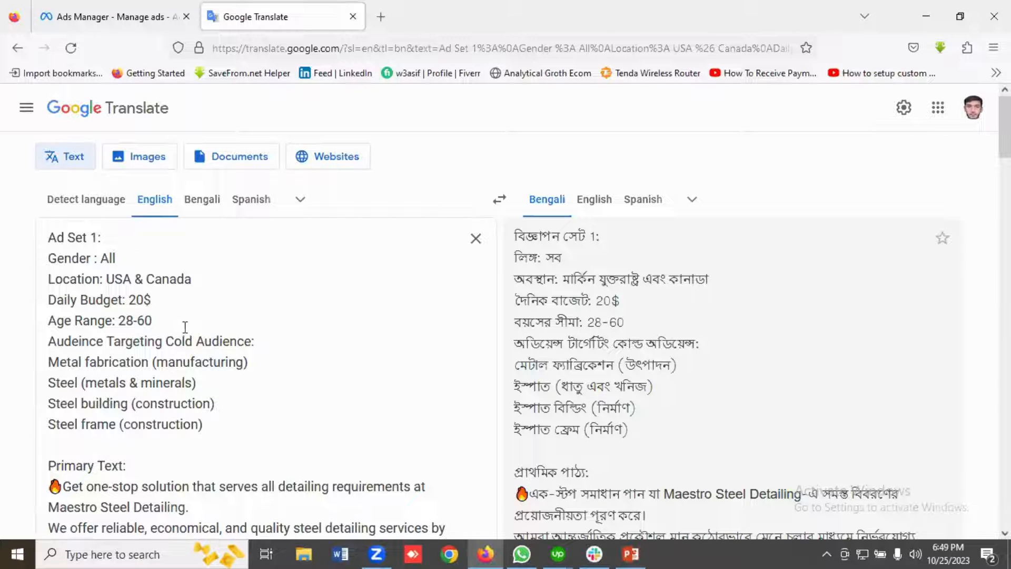
Review Ad Set 1's gender, location, budget and age settings and its cold audience interest list.
{"action": "scroll", "coordinate": [193, 327], "scroll_direction": "down", "scroll_amount": 2}
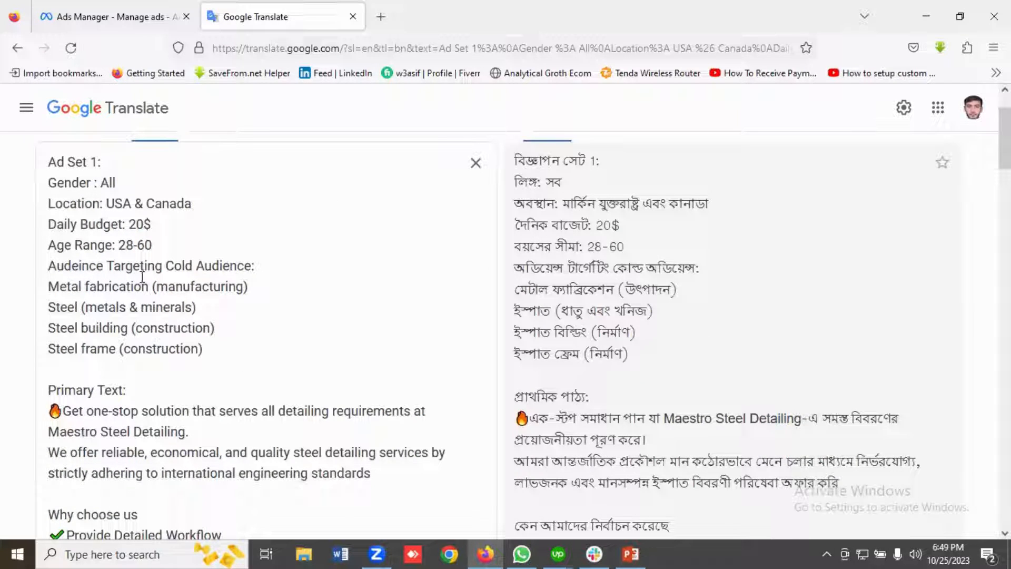
{"action": "scroll", "coordinate": [191, 299], "scroll_direction": "up", "scroll_amount": 2}
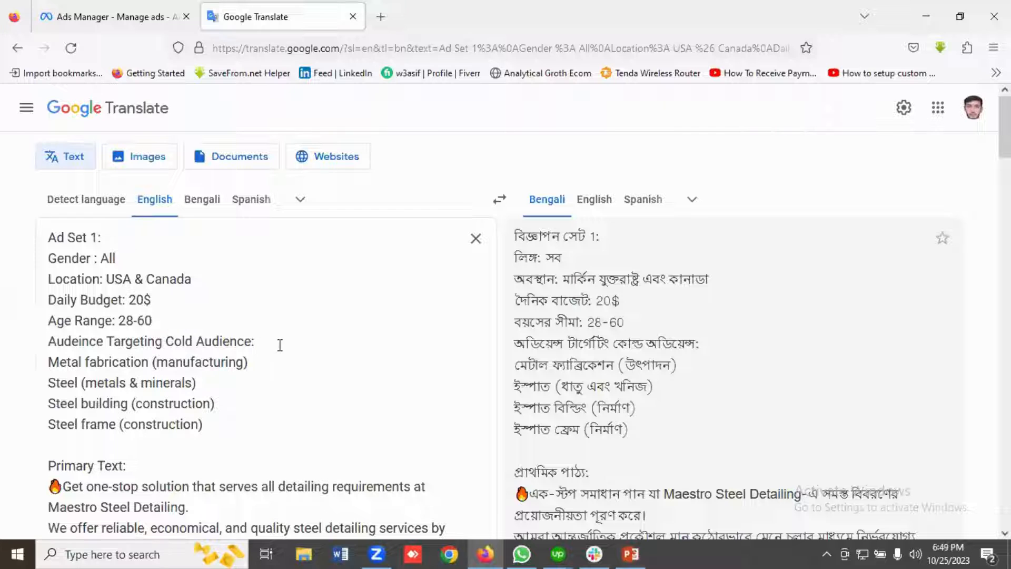
{"action": "left_click_drag", "start_coordinate": [280, 345], "coordinate": [57, 343]}
{"action": "left_click", "coordinate": [56, 343]}
{"action": "scroll", "coordinate": [65, 301], "scroll_direction": "down", "scroll_amount": 2}
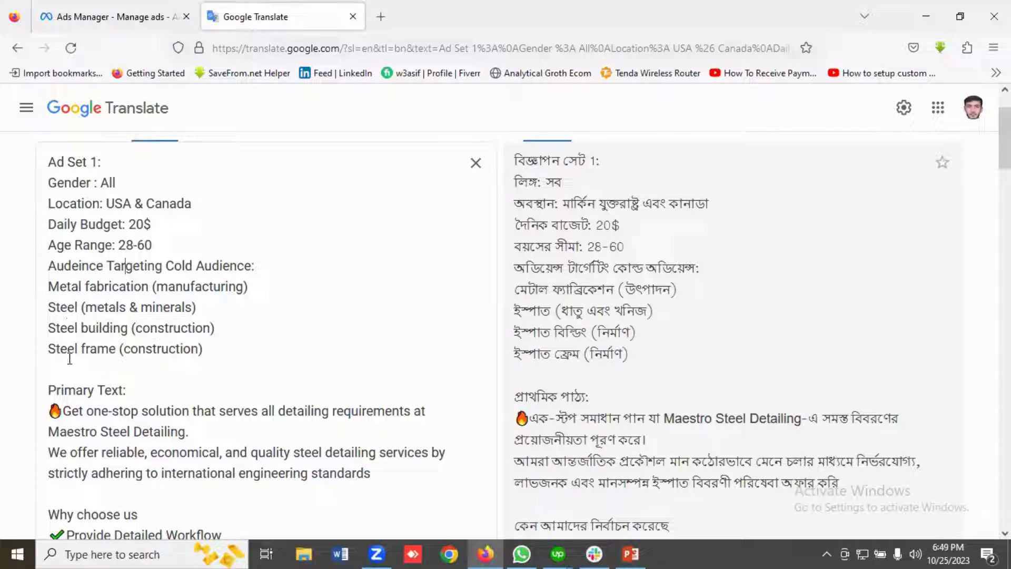
{"action": "scroll", "coordinate": [168, 367], "scroll_direction": "up", "scroll_amount": 1}
{"action": "scroll", "coordinate": [158, 364], "scroll_direction": "down", "scroll_amount": 1}
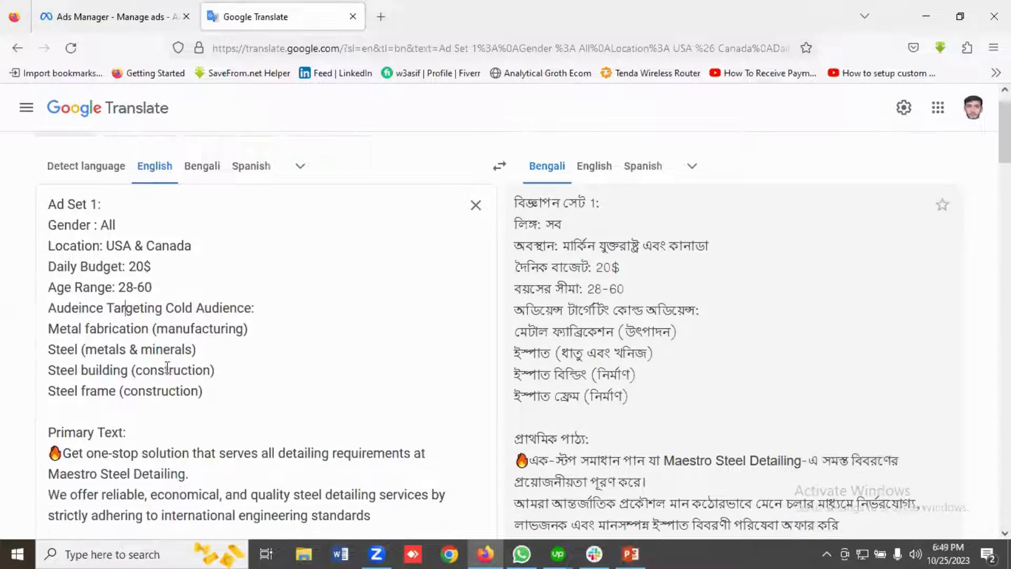
{"action": "left_click_drag", "start_coordinate": [223, 359], "coordinate": [39, 289]}
{"action": "left_click", "coordinate": [72, 293]}
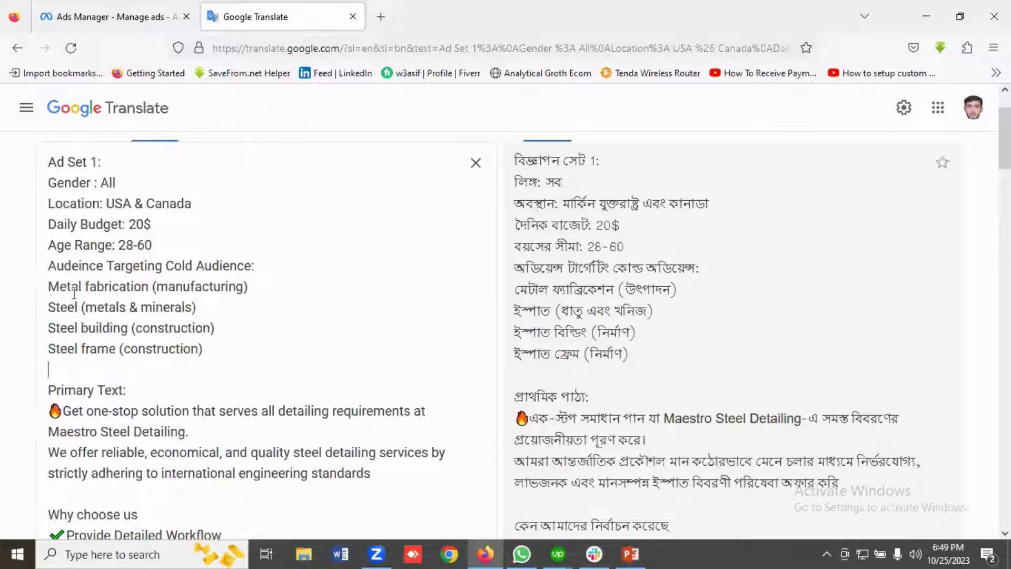
{"action": "left_click", "coordinate": [221, 356]}
{"action": "left_click_drag", "start_coordinate": [216, 351], "coordinate": [50, 289]}
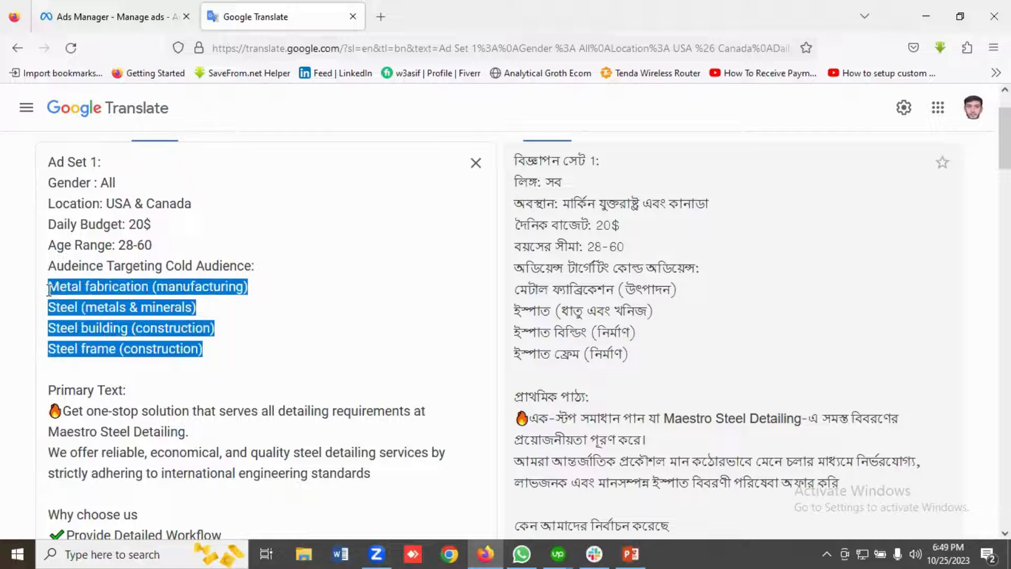
{"action": "left_click", "coordinate": [53, 290]}
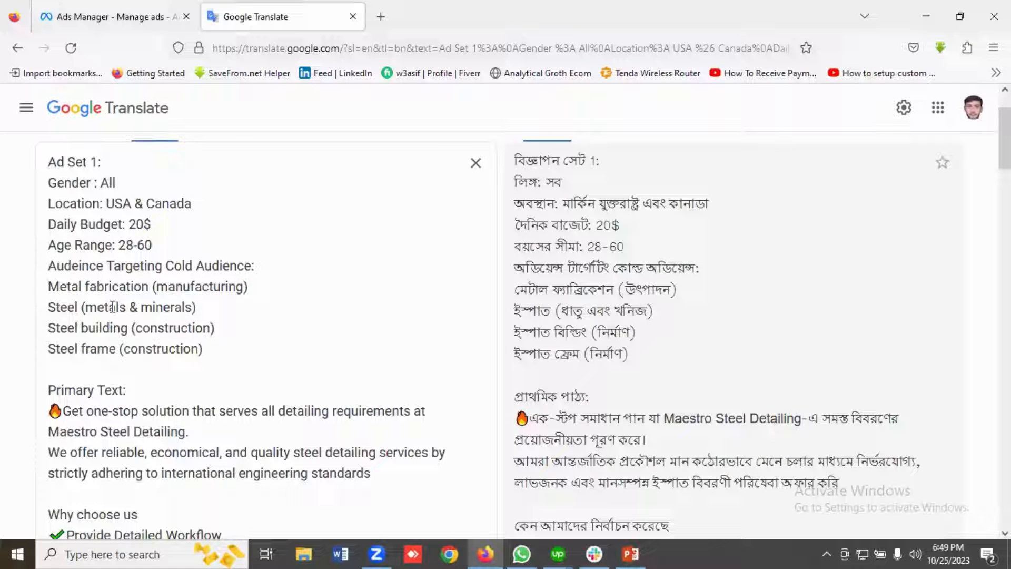
Read Ad Set 1's primary text, covering the opening paragraph and the "Why choose us" points.
{"action": "scroll", "coordinate": [179, 327], "scroll_direction": "down", "scroll_amount": 3}
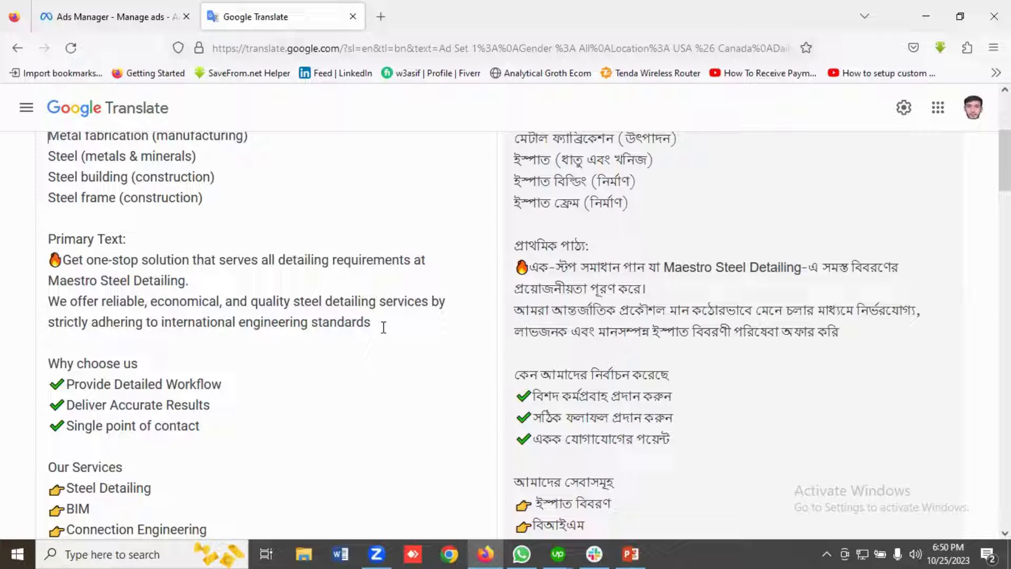
{"action": "left_click_drag", "start_coordinate": [374, 322], "coordinate": [55, 259]}
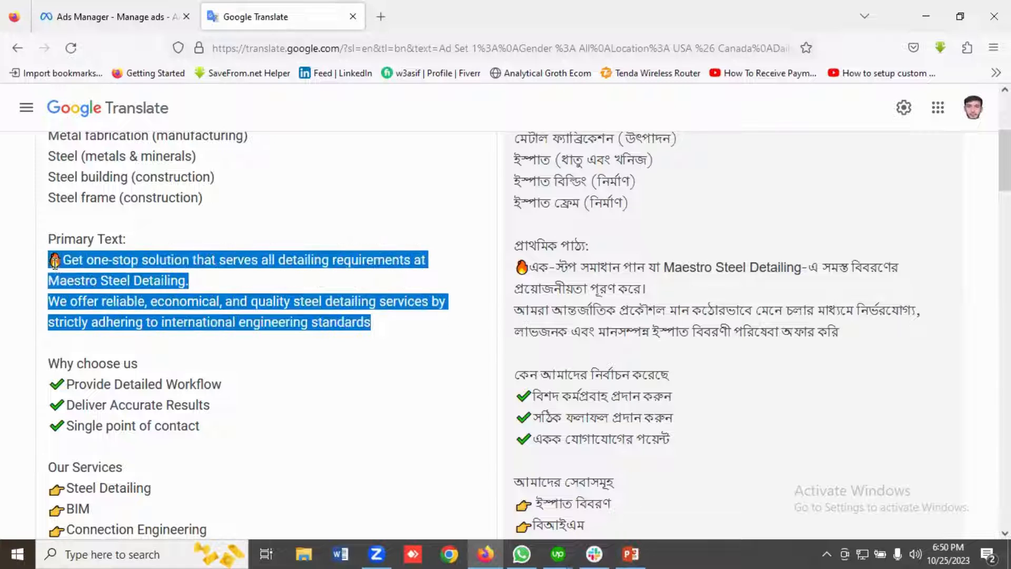
{"action": "left_click", "coordinate": [56, 259]}
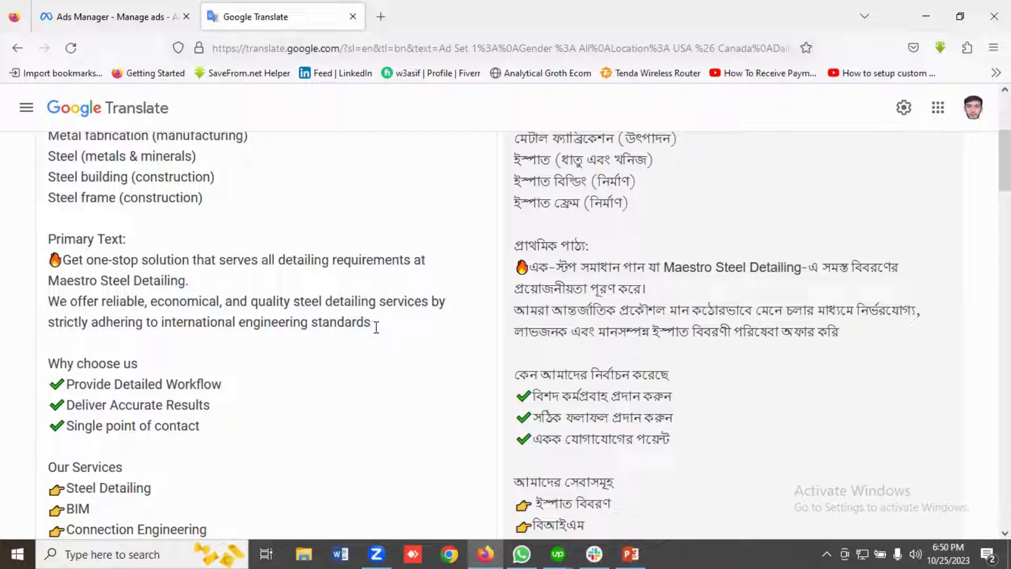
{"action": "left_click_drag", "start_coordinate": [374, 323], "coordinate": [49, 260]}
{"action": "left_click", "coordinate": [48, 260]}
{"action": "scroll", "coordinate": [158, 321], "scroll_direction": "down", "scroll_amount": 2}
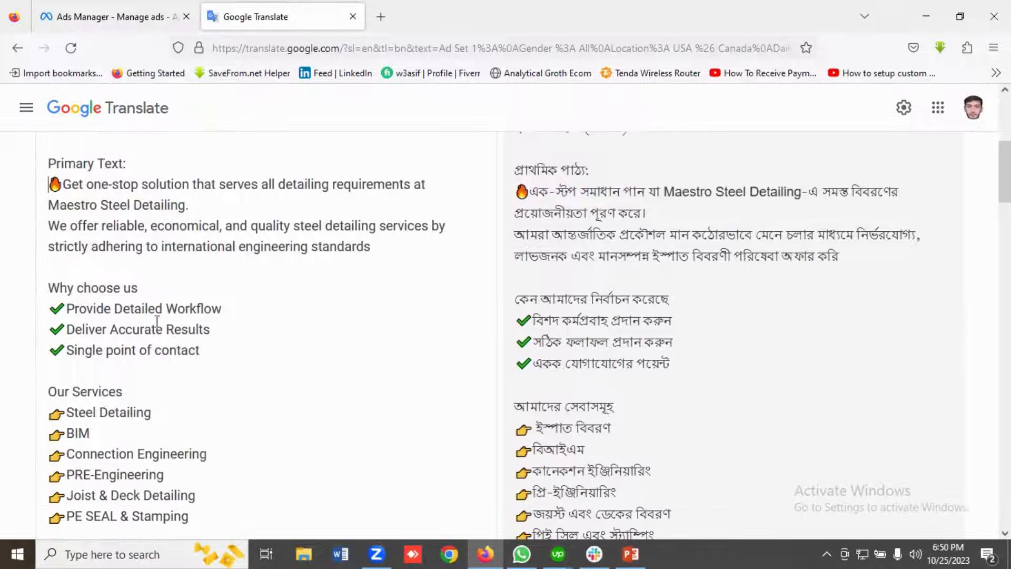
{"action": "scroll", "coordinate": [105, 311], "scroll_direction": "down", "scroll_amount": 2}
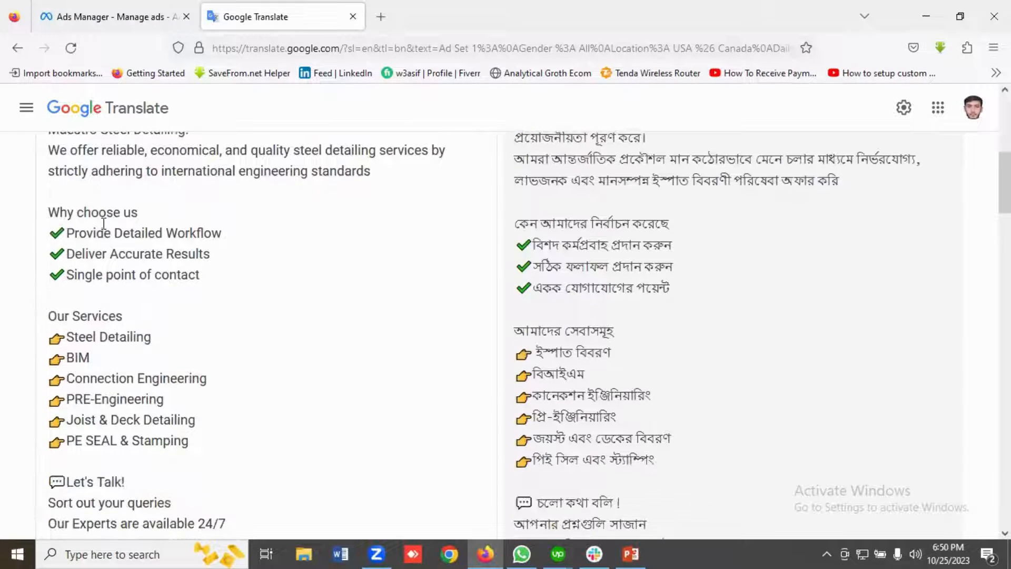
{"action": "left_click_drag", "start_coordinate": [219, 278], "coordinate": [44, 242]}
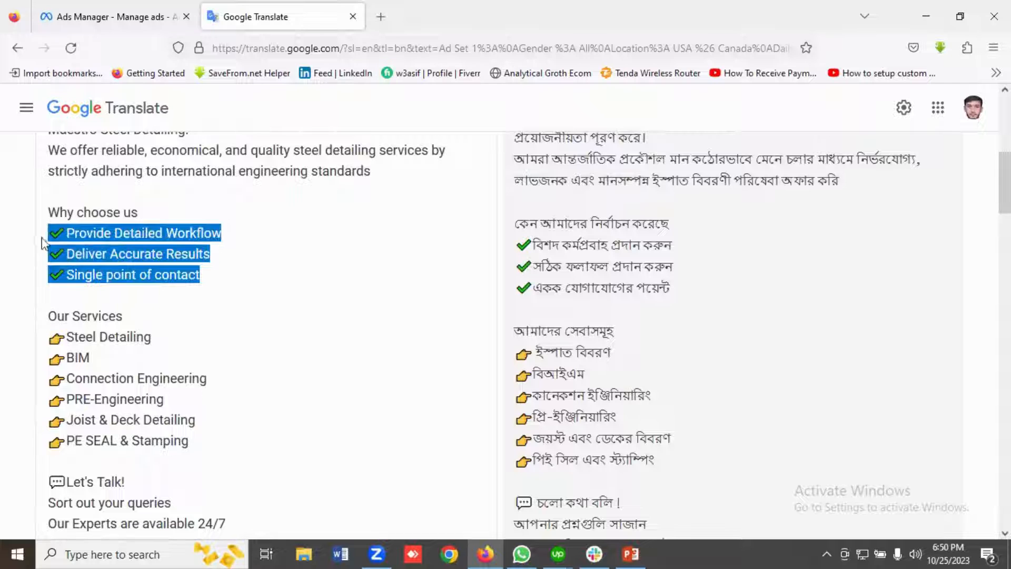
{"action": "left_click", "coordinate": [129, 246]}
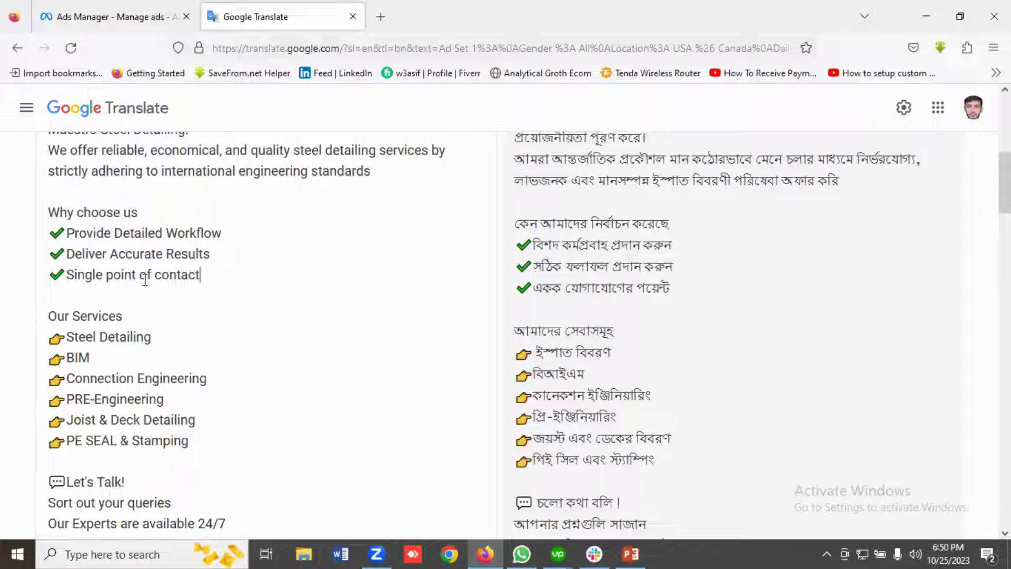
Examine the "Our Services" list, the "Let's Talk!" lines and the phone line in Ad Set 1's primary text.
{"action": "scroll", "coordinate": [198, 338], "scroll_direction": "down", "scroll_amount": 3}
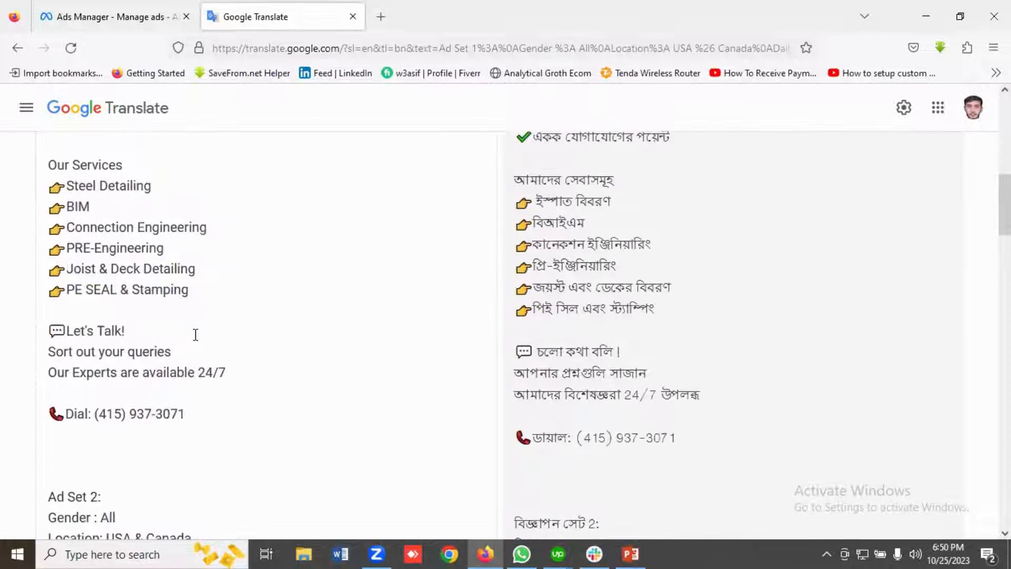
{"action": "scroll", "coordinate": [195, 337], "scroll_direction": "up", "scroll_amount": 2}
{"action": "left_click_drag", "start_coordinate": [197, 369], "coordinate": [47, 241]}
{"action": "left_click", "coordinate": [166, 256]}
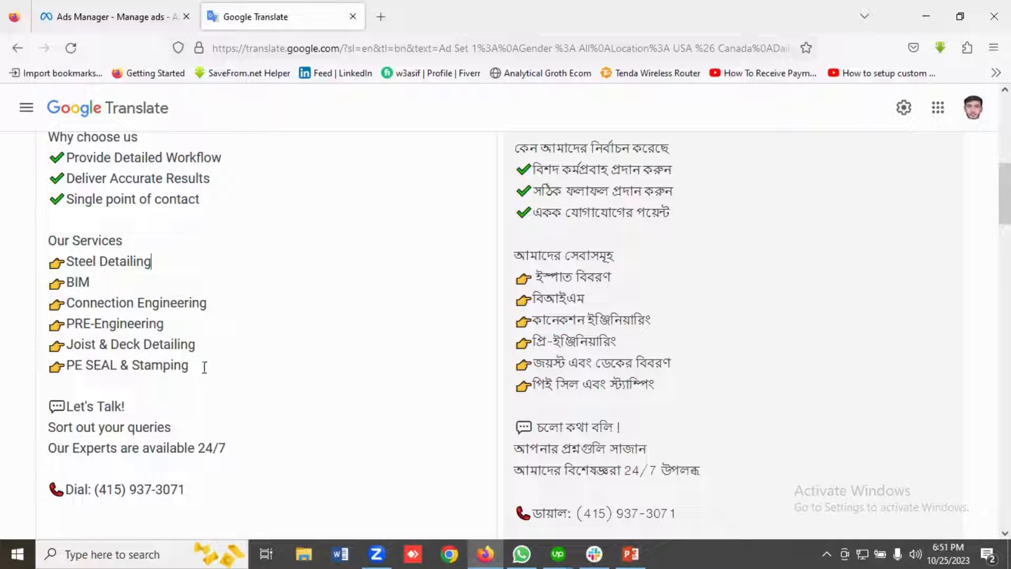
{"action": "left_click_drag", "start_coordinate": [200, 364], "coordinate": [48, 256]}
{"action": "left_click", "coordinate": [50, 260]}
{"action": "scroll", "coordinate": [186, 321], "scroll_direction": "down", "scroll_amount": 3}
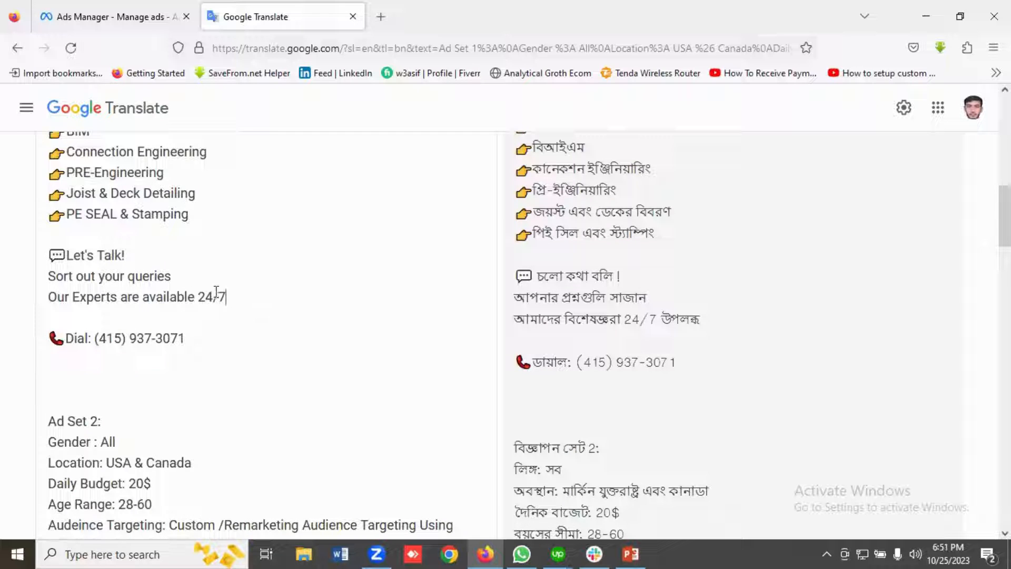
{"action": "left_click_drag", "start_coordinate": [226, 297], "coordinate": [47, 297]}
{"action": "left_click", "coordinate": [149, 320]}
{"action": "left_click_drag", "start_coordinate": [206, 343], "coordinate": [22, 334]}
{"action": "left_click", "coordinate": [129, 315]}
Skim back over Ad Set 1 and review Ad Set 2's basic settings and custom/remarketing audience targeting.
{"action": "scroll", "coordinate": [176, 333], "scroll_direction": "up", "scroll_amount": 8}
{"action": "scroll", "coordinate": [179, 334], "scroll_direction": "up", "scroll_amount": 1}
{"action": "scroll", "coordinate": [178, 349], "scroll_direction": "down", "scroll_amount": 3}
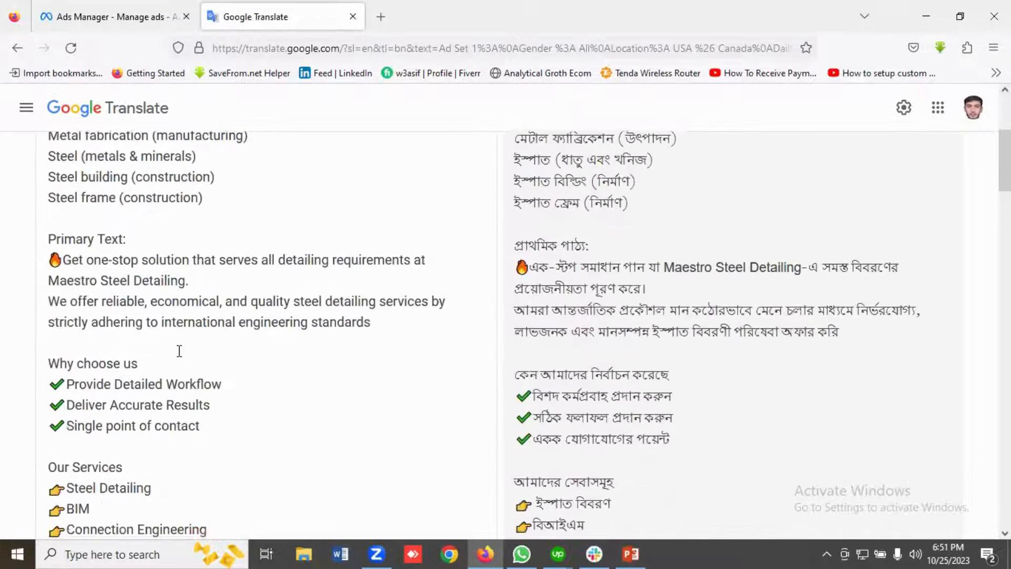
{"action": "scroll", "coordinate": [178, 350], "scroll_direction": "up", "scroll_amount": 5}
{"action": "scroll", "coordinate": [148, 345], "scroll_direction": "down", "scroll_amount": 10}
{"action": "scroll", "coordinate": [160, 350], "scroll_direction": "down", "scroll_amount": 9}
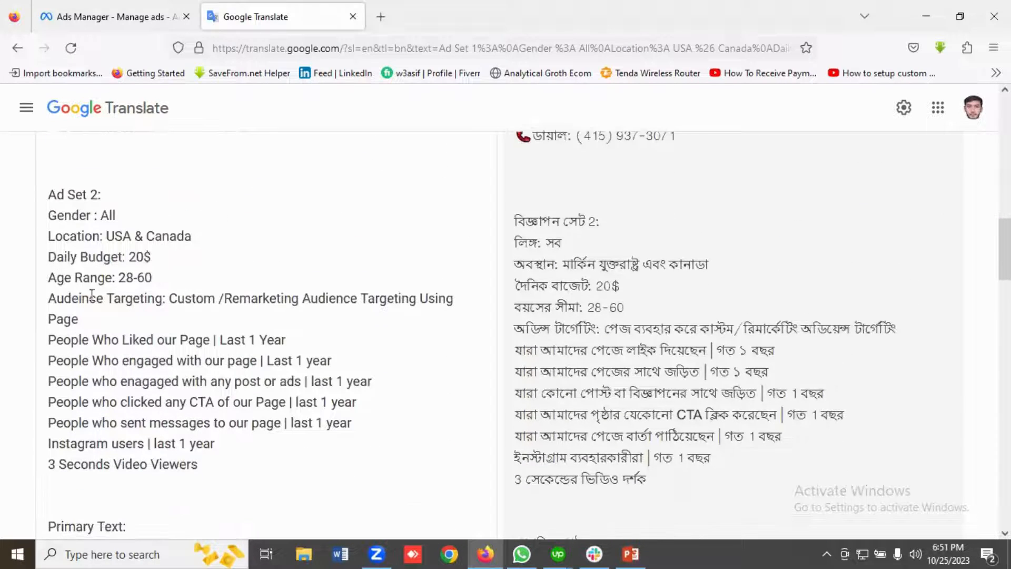
{"action": "left_click_drag", "start_coordinate": [126, 217], "coordinate": [40, 211]}
{"action": "left_click", "coordinate": [139, 217]}
{"action": "scroll", "coordinate": [51, 305], "scroll_direction": "down", "scroll_amount": 2}
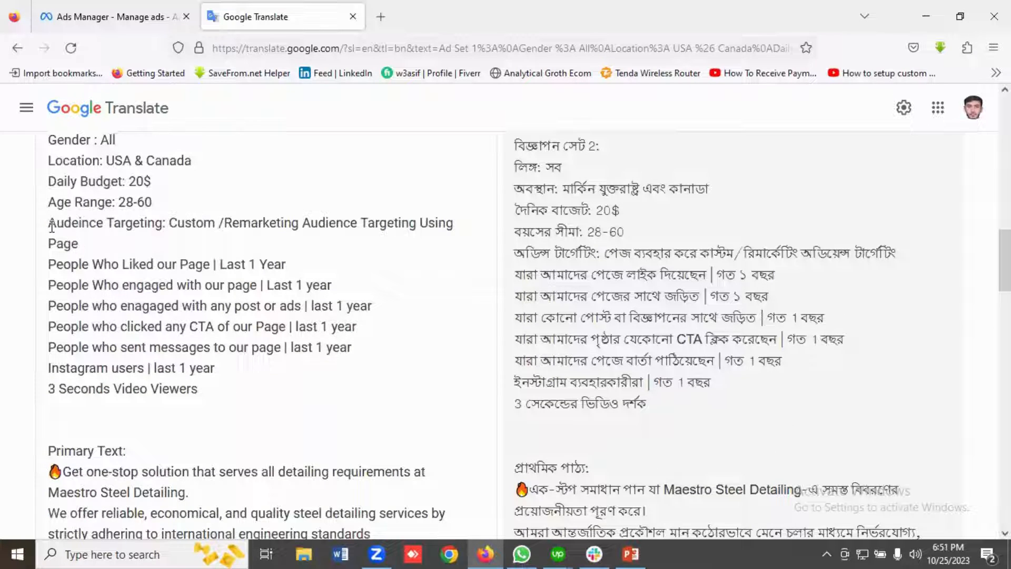
{"action": "left_click_drag", "start_coordinate": [51, 224], "coordinate": [208, 383]}
{"action": "left_click", "coordinate": [196, 307]}
{"action": "scroll", "coordinate": [146, 273], "scroll_direction": "down", "scroll_amount": 3}
{"action": "scroll", "coordinate": [145, 280], "scroll_direction": "up", "scroll_amount": 3}
Examine each custom audience listed in Ad Set 2, from page likers to Instagram users and video viewers.
{"action": "left_click_drag", "start_coordinate": [198, 388], "coordinate": [51, 269]}
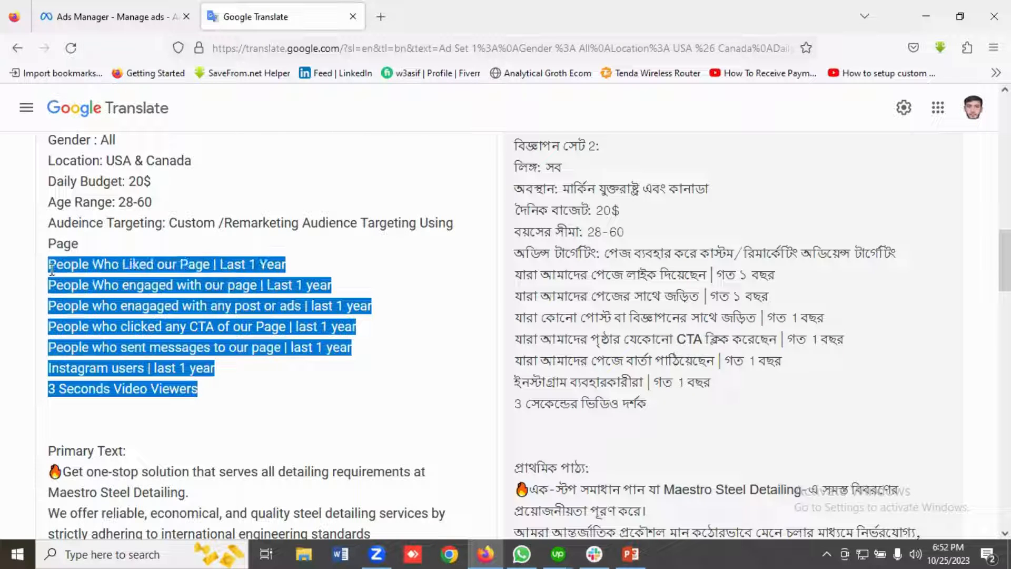
{"action": "double_click", "coordinate": [94, 284]}
{"action": "left_click", "coordinate": [92, 283]}
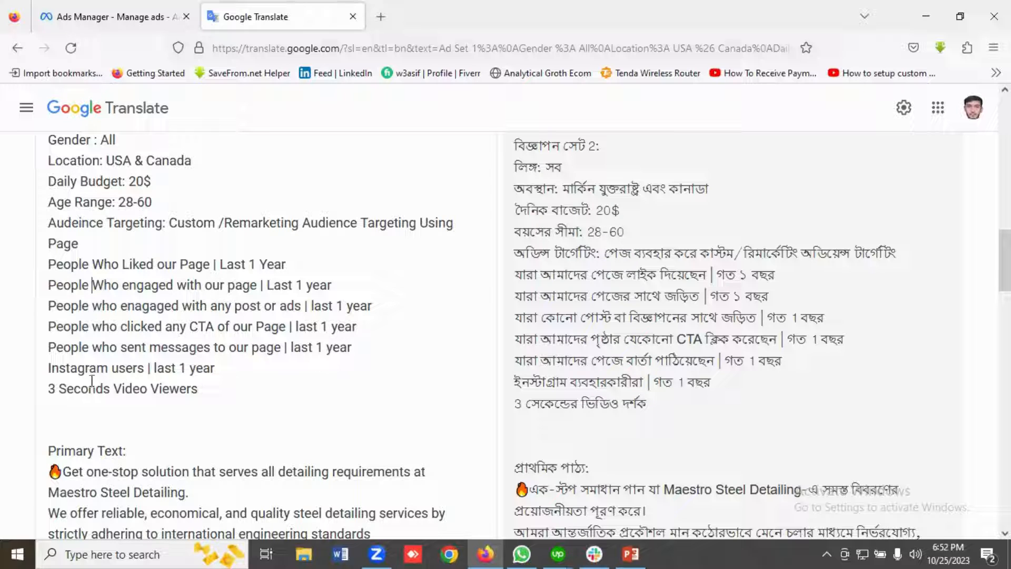
{"action": "left_click_drag", "start_coordinate": [216, 367], "coordinate": [40, 371]}
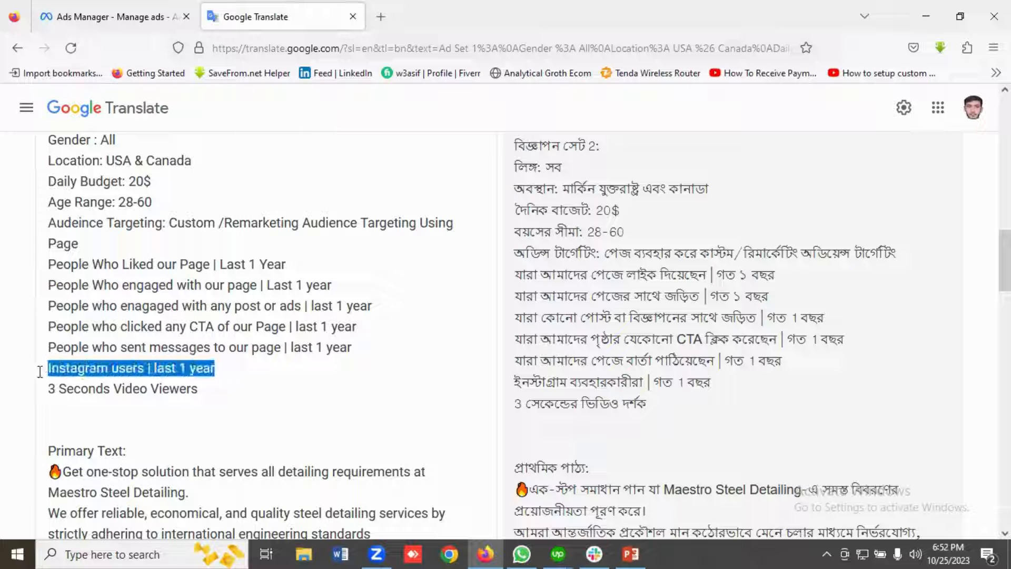
{"action": "left_click", "coordinate": [40, 372]}
{"action": "left_click", "coordinate": [231, 373]}
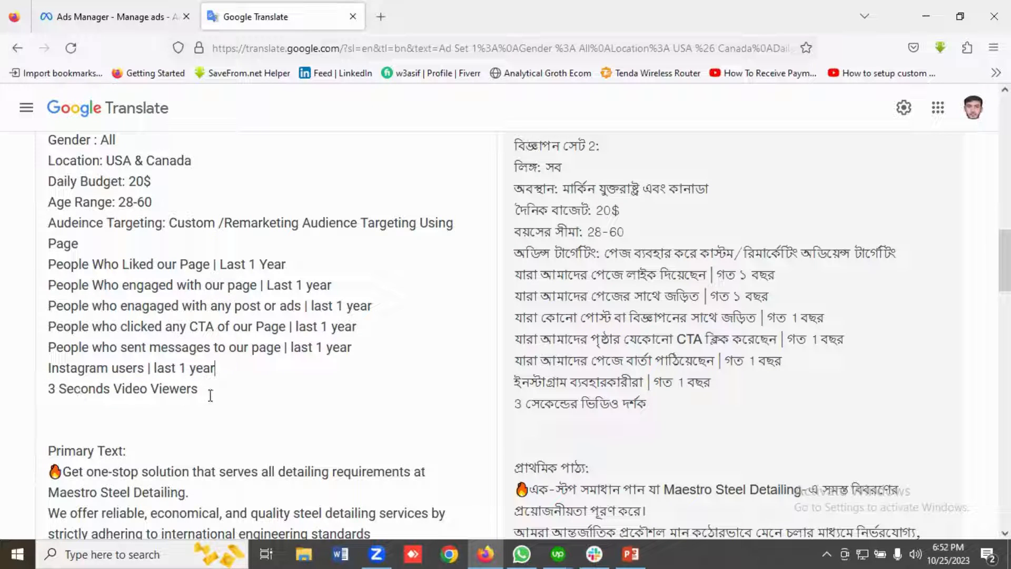
{"action": "left_click_drag", "start_coordinate": [198, 389], "coordinate": [38, 272]}
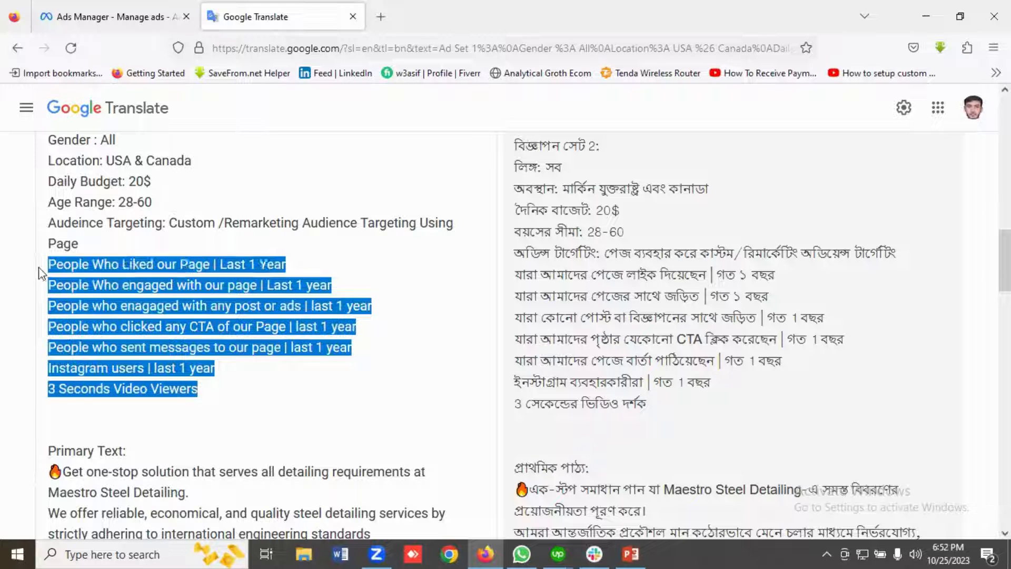
{"action": "left_click", "coordinate": [147, 295]}
{"action": "double_click", "coordinate": [152, 305]}
{"action": "double_click", "coordinate": [176, 326]}
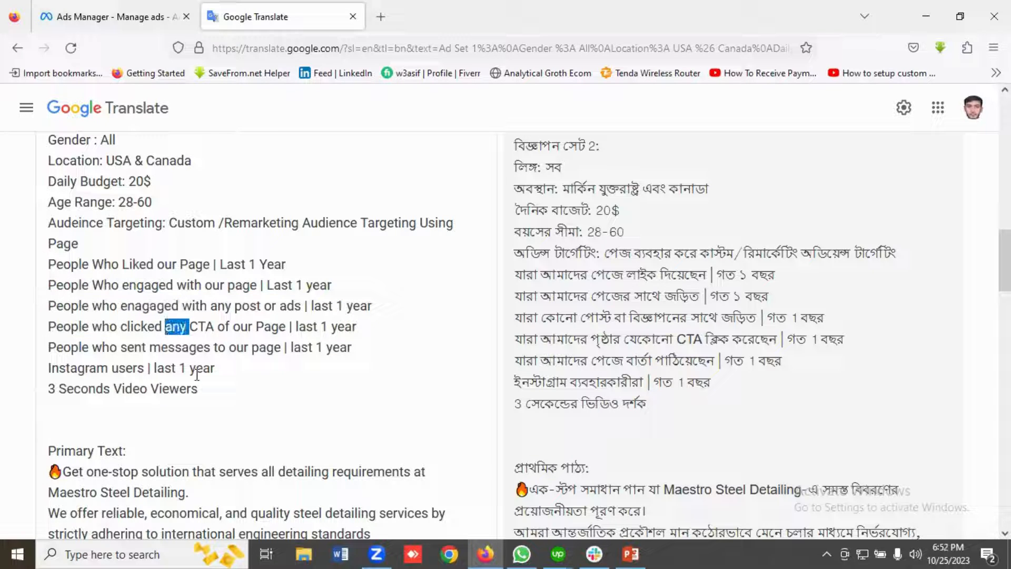
{"action": "left_click_drag", "start_coordinate": [205, 387], "coordinate": [44, 261]}
{"action": "left_click", "coordinate": [129, 292]}
{"action": "scroll", "coordinate": [181, 428], "scroll_direction": "up", "scroll_amount": 3}
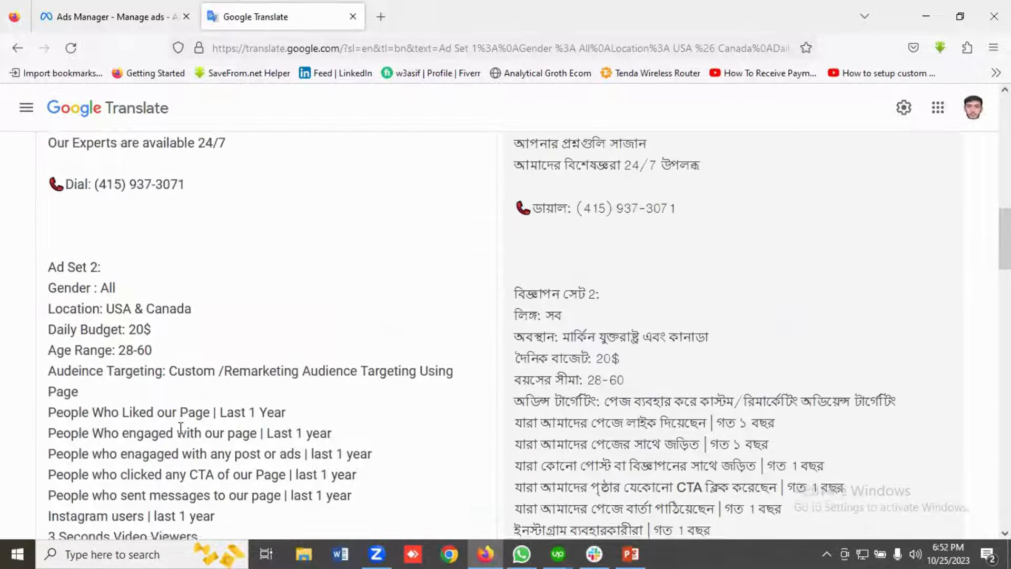
Review Ad Set 2's remaining audience list and its primary text, from the opening paragraph through the services and contact lines.
{"action": "scroll", "coordinate": [181, 425], "scroll_direction": "down", "scroll_amount": 2}
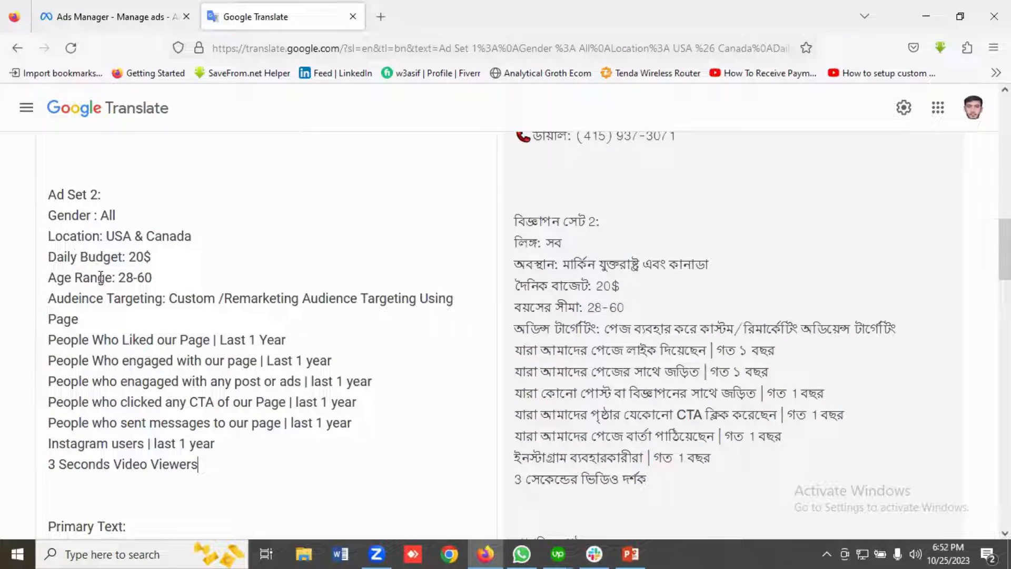
{"action": "scroll", "coordinate": [87, 298], "scroll_direction": "down", "scroll_amount": 10}
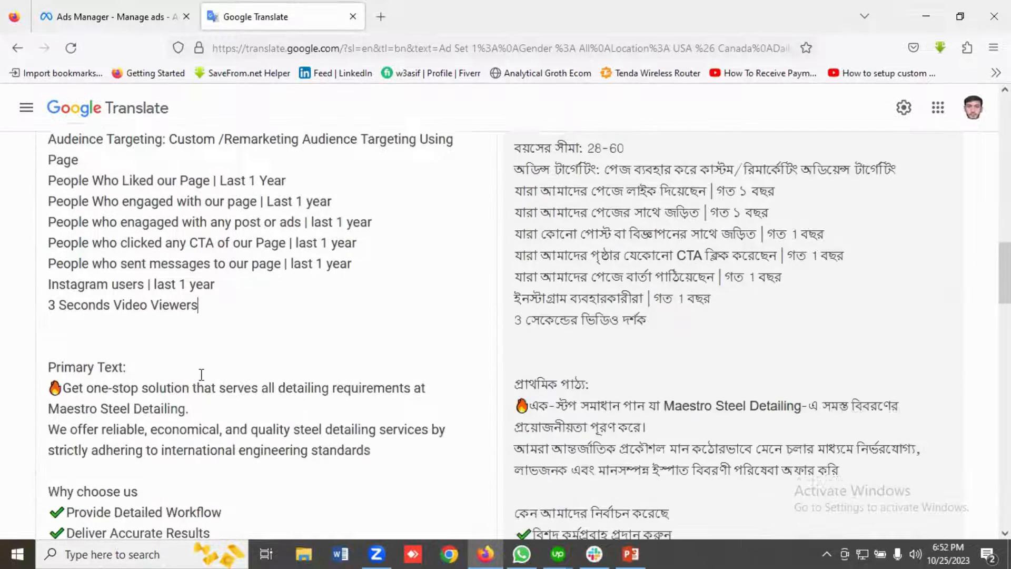
{"action": "scroll", "coordinate": [93, 295], "scroll_direction": "up", "scroll_amount": 2}
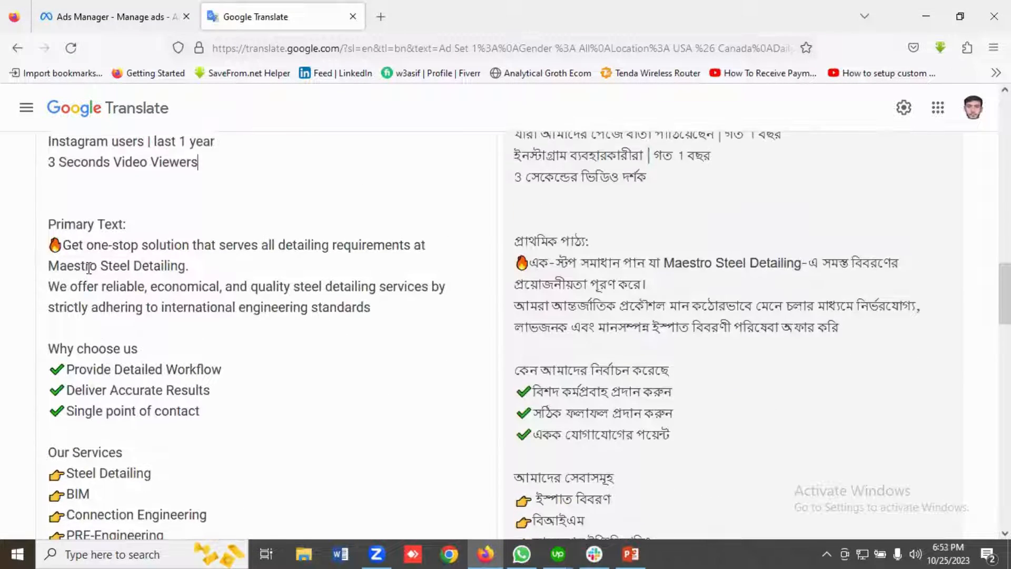
{"action": "scroll", "coordinate": [168, 321], "scroll_direction": "down", "scroll_amount": 2}
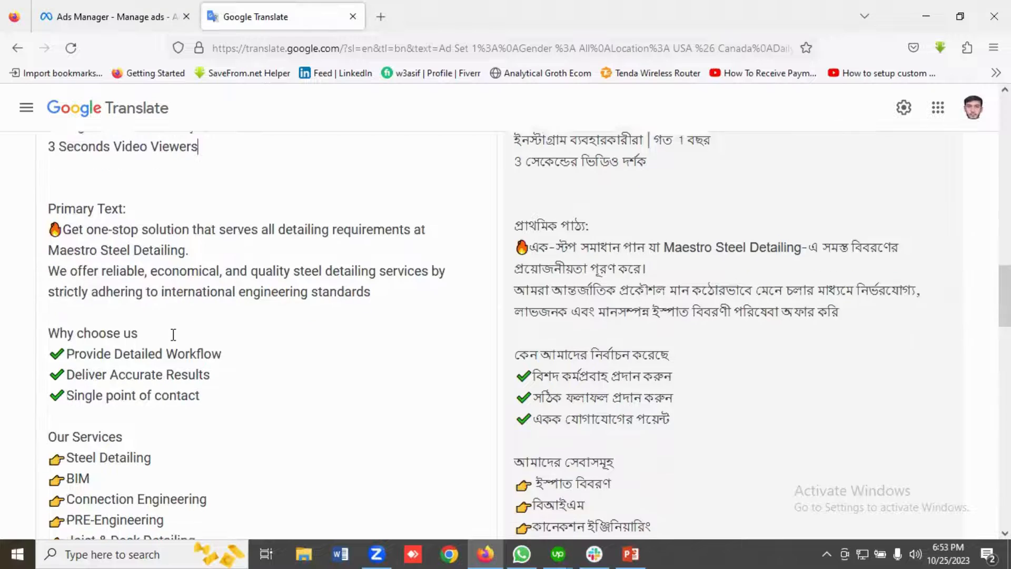
{"action": "scroll", "coordinate": [177, 342], "scroll_direction": "up", "scroll_amount": 4}
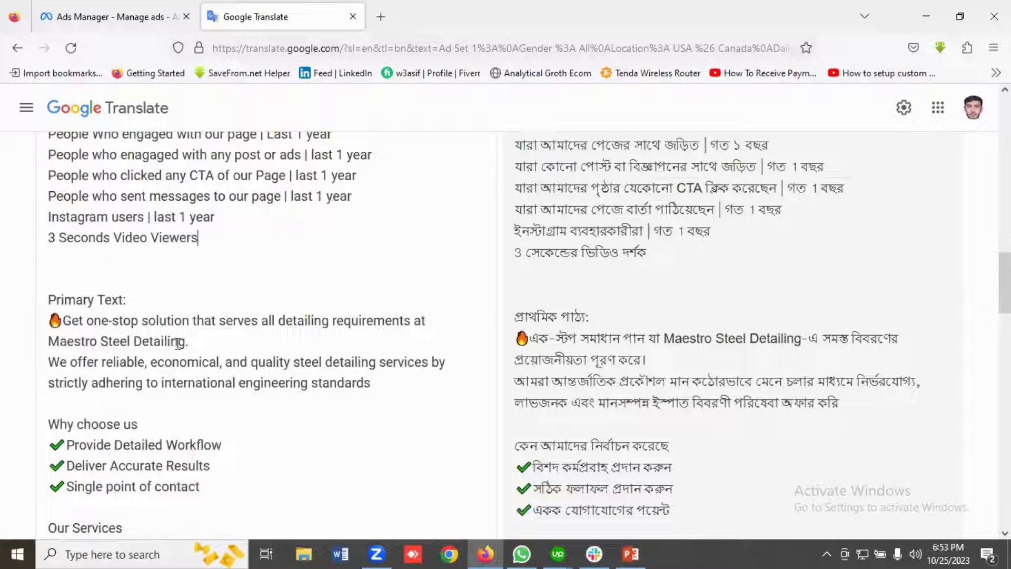
{"action": "scroll", "coordinate": [184, 347], "scroll_direction": "down", "scroll_amount": 9}
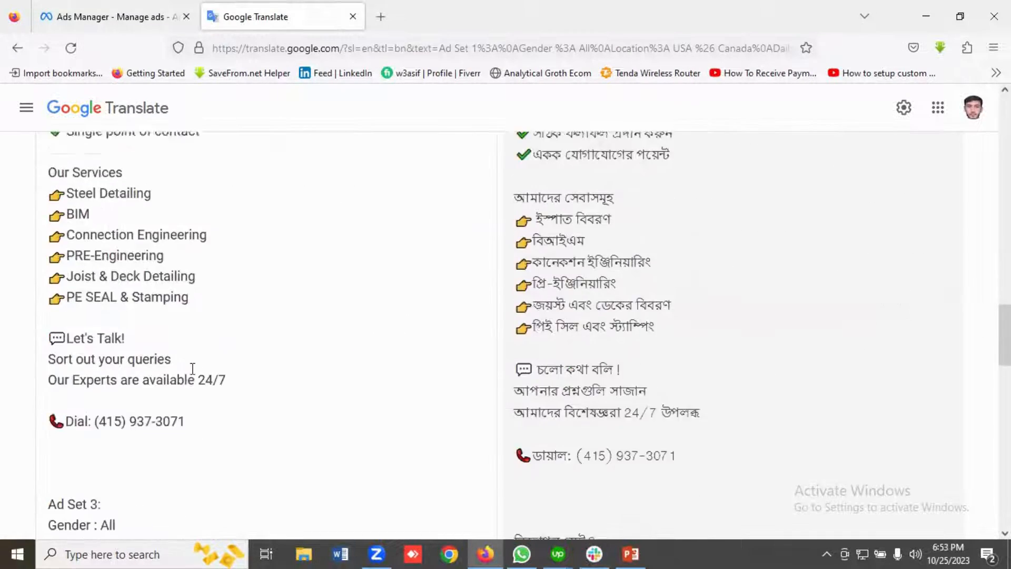
Examine Ad Set 3's basic settings and its website-visitor remarketing audiences, highlighting the three audience lines.
{"action": "scroll", "coordinate": [193, 368], "scroll_direction": "down", "scroll_amount": 8}
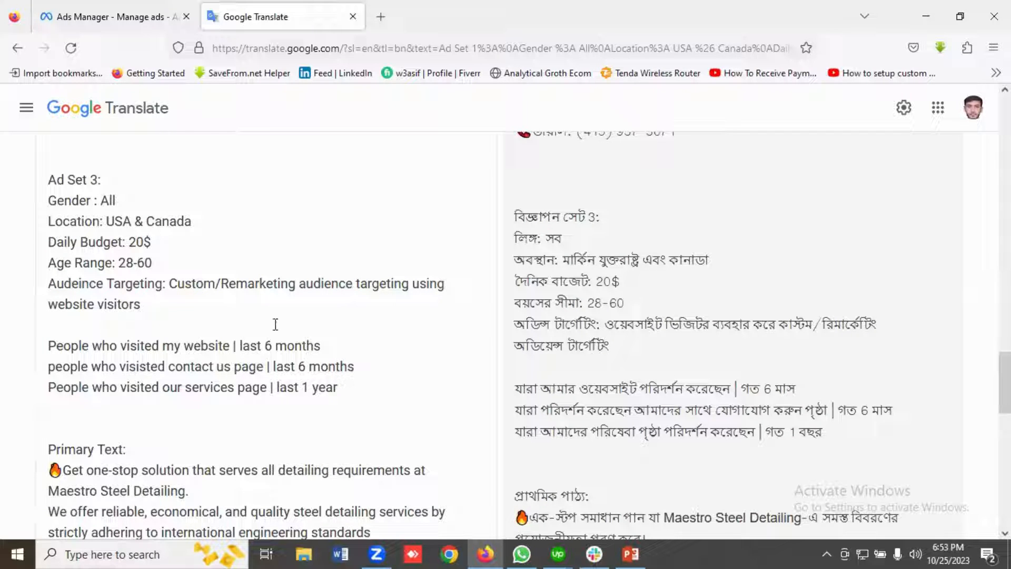
{"action": "scroll", "coordinate": [204, 310], "scroll_direction": "down", "scroll_amount": 3}
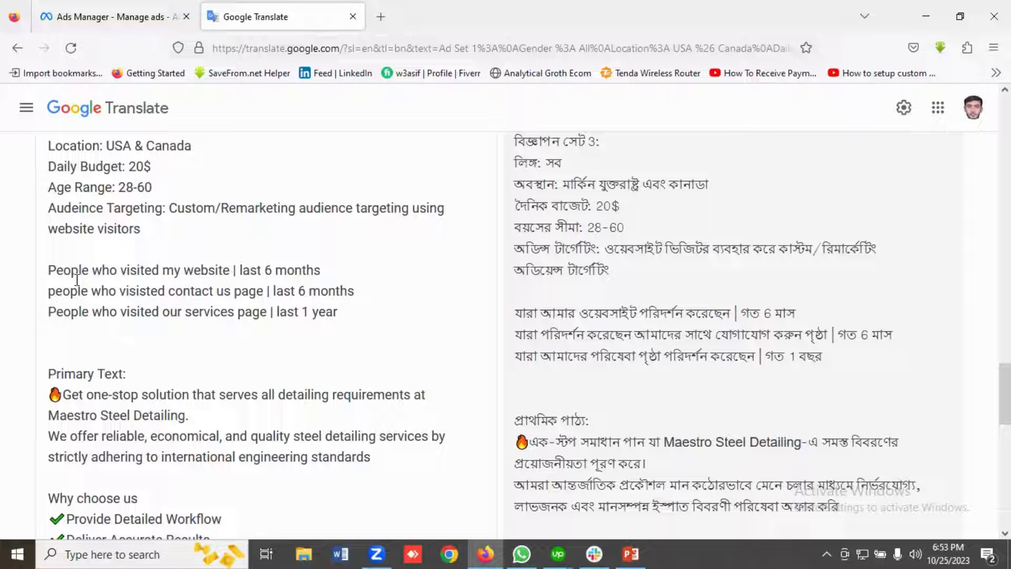
{"action": "scroll", "coordinate": [132, 269], "scroll_direction": "down", "scroll_amount": 3}
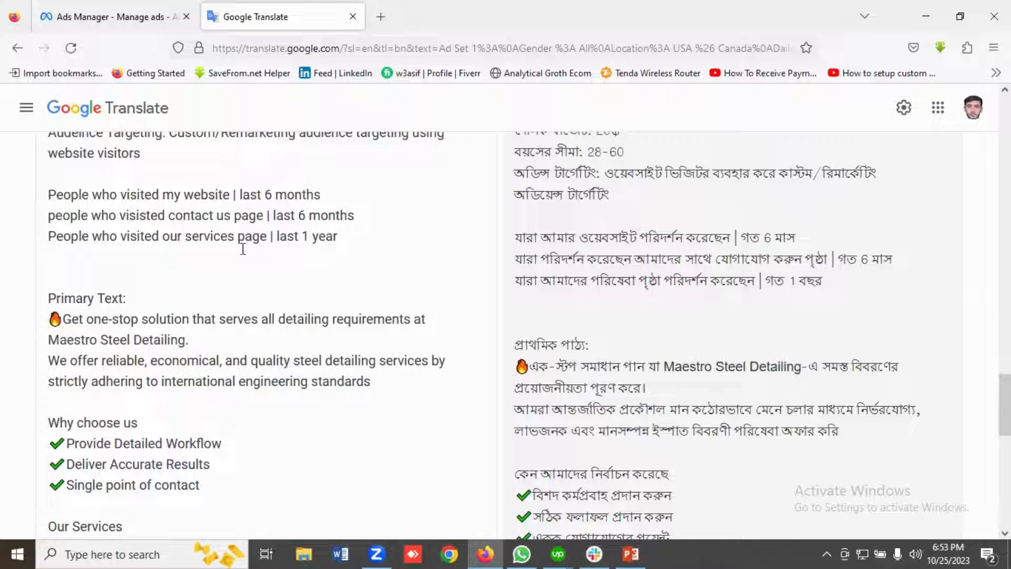
{"action": "scroll", "coordinate": [169, 263], "scroll_direction": "up", "scroll_amount": 1}
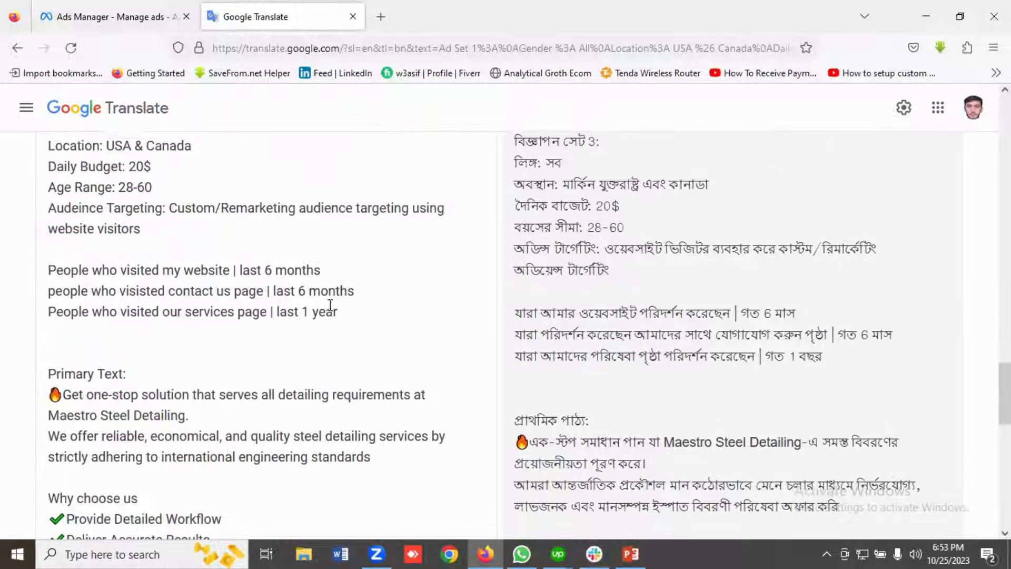
{"action": "left_click_drag", "start_coordinate": [338, 311], "coordinate": [50, 263]}
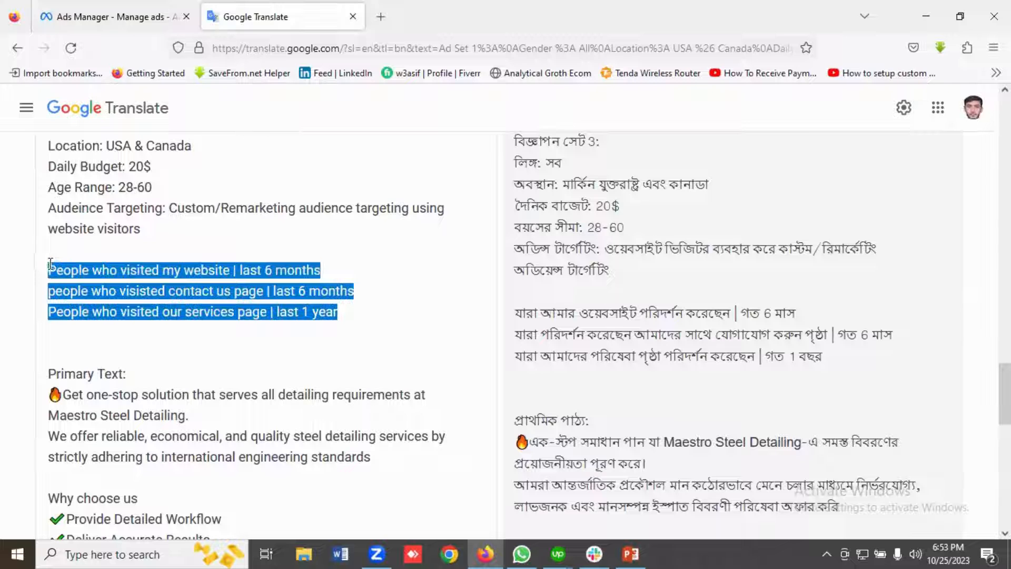
{"action": "scroll", "coordinate": [167, 297], "scroll_direction": "down", "scroll_amount": 3}
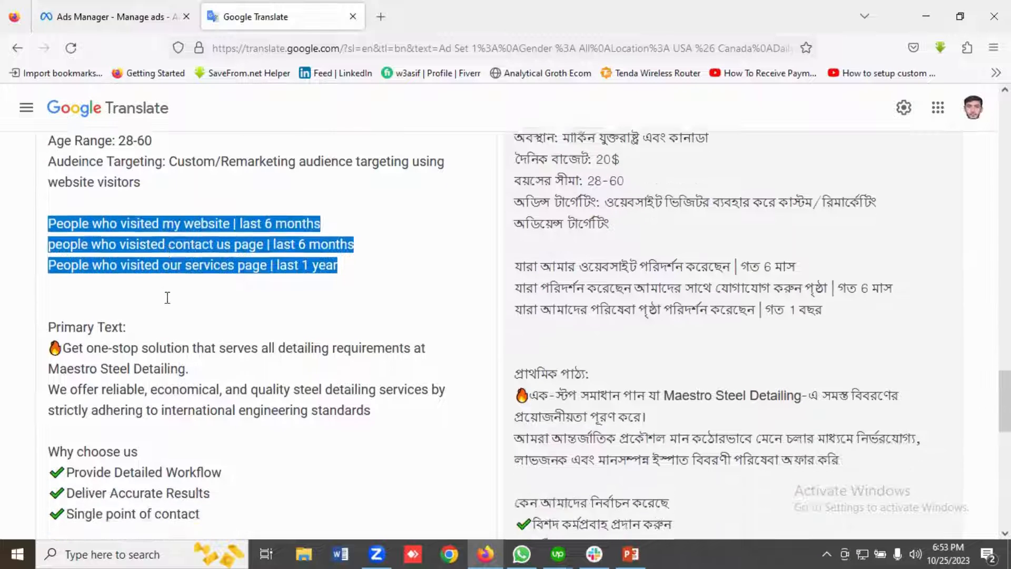
{"action": "scroll", "coordinate": [132, 239], "scroll_direction": "up", "scroll_amount": 1}
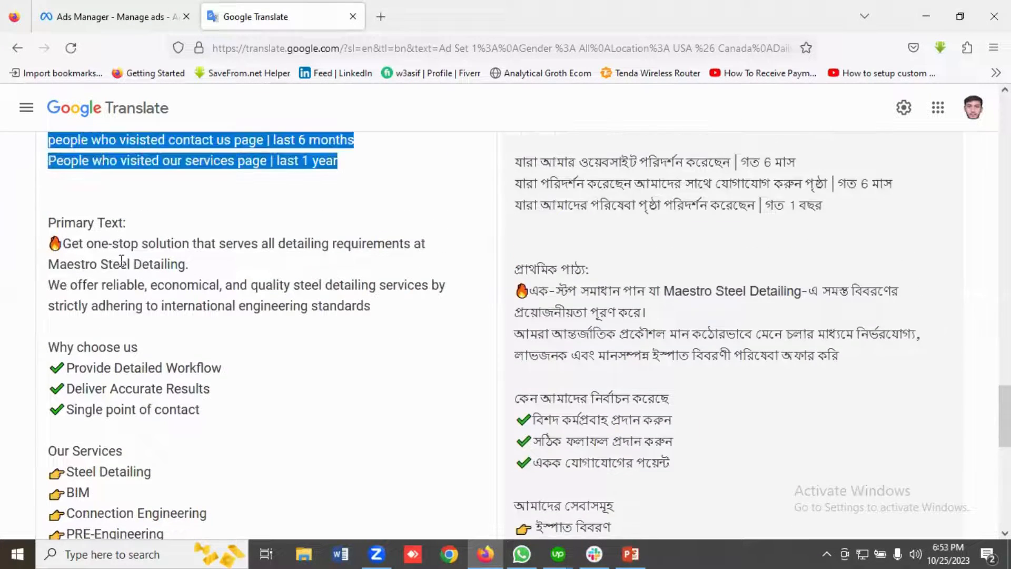
Skim Ad Set 3's primary text and return to Ad Set 1's settings at the beginning of the plan.
{"action": "scroll", "coordinate": [132, 240], "scroll_direction": "down", "scroll_amount": 5}
{"action": "scroll", "coordinate": [127, 276], "scroll_direction": "up", "scroll_amount": 4}
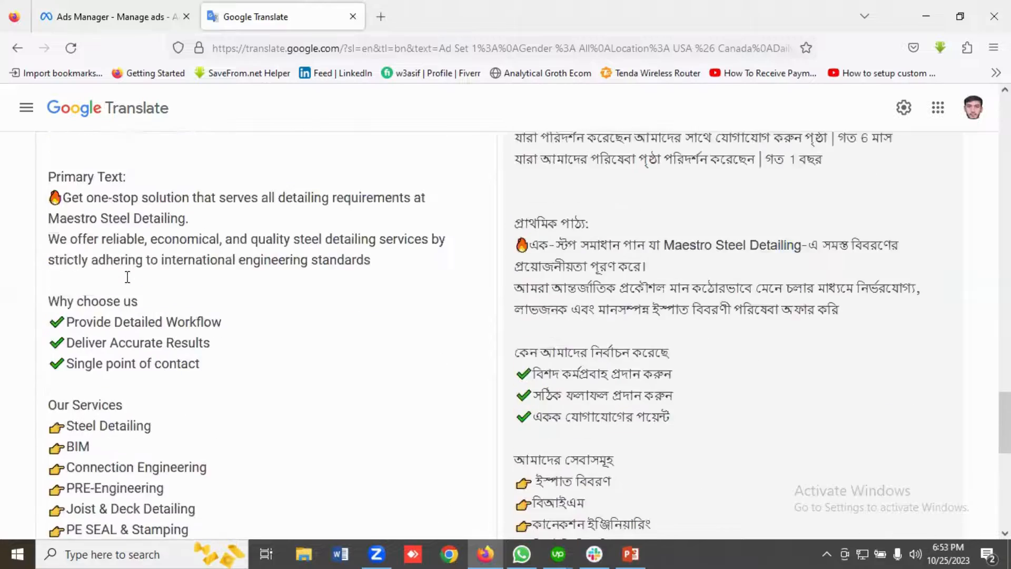
{"action": "scroll", "coordinate": [128, 276], "scroll_direction": "down", "scroll_amount": 7}
{"action": "scroll", "coordinate": [128, 277], "scroll_direction": "up", "scroll_amount": 11}
{"action": "scroll", "coordinate": [128, 277], "scroll_direction": "up", "scroll_amount": 15}
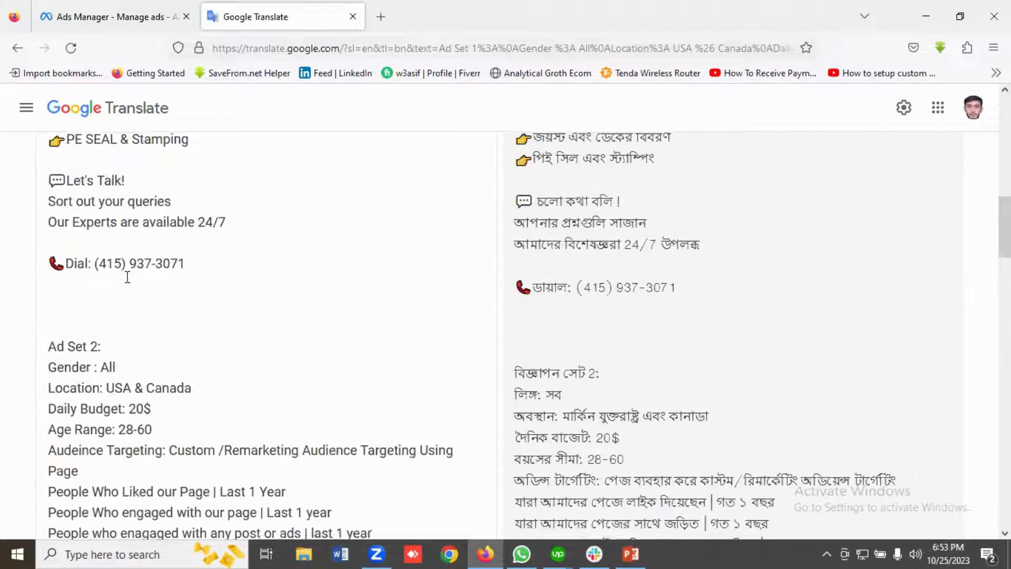
{"action": "scroll", "coordinate": [138, 295], "scroll_direction": "up", "scroll_amount": 3}
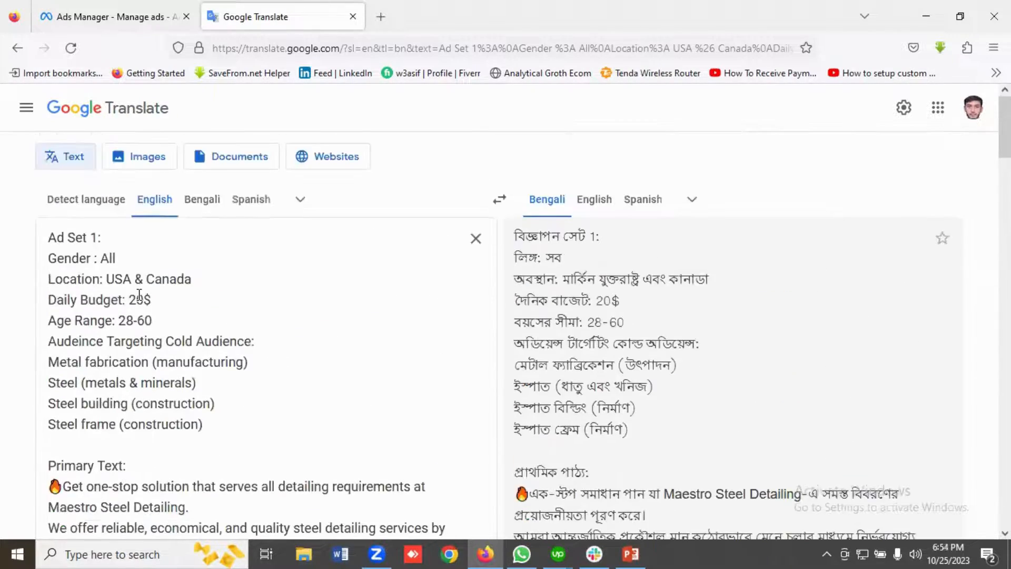
{"action": "left_click", "coordinate": [217, 279]}
Switch to Meta Ads Manager and create a new campaign with the Leads objective.
{"action": "left_click", "coordinate": [135, 13]}
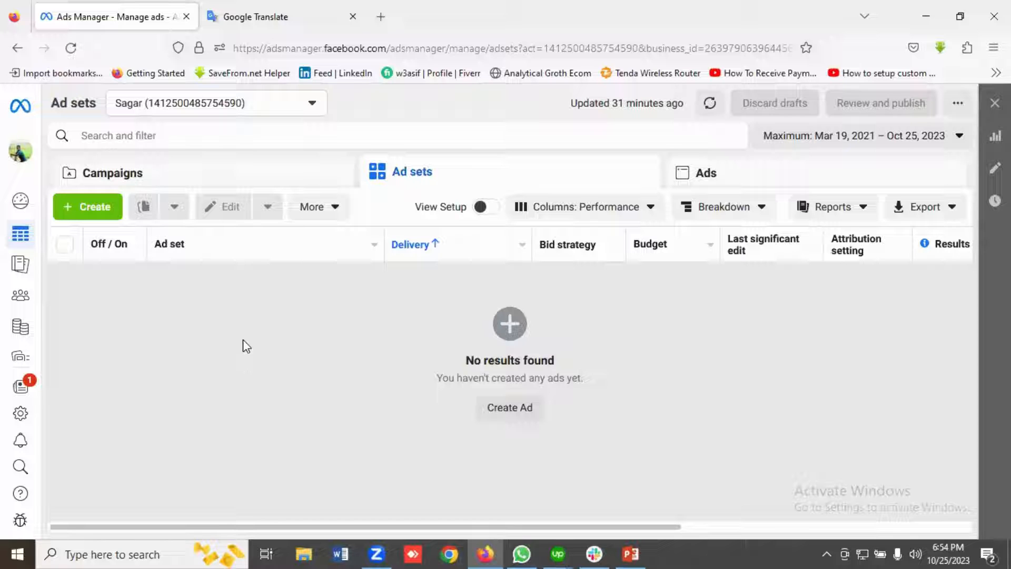
{"action": "left_click", "coordinate": [102, 208]}
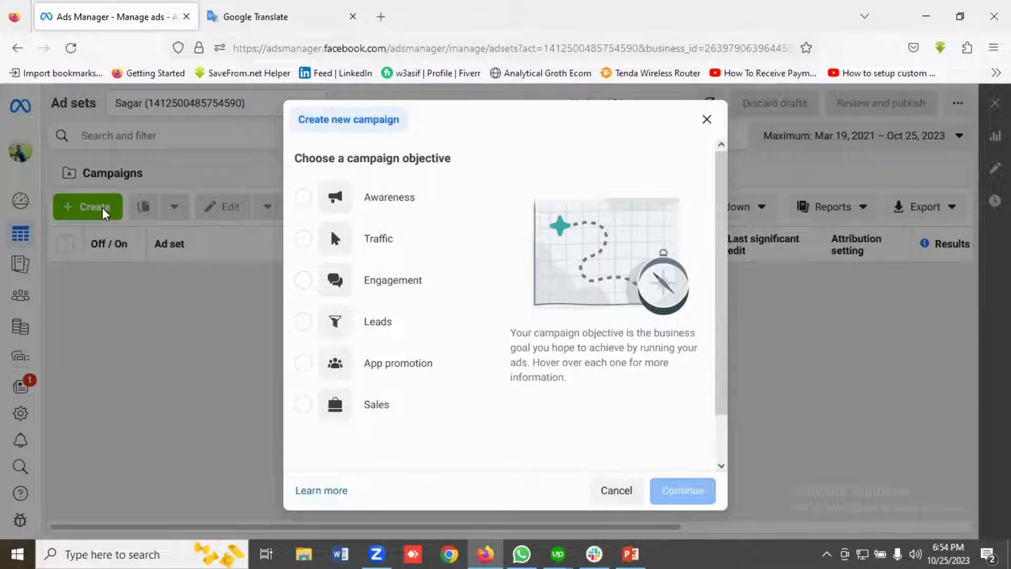
{"action": "mouse_move", "coordinate": [371, 244]}
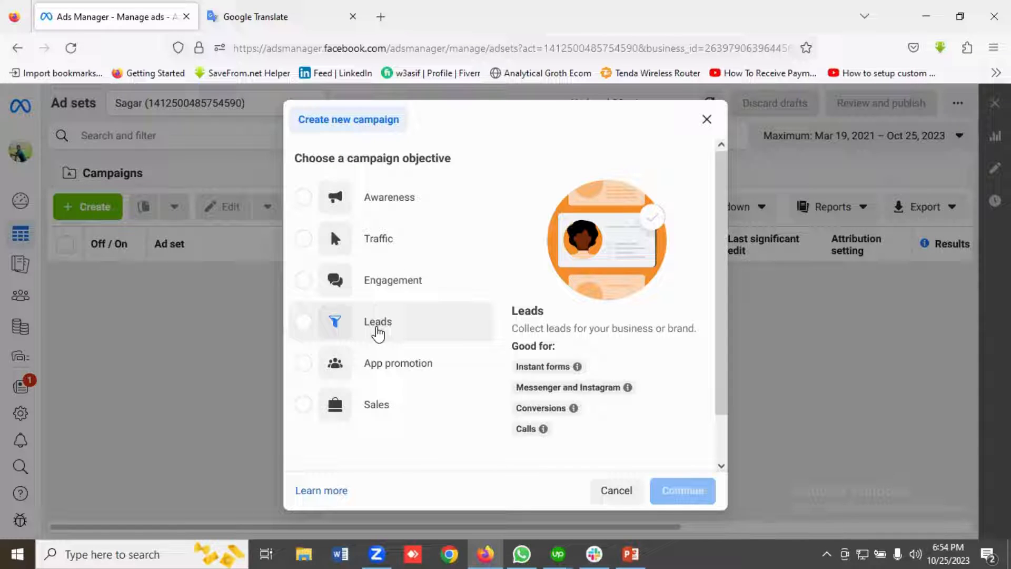
{"action": "left_click", "coordinate": [378, 333]}
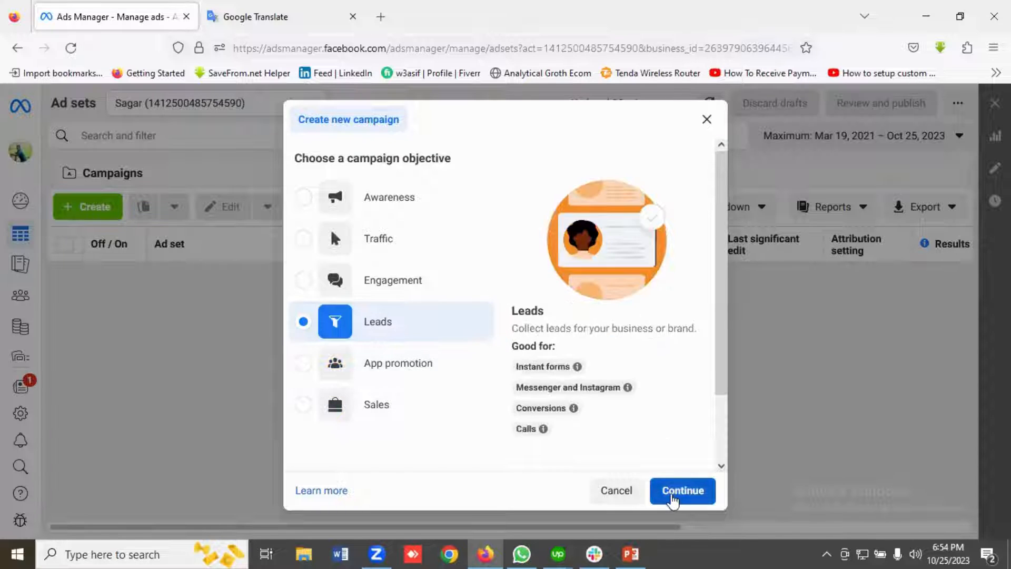
{"action": "left_click", "coordinate": [672, 498]}
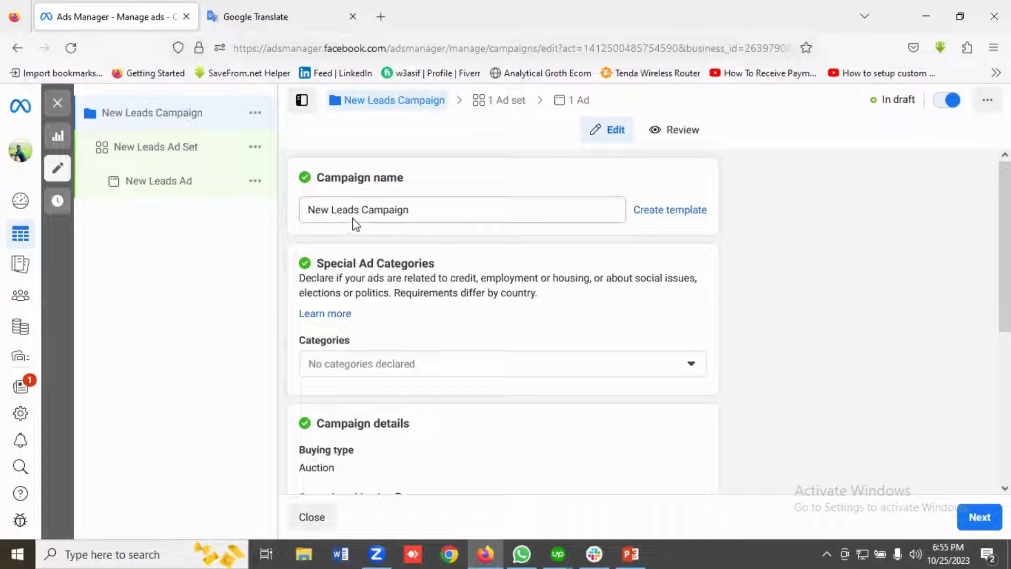
Rename the campaign as "Maestro Phone Call Campaign".
{"action": "left_click_drag", "start_coordinate": [361, 209], "coordinate": [282, 214]}
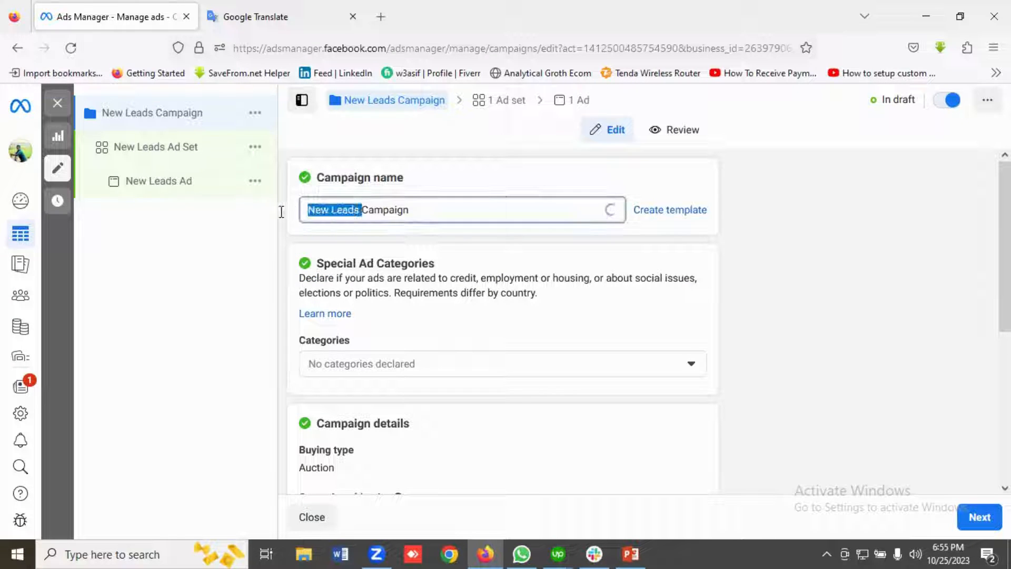
{"action": "left_click", "coordinate": [294, 221]}
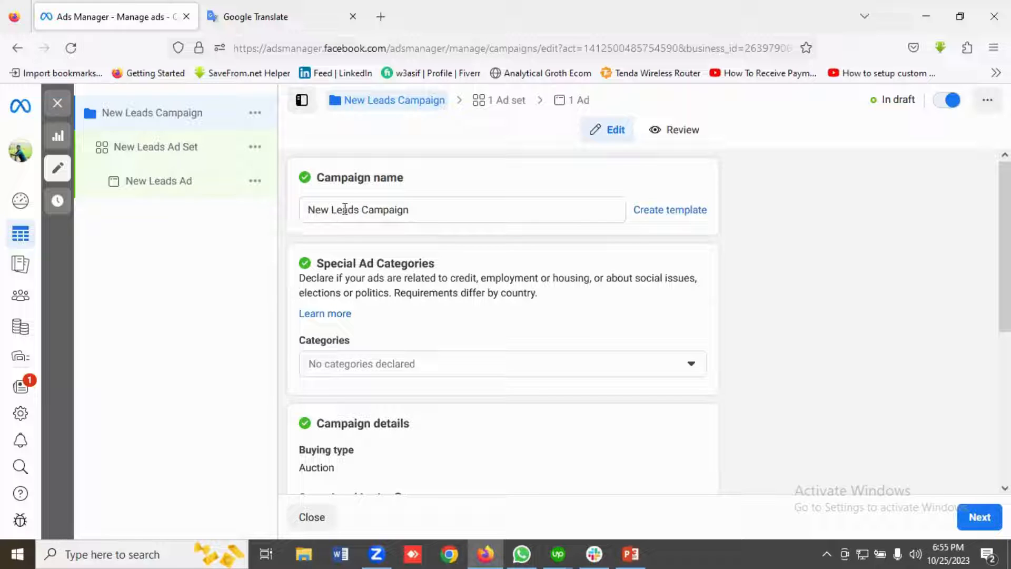
{"action": "left_click", "coordinate": [361, 218]}
{"action": "key", "text": "BackSpace"}
{"action": "key", "text": "BackSpace"}
{"action": "key", "text": "BackSpace"}
{"action": "key", "text": "BackSpace"}
{"action": "key", "text": "BackSpace"}
{"action": "key", "text": "BackSpace"}
{"action": "key", "text": "BackSpace"}
{"action": "key", "text": "BackSpace"}
{"action": "key", "text": "BackSpace"}
{"action": "key", "text": "BackSpace"}
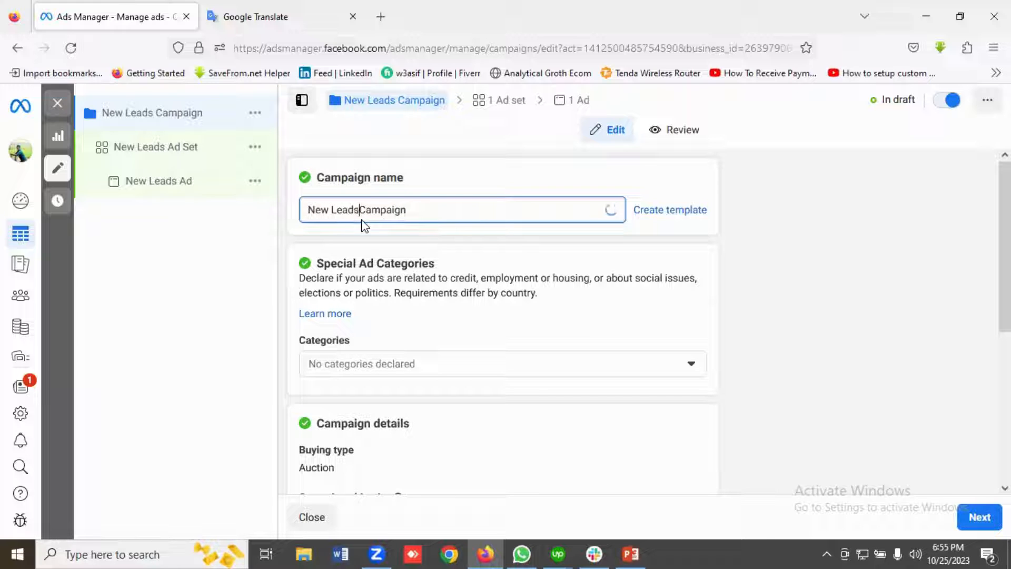
{"action": "type", "text": "Maestr"}
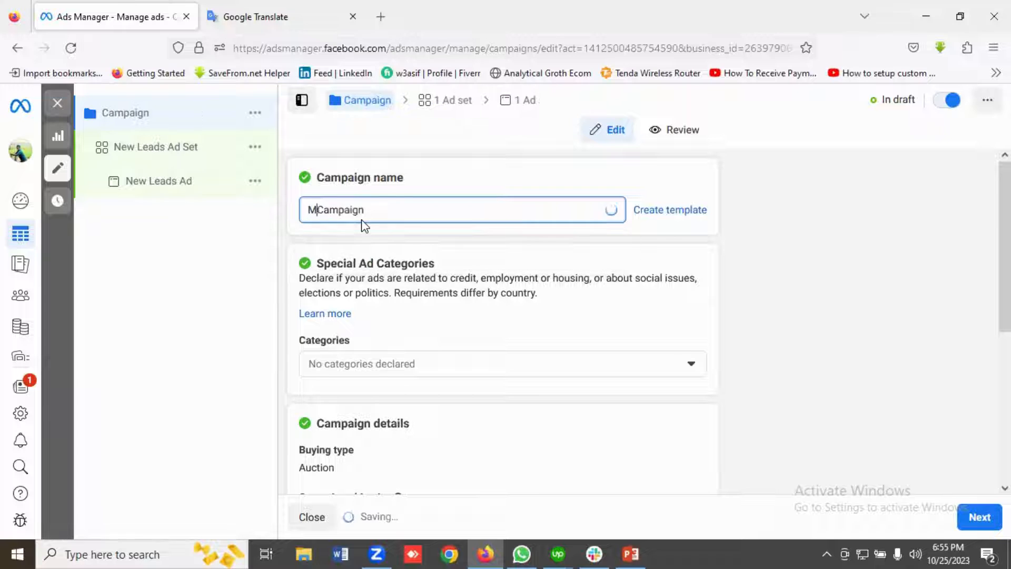
{"action": "type", "text": "o Phone "}
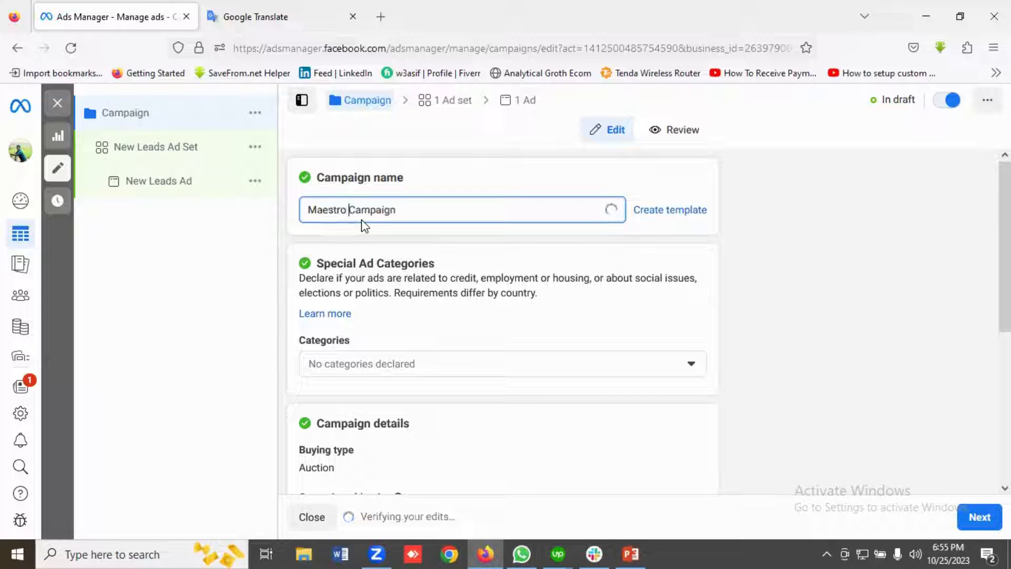
{"action": "type", "text": "Call"}
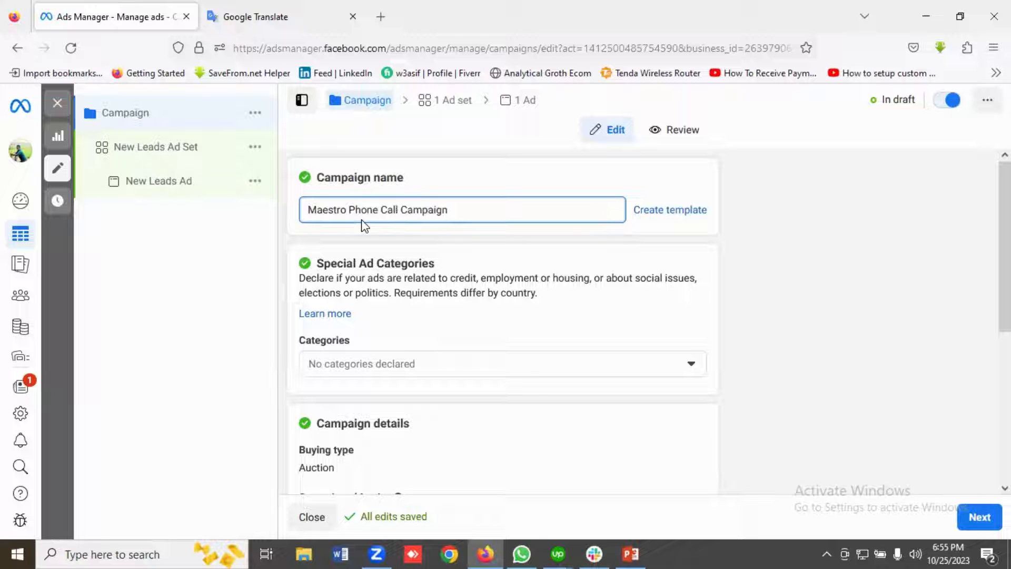
Check the campaign's ad categories, details, A/B test and Advantage campaign budget settings, and continue to the ad set level.
{"action": "scroll", "coordinate": [440, 228], "scroll_direction": "down", "scroll_amount": 1}
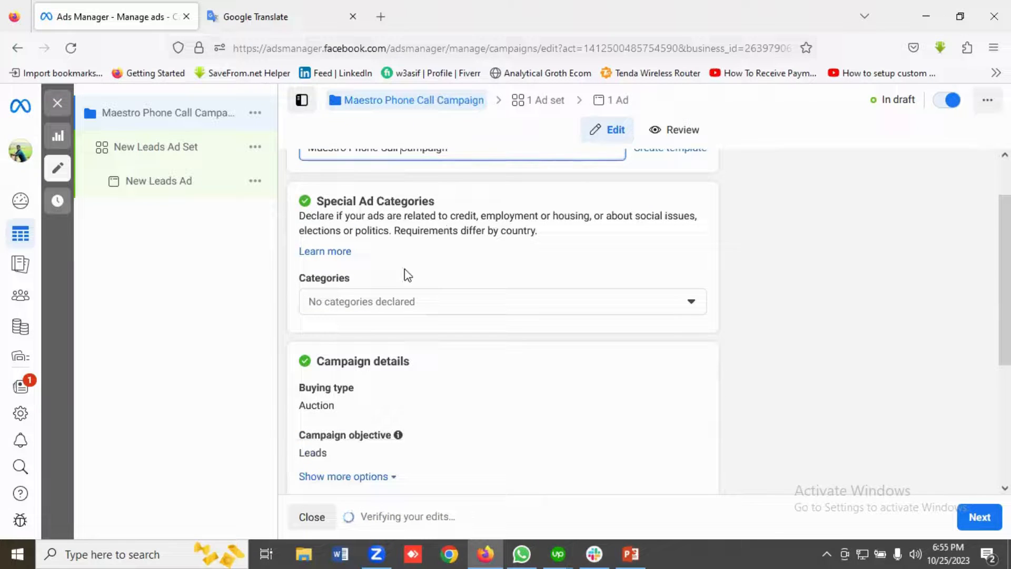
{"action": "scroll", "coordinate": [465, 305], "scroll_direction": "down", "scroll_amount": 2}
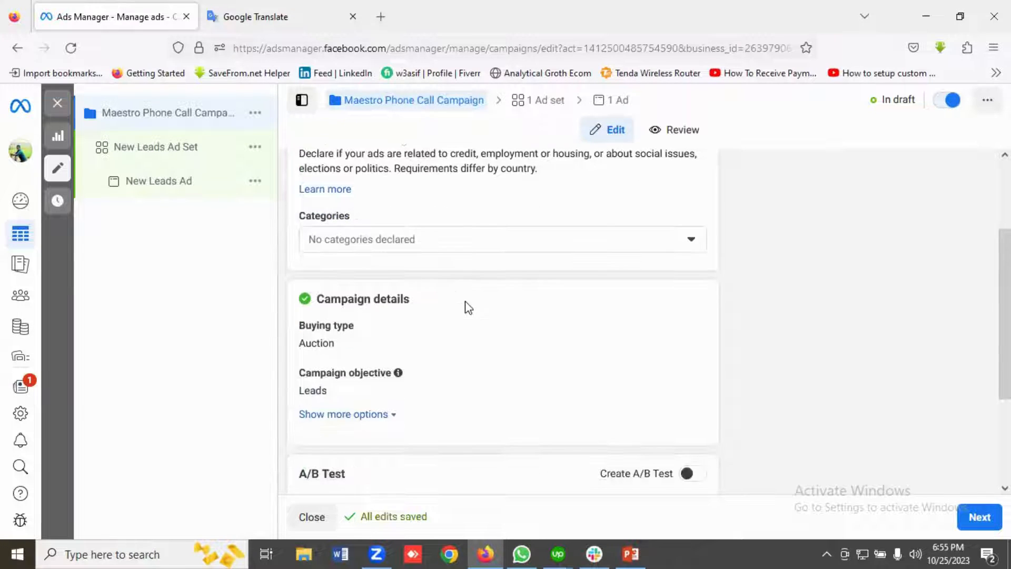
{"action": "scroll", "coordinate": [467, 308], "scroll_direction": "down", "scroll_amount": 2}
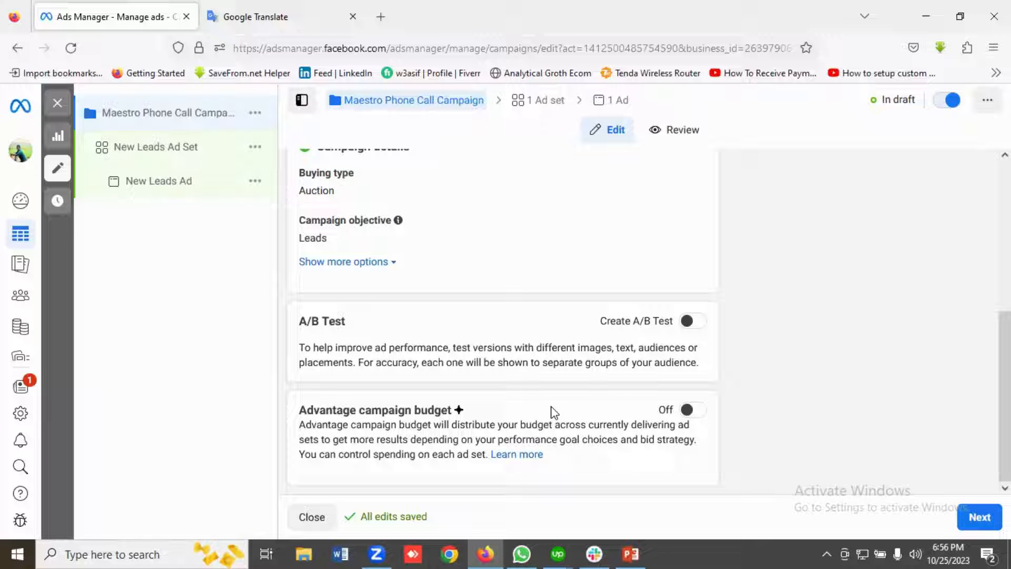
{"action": "left_click", "coordinate": [975, 518]}
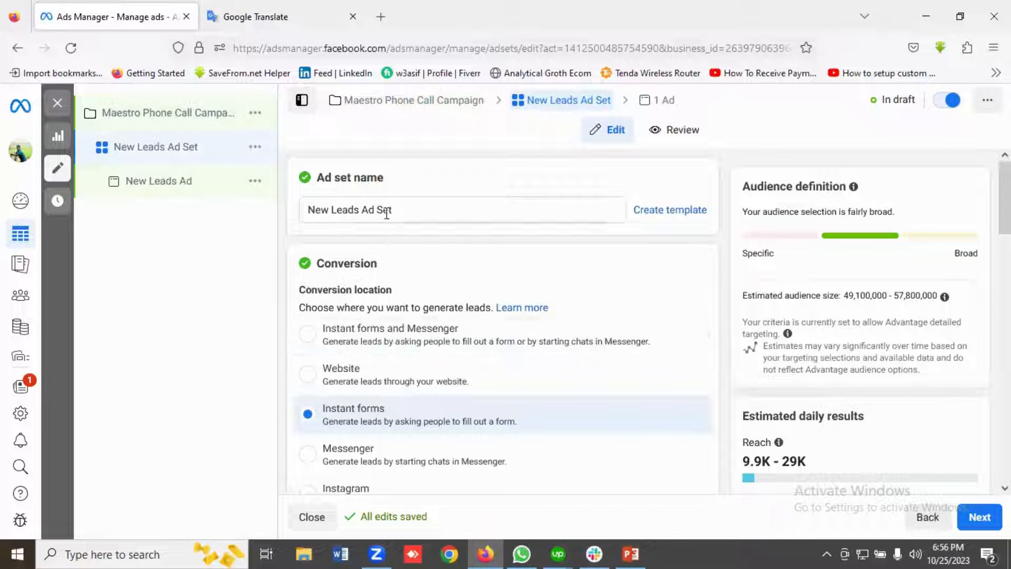
Rename the ad set as "Ad Set 1 | Cold Audience Targeting".
{"action": "left_click_drag", "start_coordinate": [400, 213], "coordinate": [309, 209]}
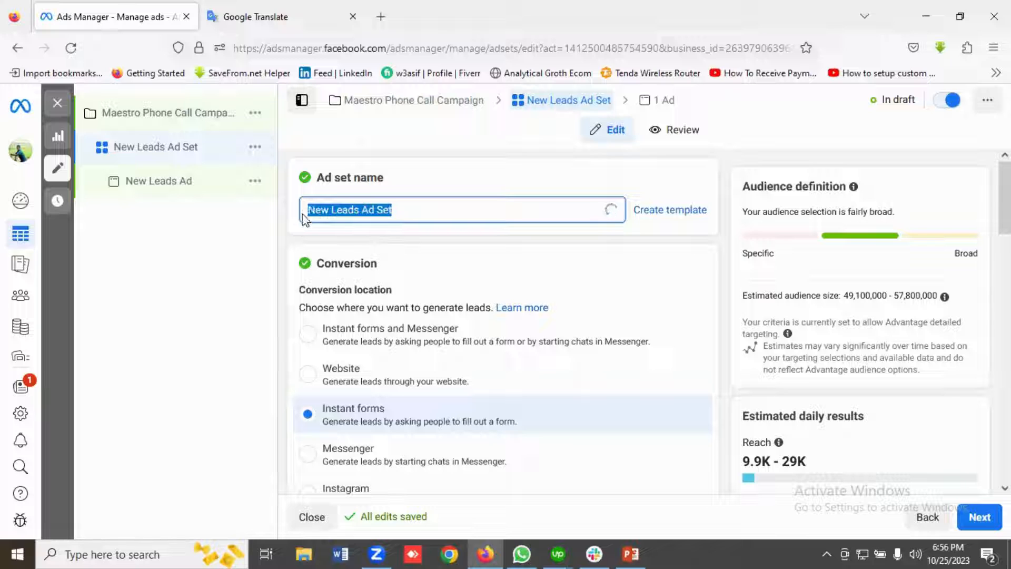
{"action": "left_click", "coordinate": [400, 235]}
{"action": "left_click", "coordinate": [368, 211]}
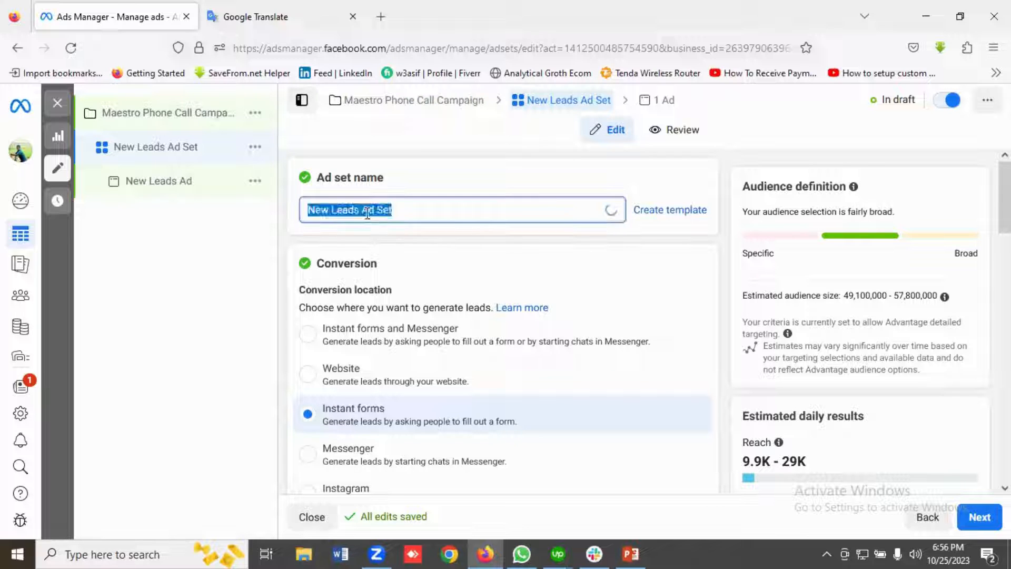
{"action": "left_click", "coordinate": [360, 211]}
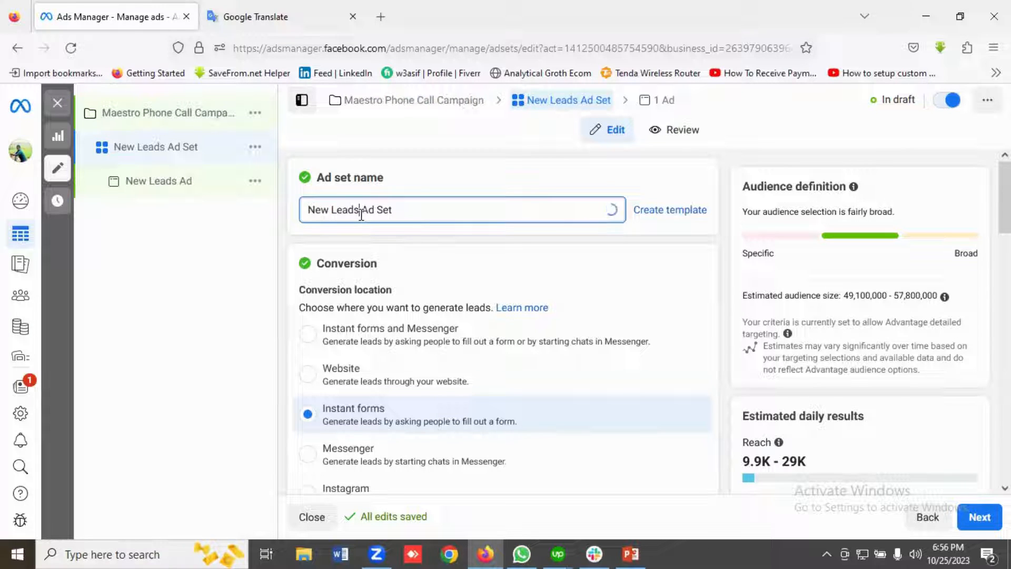
{"action": "key", "text": "BackSpace"}
{"action": "key", "text": "BackSpace"}
{"action": "key", "text": "BackSpace"}
{"action": "key", "text": "BackSpace"}
{"action": "key", "text": "BackSpace"}
{"action": "key", "text": "BackSpace"}
{"action": "key", "text": "BackSpace"}
{"action": "key", "text": "BackSpace"}
{"action": "key", "text": "BackSpace"}
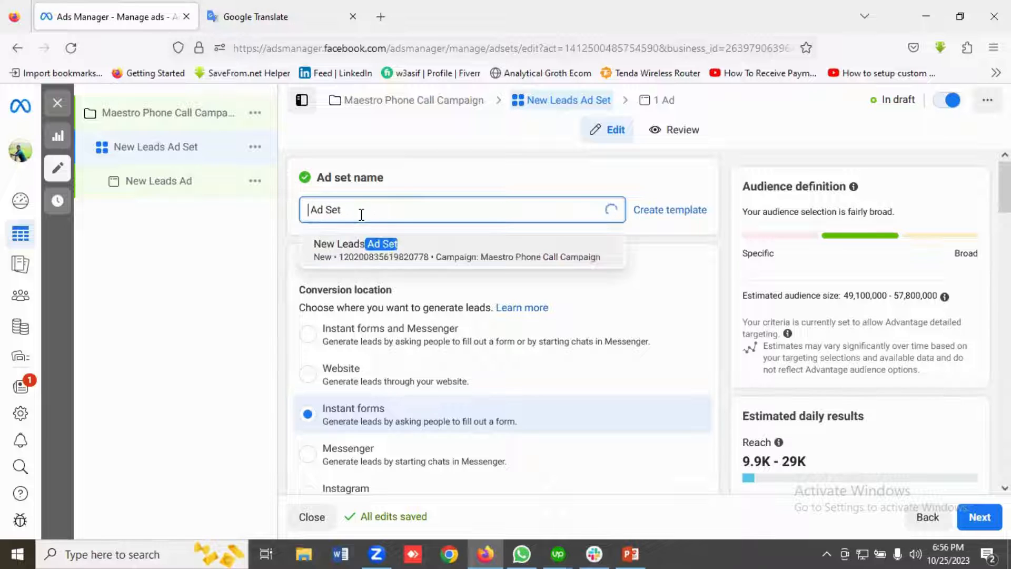
{"action": "left_click", "coordinate": [361, 210]}
{"action": "type", "text": "1"}
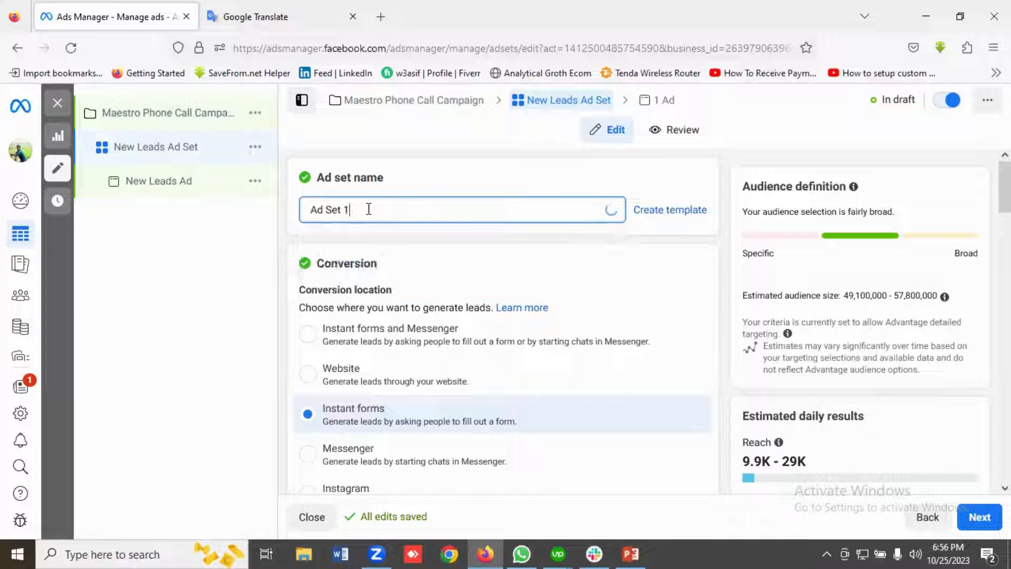
{"action": "type", "text": " | Cold Audience Targe"}
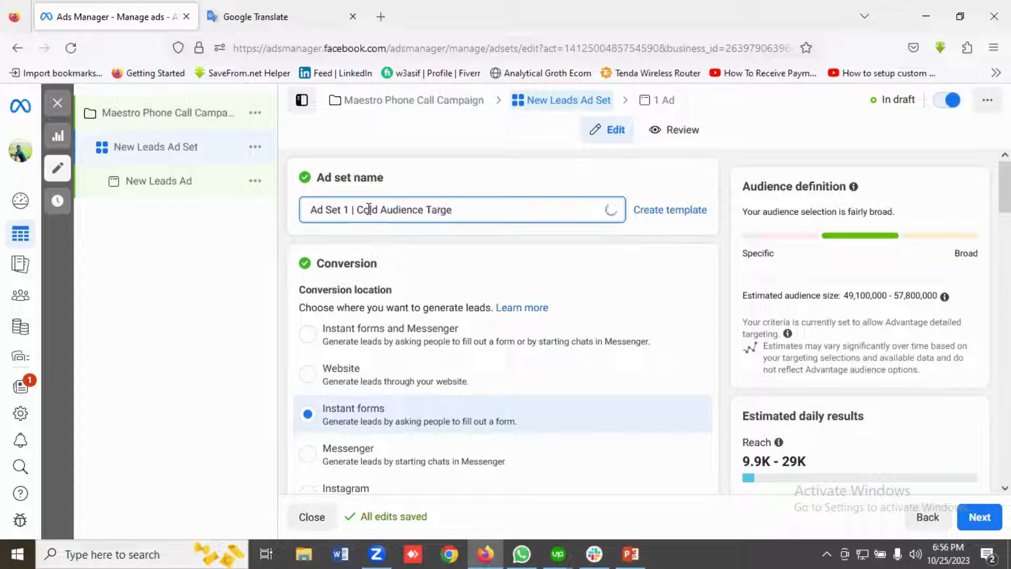
{"action": "type", "text": "ting"}
Set the ad set's conversion location to Calls.
{"action": "scroll", "coordinate": [449, 297], "scroll_direction": "down", "scroll_amount": 1}
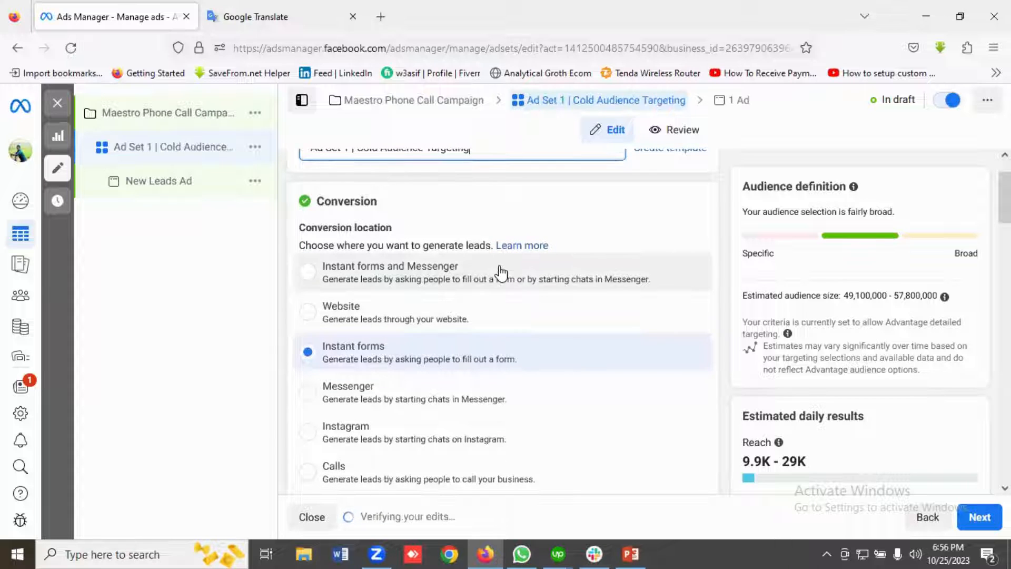
{"action": "scroll", "coordinate": [452, 327], "scroll_direction": "down", "scroll_amount": 1}
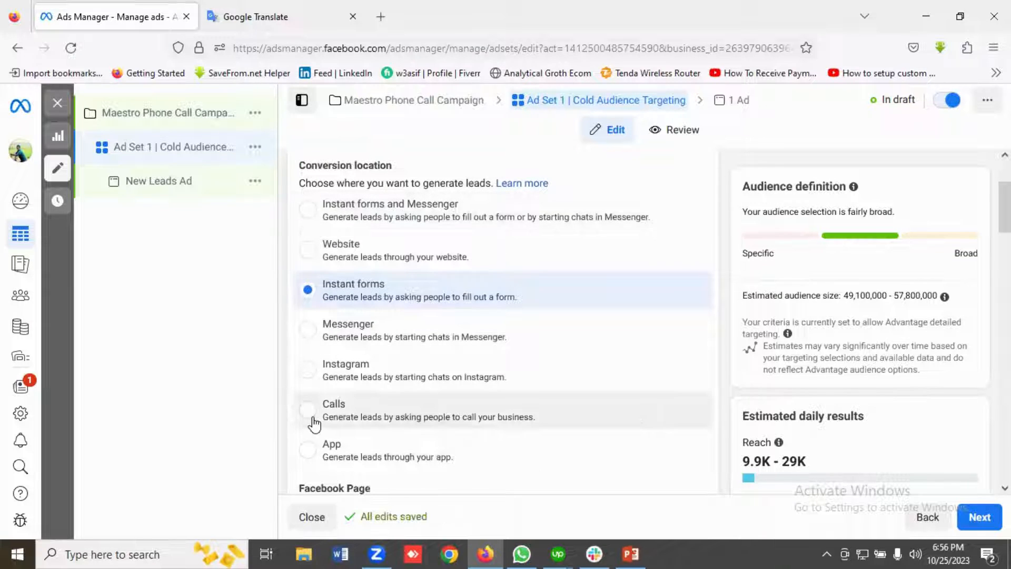
{"action": "scroll", "coordinate": [327, 416], "scroll_direction": "down", "scroll_amount": 1}
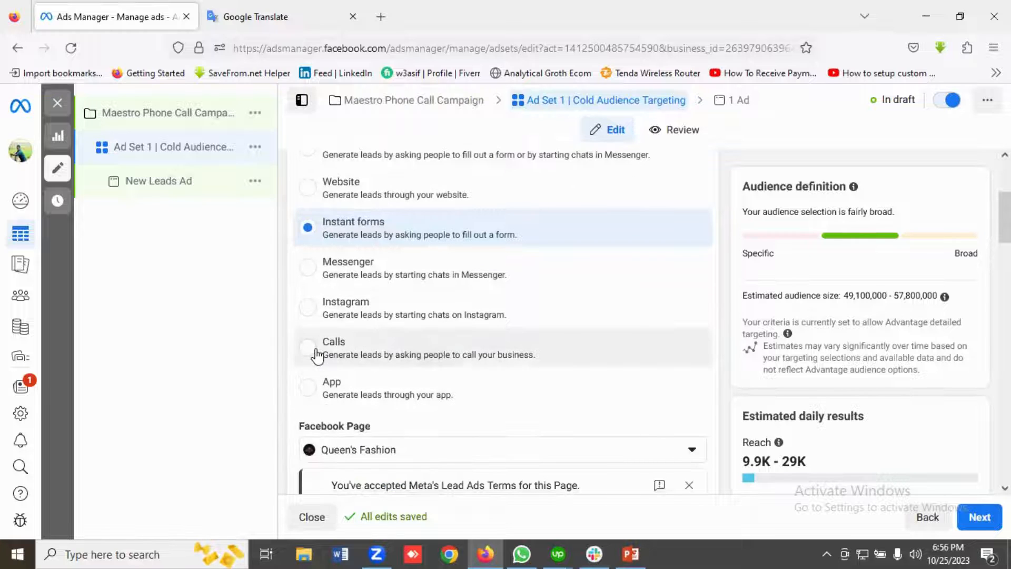
{"action": "left_click", "coordinate": [325, 363]}
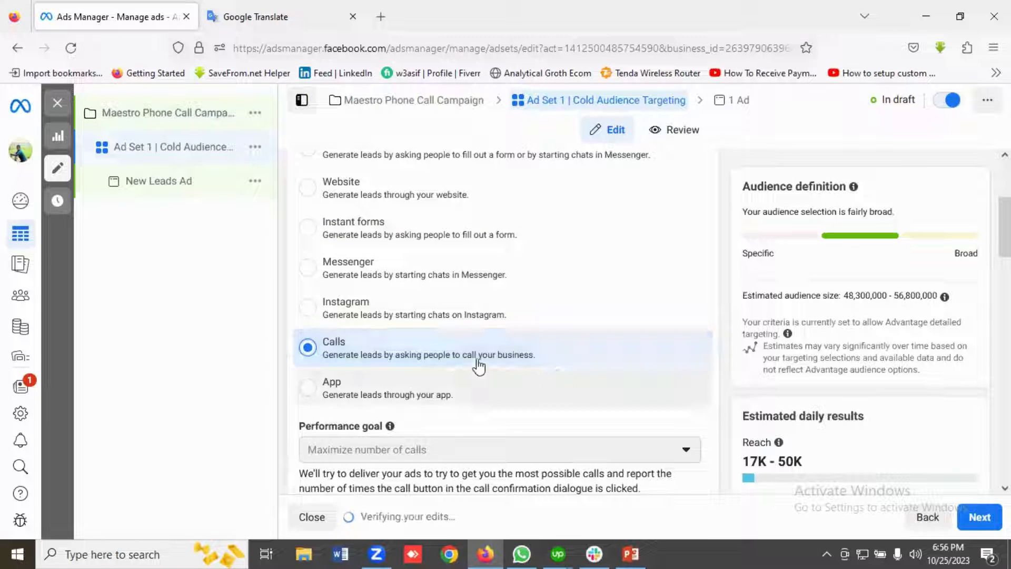
Check the performance goal, Facebook Page and cost per result goal, and expand the extra options to view charging and delivery type.
{"action": "scroll", "coordinate": [481, 361], "scroll_direction": "down", "scroll_amount": 1}
{"action": "scroll", "coordinate": [485, 359], "scroll_direction": "down", "scroll_amount": 2}
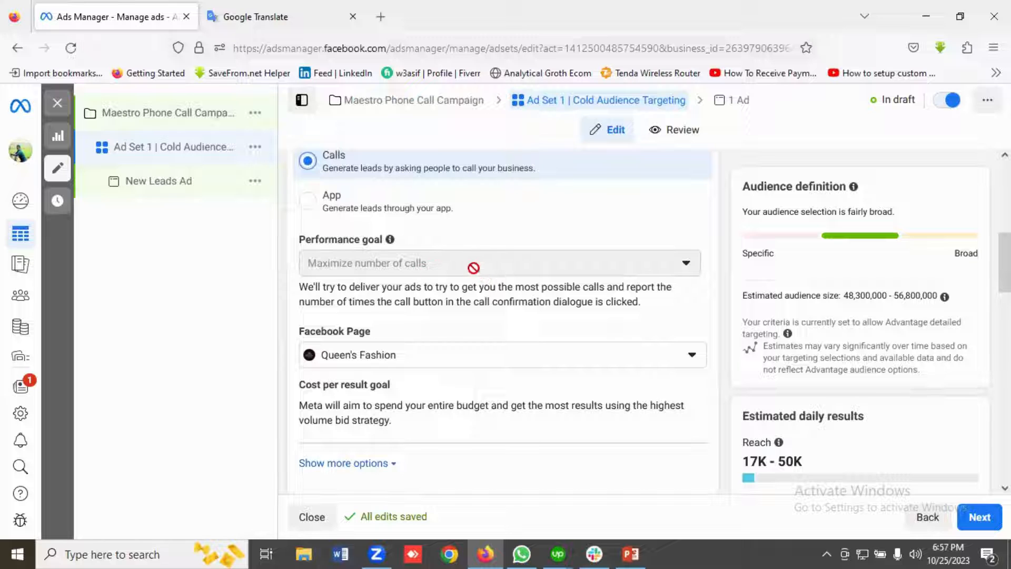
{"action": "scroll", "coordinate": [490, 305], "scroll_direction": "down", "scroll_amount": 2}
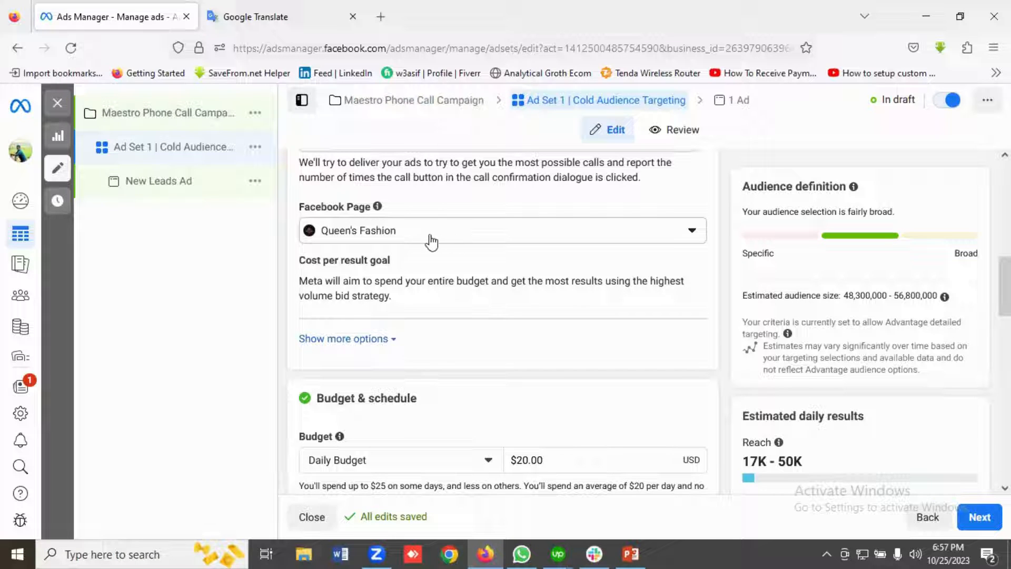
{"action": "scroll", "coordinate": [463, 239], "scroll_direction": "down", "scroll_amount": 2}
{"action": "scroll", "coordinate": [465, 242], "scroll_direction": "up", "scroll_amount": 1}
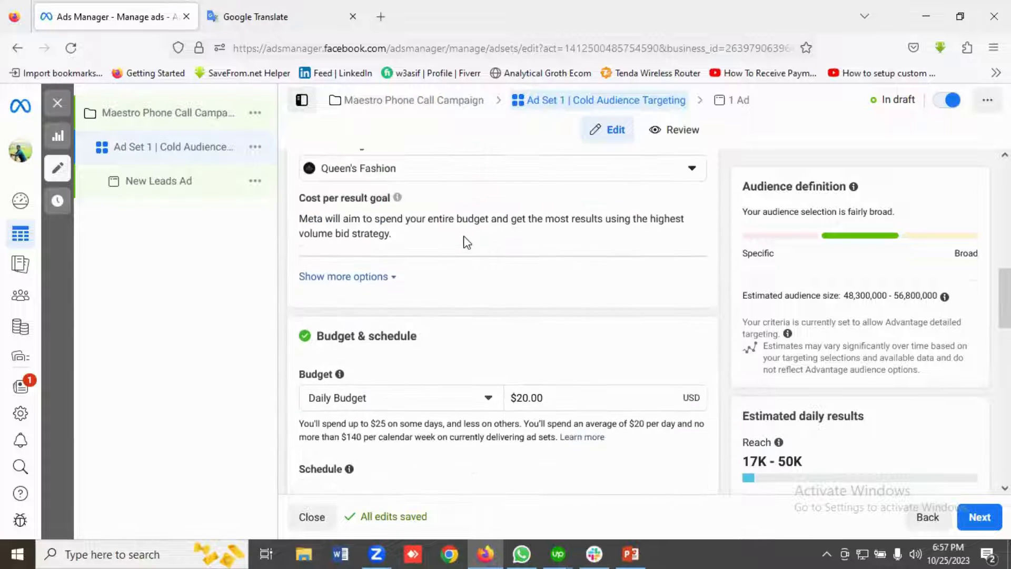
{"action": "left_click", "coordinate": [335, 279]}
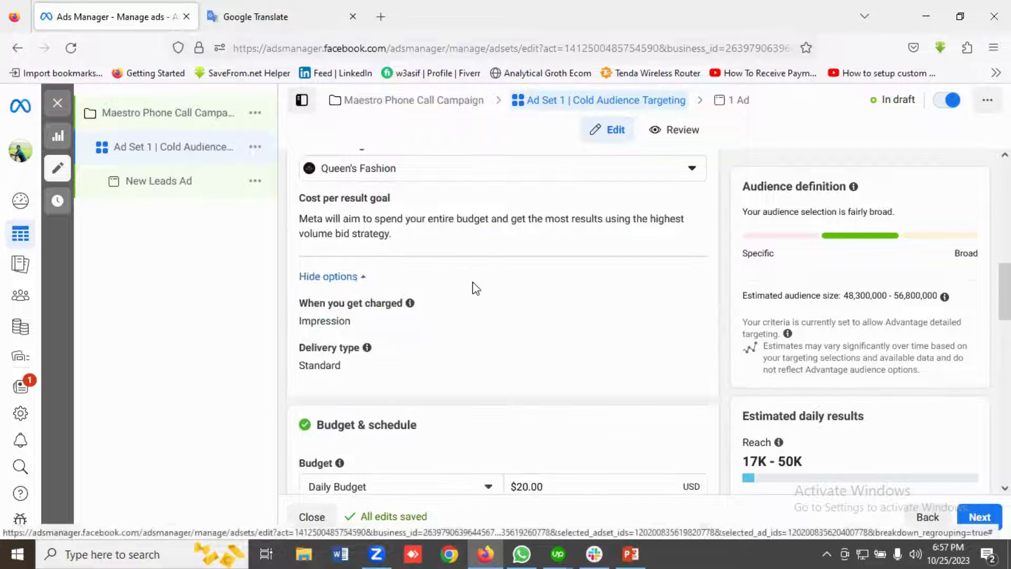
{"action": "scroll", "coordinate": [481, 287], "scroll_direction": "down", "scroll_amount": 2}
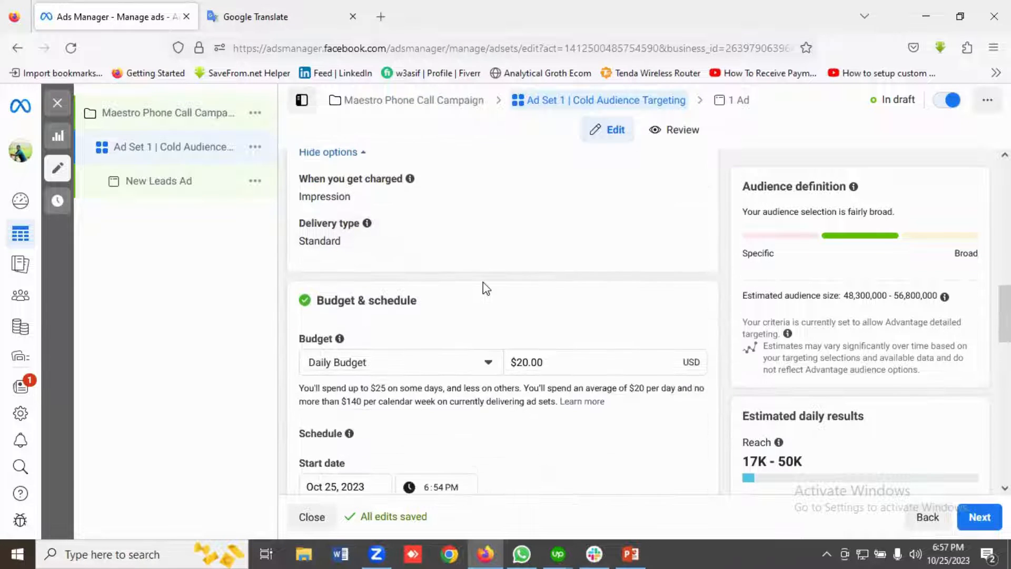
Switch the ad set to a Lifetime Budget and set the amount to $600.
{"action": "scroll", "coordinate": [485, 288], "scroll_direction": "down", "scroll_amount": 1}
{"action": "scroll", "coordinate": [482, 287], "scroll_direction": "down", "scroll_amount": 1}
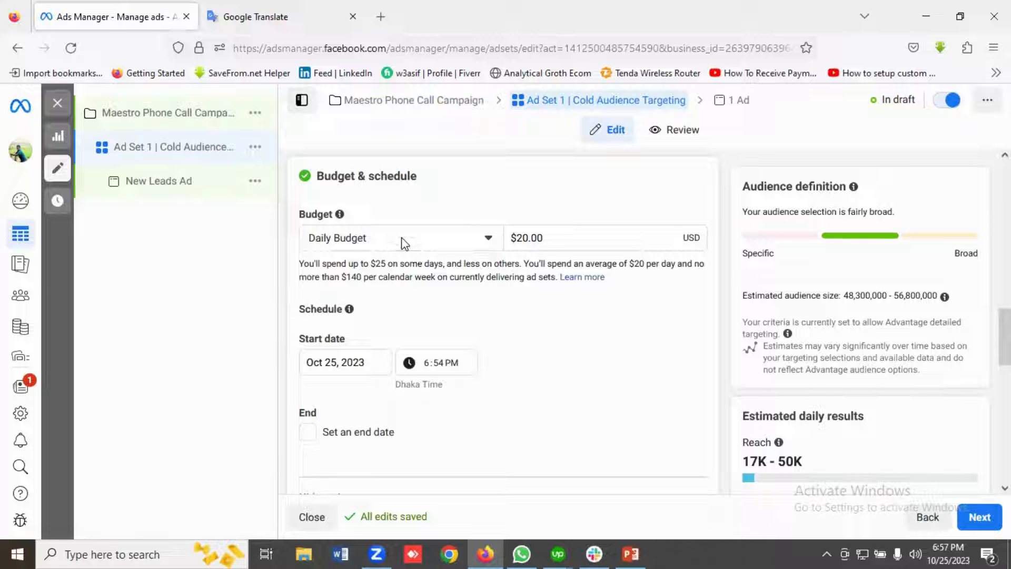
{"action": "left_click", "coordinate": [402, 241]}
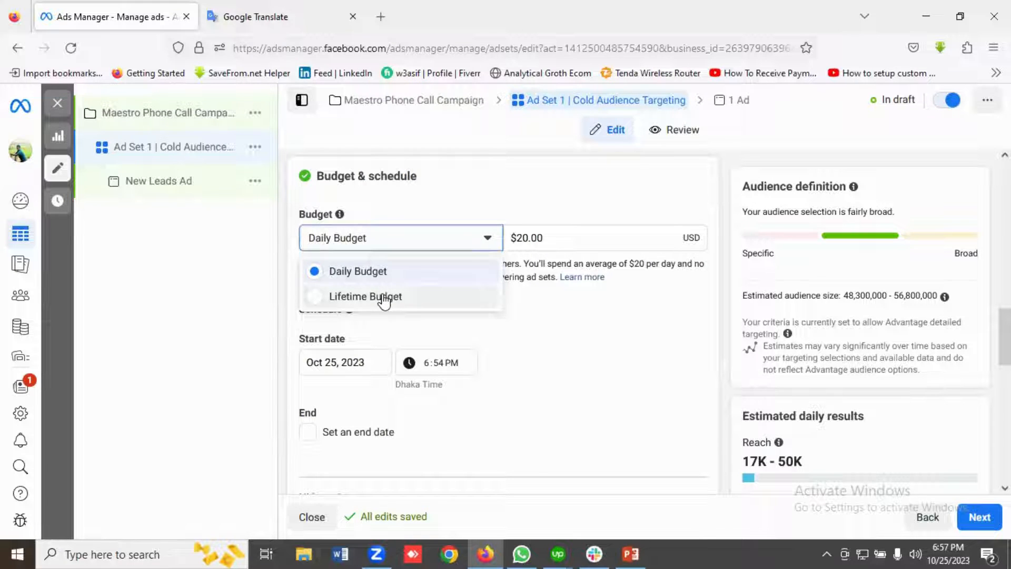
{"action": "left_click", "coordinate": [383, 298]}
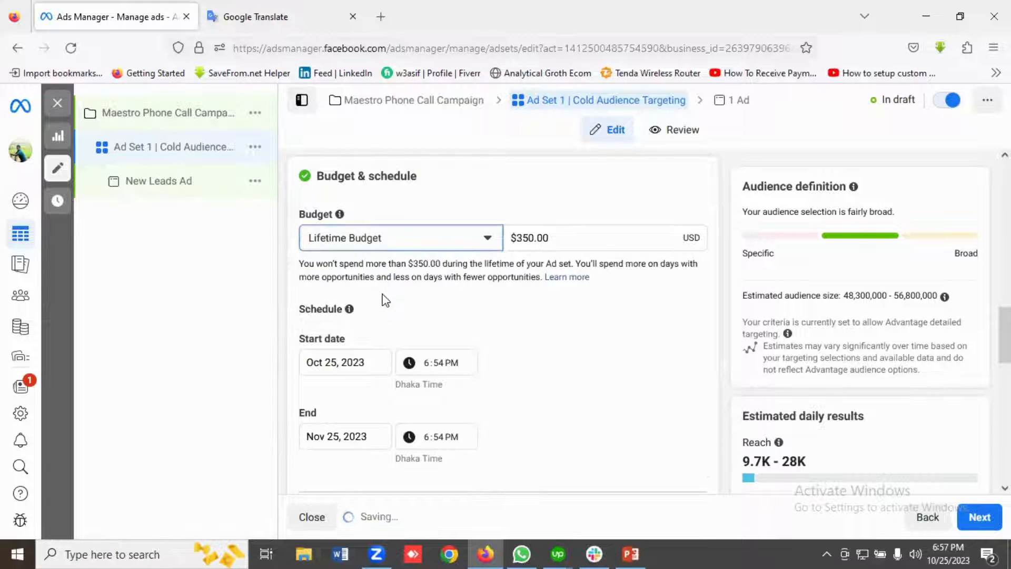
{"action": "left_click", "coordinate": [528, 247]}
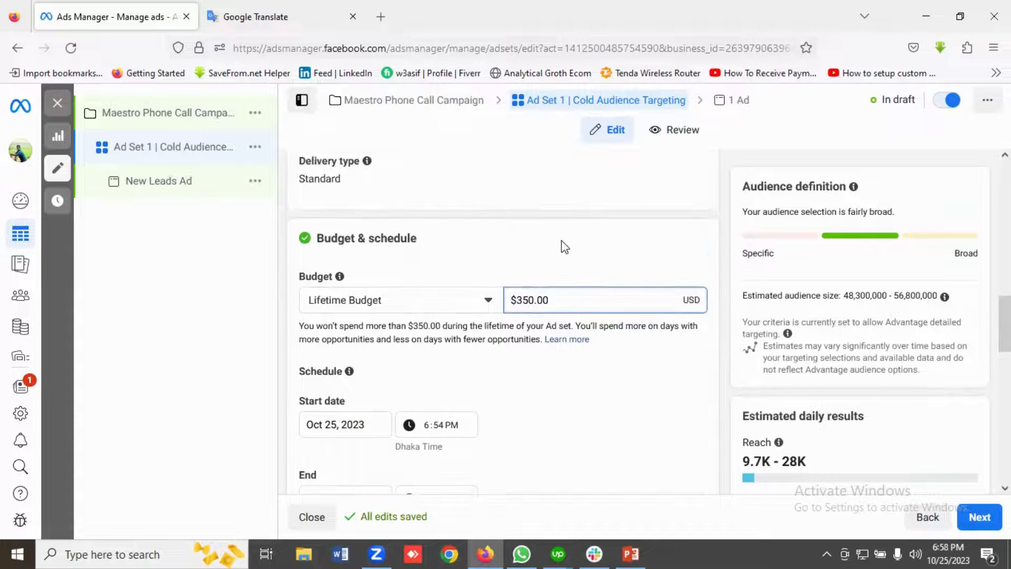
{"action": "left_click", "coordinate": [562, 238]}
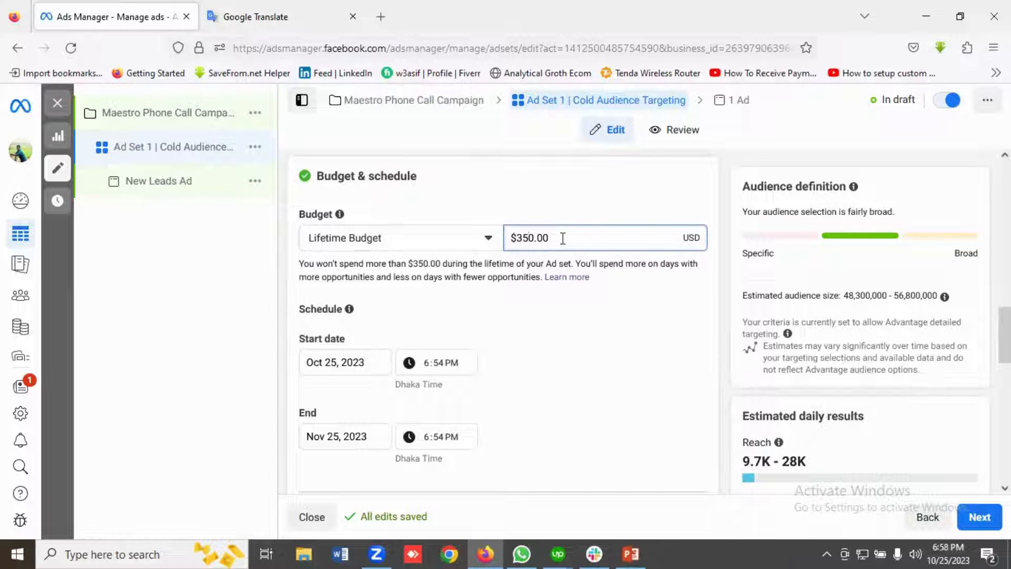
{"action": "key", "text": "BackSpace"}
{"action": "key", "text": "BackSpace"}
{"action": "key", "text": "BackSpace"}
{"action": "key", "text": "BackSpace"}
{"action": "key", "text": "BackSpace"}
{"action": "key", "text": "BackSpace"}
{"action": "type", "text": "6"}
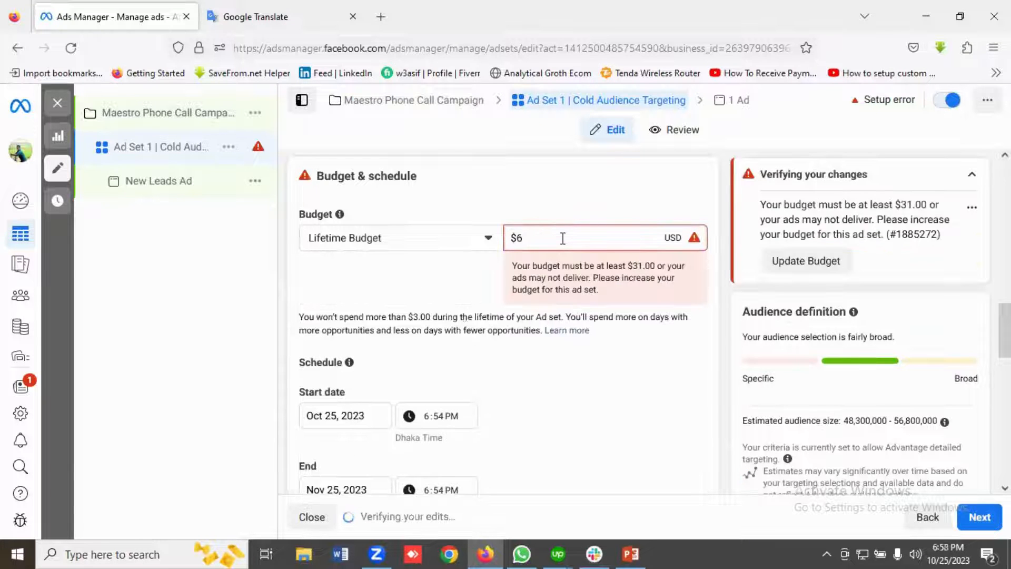
{"action": "type", "text": "00"}
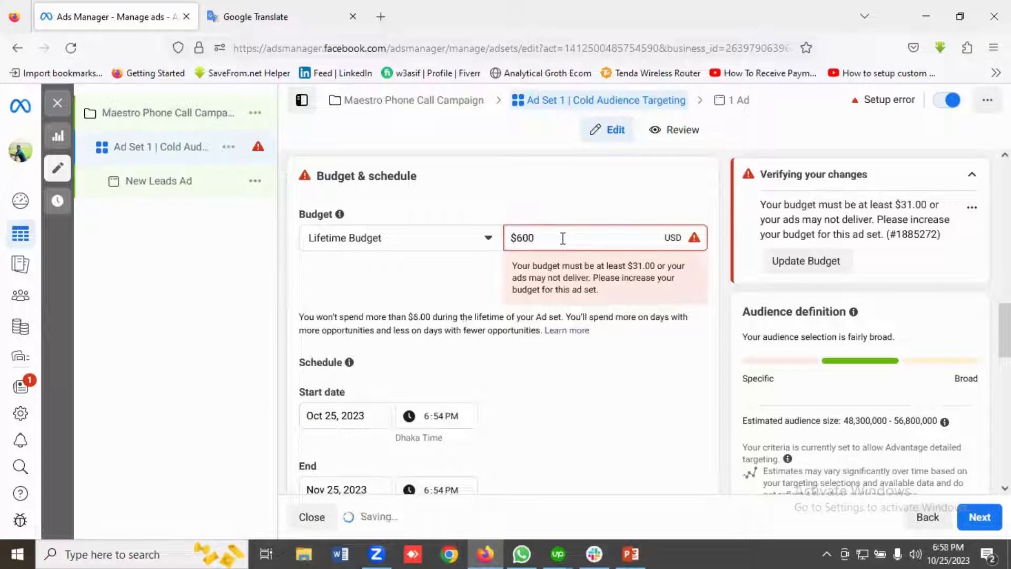
{"action": "left_click", "coordinate": [551, 209]}
Check the start and end dates, edit the ad scheduling and enable running ads on a schedule.
{"action": "scroll", "coordinate": [489, 336], "scroll_direction": "down", "scroll_amount": 2}
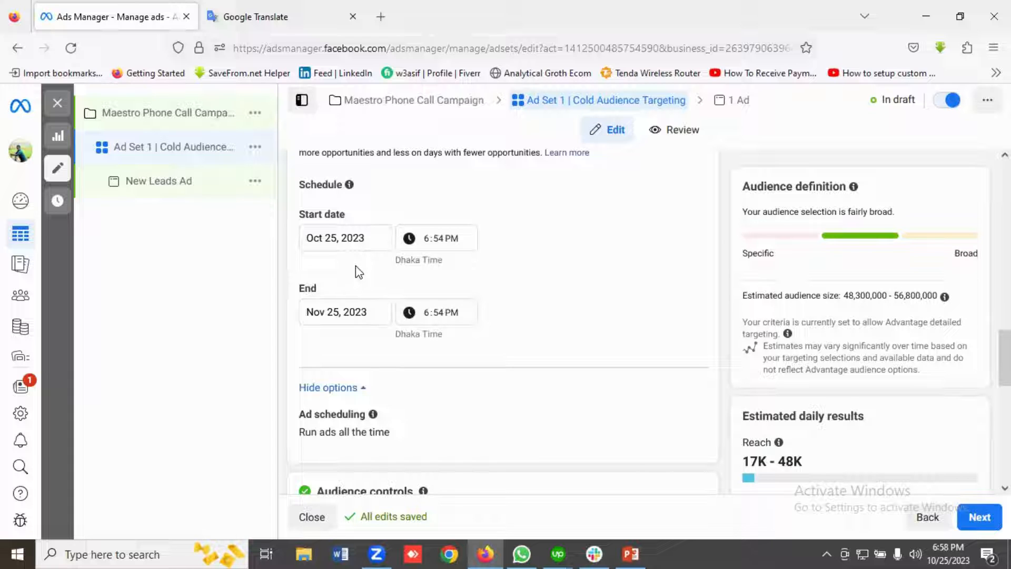
{"action": "scroll", "coordinate": [355, 265], "scroll_direction": "down", "scroll_amount": 1}
{"action": "scroll", "coordinate": [355, 265], "scroll_direction": "up", "scroll_amount": 1}
{"action": "scroll", "coordinate": [362, 326], "scroll_direction": "down", "scroll_amount": 2}
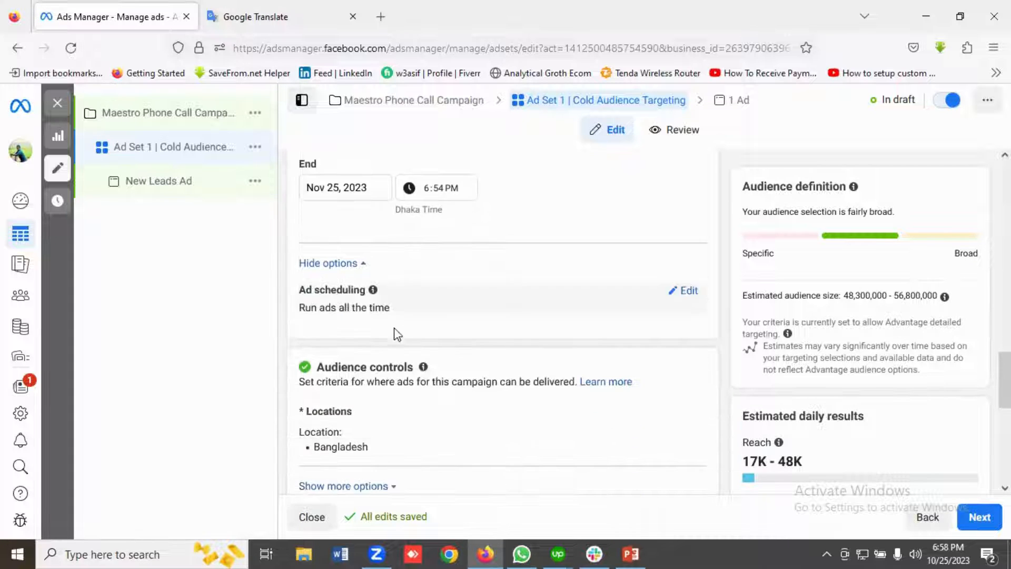
{"action": "left_click", "coordinate": [687, 293]}
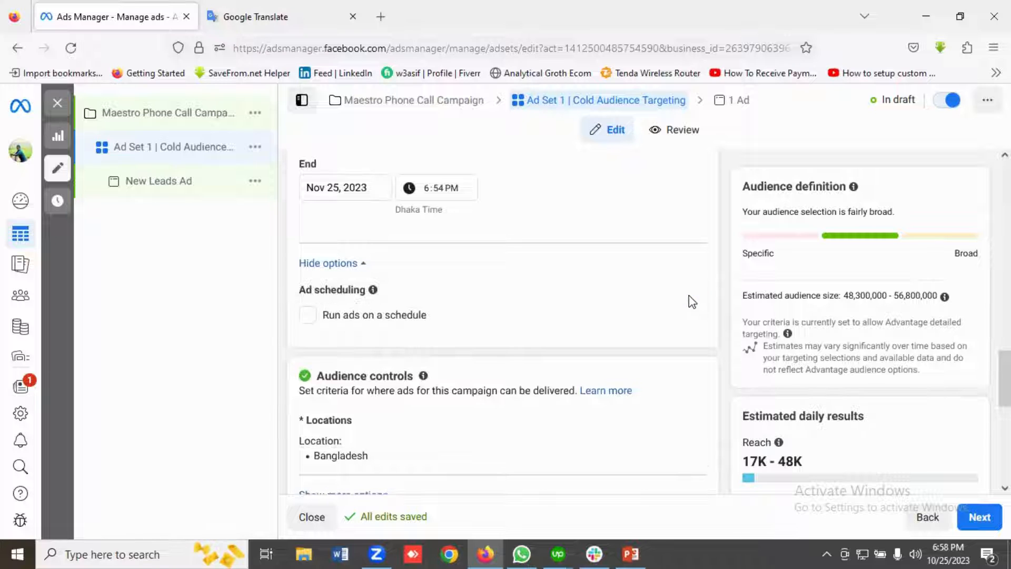
{"action": "left_click", "coordinate": [309, 316]}
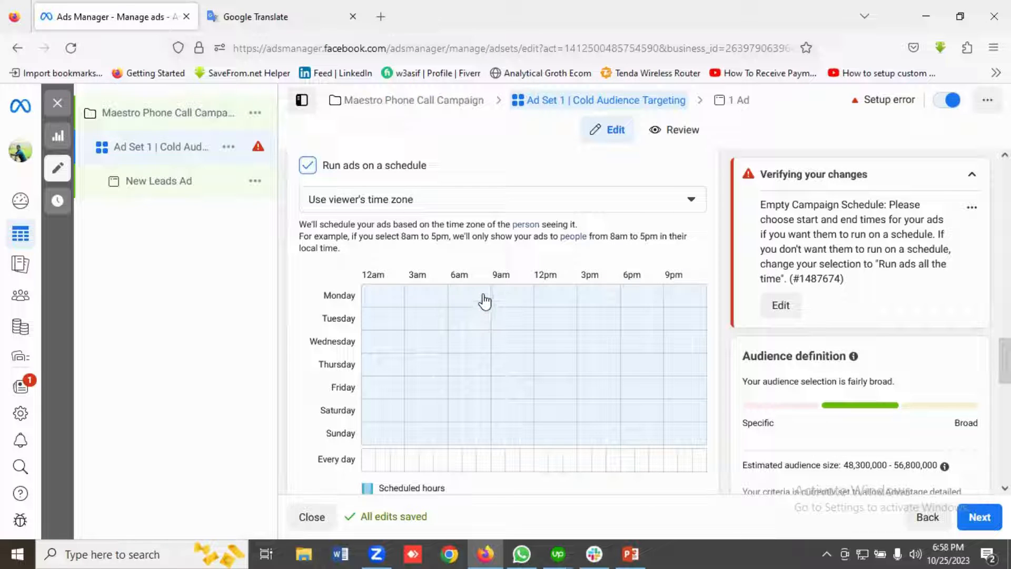
Schedule the ads to run from 10am to 7pm on Monday and Tuesday, clearing any stray hours outside that range.
{"action": "left_click_drag", "start_coordinate": [508, 299], "coordinate": [648, 304]}
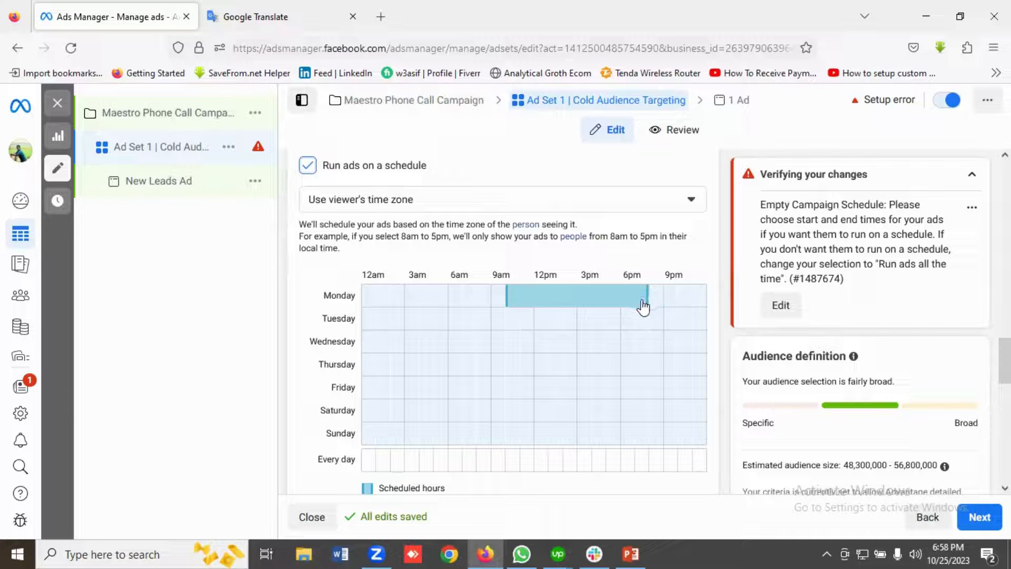
{"action": "left_click_drag", "start_coordinate": [641, 307], "coordinate": [634, 303]}
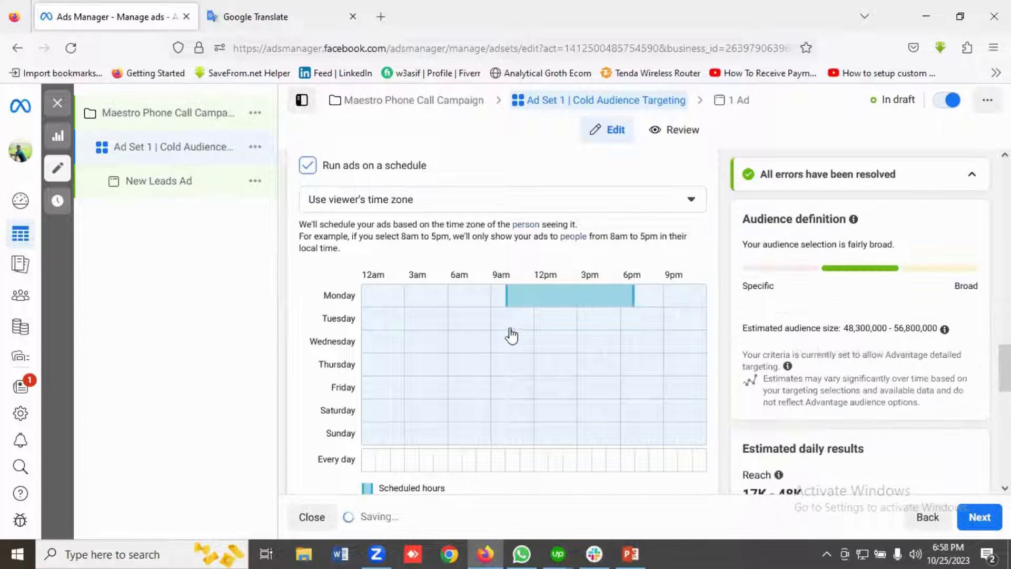
{"action": "left_click", "coordinate": [499, 299]}
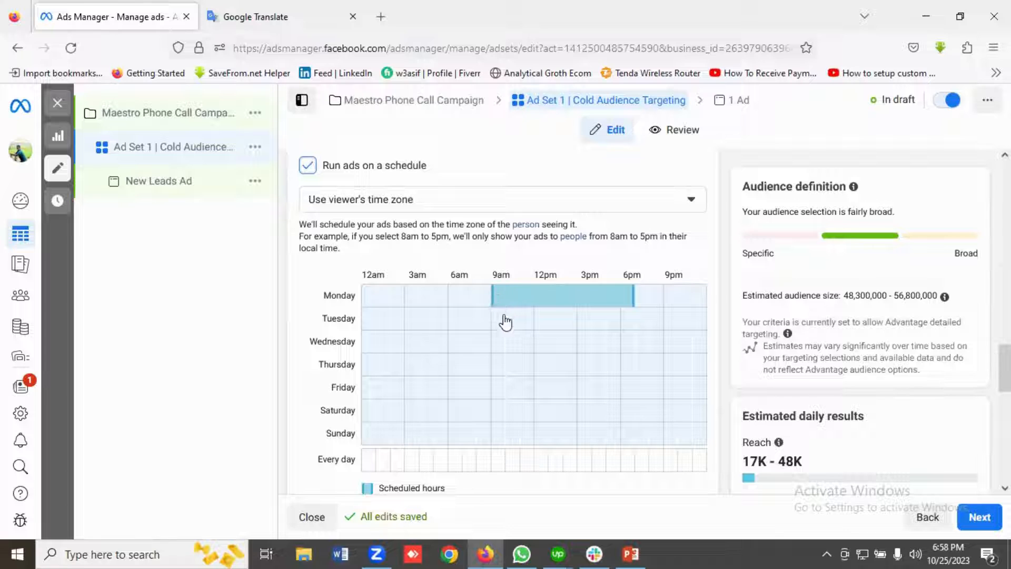
{"action": "mouse_move", "coordinate": [501, 327]}
{"action": "left_mouse_down"}
{"action": "mouse_move", "coordinate": [547, 326]}
{"action": "mouse_move", "coordinate": [500, 323]}
{"action": "left_mouse_up"}
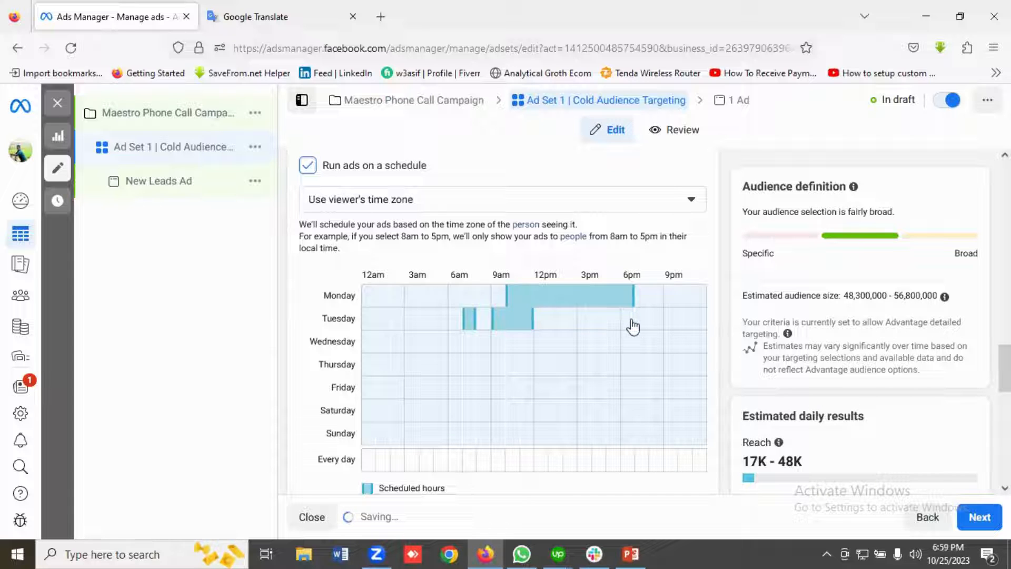
{"action": "left_click_drag", "start_coordinate": [633, 326], "coordinate": [495, 329]}
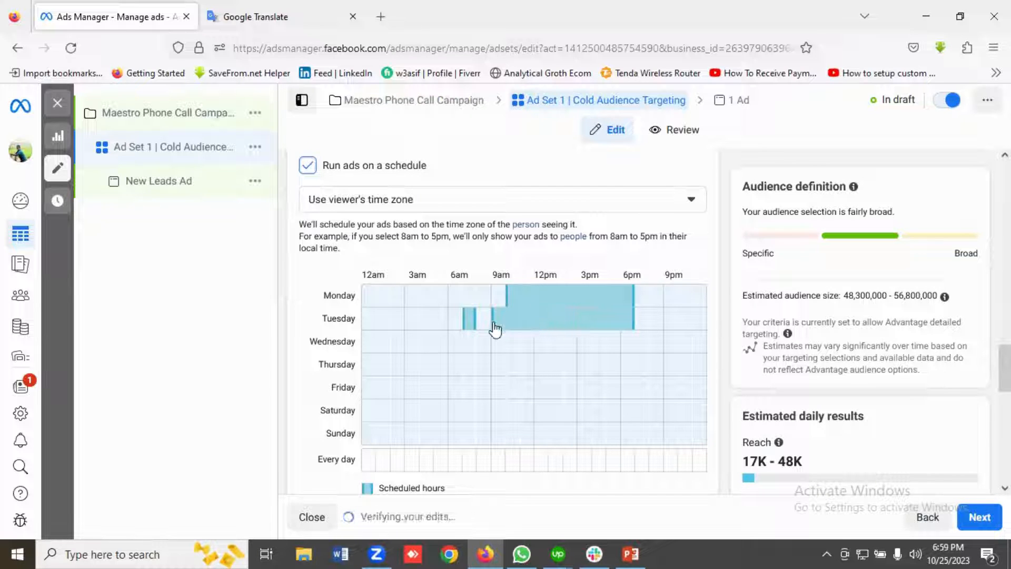
{"action": "left_click", "coordinate": [498, 327]}
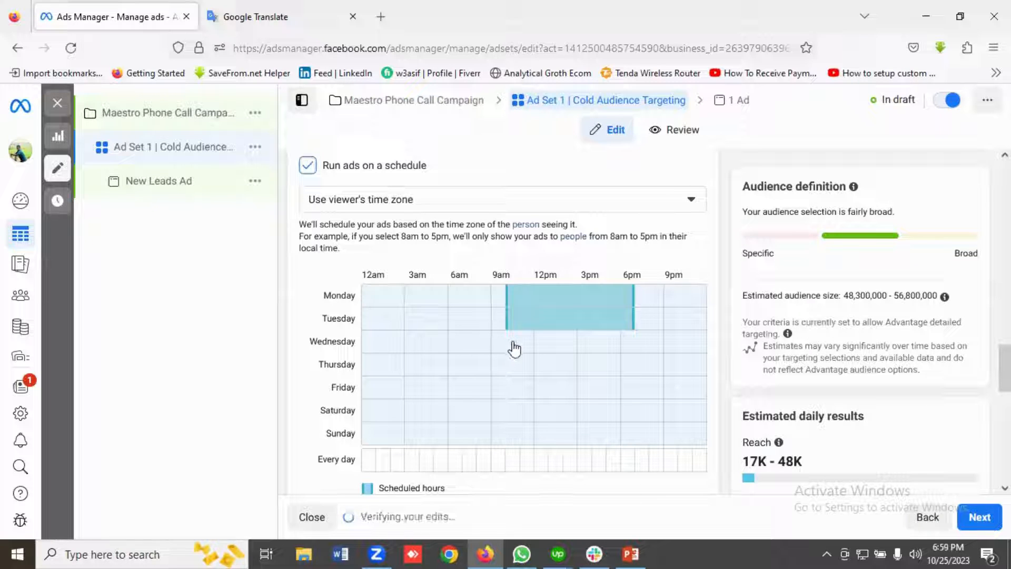
Schedule the ads to run from 10am to 7pm on Wednesday, Thursday and Friday.
{"action": "left_click_drag", "start_coordinate": [514, 348], "coordinate": [628, 349]}
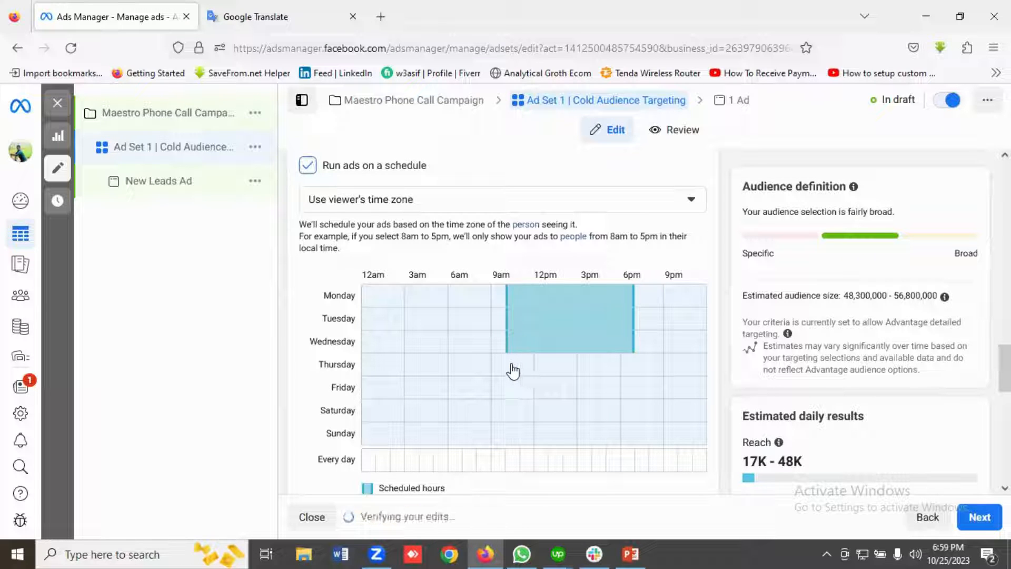
{"action": "left_click_drag", "start_coordinate": [512, 371], "coordinate": [623, 374]}
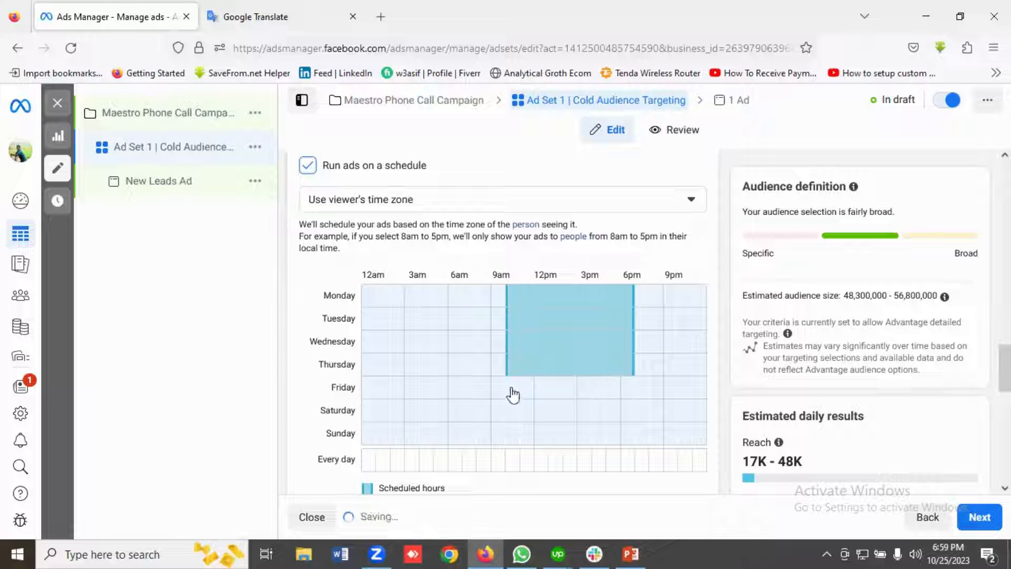
{"action": "left_click_drag", "start_coordinate": [512, 394], "coordinate": [627, 399]}
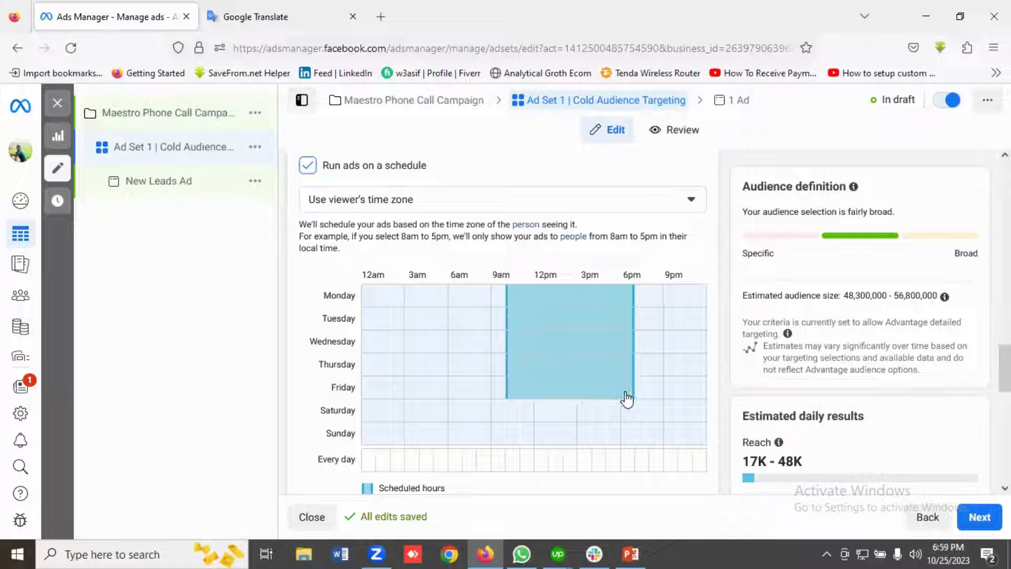
Edit the ad set's locations, check the planned location in the Google Translate notes, and remove Bangladesh.
{"action": "scroll", "coordinate": [552, 384], "scroll_direction": "down", "scroll_amount": 2}
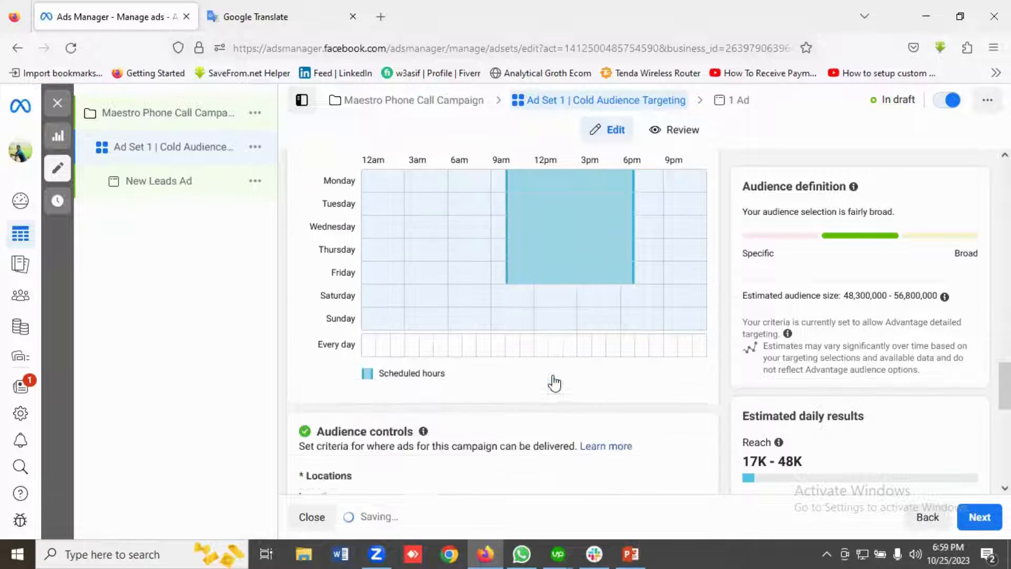
{"action": "scroll", "coordinate": [552, 374], "scroll_direction": "down", "scroll_amount": 1}
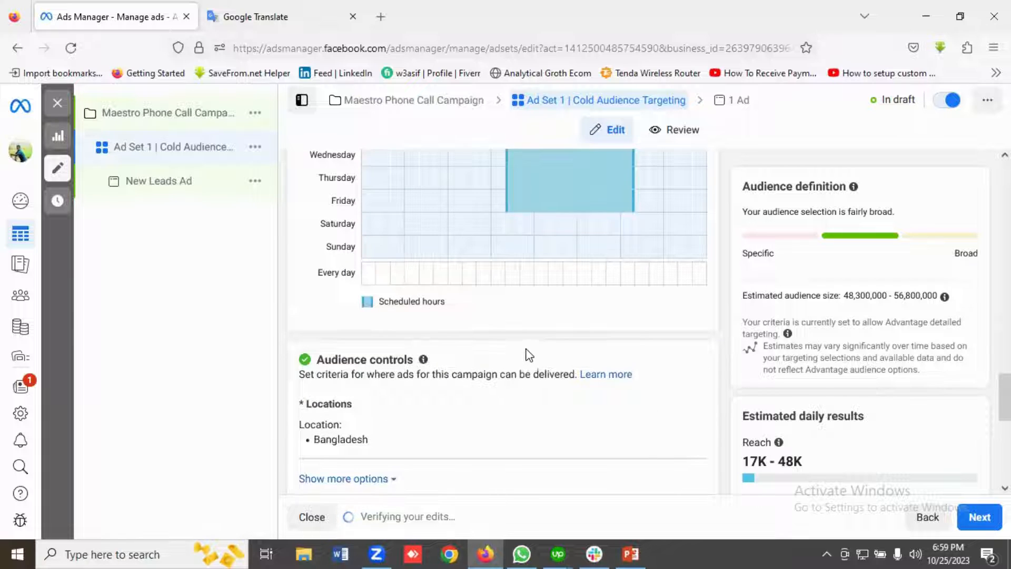
{"action": "scroll", "coordinate": [527, 354], "scroll_direction": "down", "scroll_amount": 1}
{"action": "scroll", "coordinate": [528, 354], "scroll_direction": "down", "scroll_amount": 1}
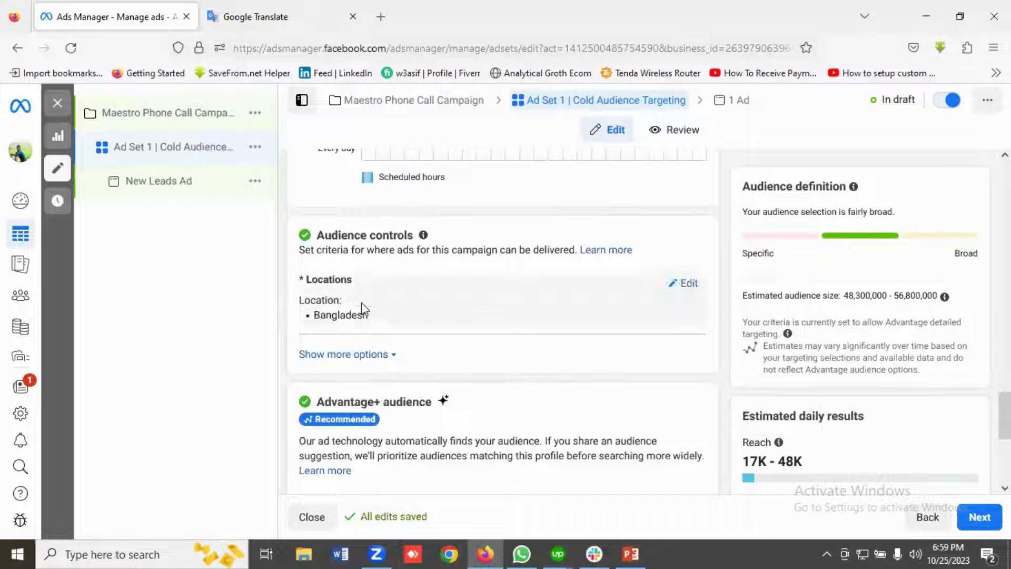
{"action": "left_click", "coordinate": [686, 285]}
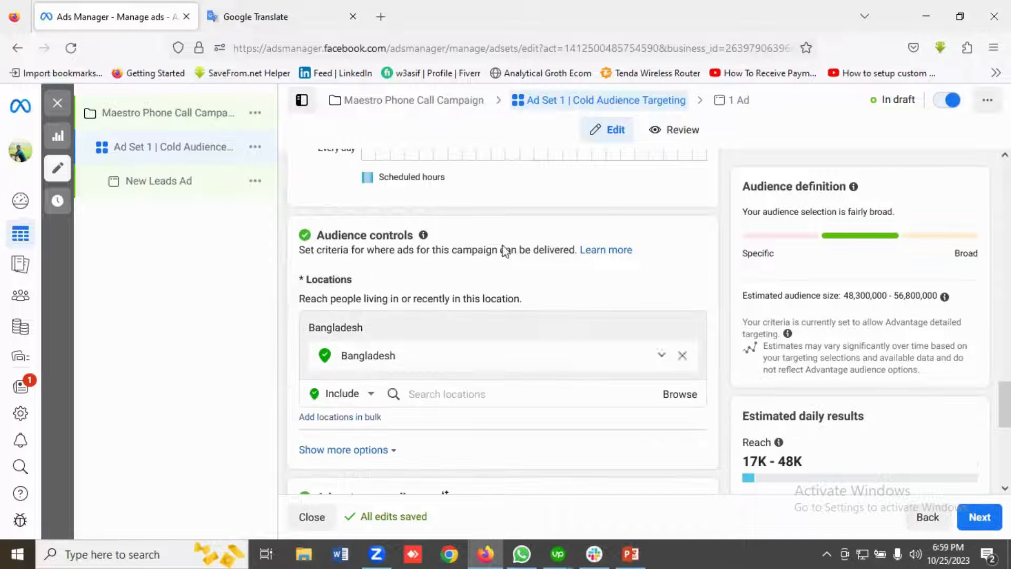
{"action": "left_click", "coordinate": [265, 16]}
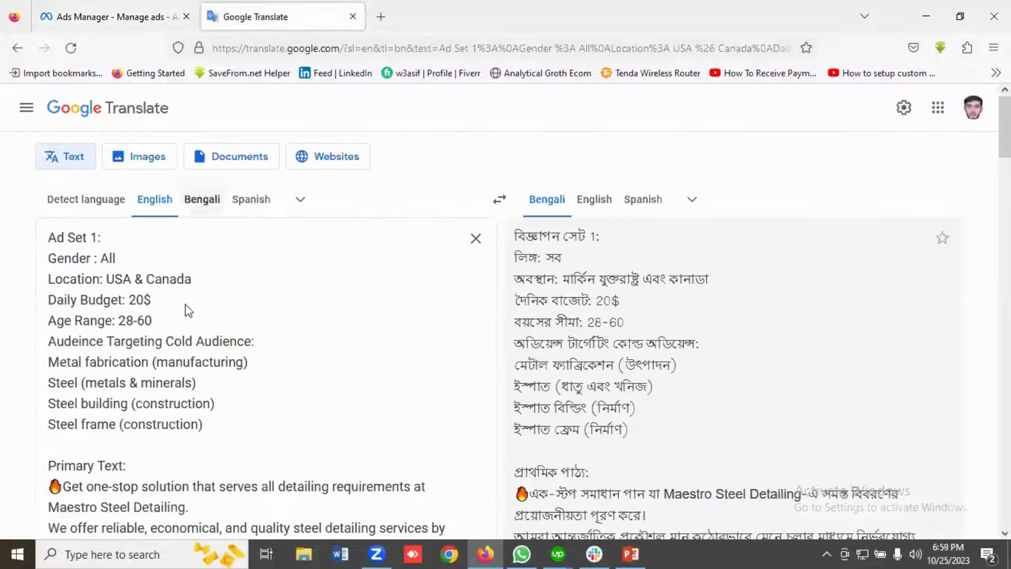
{"action": "left_click", "coordinate": [99, 16]}
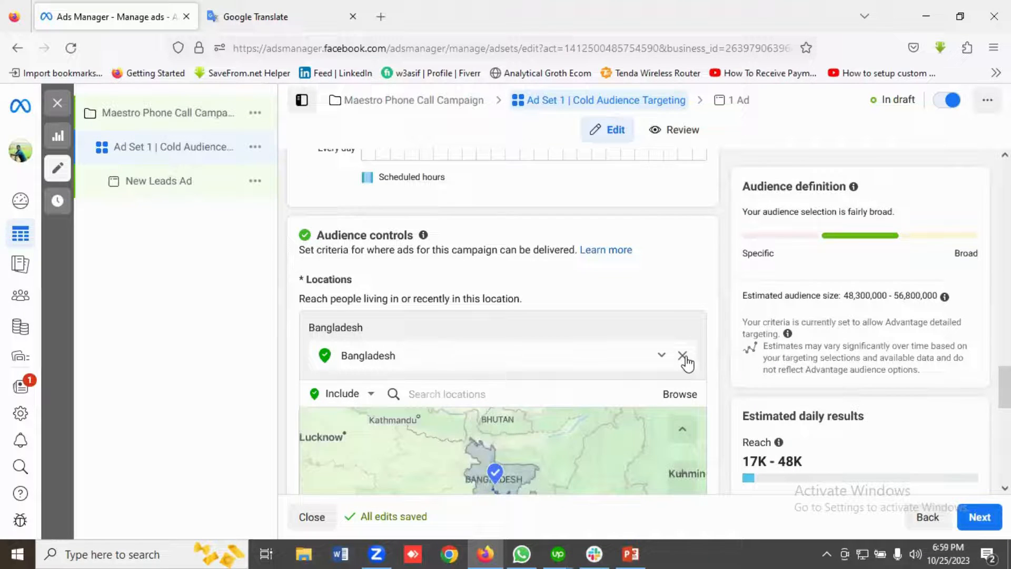
{"action": "left_click", "coordinate": [683, 356]}
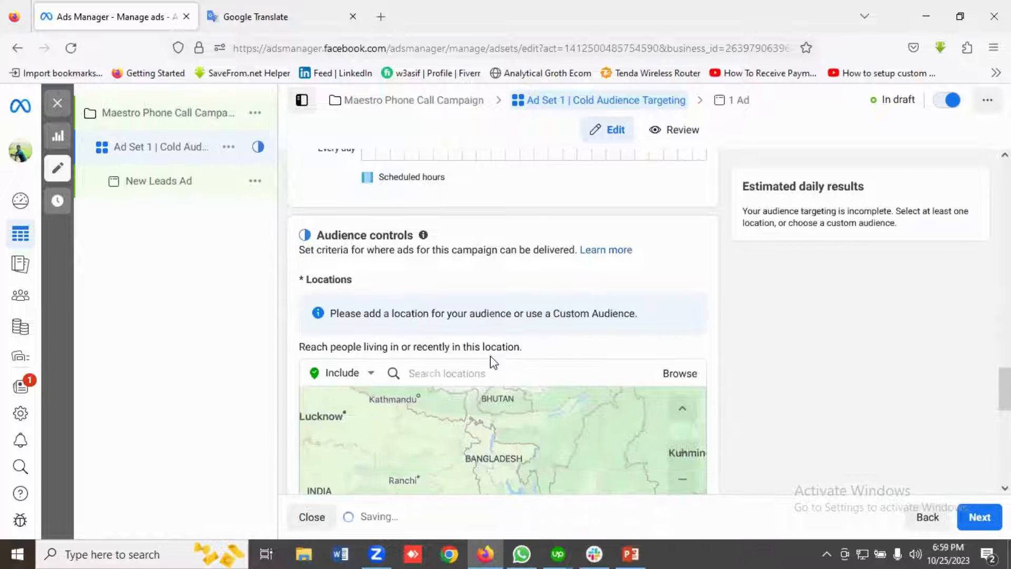
Include the countries United States and Canada in the ad set's locations.
{"action": "left_click", "coordinate": [436, 375]}
{"action": "type", "text": "Uni"}
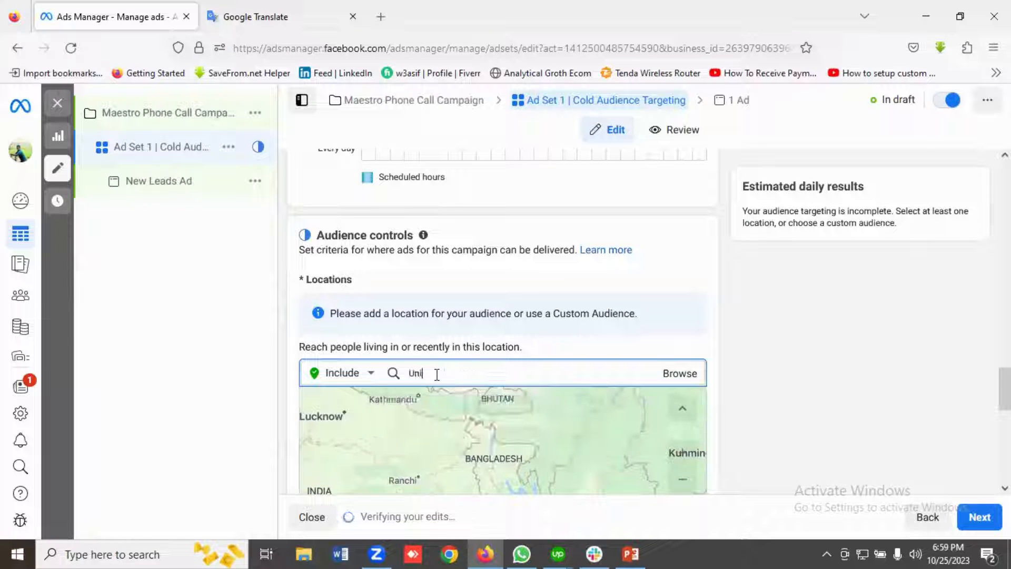
{"action": "type", "text": "ted States"}
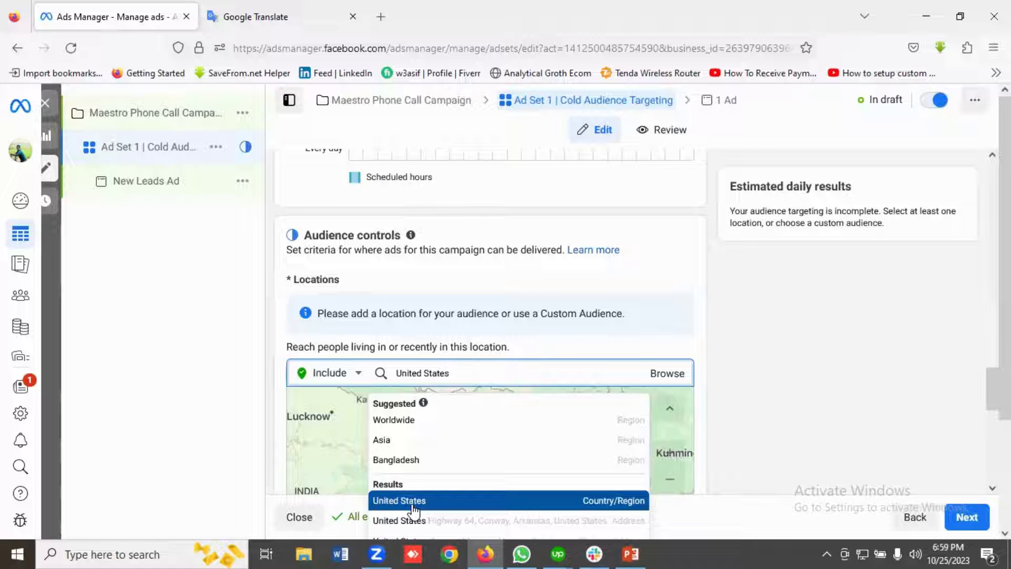
{"action": "left_click", "coordinate": [413, 503]}
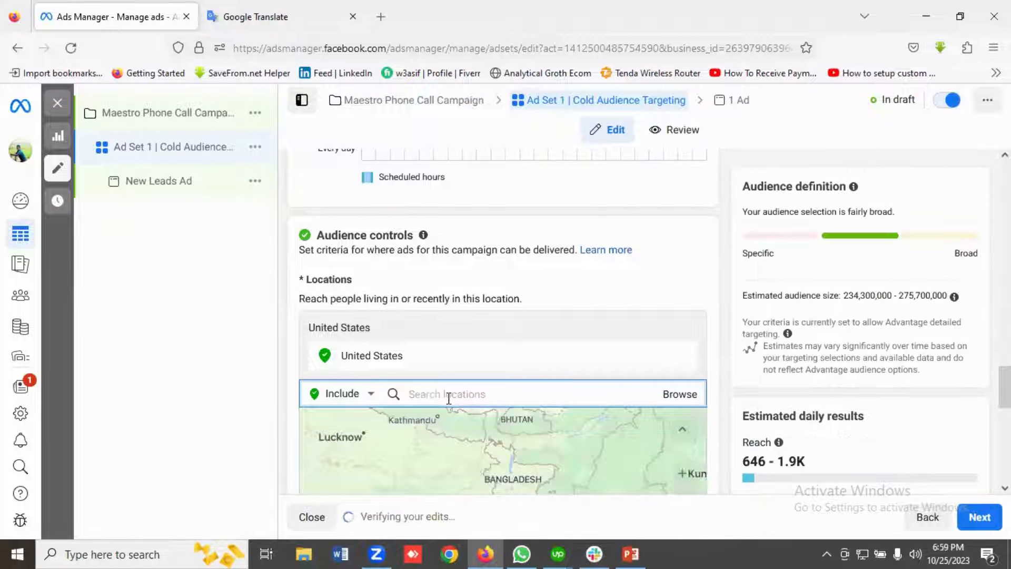
{"action": "type", "text": "Can"}
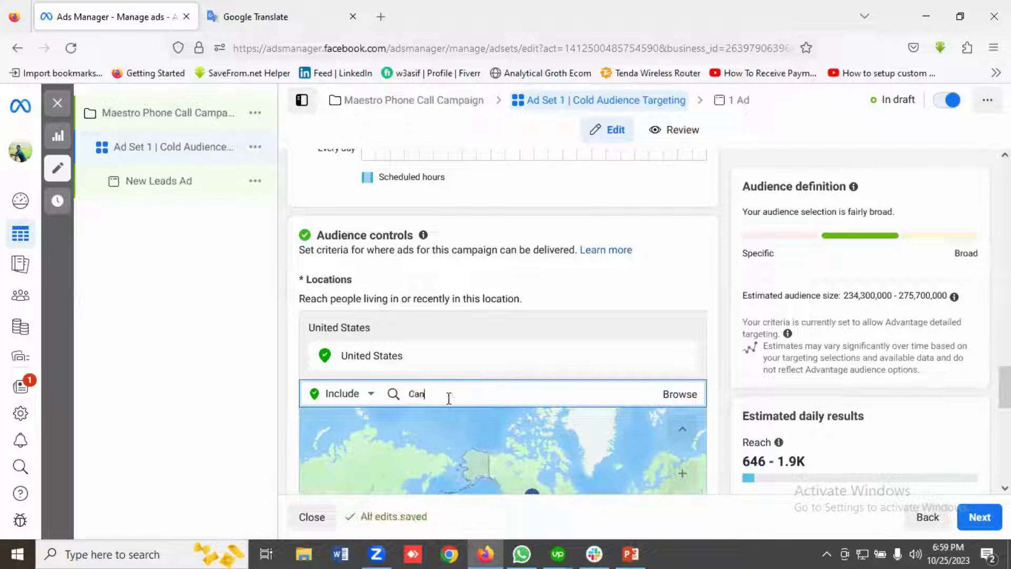
{"action": "type", "text": "ada"}
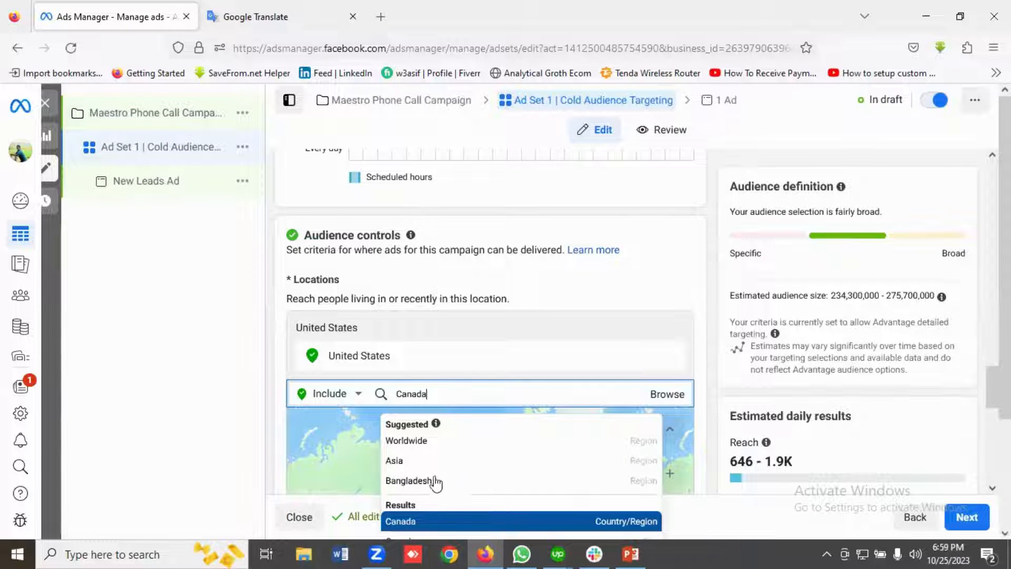
{"action": "left_click", "coordinate": [391, 522]}
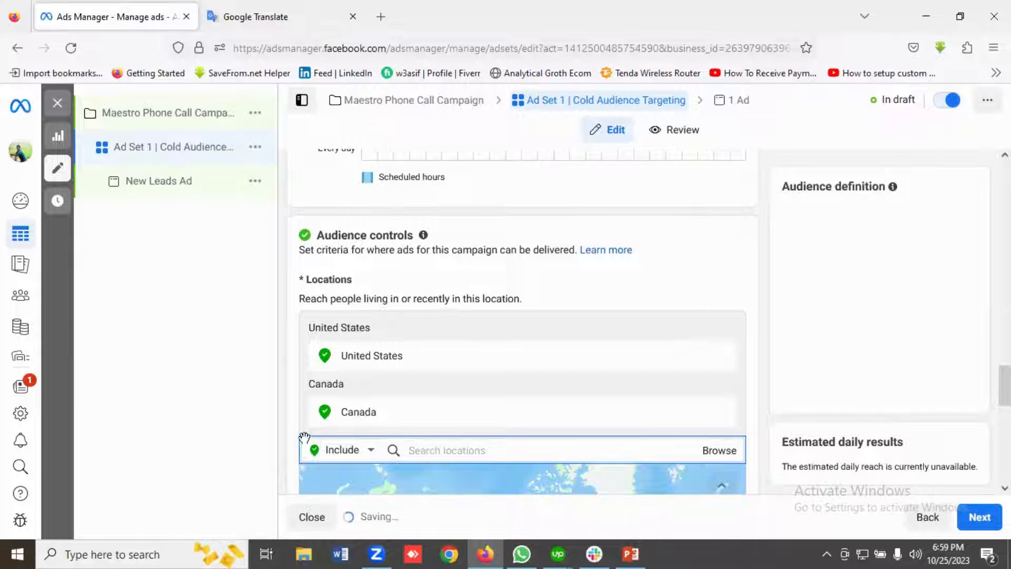
Switch from Advantage+ audience to the original audience options and confirm using the original audience.
{"action": "scroll", "coordinate": [480, 388], "scroll_direction": "down", "scroll_amount": 6}
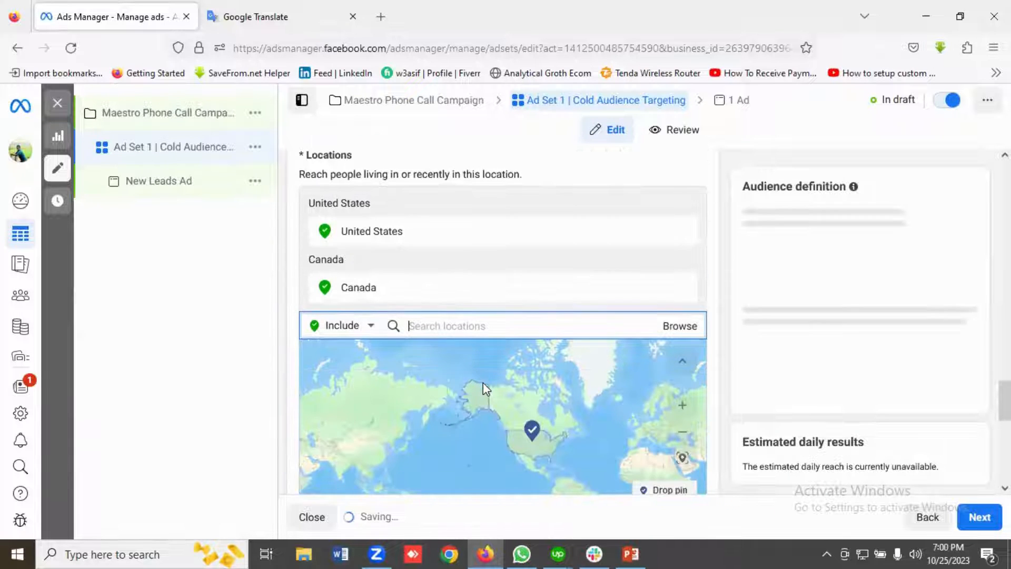
{"action": "scroll", "coordinate": [398, 413], "scroll_direction": "down", "scroll_amount": 3}
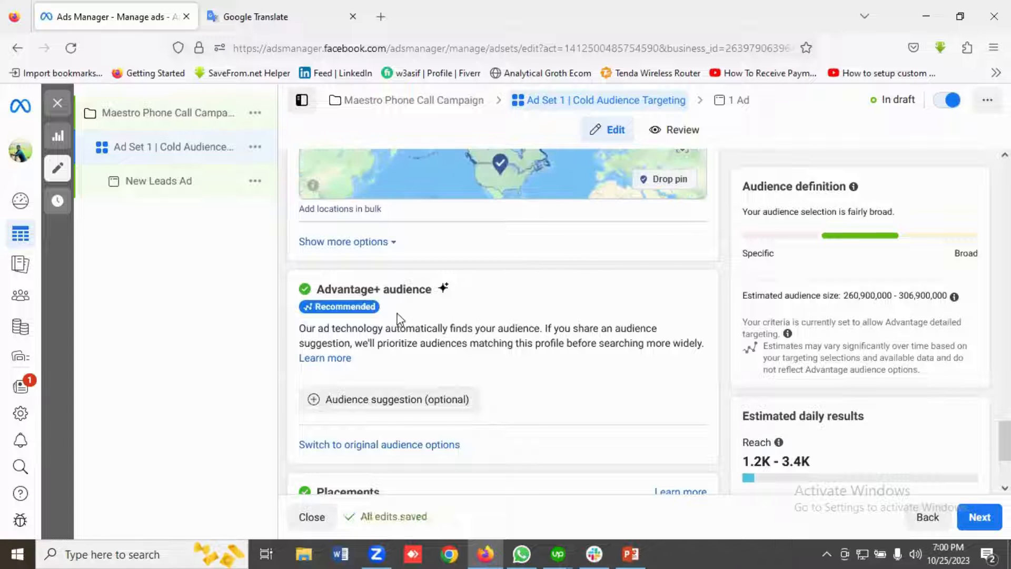
{"action": "scroll", "coordinate": [429, 313], "scroll_direction": "down", "scroll_amount": 2}
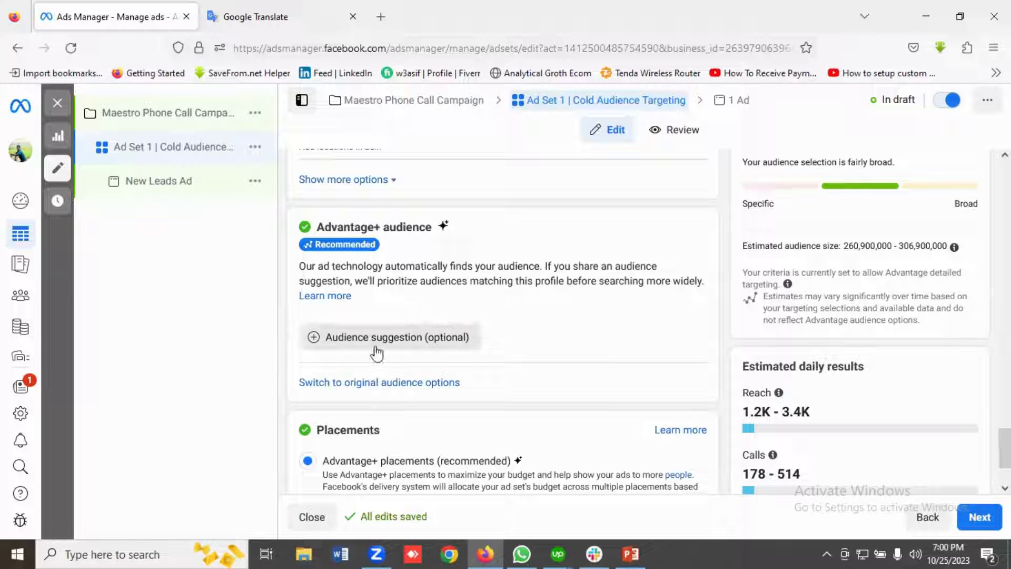
{"action": "left_click", "coordinate": [368, 388]}
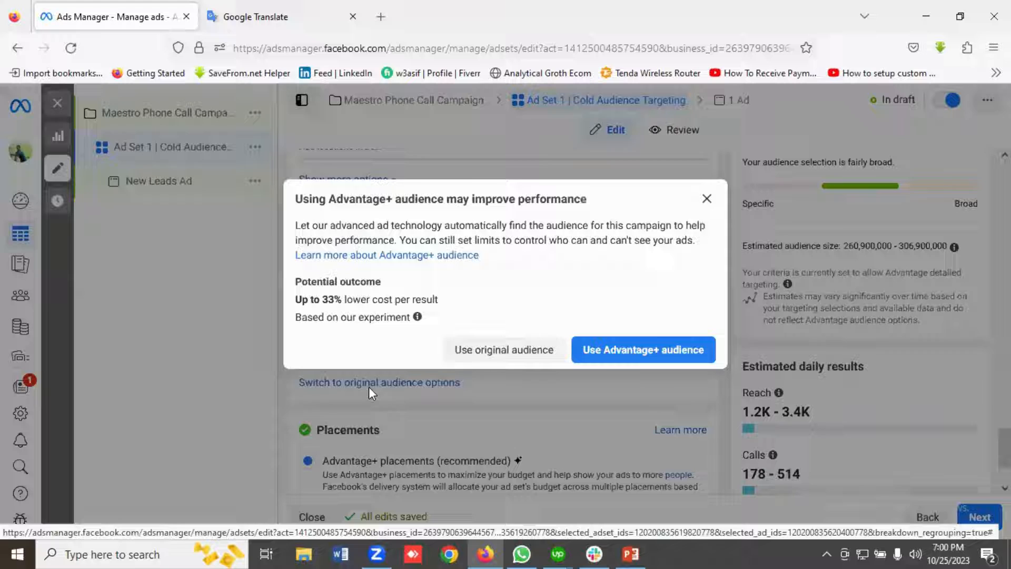
{"action": "left_click", "coordinate": [491, 350]}
Check the planned age range in the Google Translate notes and set the audience age to 28–60.
{"action": "scroll", "coordinate": [445, 356], "scroll_direction": "down", "scroll_amount": 3}
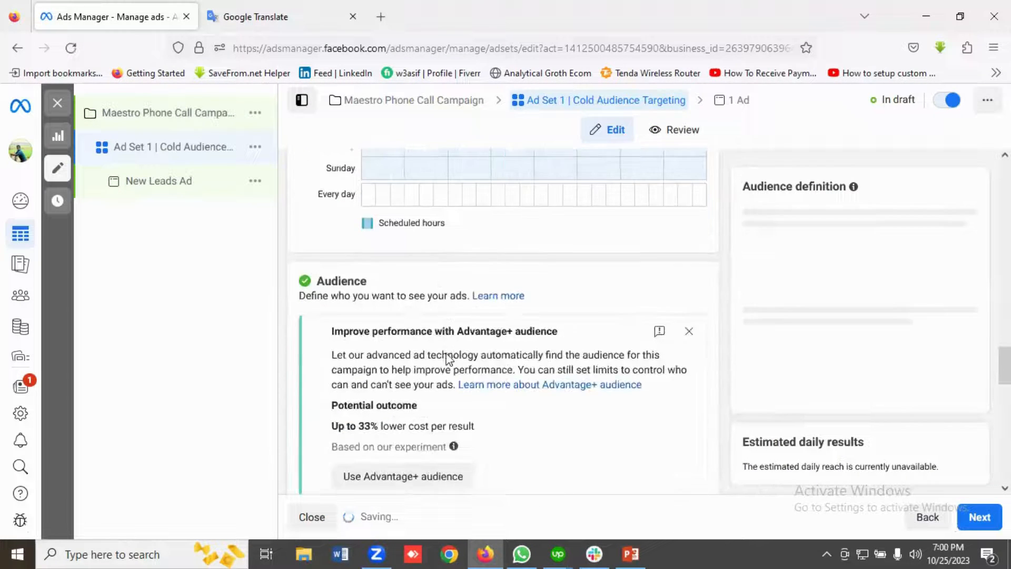
{"action": "scroll", "coordinate": [494, 361], "scroll_direction": "down", "scroll_amount": 6}
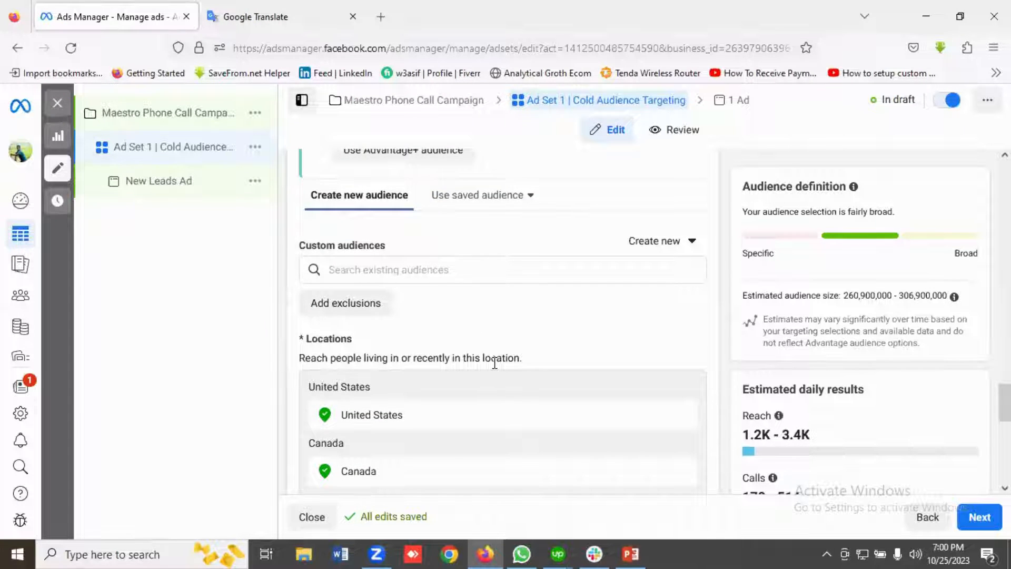
{"action": "scroll", "coordinate": [494, 362], "scroll_direction": "down", "scroll_amount": 5}
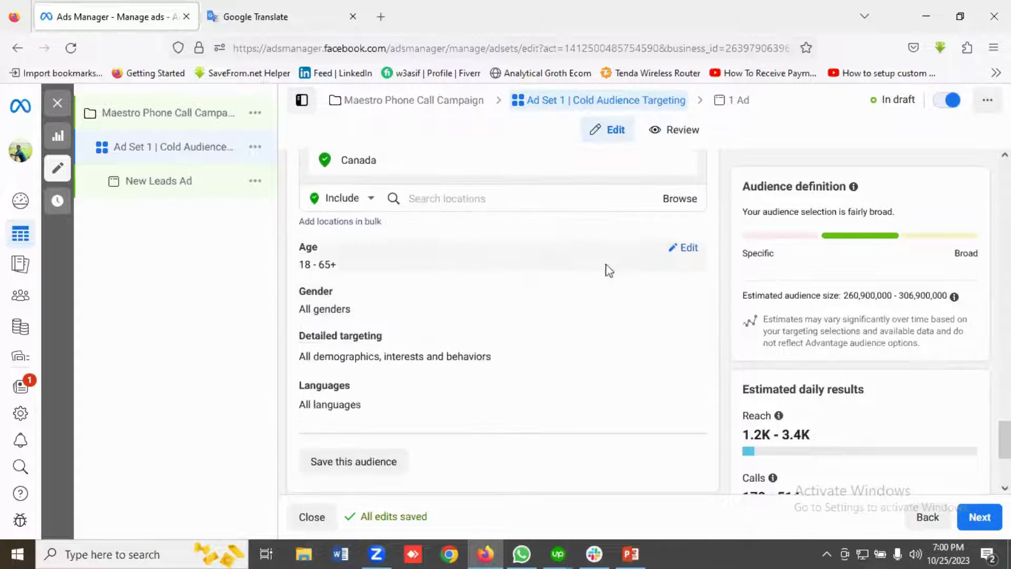
{"action": "left_click", "coordinate": [684, 248]}
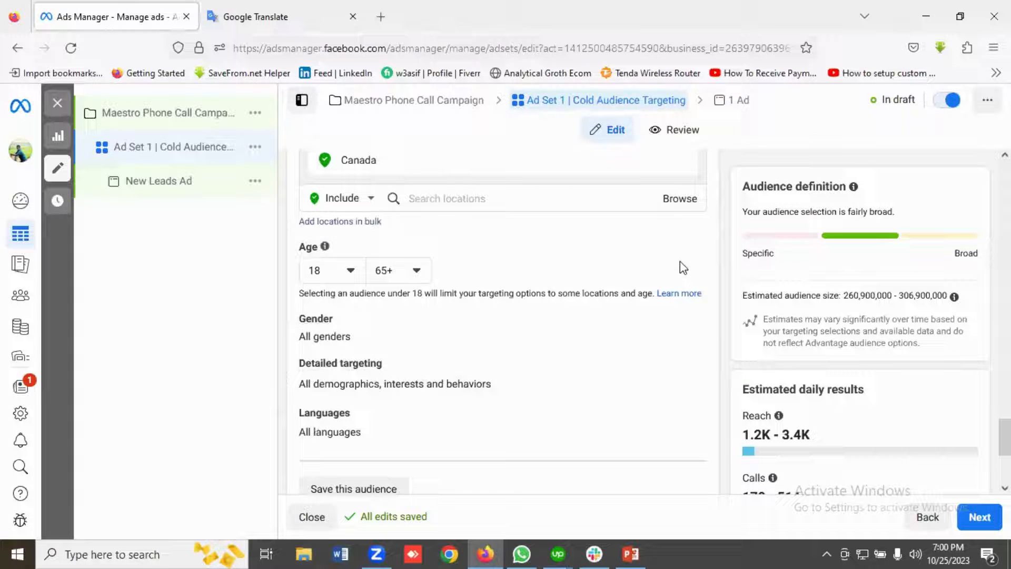
{"action": "left_click", "coordinate": [259, 16]}
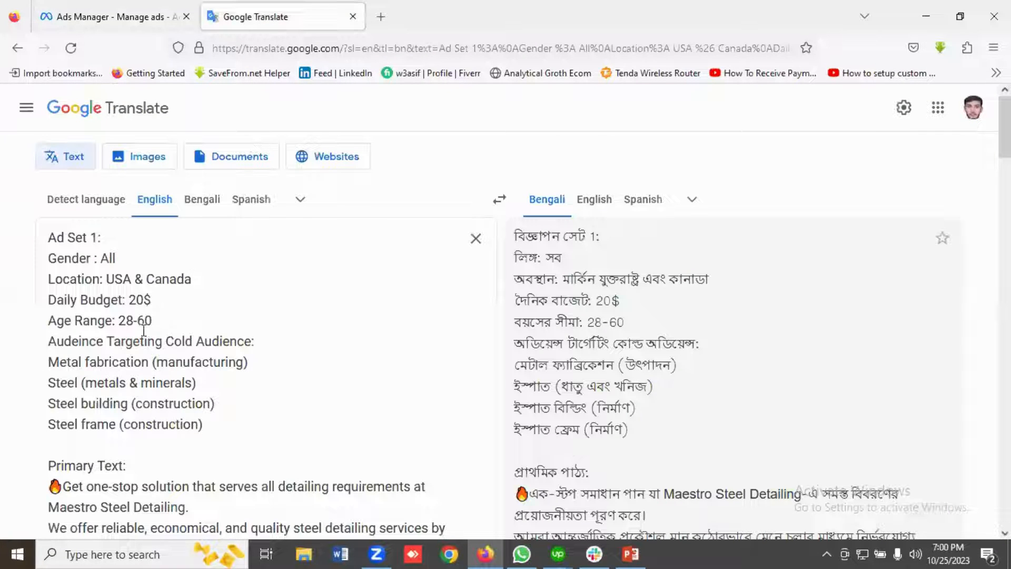
{"action": "left_click", "coordinate": [103, 17]}
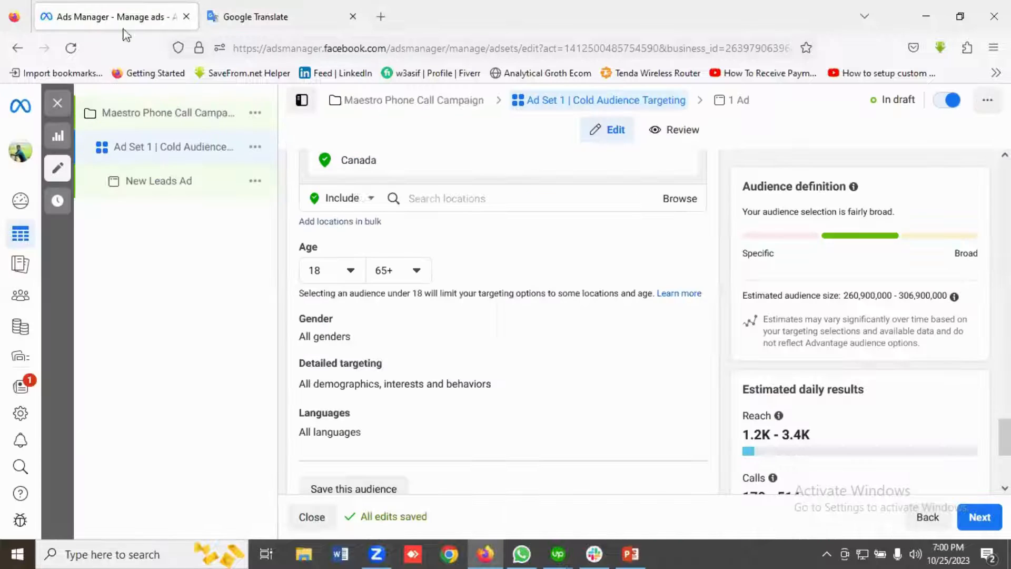
{"action": "left_click", "coordinate": [349, 271]}
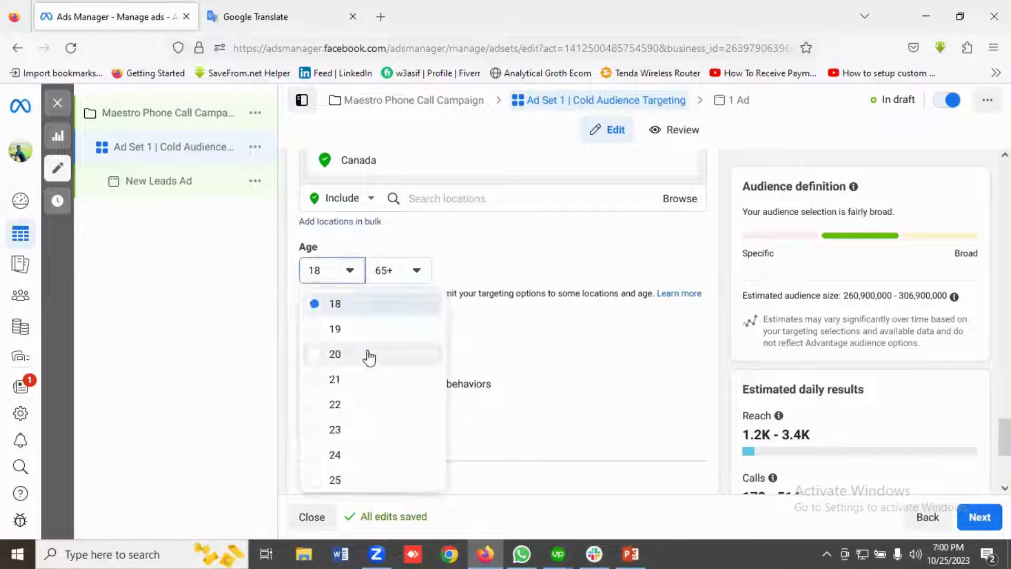
{"action": "scroll", "coordinate": [368, 356], "scroll_direction": "down", "scroll_amount": 3}
{"action": "scroll", "coordinate": [368, 356], "scroll_direction": "down", "scroll_amount": 3}
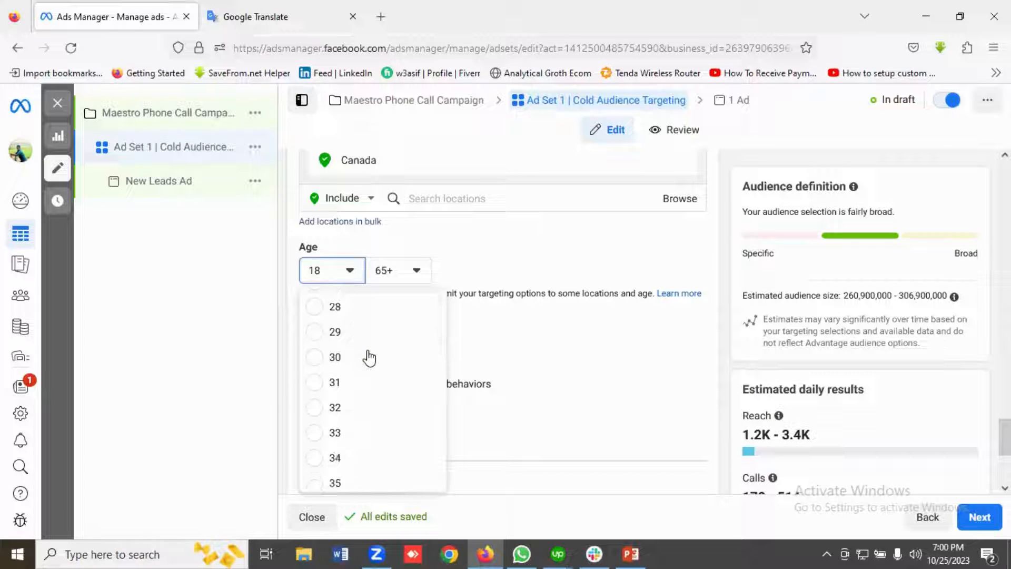
{"action": "scroll", "coordinate": [352, 362], "scroll_direction": "up", "scroll_amount": 2}
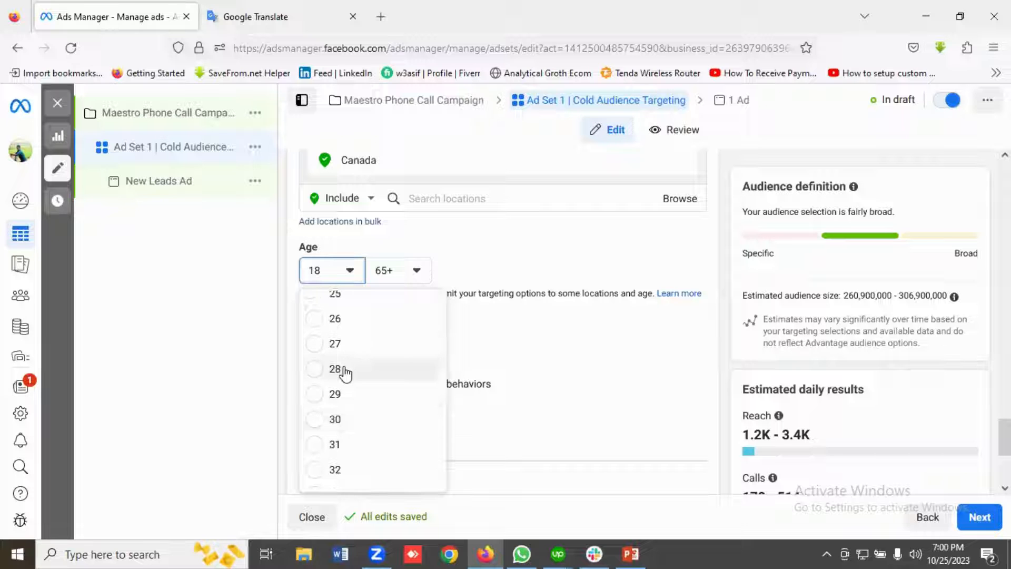
{"action": "left_click", "coordinate": [345, 371]}
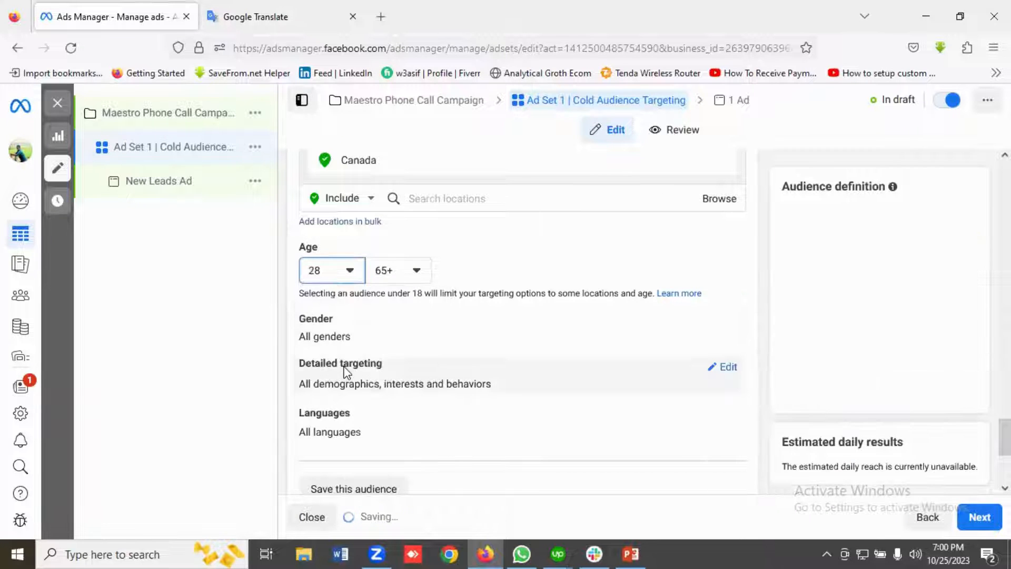
{"action": "left_click", "coordinate": [394, 276]}
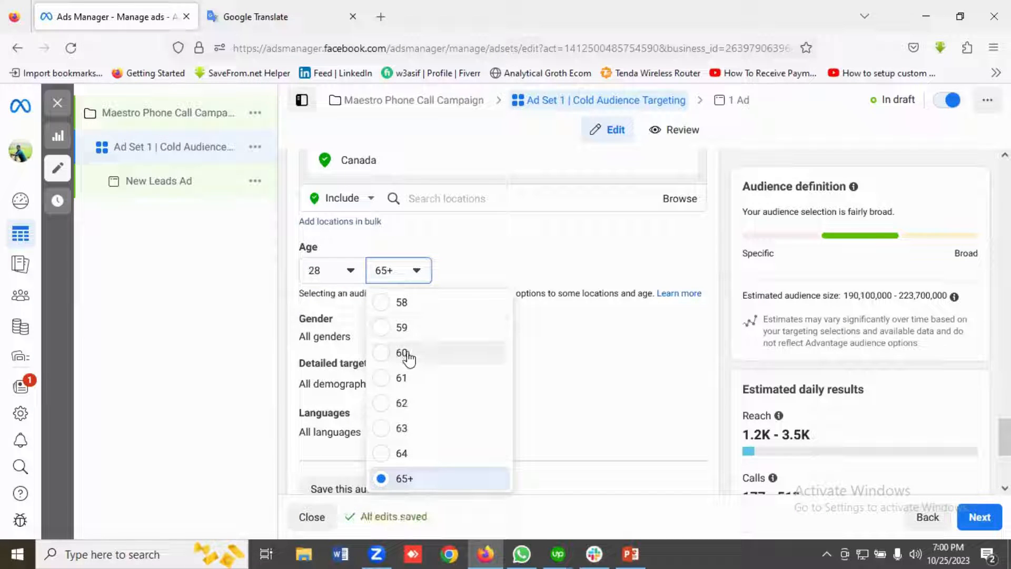
{"action": "left_click", "coordinate": [403, 353]}
Recheck the Ad Set 1 plan in Google Translate, return to Ads Manager and open detailed targeting for editing.
{"action": "left_click", "coordinate": [288, 16]}
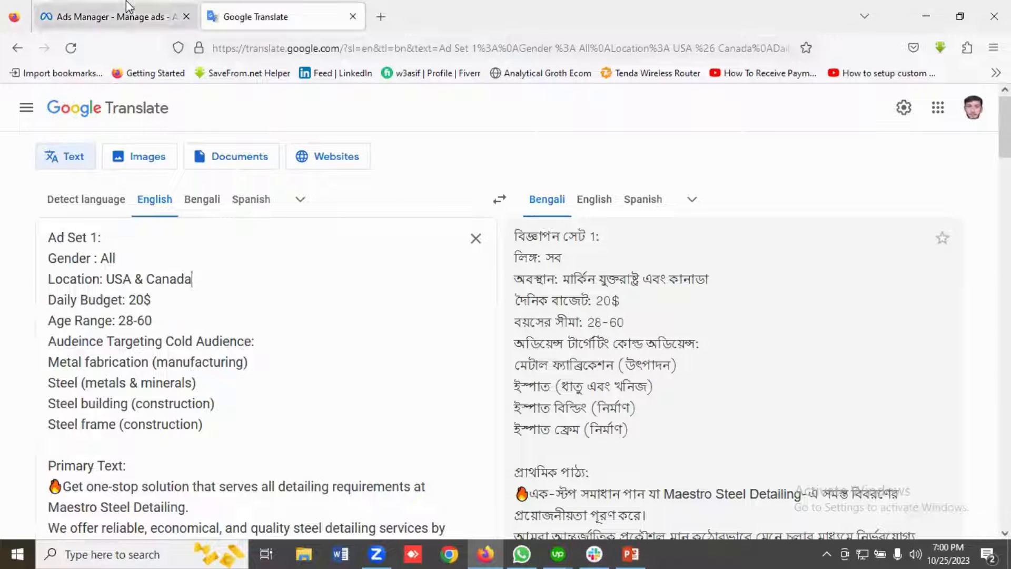
{"action": "left_click", "coordinate": [129, 16]}
{"action": "scroll", "coordinate": [410, 337], "scroll_direction": "down", "scroll_amount": 1}
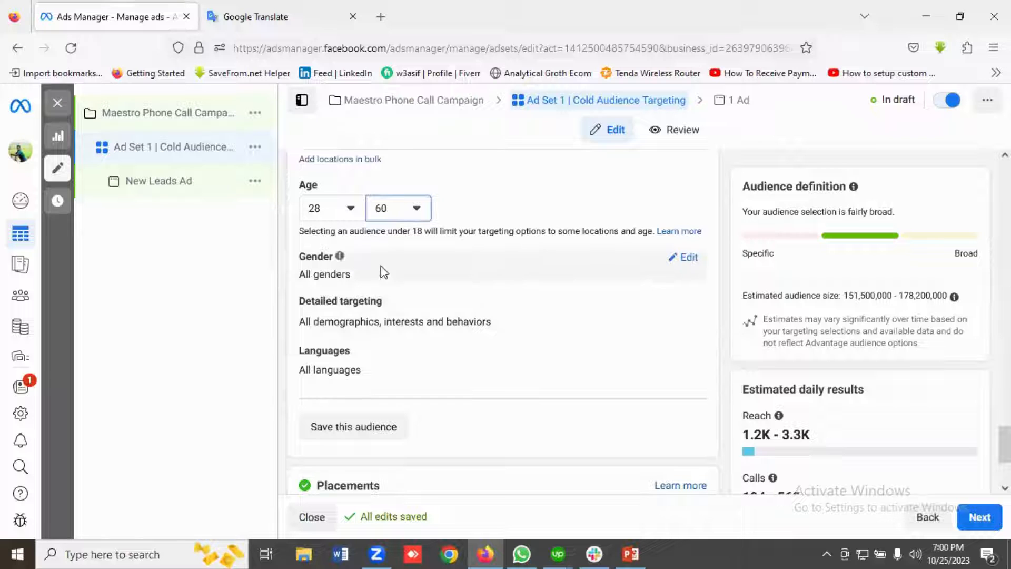
{"action": "scroll", "coordinate": [506, 270], "scroll_direction": "down", "scroll_amount": 1}
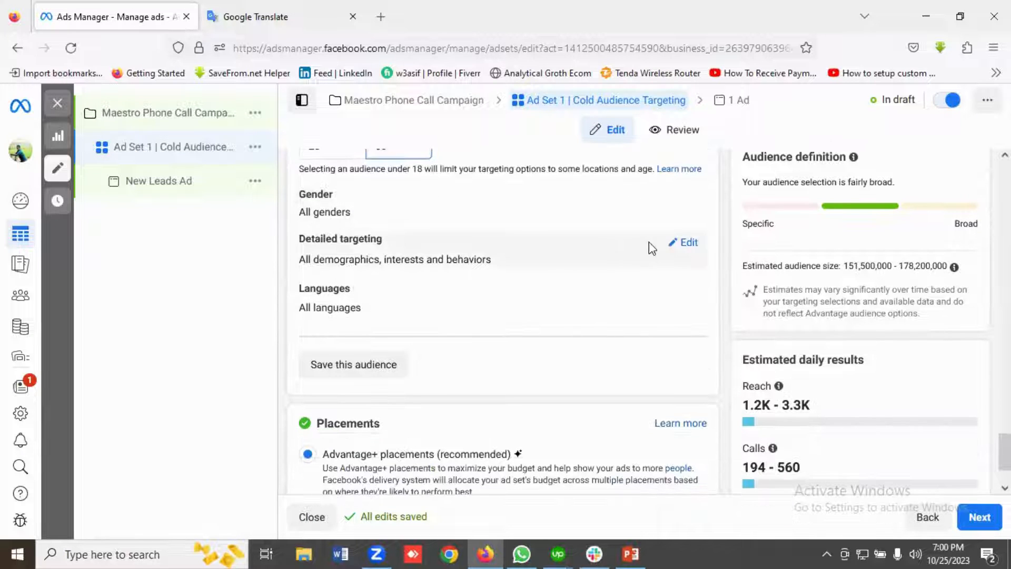
{"action": "left_click", "coordinate": [687, 244]}
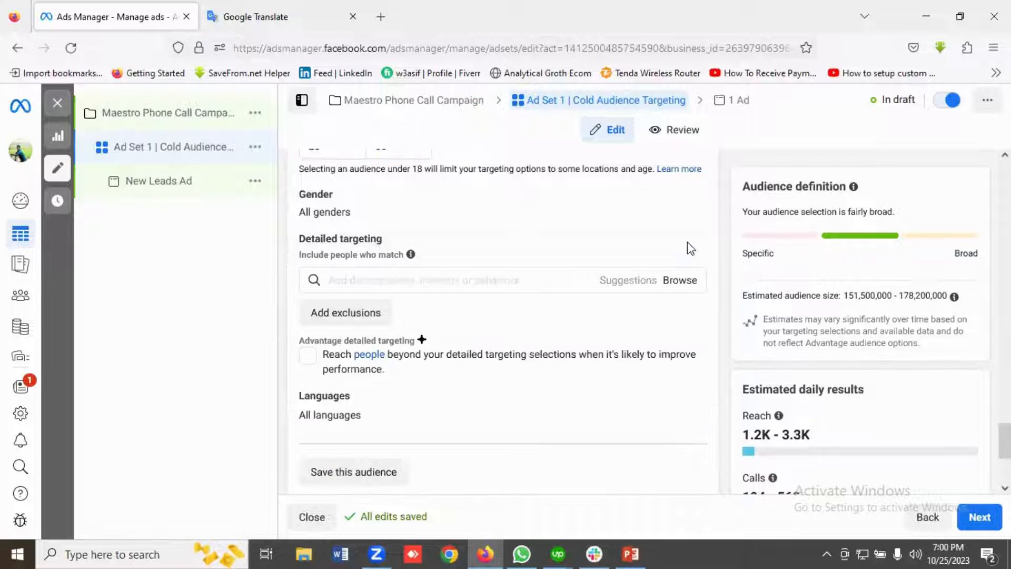
{"action": "left_click", "coordinate": [334, 279]}
Copy "Metal fabrication" from the Ad Set 1 cold audience list in Google Translate and return to Ads Manager.
{"action": "left_click", "coordinate": [269, 16]}
{"action": "scroll", "coordinate": [161, 291], "scroll_direction": "down", "scroll_amount": 1}
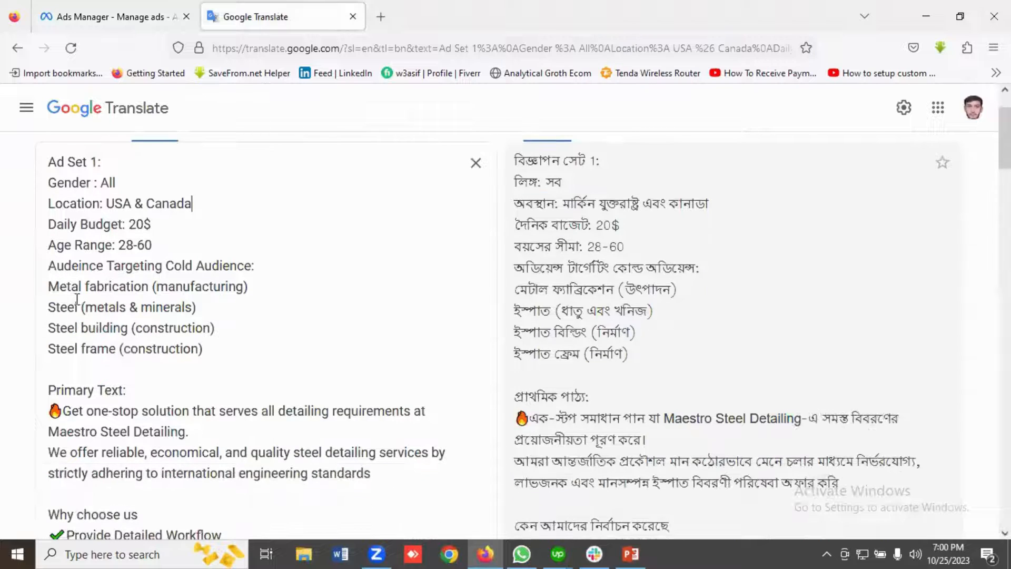
{"action": "left_click_drag", "start_coordinate": [150, 288], "coordinate": [33, 289]}
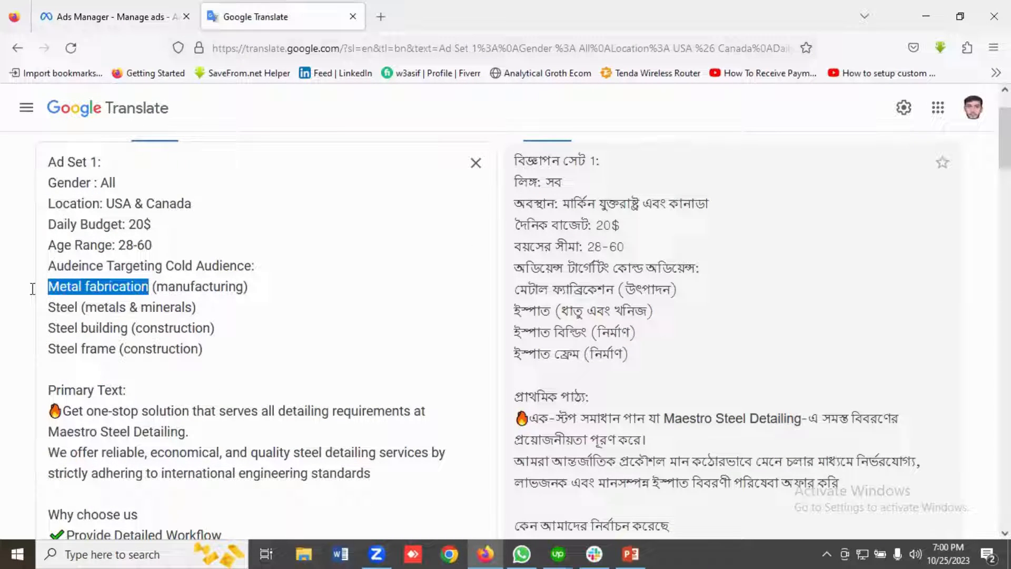
{"action": "right_click", "coordinate": [70, 288]}
{"action": "left_click", "coordinate": [115, 377]}
{"action": "left_click", "coordinate": [116, 18]}
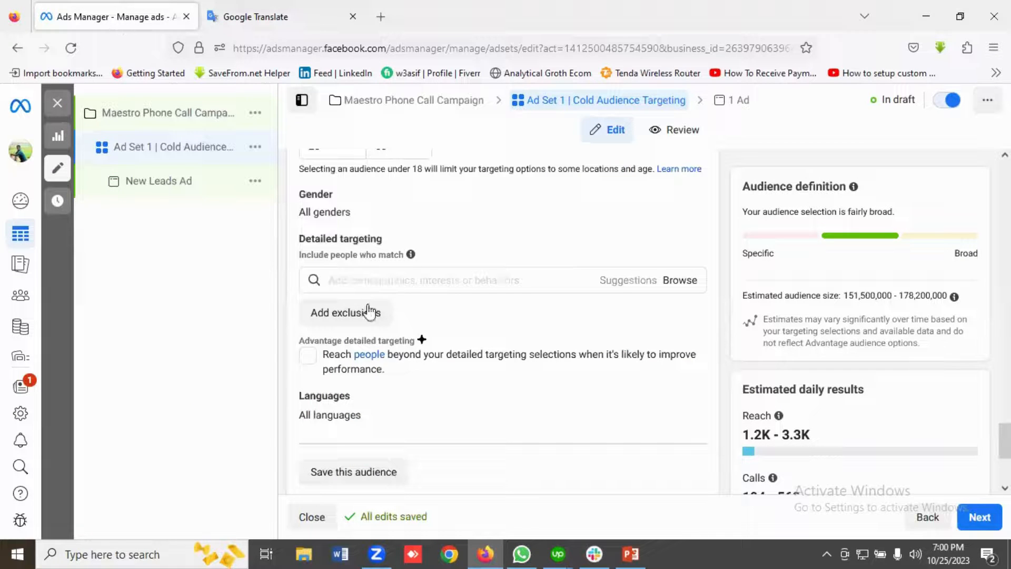
Add the copied "Metal fabrication (manufacturing)" interest to Ad Set 1's detailed targeting.
{"action": "left_click", "coordinate": [354, 281]}
{"action": "key", "text": "ctrl+v"}
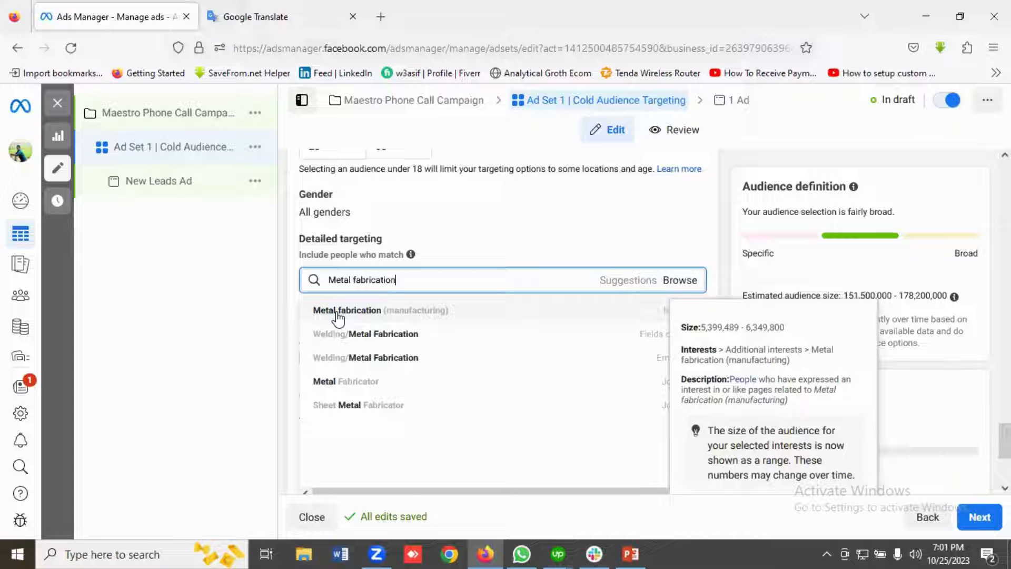
{"action": "left_click", "coordinate": [383, 313]}
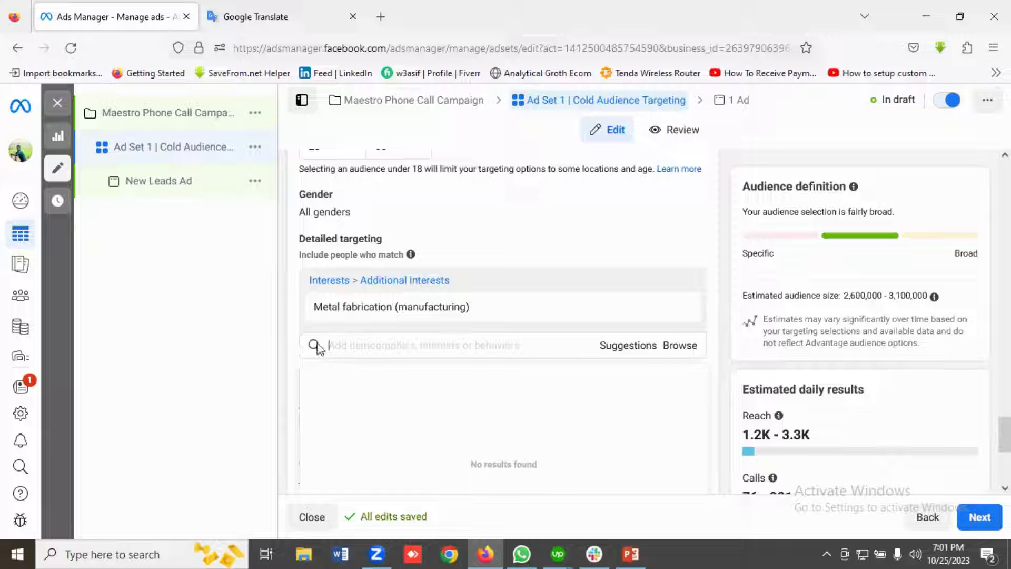
Copy "Steel" from the cold audience list in Google Translate and add the "Steel (metals & minerals)" interest to detailed targeting in Ads Manager.
{"action": "left_click", "coordinate": [322, 18]}
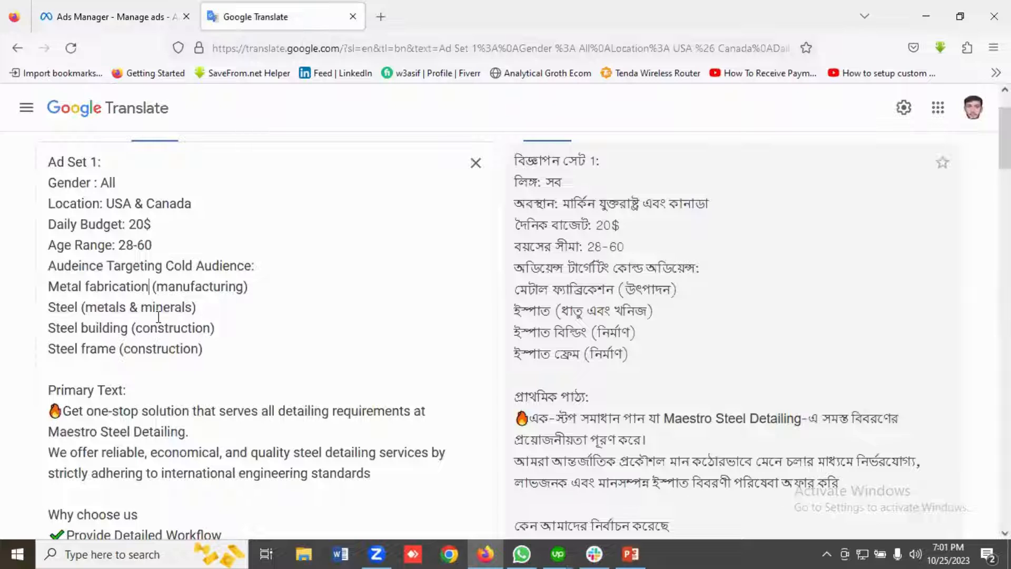
{"action": "double_click", "coordinate": [52, 307]}
{"action": "right_click", "coordinate": [51, 311]}
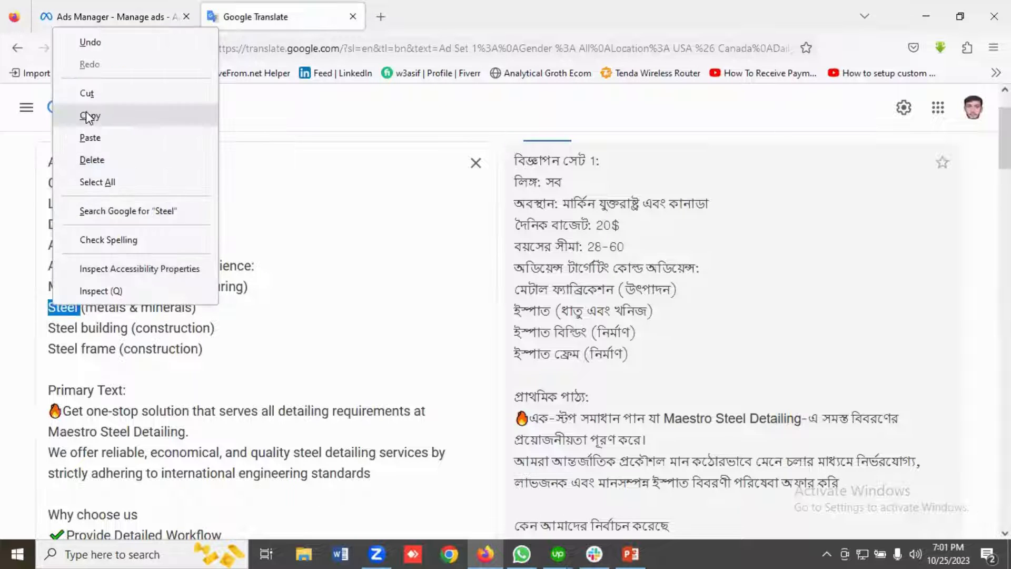
{"action": "left_click", "coordinate": [86, 113]}
{"action": "left_click", "coordinate": [111, 16]}
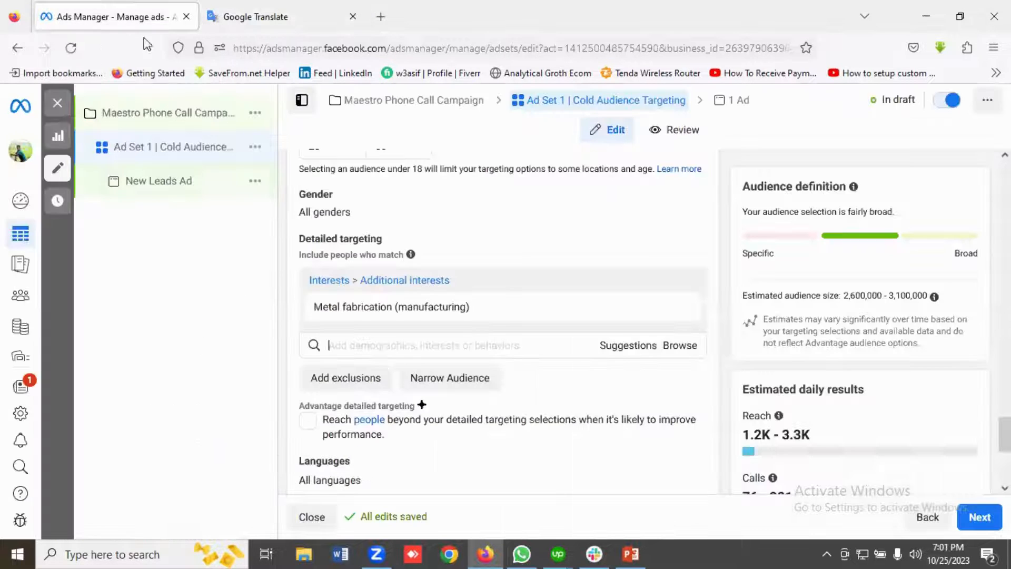
{"action": "left_click", "coordinate": [347, 344]}
{"action": "key", "text": "ctrl+v"}
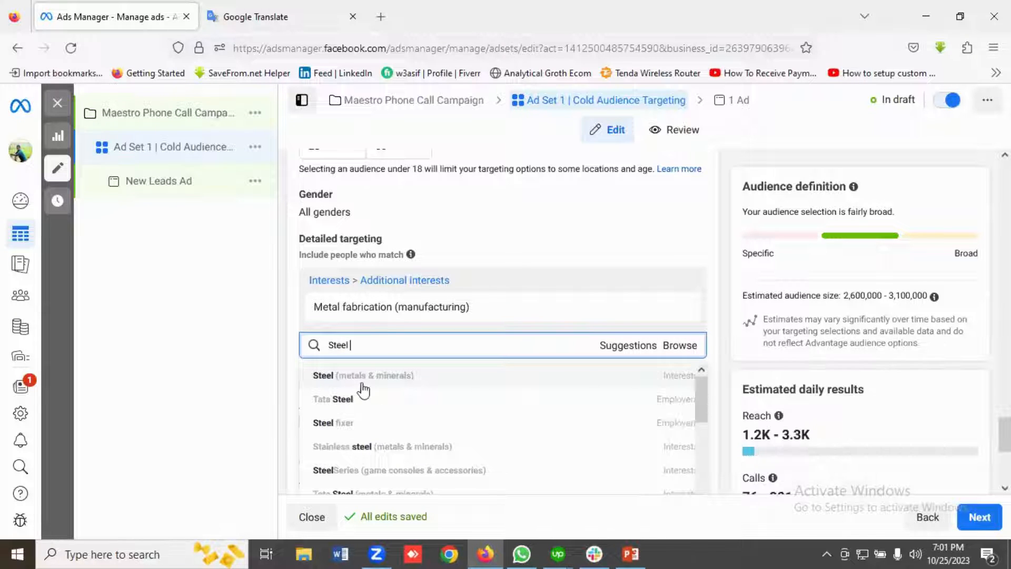
{"action": "left_click", "coordinate": [322, 379]}
Copy "Steel building" from the Google Translate notes and add the "Steel building (construction)" interest to detailed targeting in Ads Manager.
{"action": "left_click", "coordinate": [285, 17]}
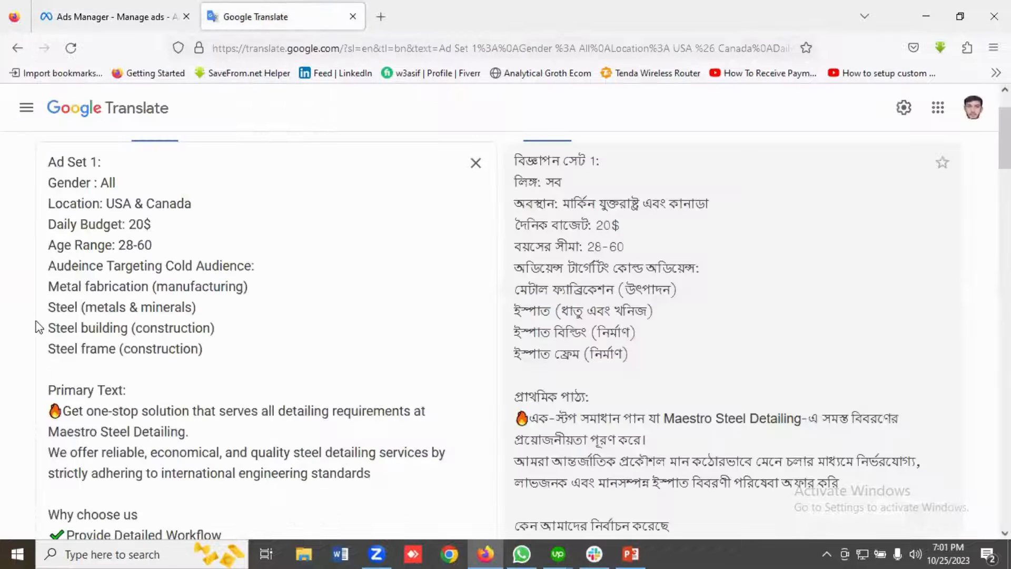
{"action": "double_click", "coordinate": [63, 327]}
{"action": "left_click", "coordinate": [126, 331]}
{"action": "left_click_drag", "start_coordinate": [126, 329], "coordinate": [49, 330]}
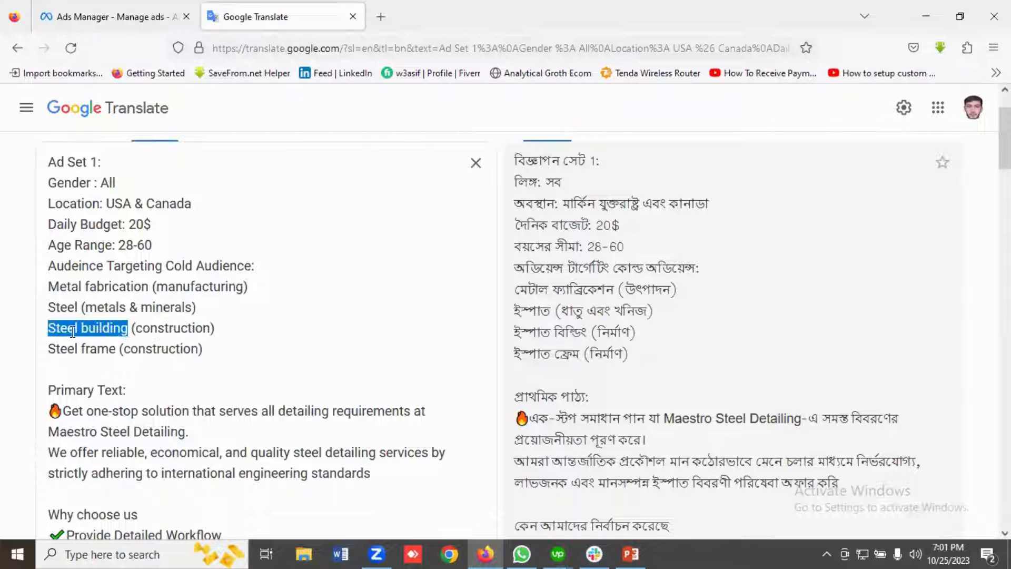
{"action": "right_click", "coordinate": [73, 328]}
{"action": "left_click", "coordinate": [109, 140]}
{"action": "key", "text": "ctrl+Tab"}
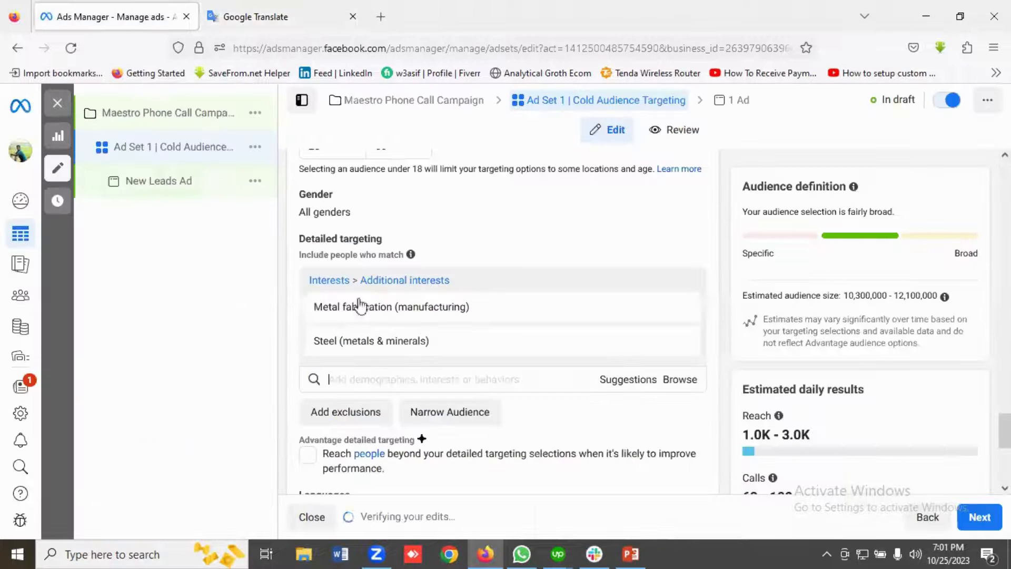
{"action": "left_click", "coordinate": [352, 379]}
{"action": "key", "text": "ctrl+v"}
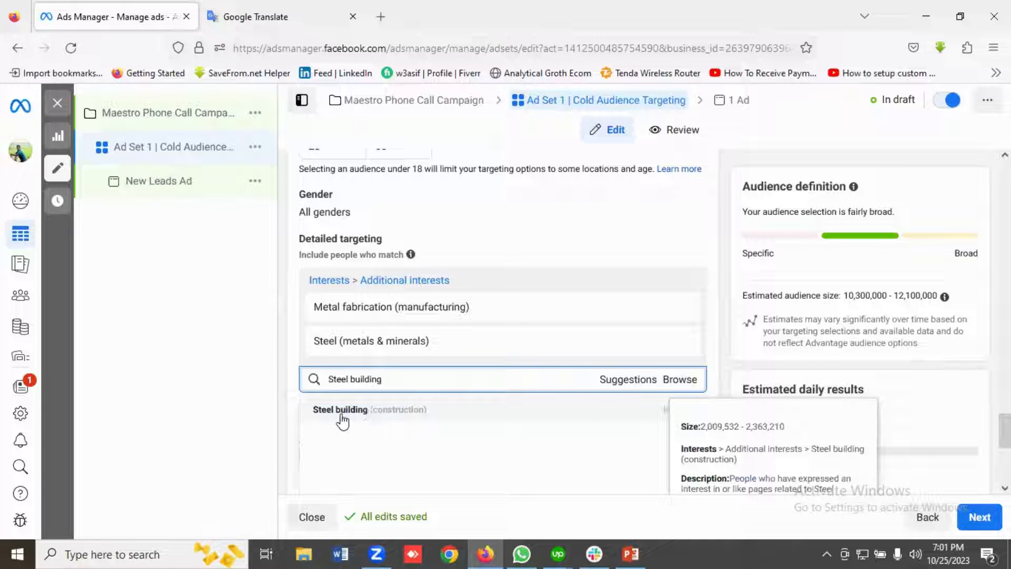
{"action": "left_click", "coordinate": [341, 409]}
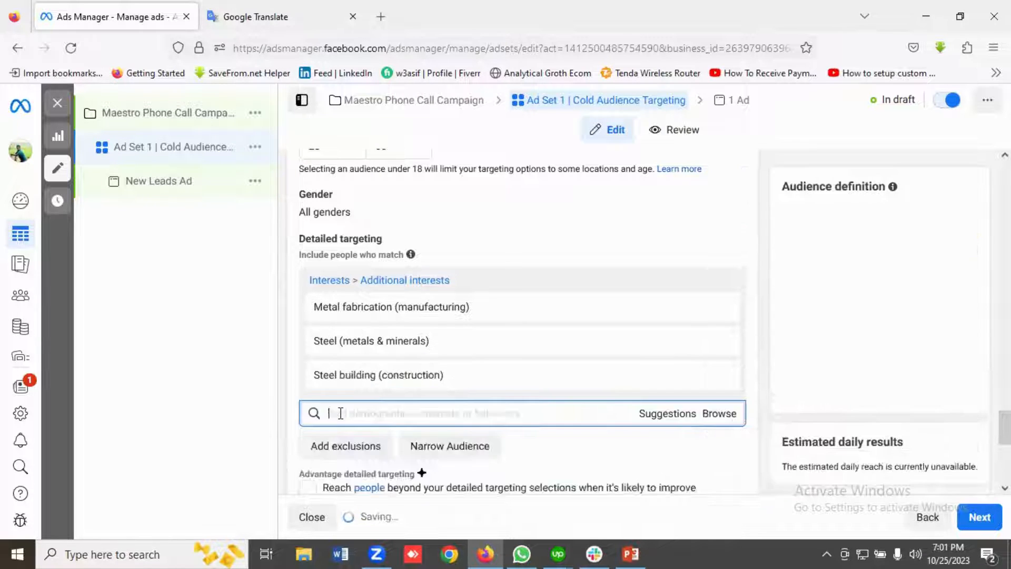
Copy "Steel frame" from the Google Translate notes and add the "Steel frame (construction)" interest to detailed targeting in Ads Manager.
{"action": "left_click", "coordinate": [306, 10]}
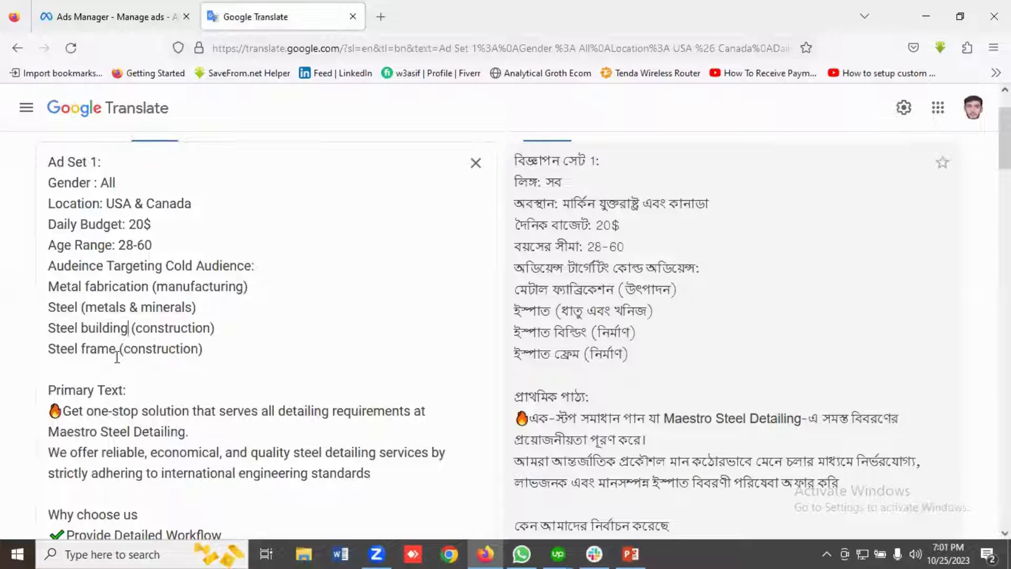
{"action": "left_click_drag", "start_coordinate": [119, 352], "coordinate": [22, 354]}
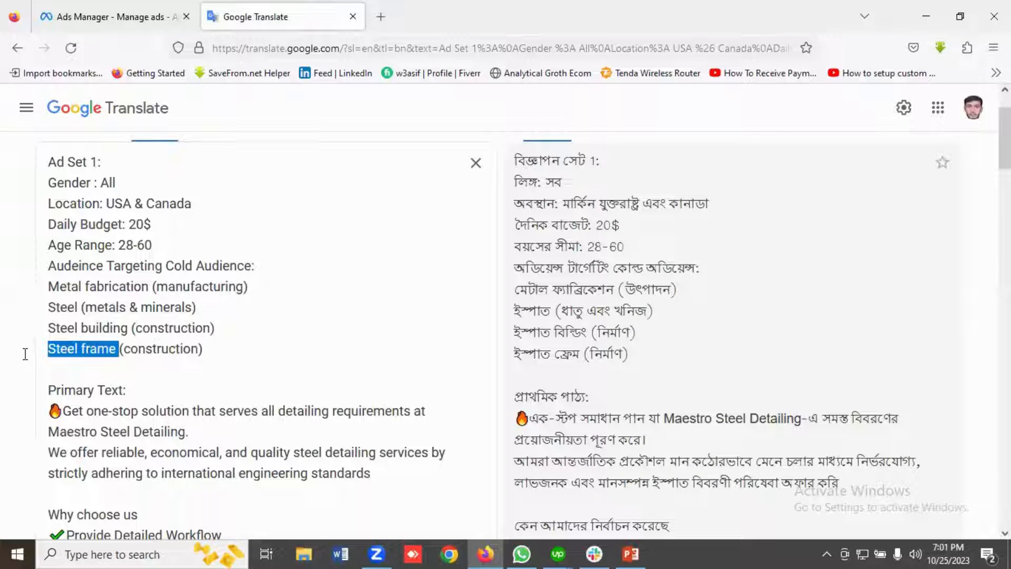
{"action": "right_click", "coordinate": [58, 358]}
{"action": "left_click", "coordinate": [94, 26]}
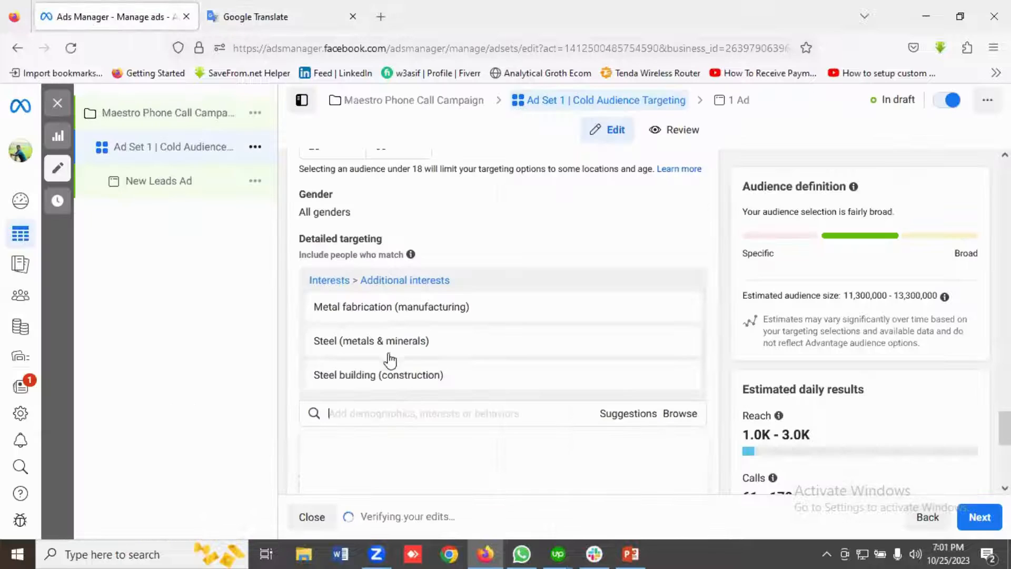
{"action": "left_click", "coordinate": [342, 411]}
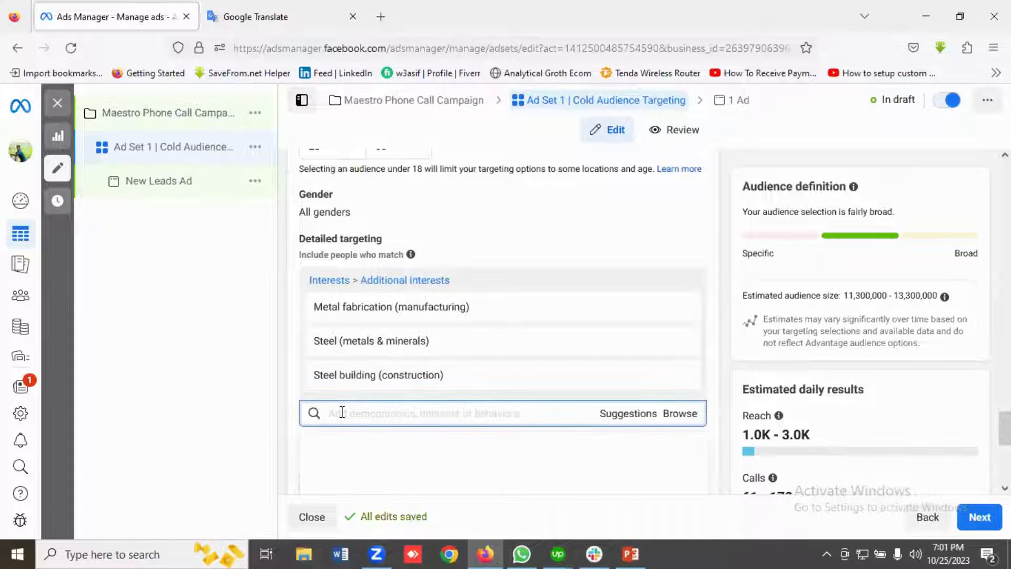
{"action": "key", "text": "ctrl+v"}
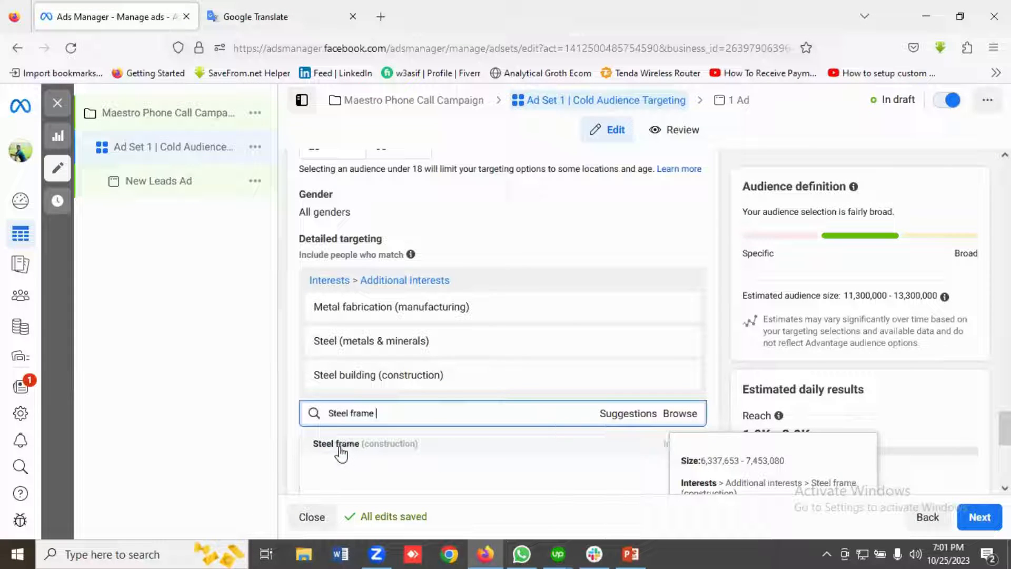
{"action": "left_click", "coordinate": [342, 445]}
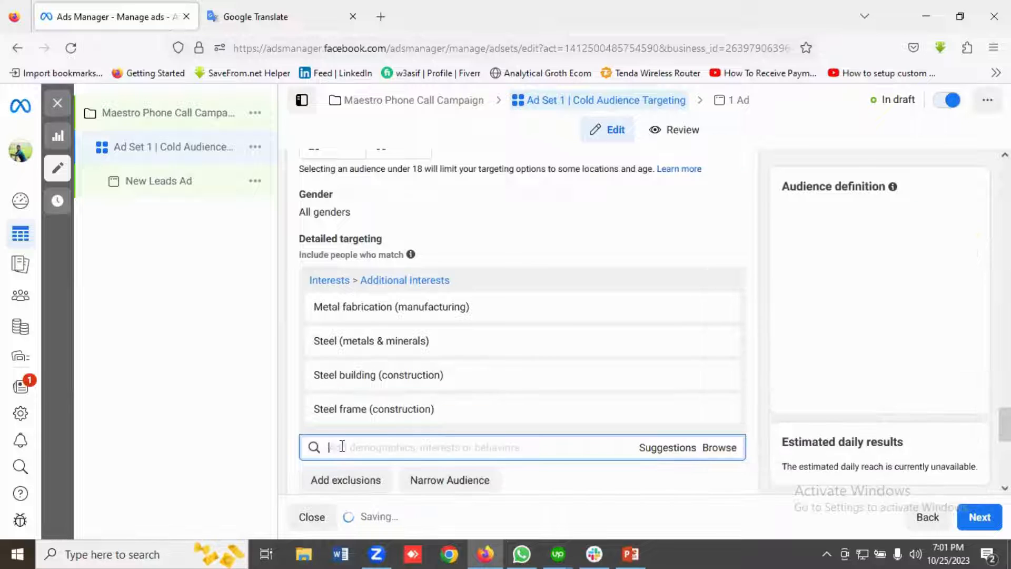
Switch Ad Set 1 from Advantage+ placements to manual placements.
{"action": "scroll", "coordinate": [514, 408], "scroll_direction": "down", "scroll_amount": 5}
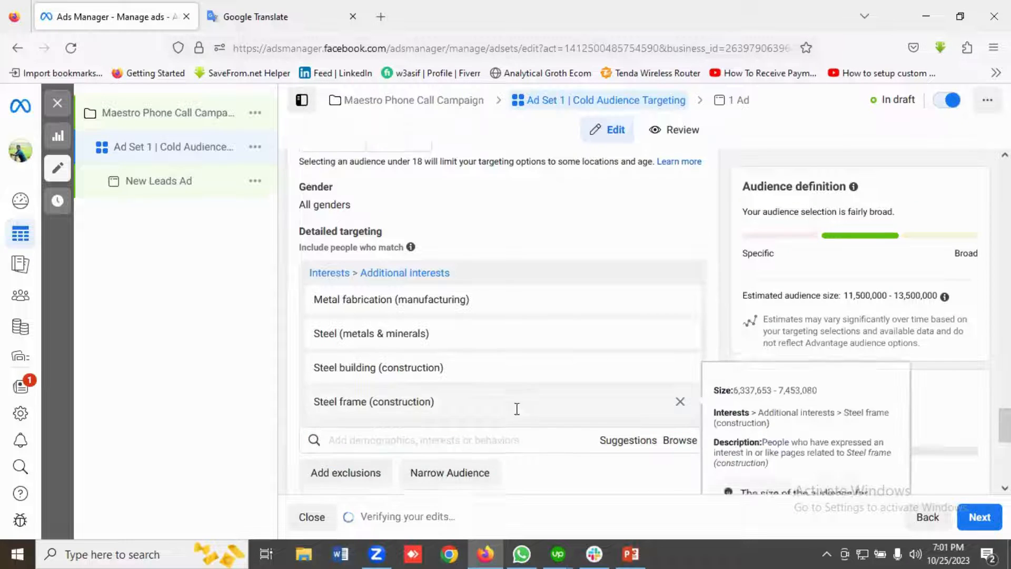
{"action": "scroll", "coordinate": [519, 417], "scroll_direction": "down", "scroll_amount": 3}
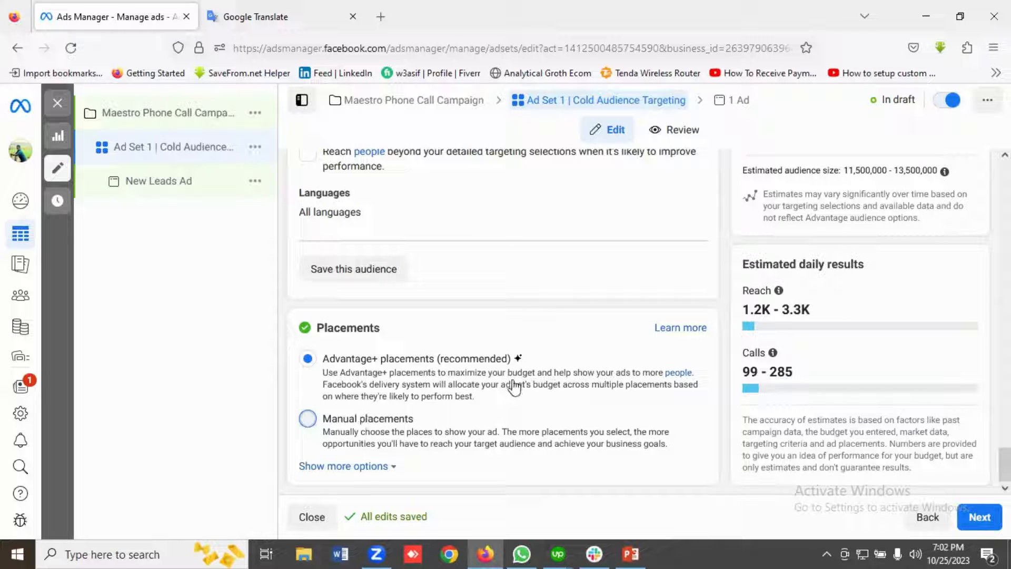
{"action": "scroll", "coordinate": [521, 393], "scroll_direction": "down", "scroll_amount": 2}
{"action": "scroll", "coordinate": [521, 393], "scroll_direction": "down", "scroll_amount": 1}
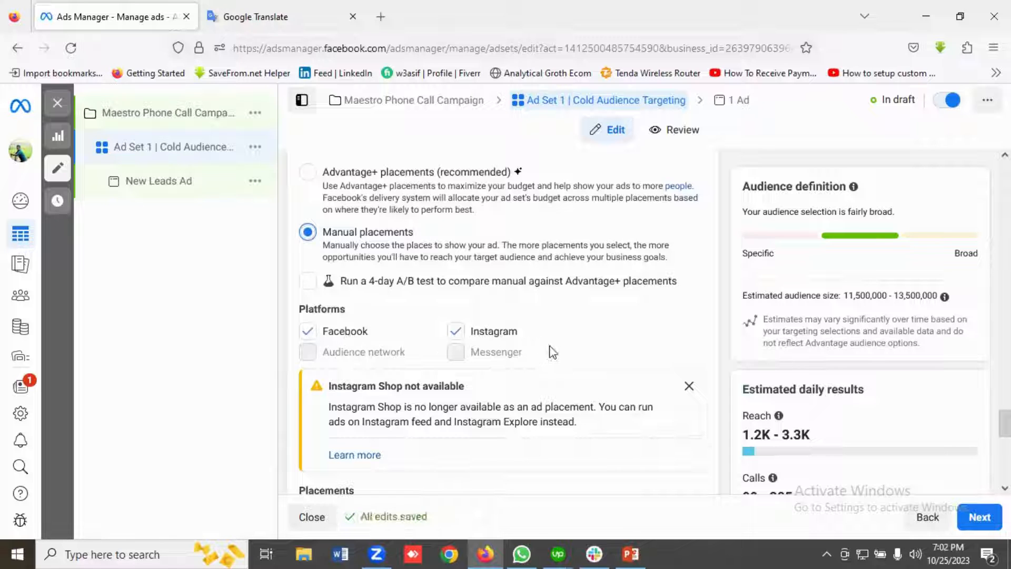
Review Ad Set 1's available placements, from feeds to apps and sites, along with the audience definition and estimated daily results.
{"action": "scroll", "coordinate": [461, 362], "scroll_direction": "down", "scroll_amount": 3}
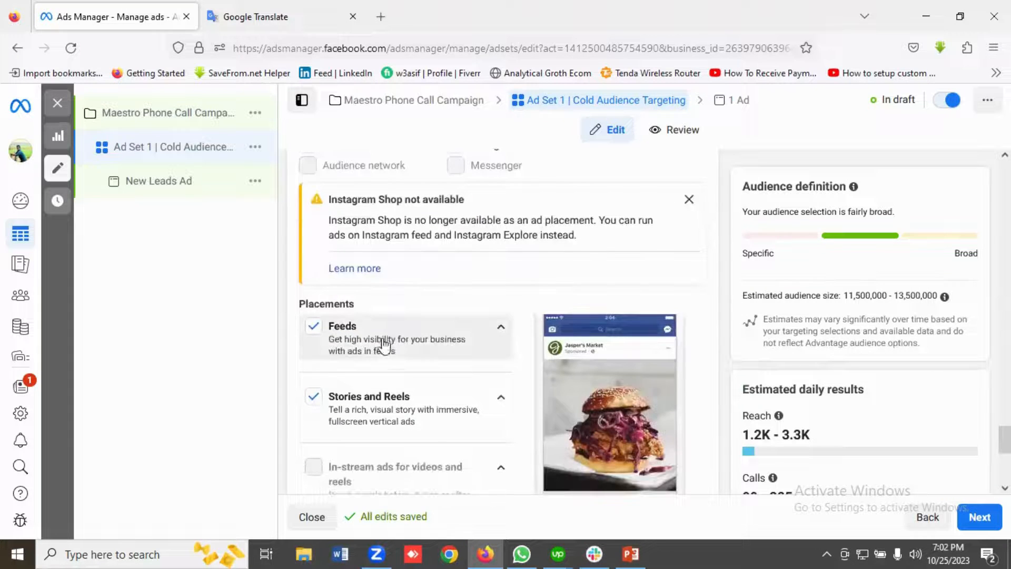
{"action": "scroll", "coordinate": [436, 345], "scroll_direction": "down", "scroll_amount": 1}
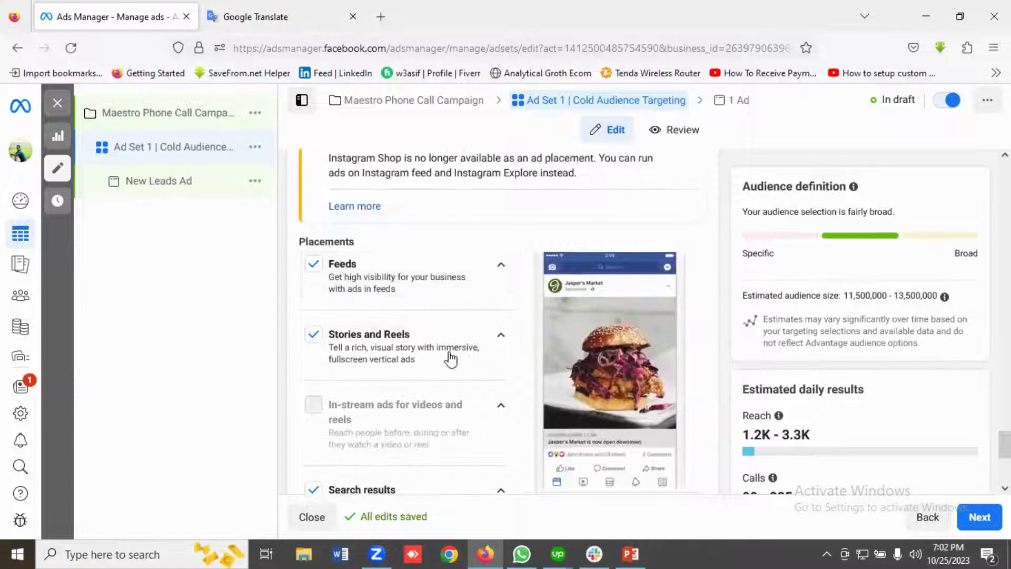
{"action": "scroll", "coordinate": [408, 293], "scroll_direction": "down", "scroll_amount": 1}
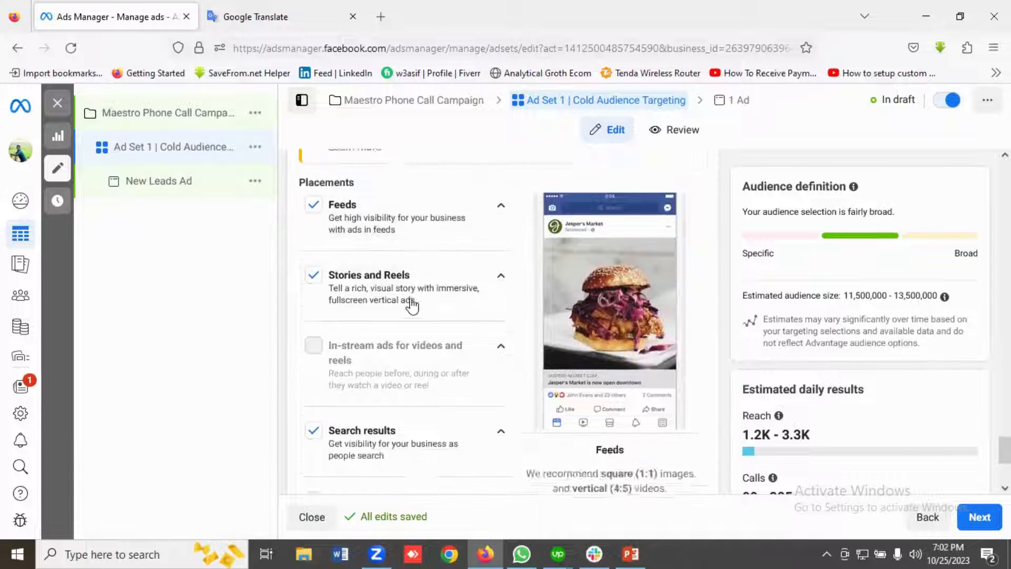
{"action": "scroll", "coordinate": [421, 255], "scroll_direction": "down", "scroll_amount": 1}
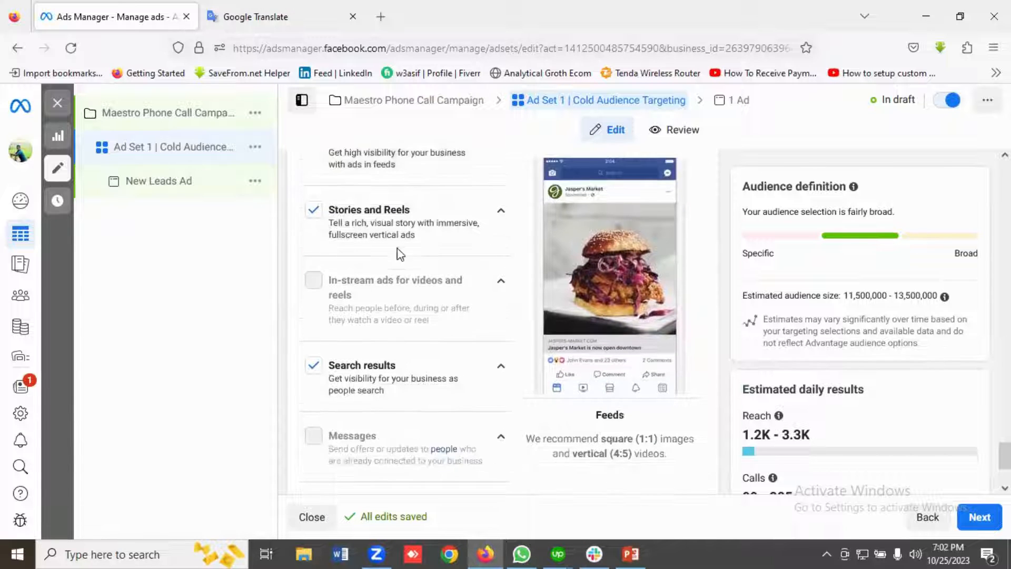
{"action": "scroll", "coordinate": [438, 324], "scroll_direction": "down", "scroll_amount": 1}
{"action": "scroll", "coordinate": [447, 318], "scroll_direction": "down", "scroll_amount": 1}
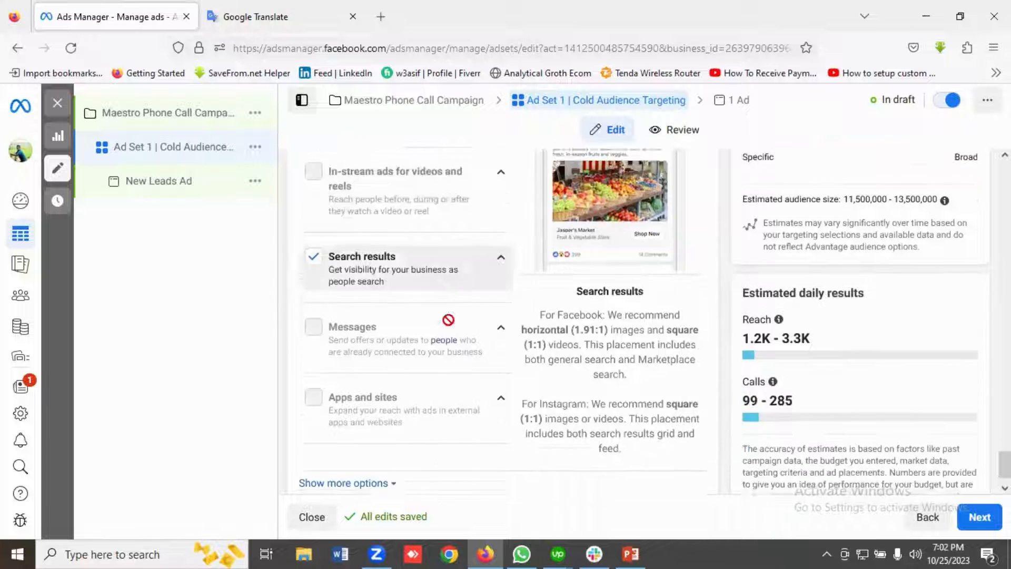
{"action": "scroll", "coordinate": [815, 345], "scroll_direction": "up", "scroll_amount": 3}
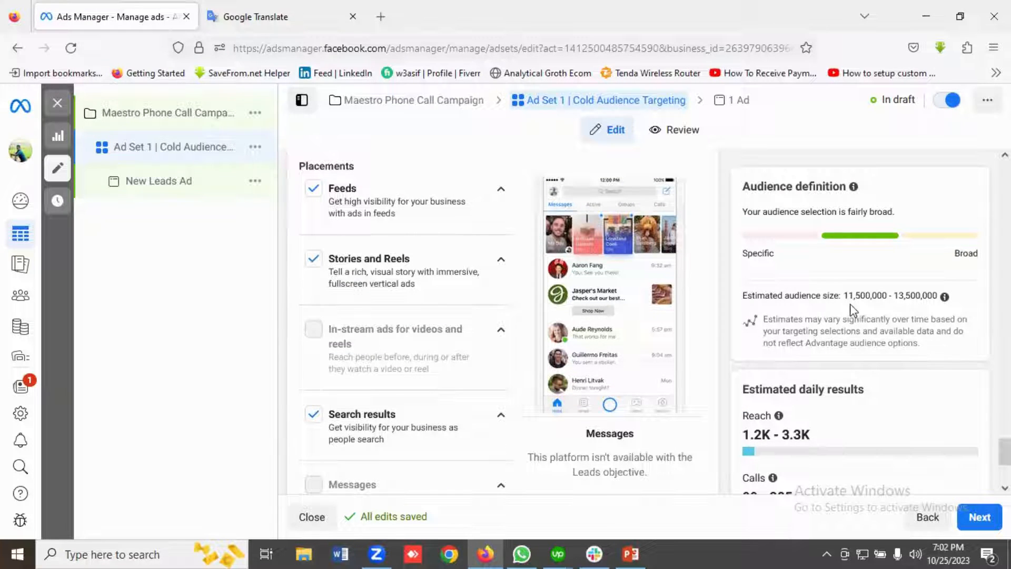
{"action": "scroll", "coordinate": [888, 319], "scroll_direction": "down", "scroll_amount": 3}
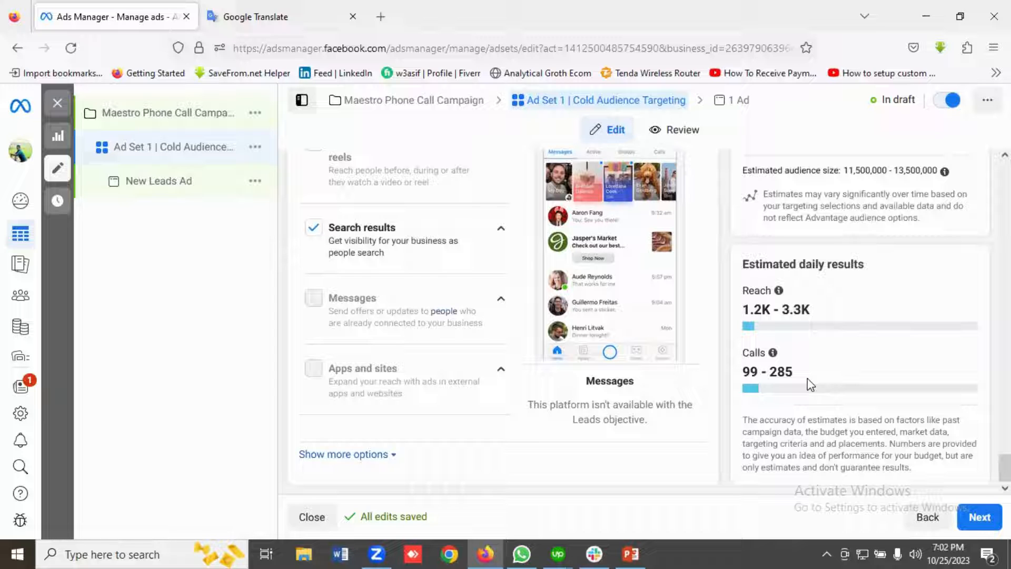
{"action": "scroll", "coordinate": [824, 388], "scroll_direction": "up", "scroll_amount": 4}
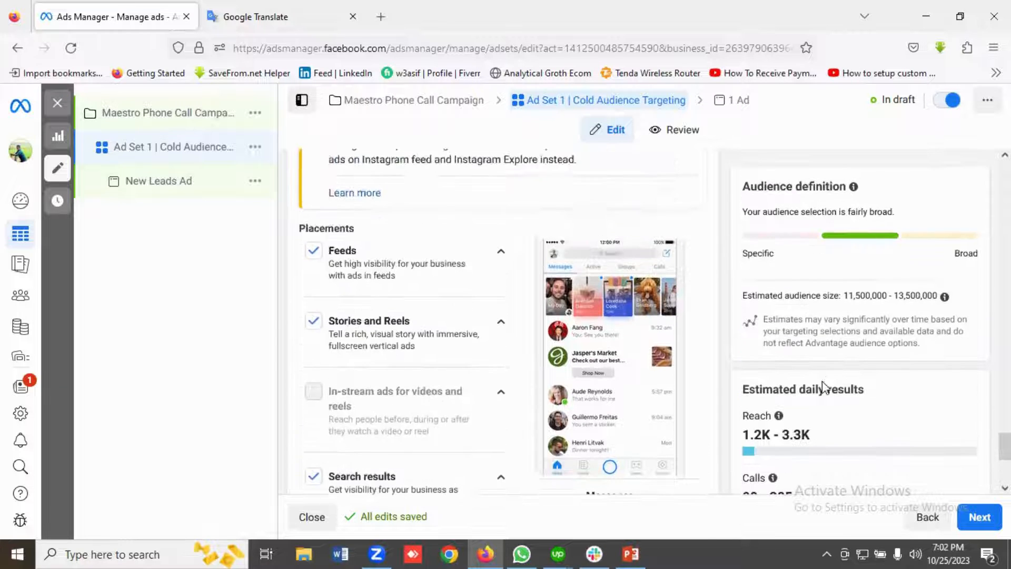
{"action": "scroll", "coordinate": [827, 391], "scroll_direction": "down", "scroll_amount": 4}
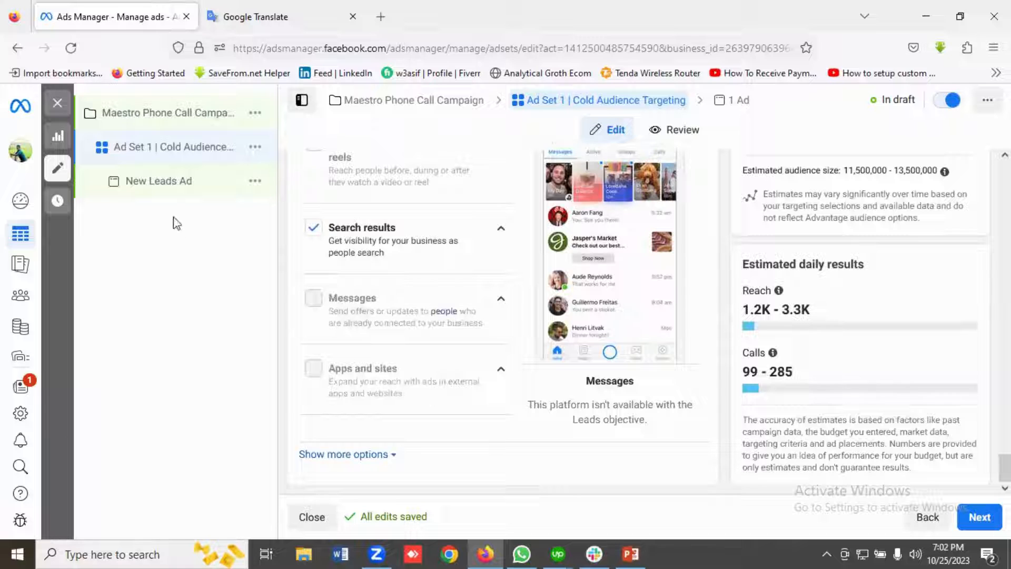
Open the ad under Ad Set 1 and rename it "Phone Call Leads Ad".
{"action": "left_click", "coordinate": [172, 193]}
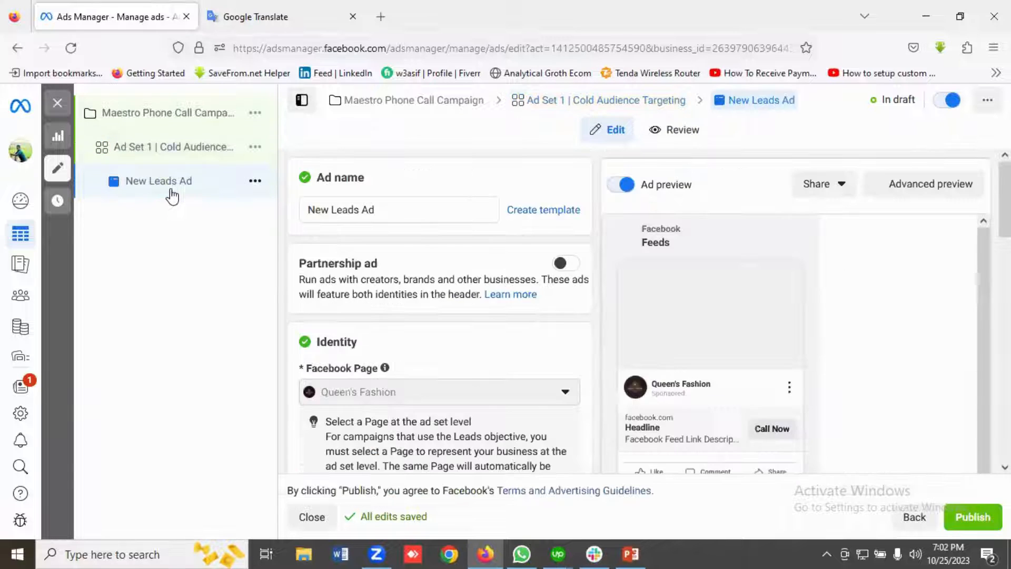
{"action": "left_click", "coordinate": [330, 210]}
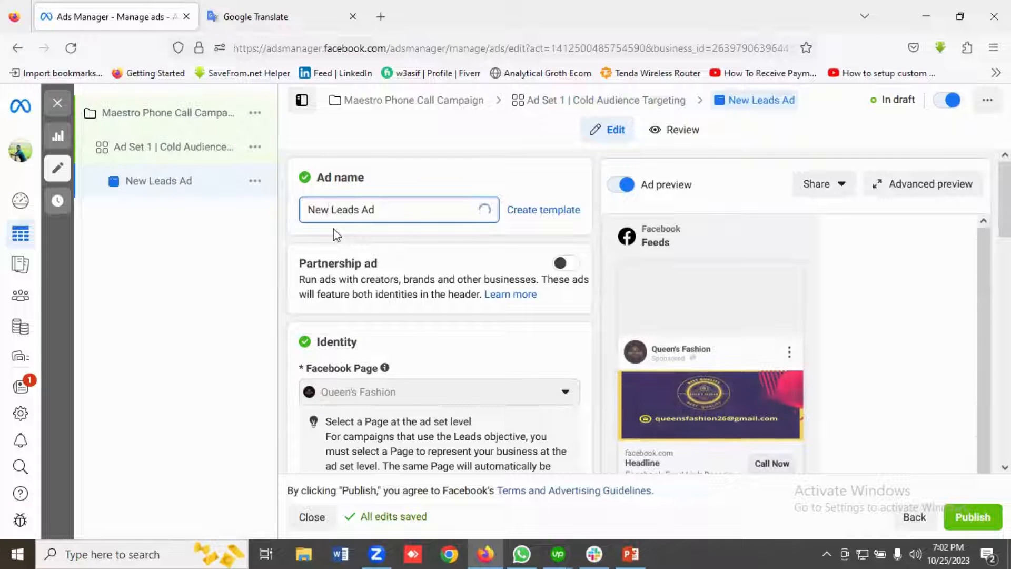
{"action": "key", "text": "BackSpace"}
{"action": "key", "text": "BackSpace"}
{"action": "key", "text": "BackSpace"}
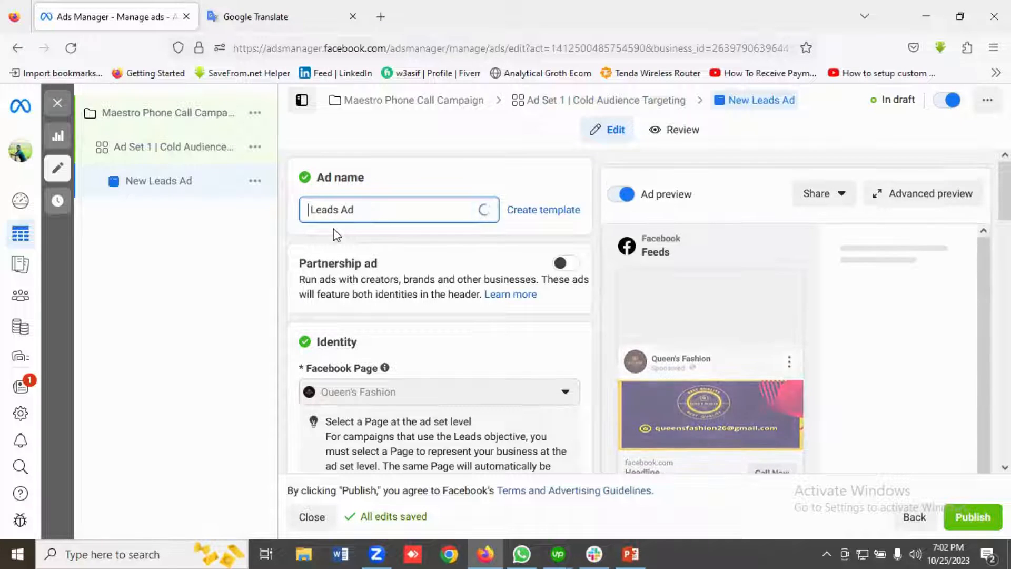
{"action": "type", "text": "Phone Call"}
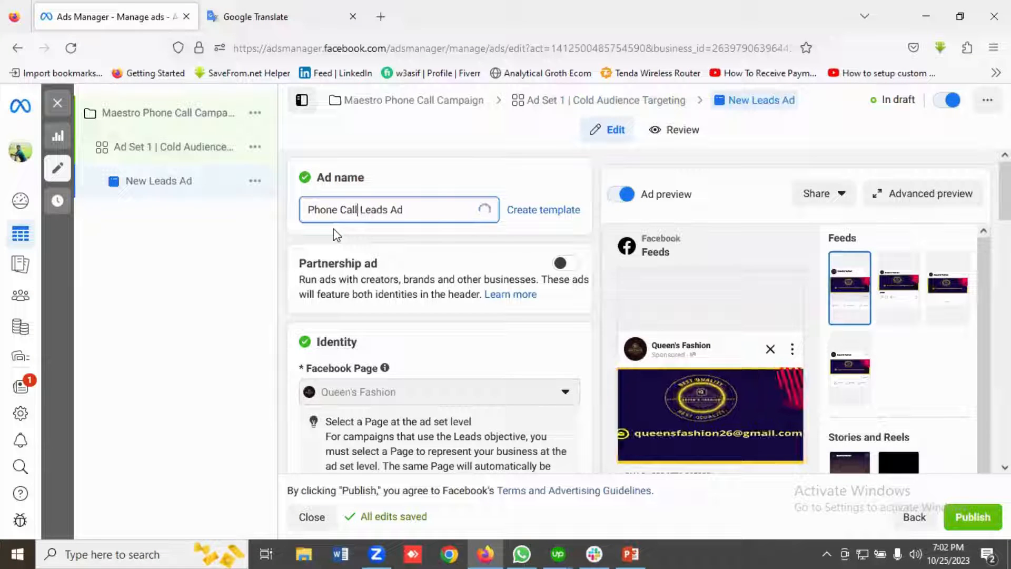
Dismiss the cost-per-result warning in the ad creative and remove the existing Queen's Fashion banner from the ad's media.
{"action": "scroll", "coordinate": [405, 277], "scroll_direction": "down", "scroll_amount": 2}
{"action": "scroll", "coordinate": [405, 276], "scroll_direction": "down", "scroll_amount": 1}
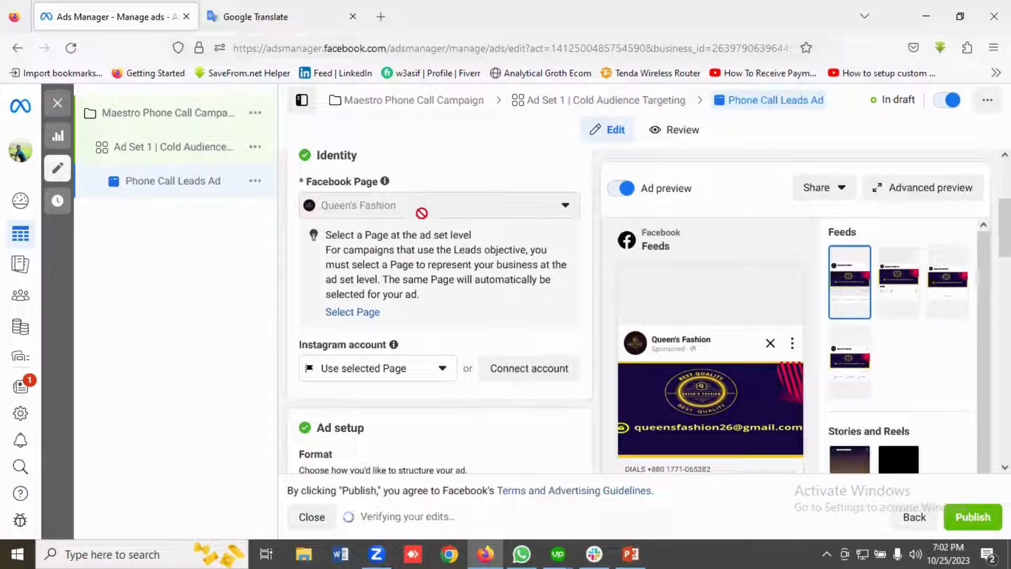
{"action": "scroll", "coordinate": [476, 247], "scroll_direction": "down", "scroll_amount": 3}
{"action": "scroll", "coordinate": [484, 268], "scroll_direction": "down", "scroll_amount": 2}
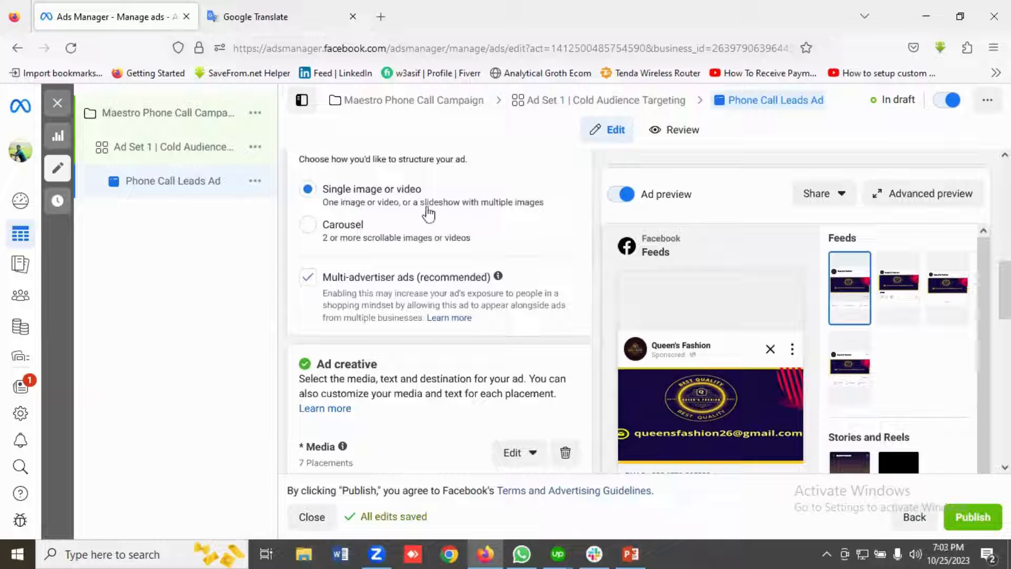
{"action": "scroll", "coordinate": [431, 216], "scroll_direction": "down", "scroll_amount": 4}
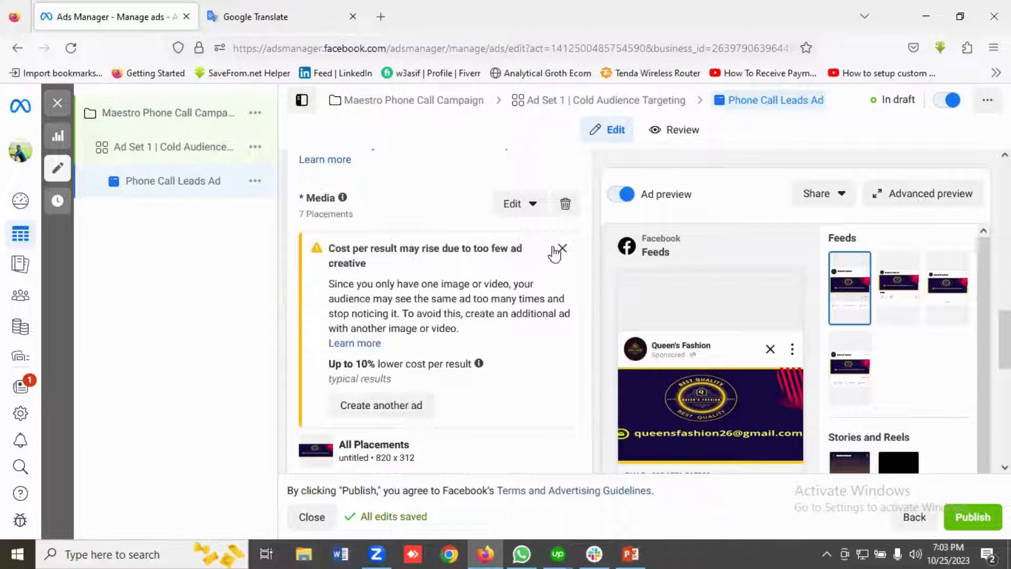
{"action": "left_click", "coordinate": [561, 248]}
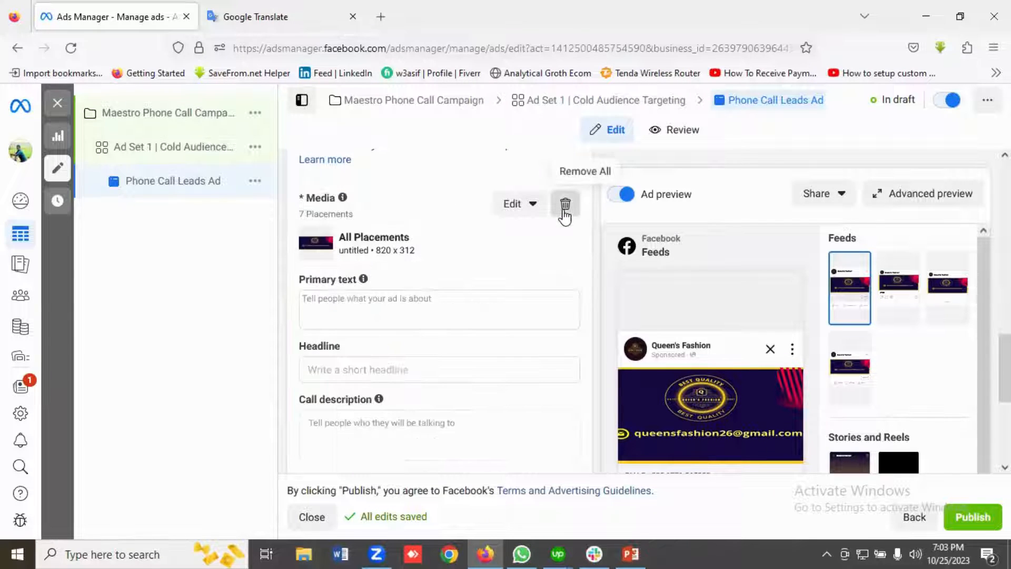
{"action": "left_click", "coordinate": [565, 211]}
Add the account image 2021-Tekla-Hero1-2240x900-Constructible-Detailing-Steel_0.jpg as the ad's media for all placements.
{"action": "left_click", "coordinate": [346, 224]}
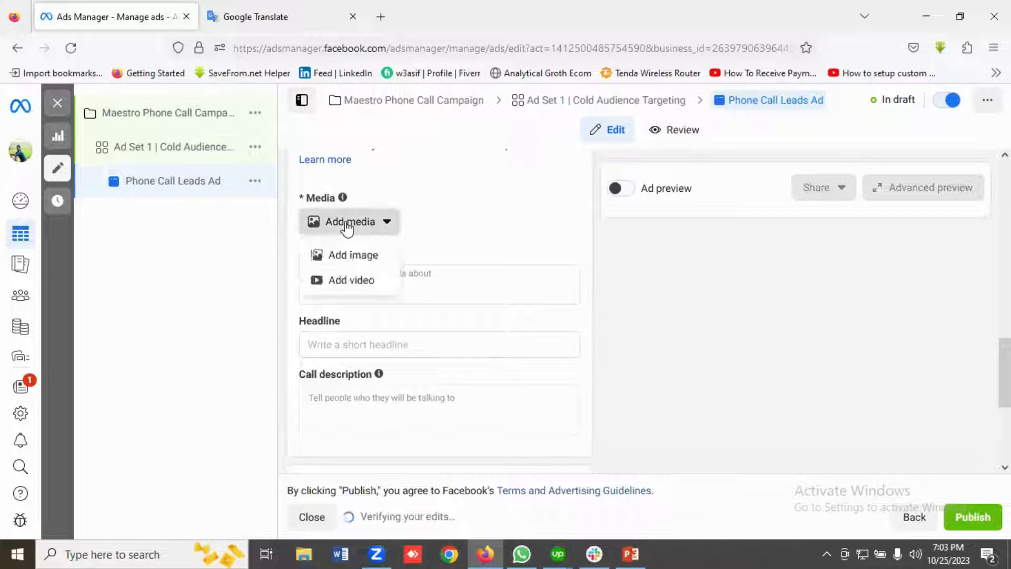
{"action": "left_click", "coordinate": [350, 259]}
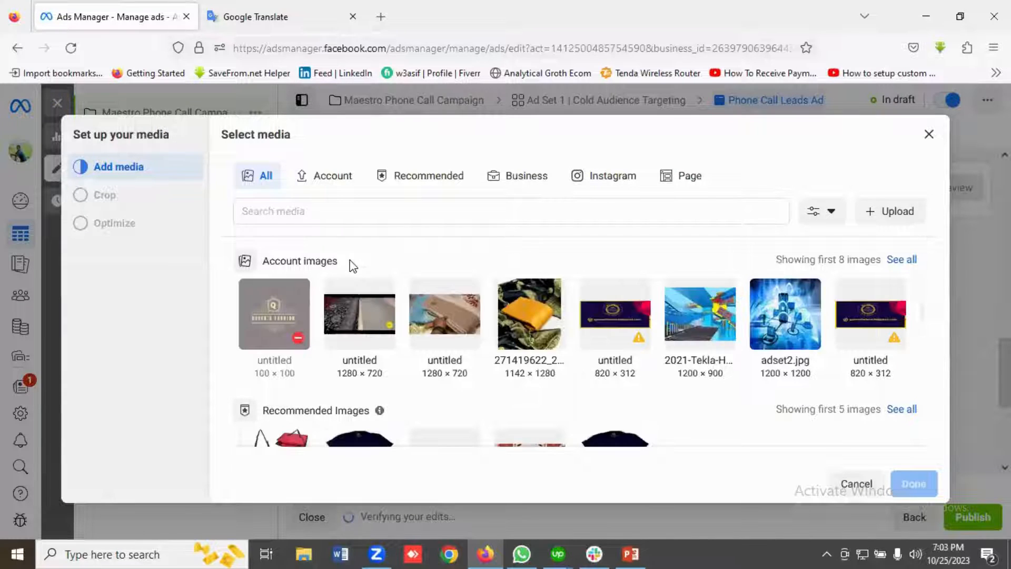
{"action": "left_click", "coordinate": [708, 321]}
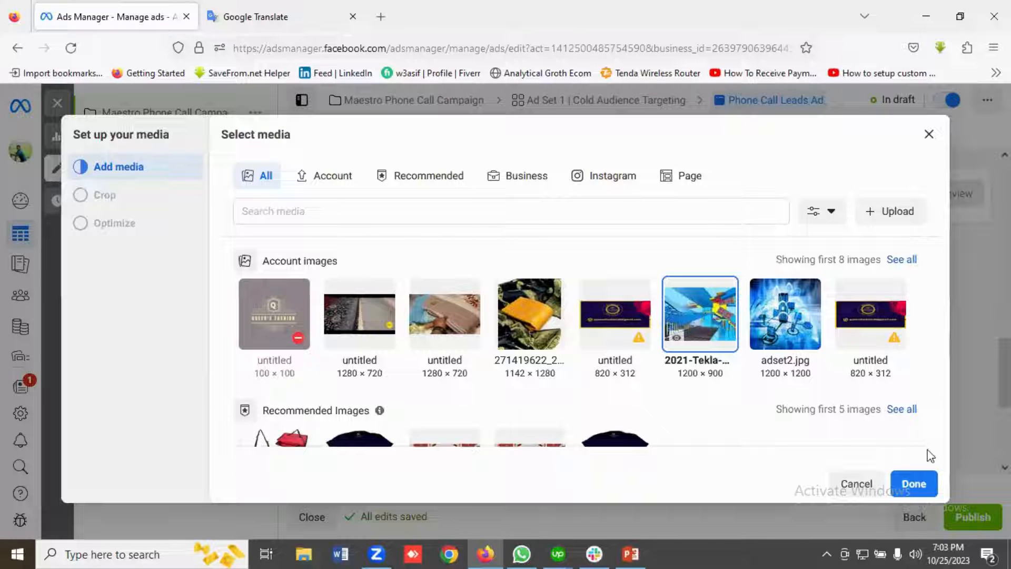
{"action": "left_click", "coordinate": [914, 483]}
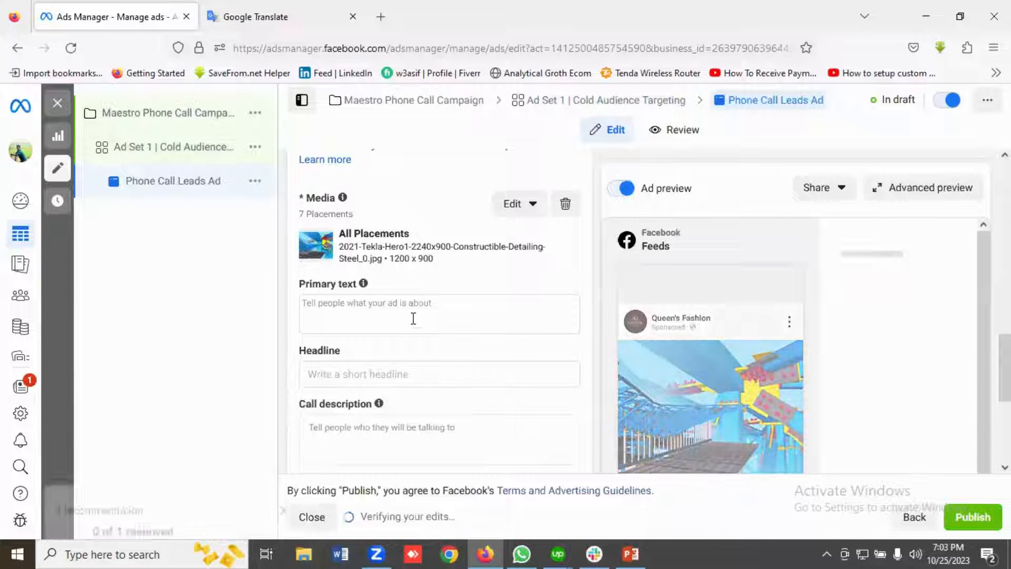
Copy Ad Set 1's full primary text from the Google Translate notes into the ad's primary text in Ads Manager and dismiss the text-options recommendation.
{"action": "left_click", "coordinate": [232, 16]}
{"action": "scroll", "coordinate": [141, 270], "scroll_direction": "down", "scroll_amount": 3}
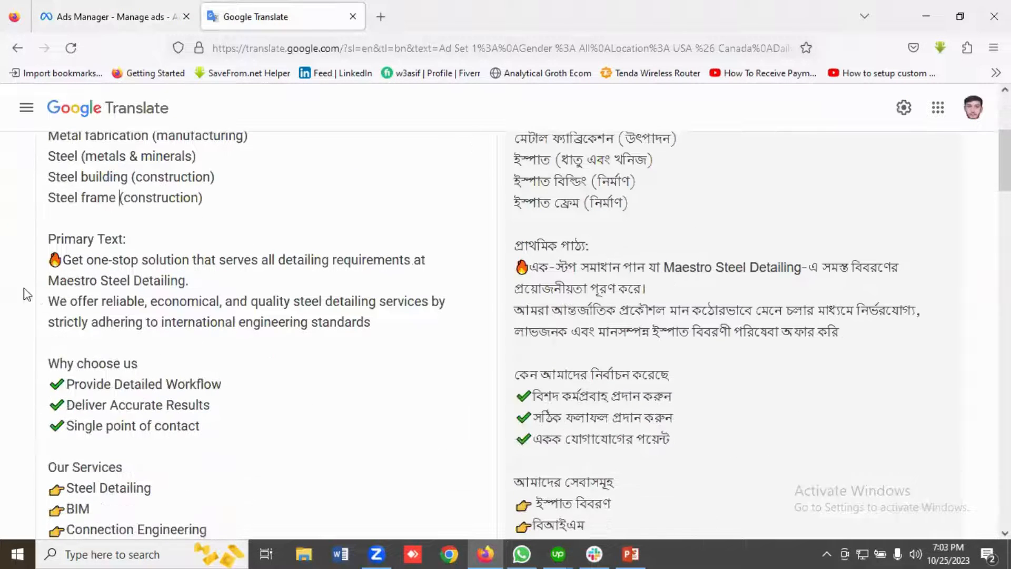
{"action": "left_click_drag", "start_coordinate": [54, 260], "coordinate": [208, 417]}
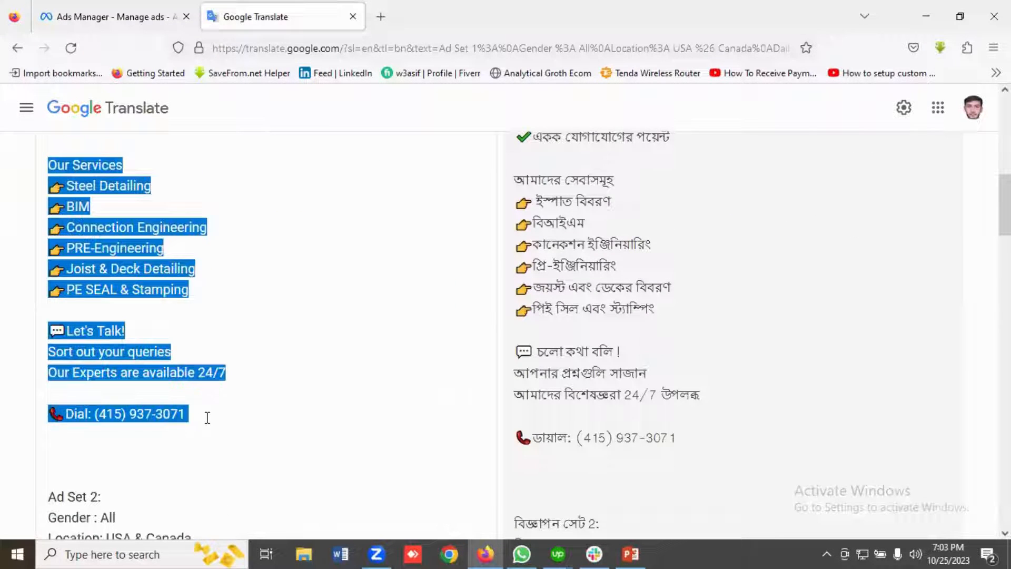
{"action": "right_click", "coordinate": [117, 271]}
{"action": "left_click", "coordinate": [154, 363]}
{"action": "left_click", "coordinate": [113, 17]}
{"action": "left_click", "coordinate": [339, 308]}
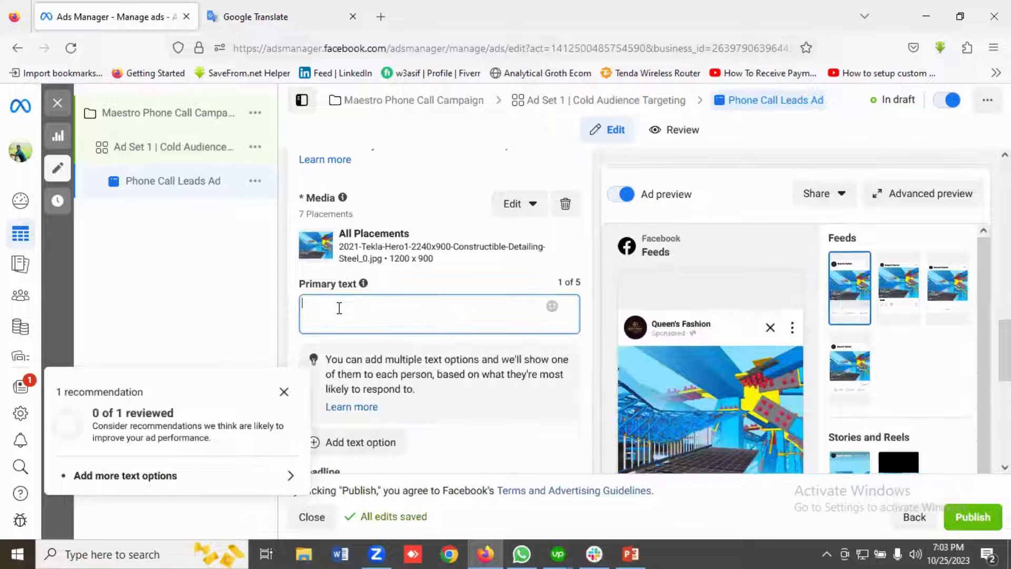
{"action": "key", "text": "ctrl+v"}
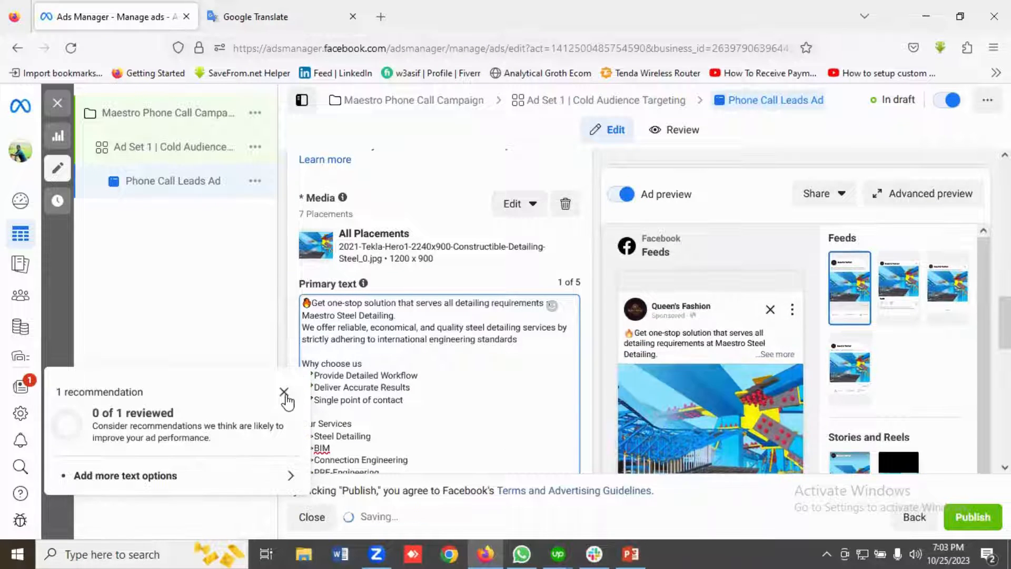
{"action": "left_click", "coordinate": [284, 394]}
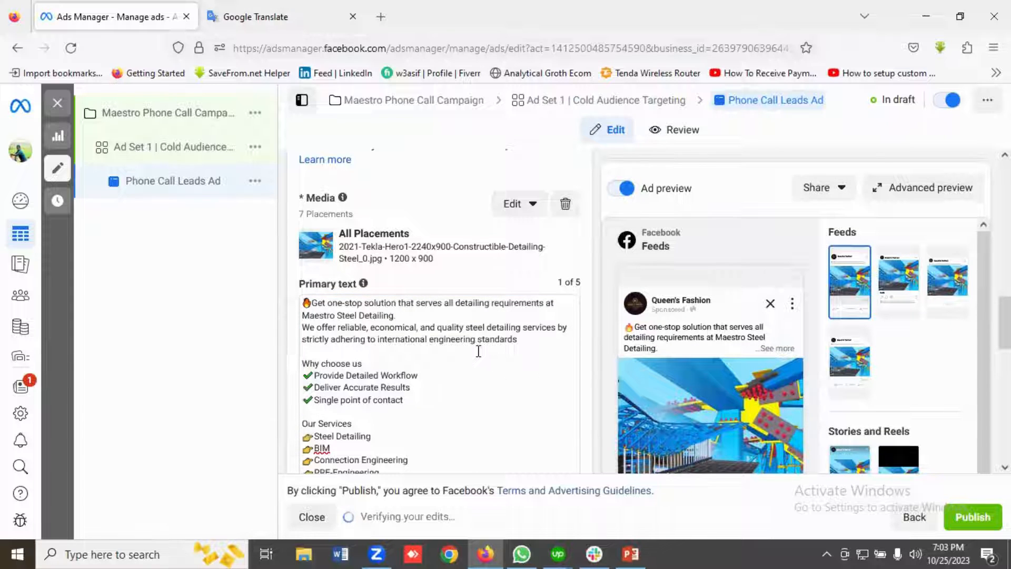
Set the ad's headline to "Maestro Steel Detailing".
{"action": "scroll", "coordinate": [479, 350], "scroll_direction": "down", "scroll_amount": 5}
{"action": "scroll", "coordinate": [677, 374], "scroll_direction": "down", "scroll_amount": 6}
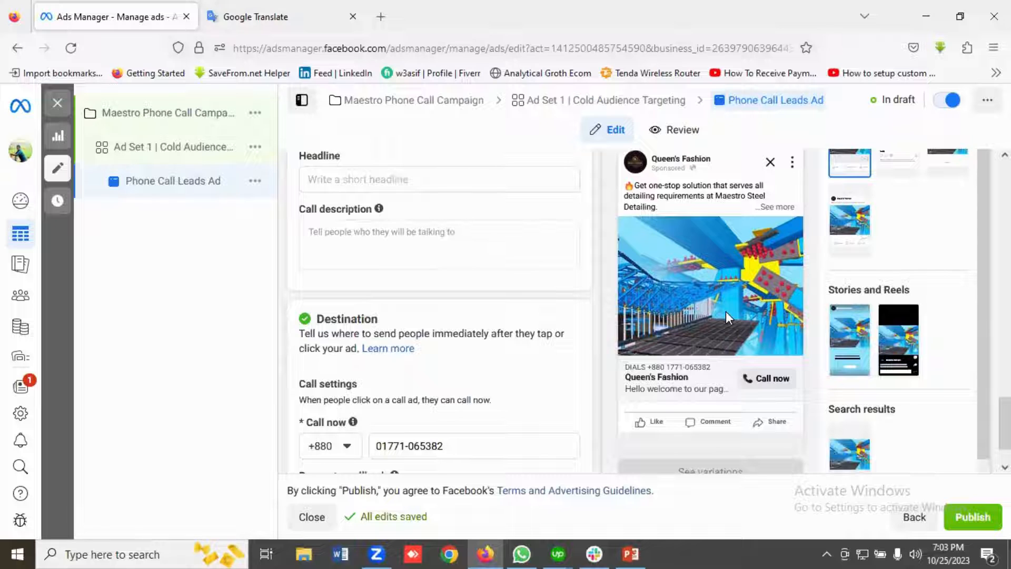
{"action": "scroll", "coordinate": [726, 311], "scroll_direction": "up", "scroll_amount": 3}
{"action": "left_click", "coordinate": [332, 302]}
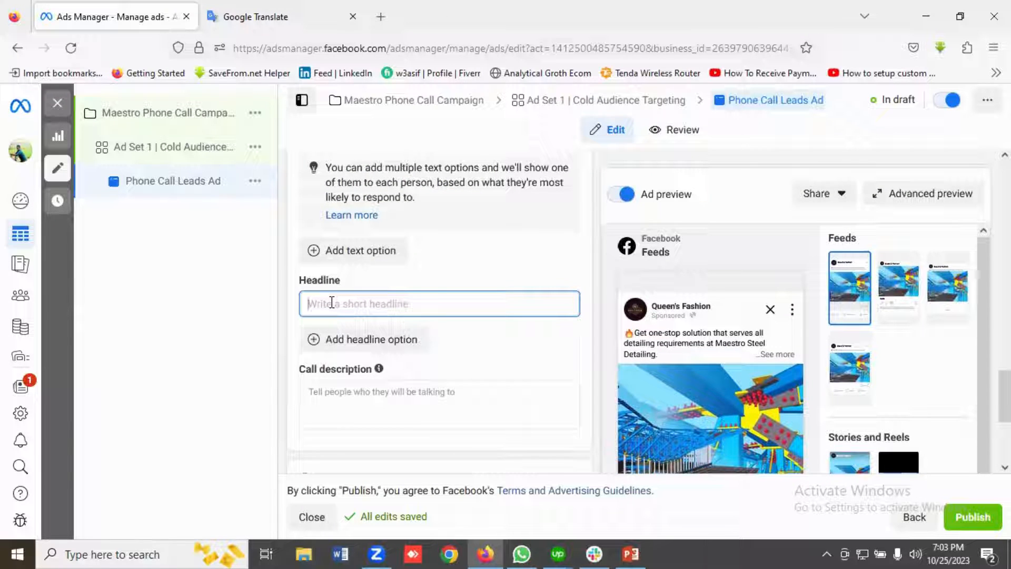
{"action": "type", "text": "Maestro Steel Detailing"}
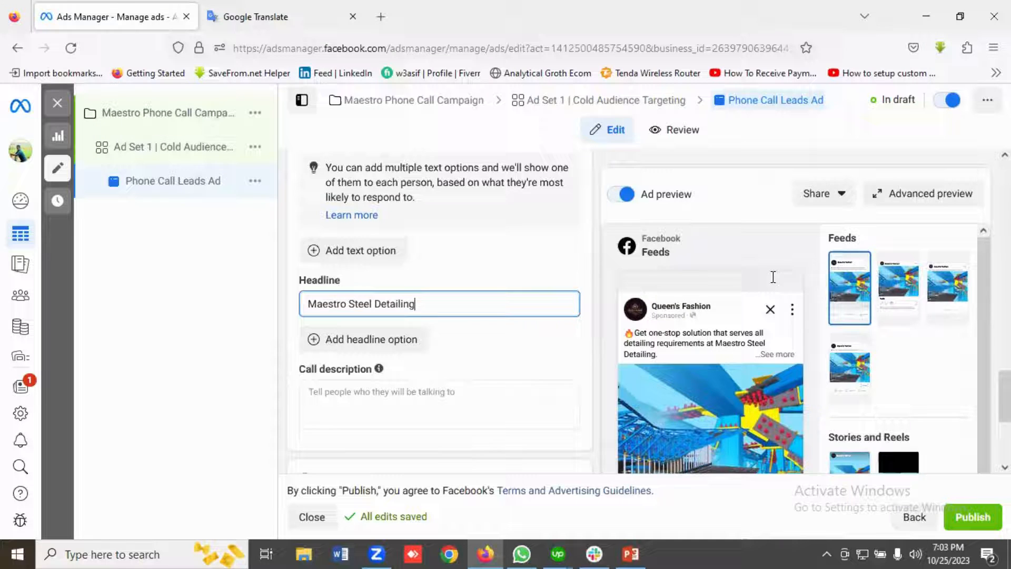
Review the ad's headline, call description, call destination settings and callback option against the Facebook feed preview.
{"action": "scroll", "coordinate": [772, 277], "scroll_direction": "down", "scroll_amount": 3}
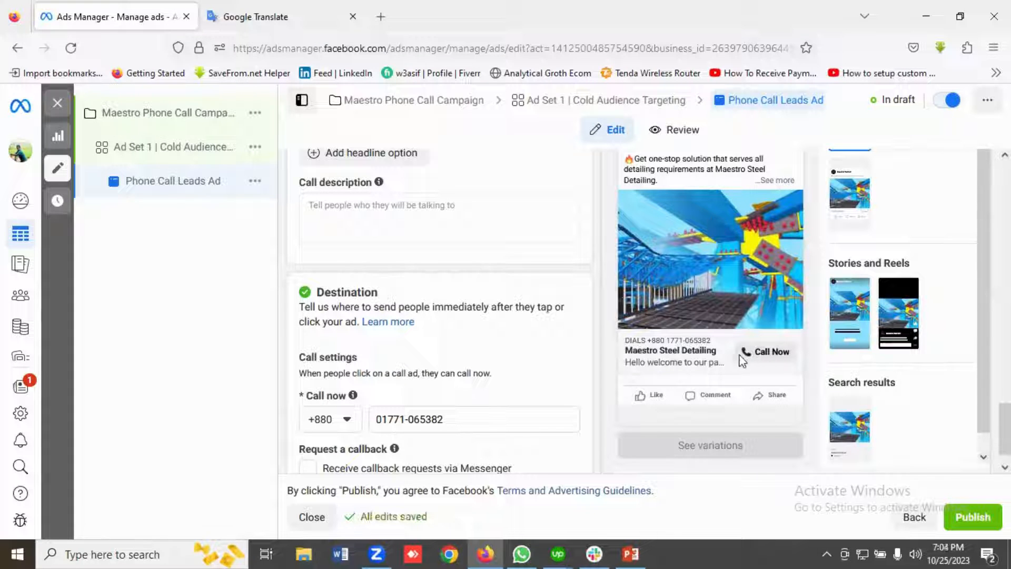
{"action": "scroll", "coordinate": [712, 356], "scroll_direction": "up", "scroll_amount": 1}
{"action": "scroll", "coordinate": [714, 355], "scroll_direction": "down", "scroll_amount": 1}
{"action": "scroll", "coordinate": [457, 335], "scroll_direction": "down", "scroll_amount": 1}
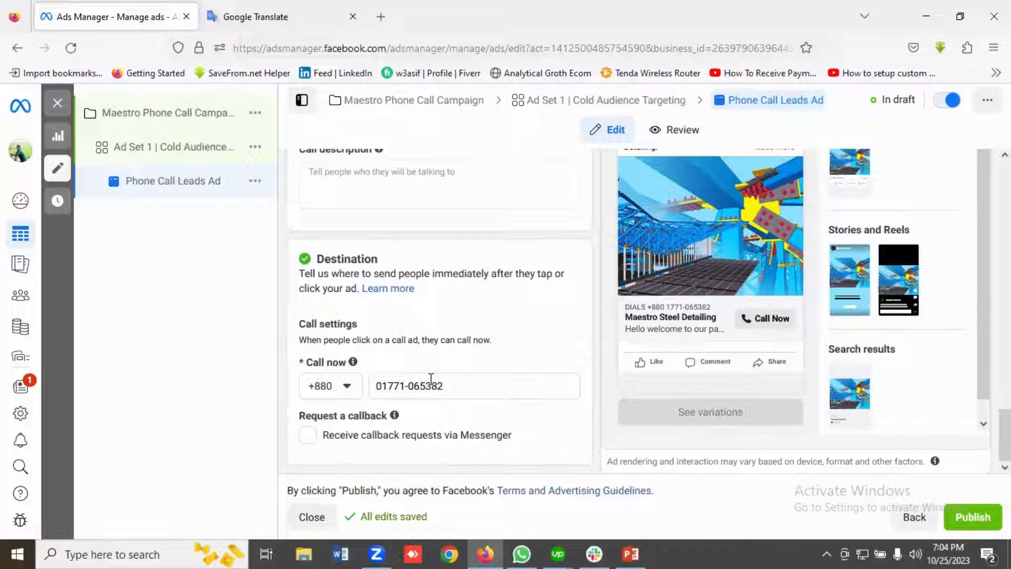
{"action": "scroll", "coordinate": [431, 379], "scroll_direction": "up", "scroll_amount": 4}
{"action": "scroll", "coordinate": [431, 384], "scroll_direction": "down", "scroll_amount": 2}
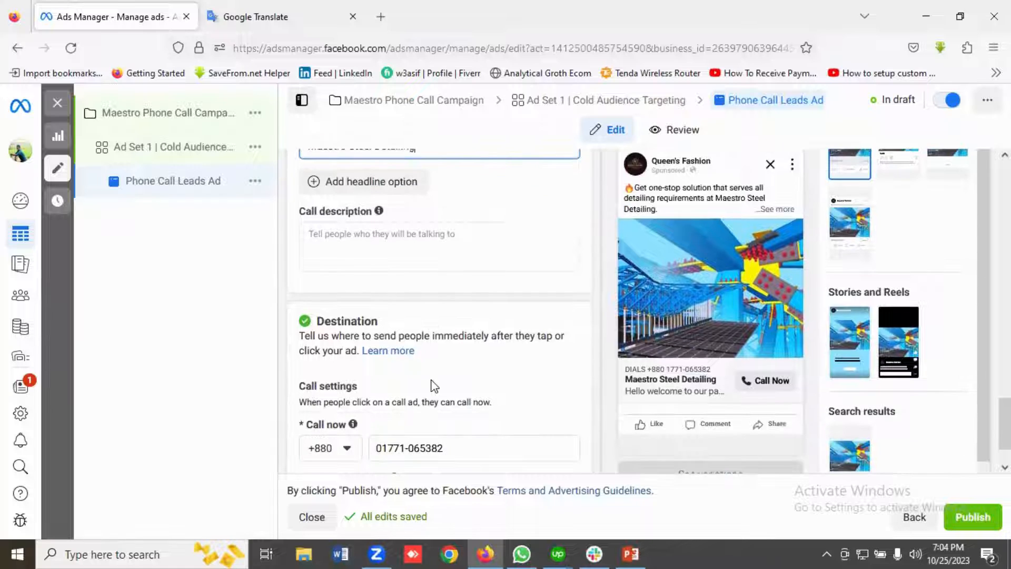
{"action": "scroll", "coordinate": [434, 385], "scroll_direction": "down", "scroll_amount": 2}
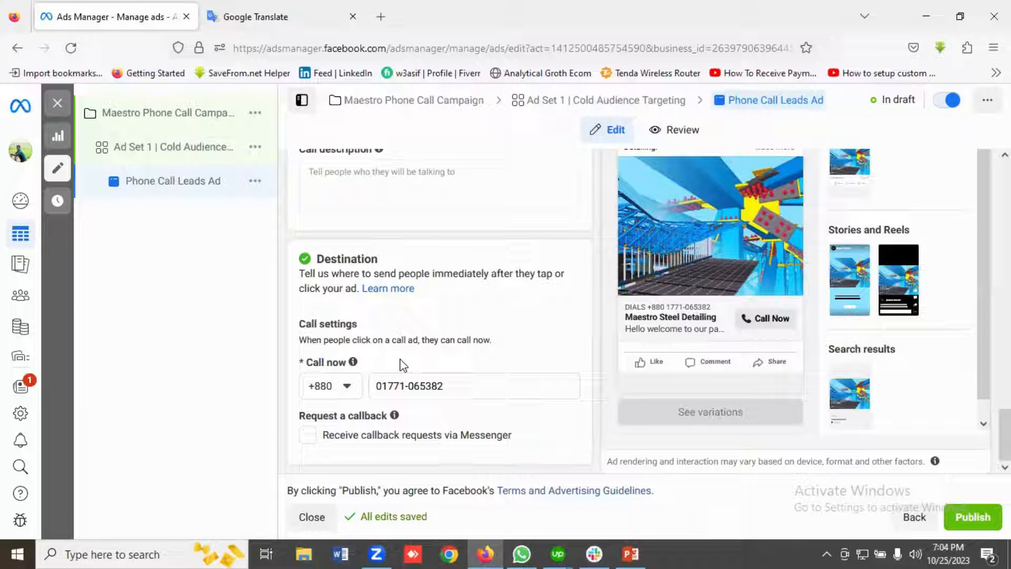
{"action": "scroll", "coordinate": [404, 365], "scroll_direction": "up", "scroll_amount": 1}
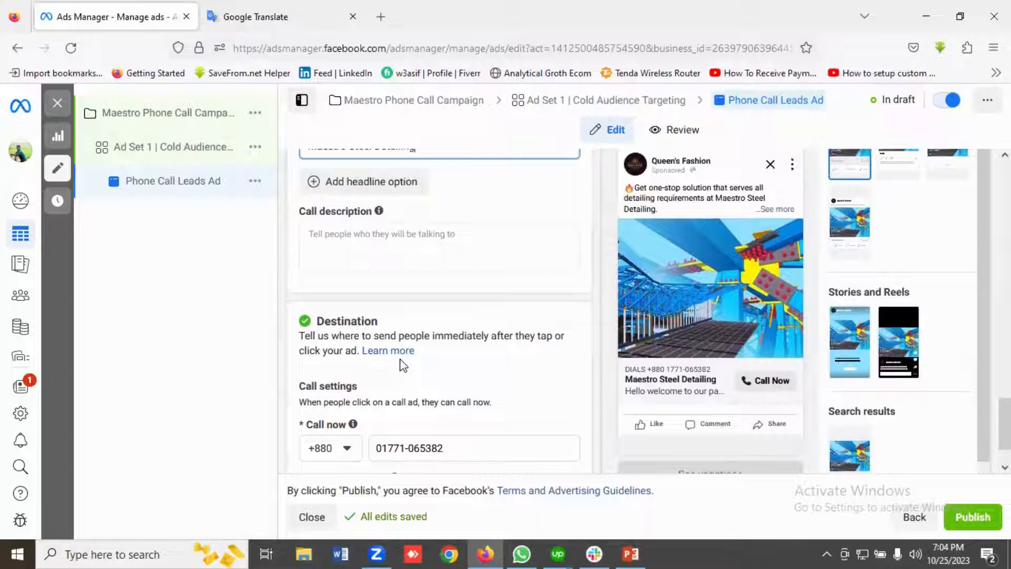
{"action": "scroll", "coordinate": [403, 364], "scroll_direction": "up", "scroll_amount": 1}
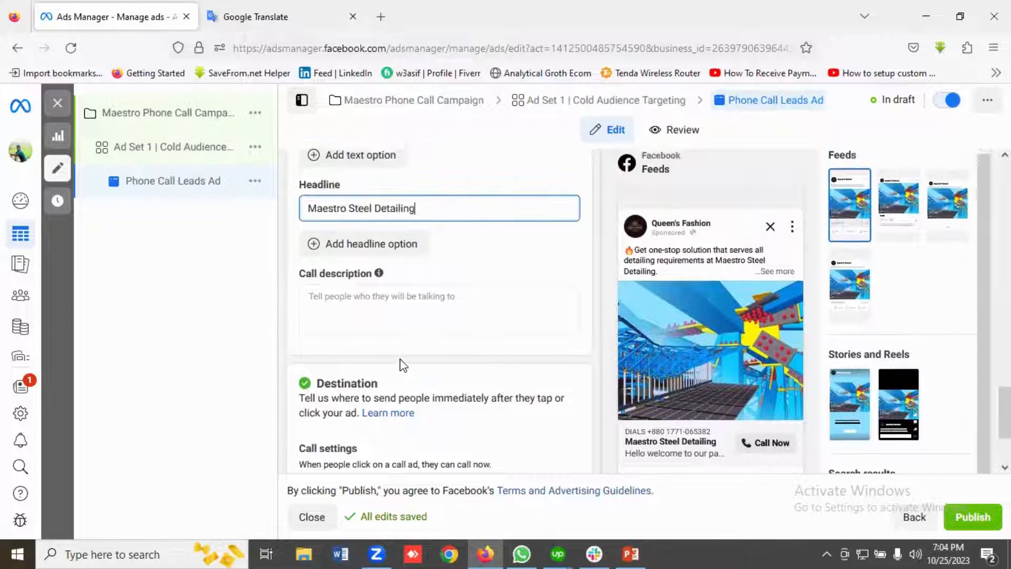
{"action": "scroll", "coordinate": [404, 365], "scroll_direction": "up", "scroll_amount": 1}
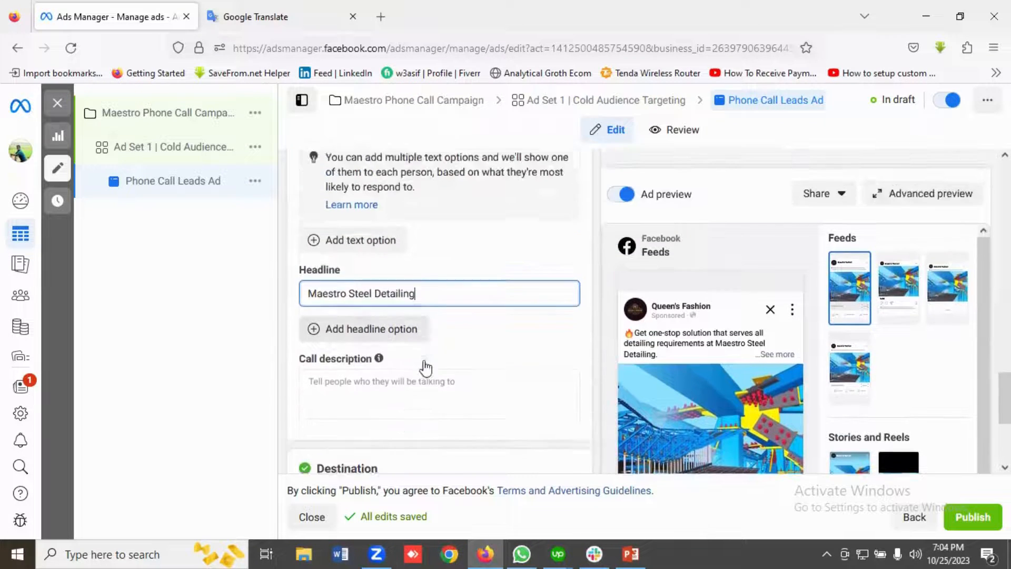
{"action": "scroll", "coordinate": [421, 365], "scroll_direction": "down", "scroll_amount": 1}
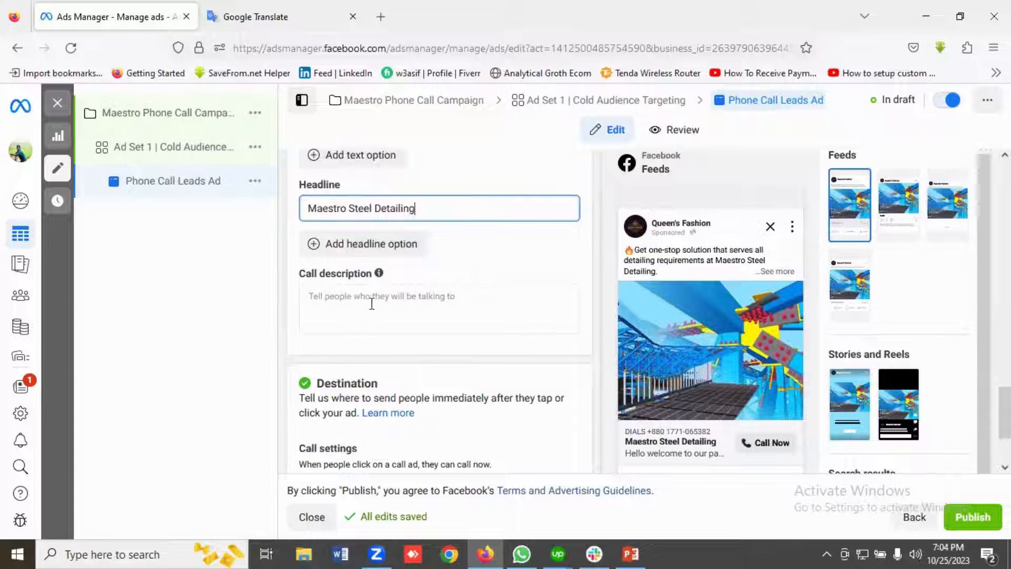
{"action": "scroll", "coordinate": [394, 306], "scroll_direction": "down", "scroll_amount": 2}
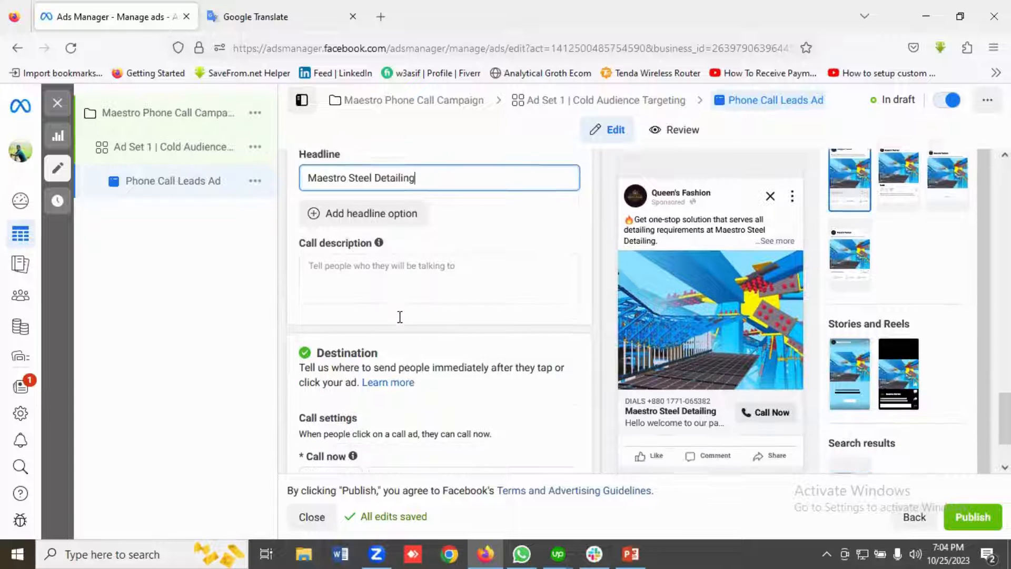
{"action": "scroll", "coordinate": [410, 323], "scroll_direction": "up", "scroll_amount": 7}
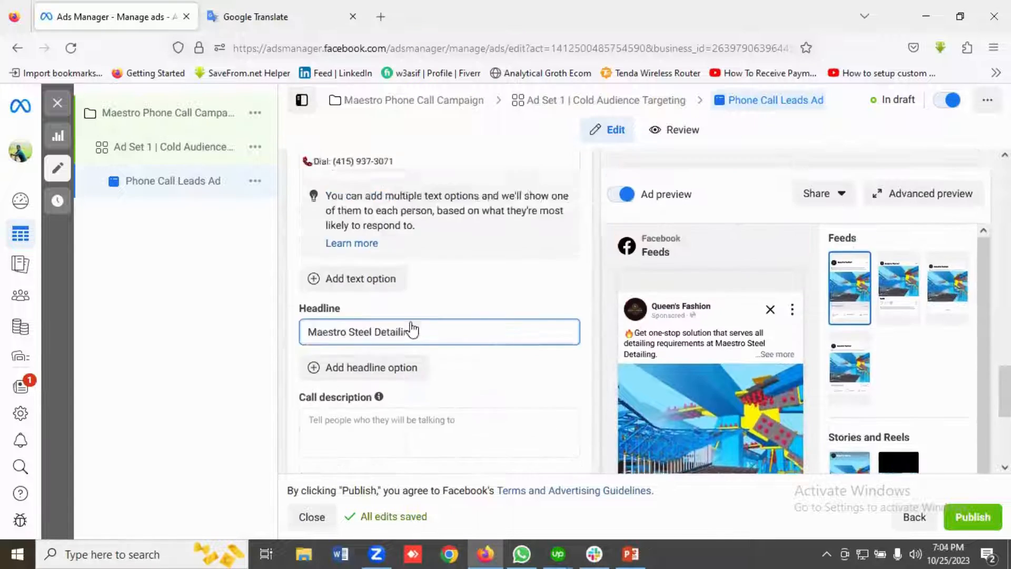
{"action": "scroll", "coordinate": [410, 323], "scroll_direction": "down", "scroll_amount": 5}
{"action": "scroll", "coordinate": [412, 322], "scroll_direction": "down", "scroll_amount": 2}
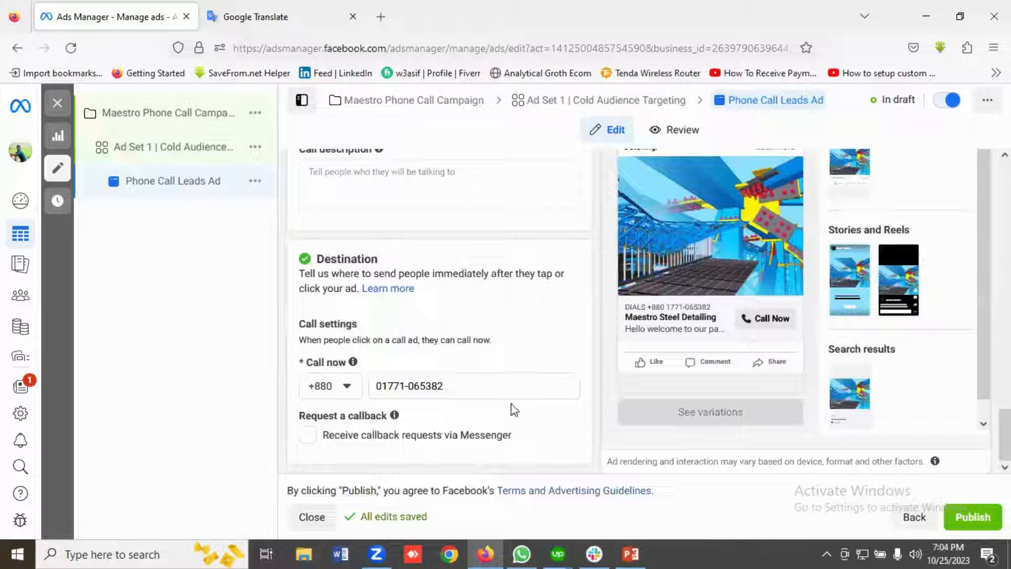
{"action": "scroll", "coordinate": [513, 410], "scroll_direction": "up", "scroll_amount": 5}
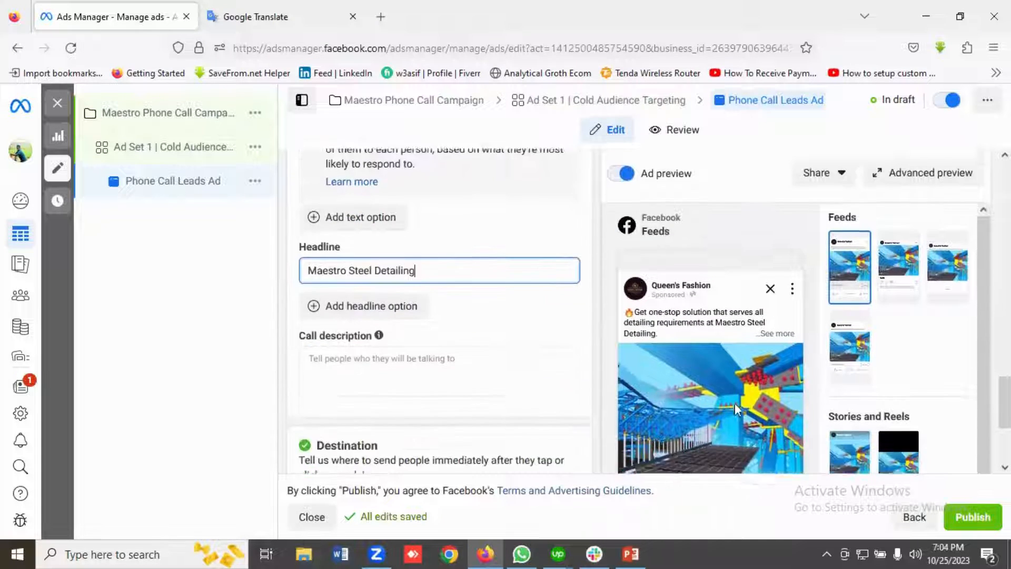
{"action": "scroll", "coordinate": [758, 406], "scroll_direction": "up", "scroll_amount": 2}
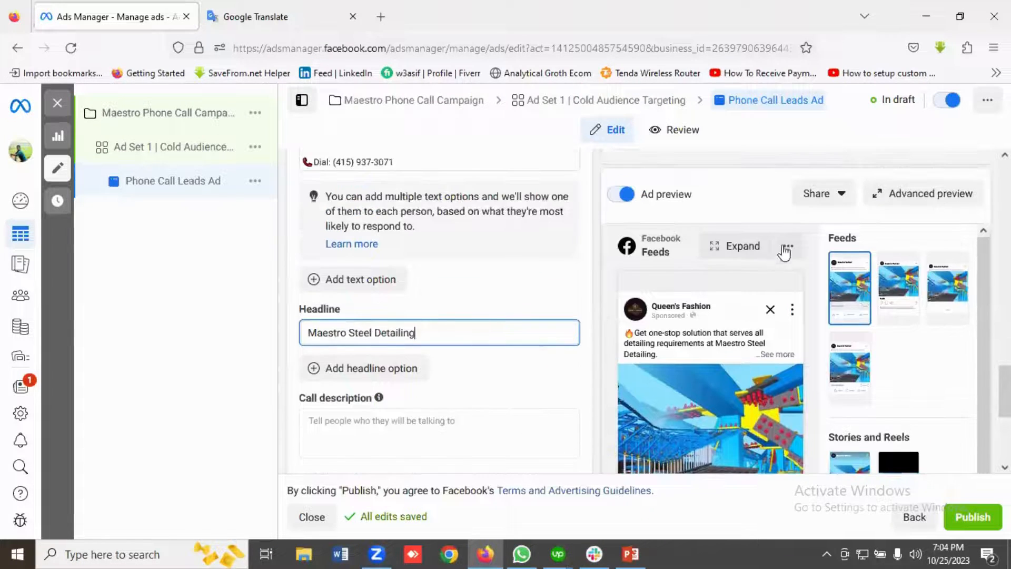
Examine the ad in the advanced preview across feeds, video feeds, Stories and Reels, and search results, and close the preview.
{"action": "left_click", "coordinate": [912, 199]}
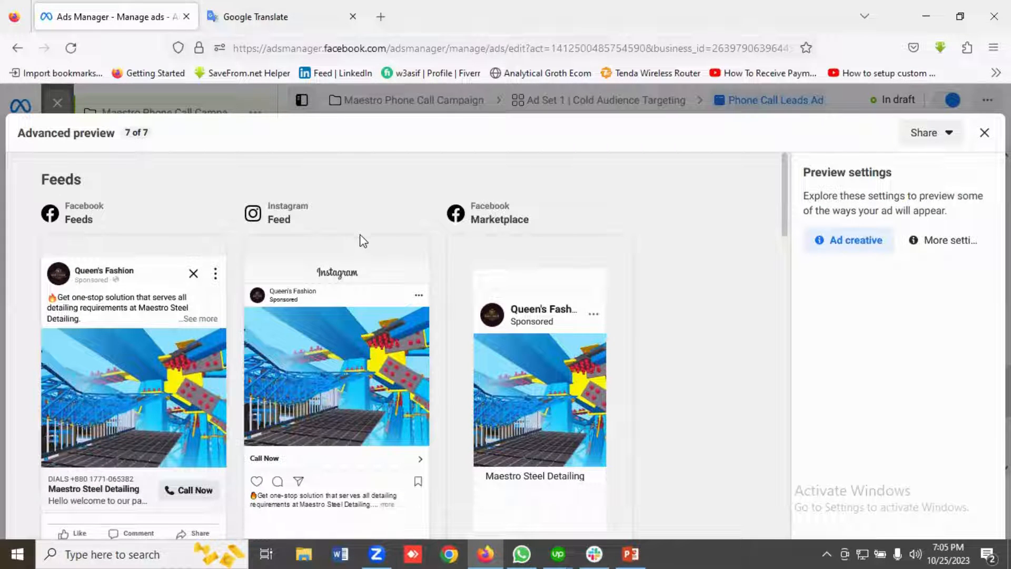
{"action": "scroll", "coordinate": [444, 298], "scroll_direction": "down", "scroll_amount": 5}
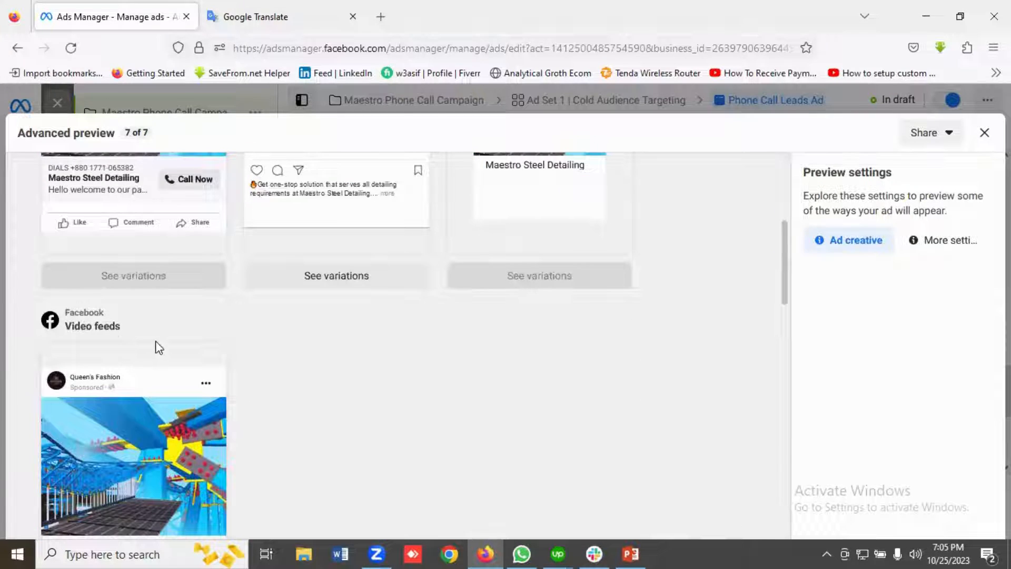
{"action": "scroll", "coordinate": [156, 342], "scroll_direction": "down", "scroll_amount": 8}
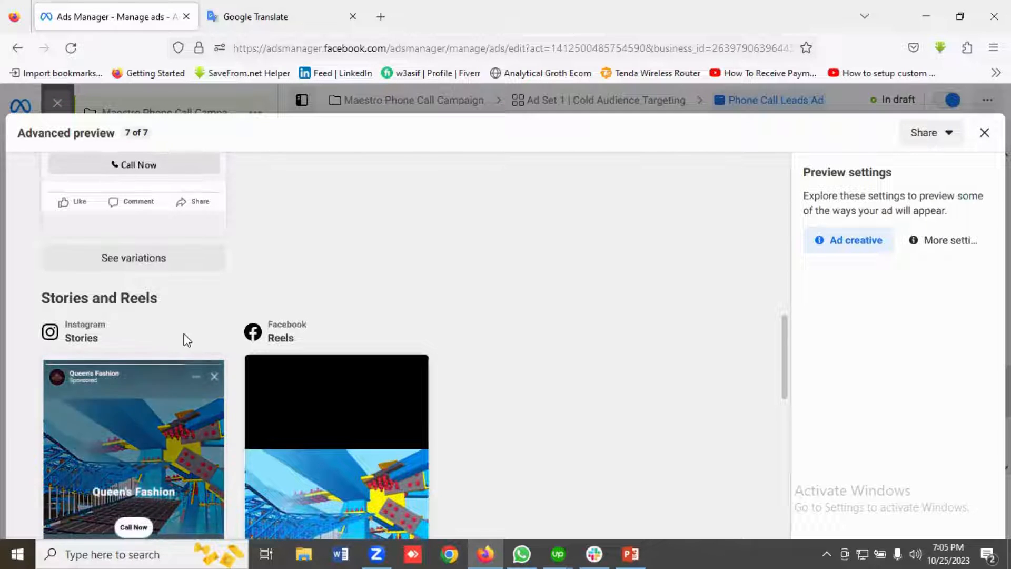
{"action": "scroll", "coordinate": [185, 337], "scroll_direction": "down", "scroll_amount": 1}
{"action": "scroll", "coordinate": [323, 286], "scroll_direction": "down", "scroll_amount": 10}
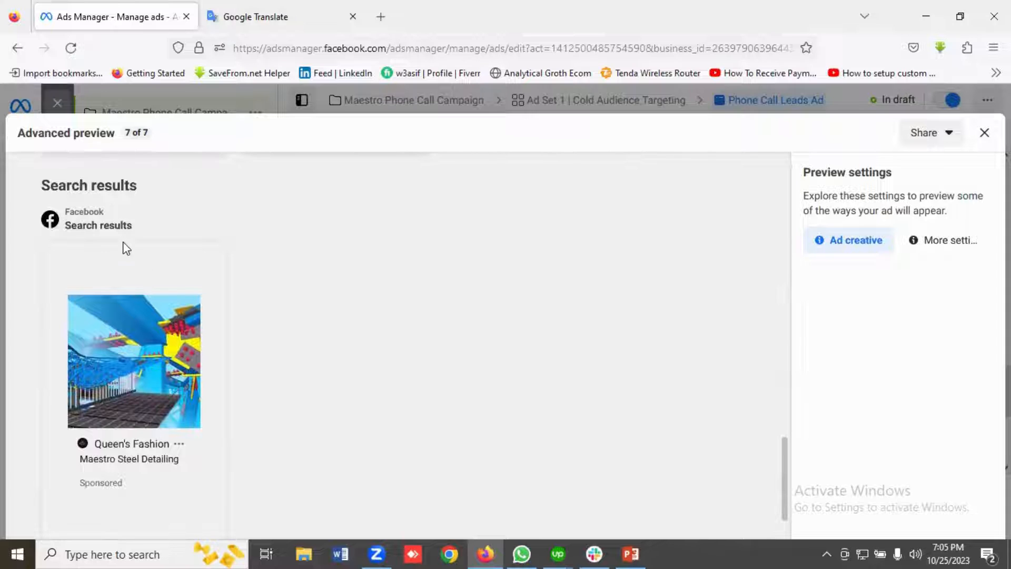
{"action": "scroll", "coordinate": [269, 295], "scroll_direction": "down", "scroll_amount": 2}
{"action": "scroll", "coordinate": [276, 308], "scroll_direction": "up", "scroll_amount": 10}
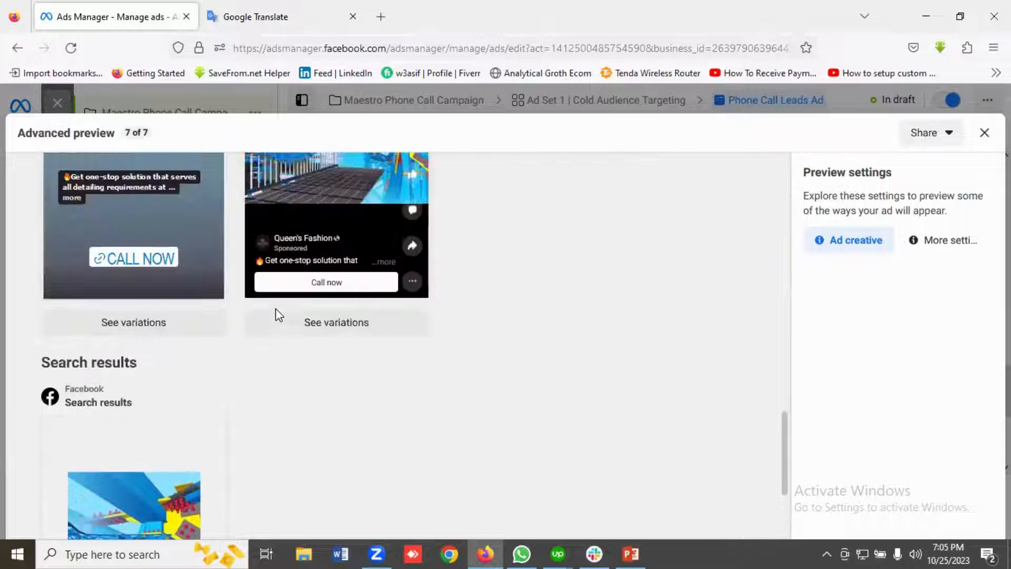
{"action": "left_click", "coordinate": [984, 133]}
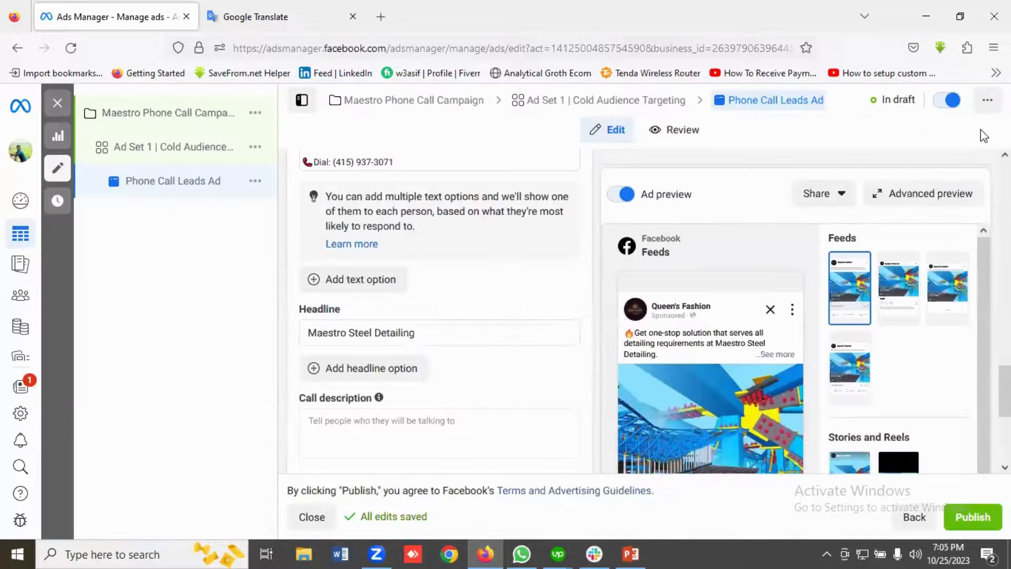
Turn on link sharing for the Phone Call Leads Ad preview with a link active for 30 days, and close the sharing dialog.
{"action": "left_click", "coordinate": [823, 199]}
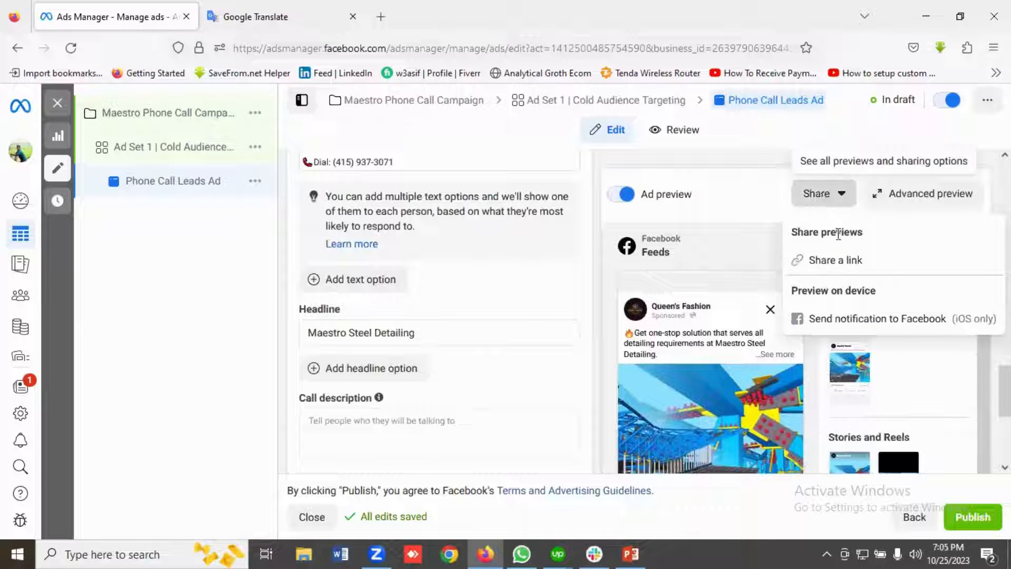
{"action": "left_click", "coordinate": [830, 263]}
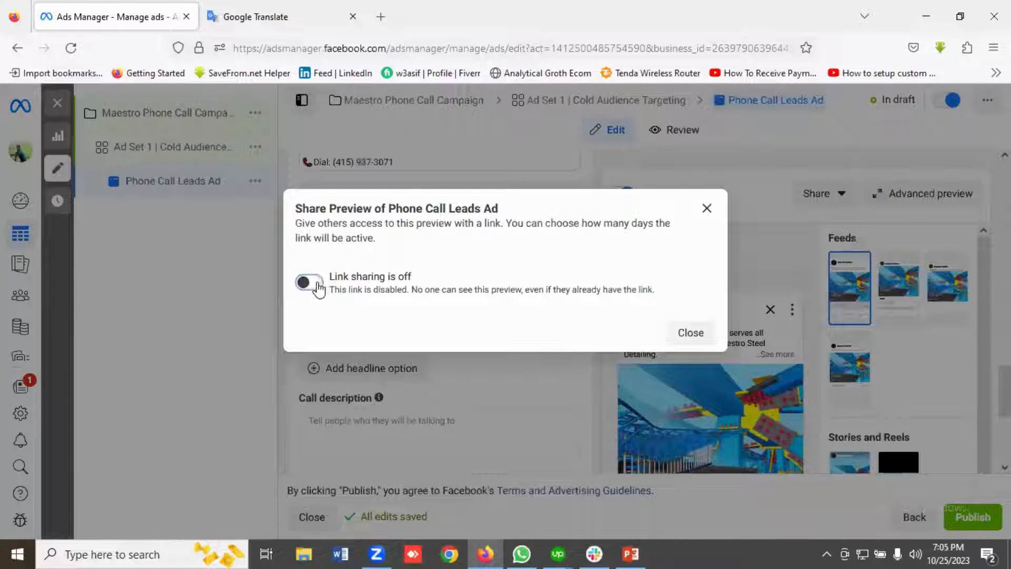
{"action": "left_click", "coordinate": [313, 284]}
{"action": "left_click", "coordinate": [363, 322]}
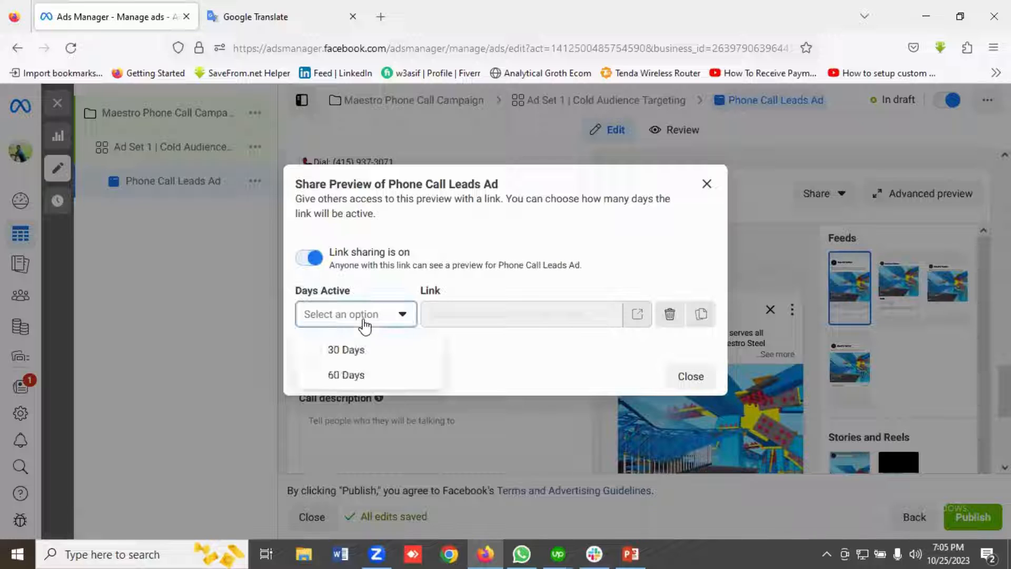
{"action": "left_click", "coordinate": [352, 352]}
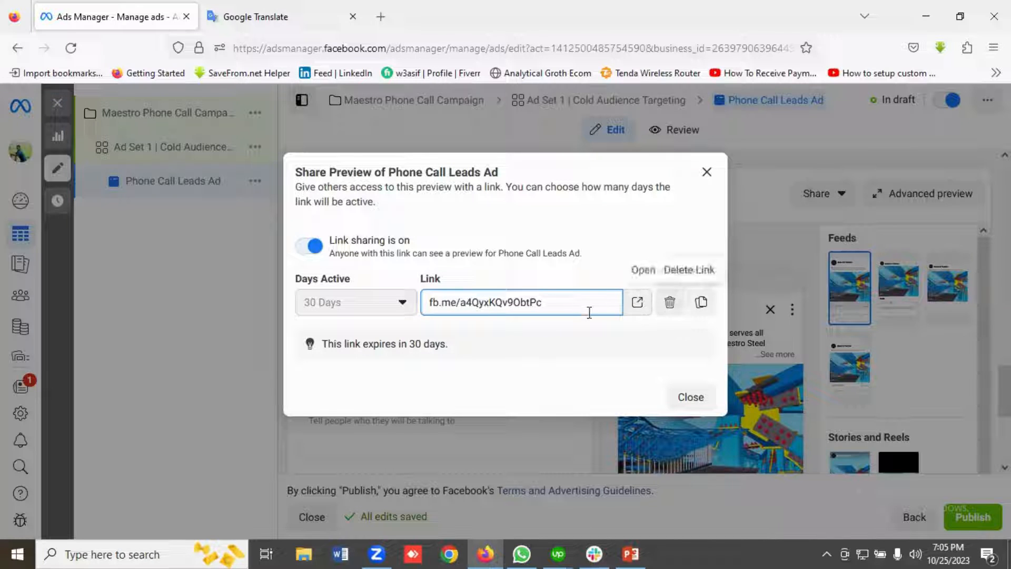
{"action": "left_click", "coordinate": [704, 178]}
Quickly duplicate the "Ad Set 1 | Cold Audience Targeting" ad set twice so the campaign has three ad sets.
{"action": "scroll", "coordinate": [515, 332], "scroll_direction": "up", "scroll_amount": 8}
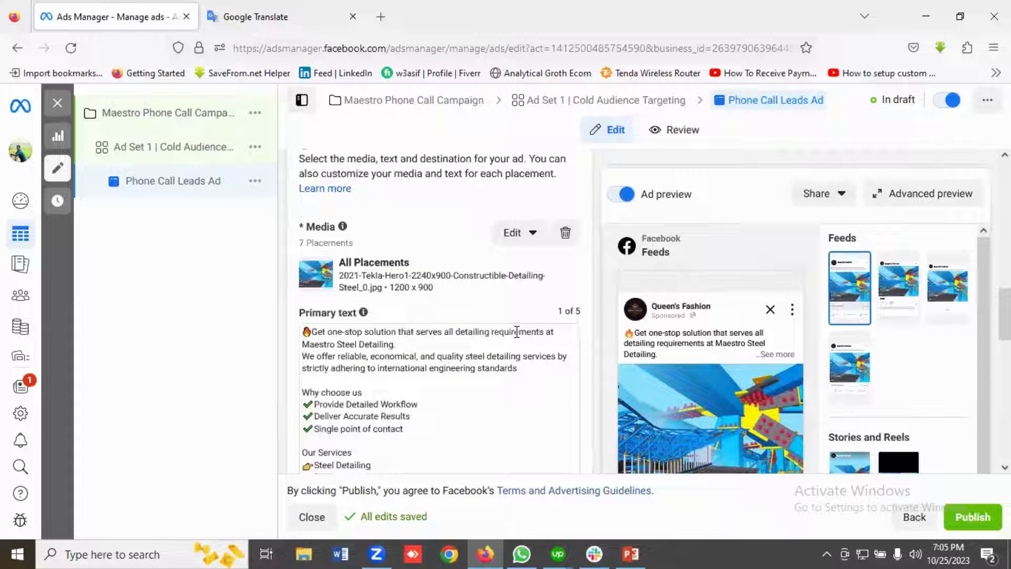
{"action": "scroll", "coordinate": [516, 332], "scroll_direction": "up", "scroll_amount": 10}
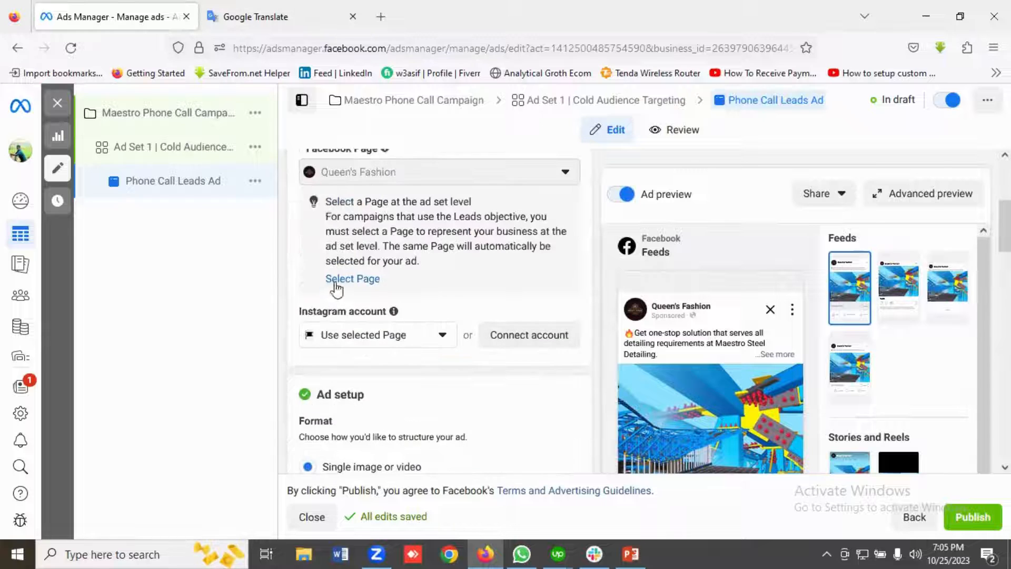
{"action": "scroll", "coordinate": [295, 254], "scroll_direction": "up", "scroll_amount": 4}
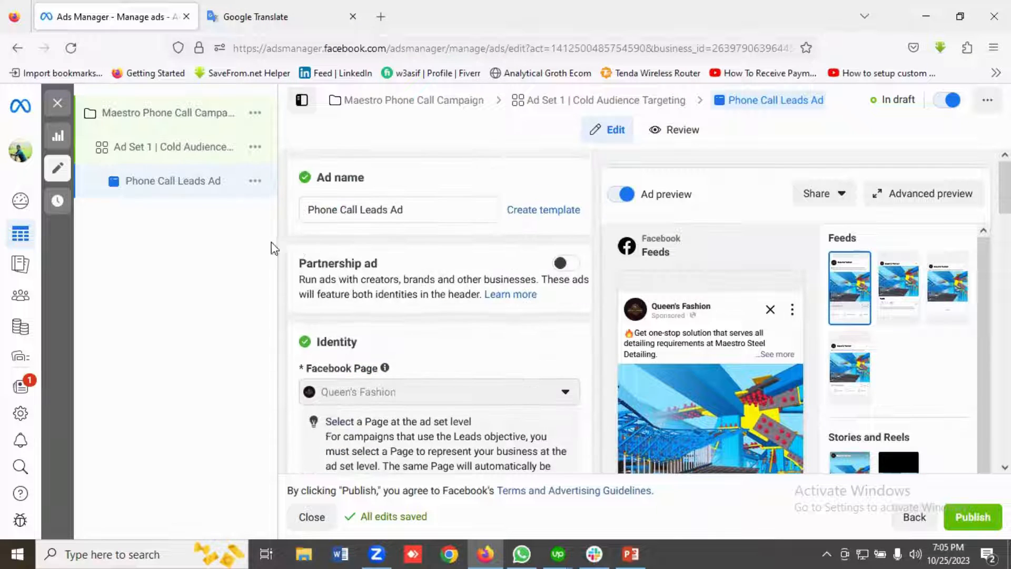
{"action": "left_click", "coordinate": [209, 147]}
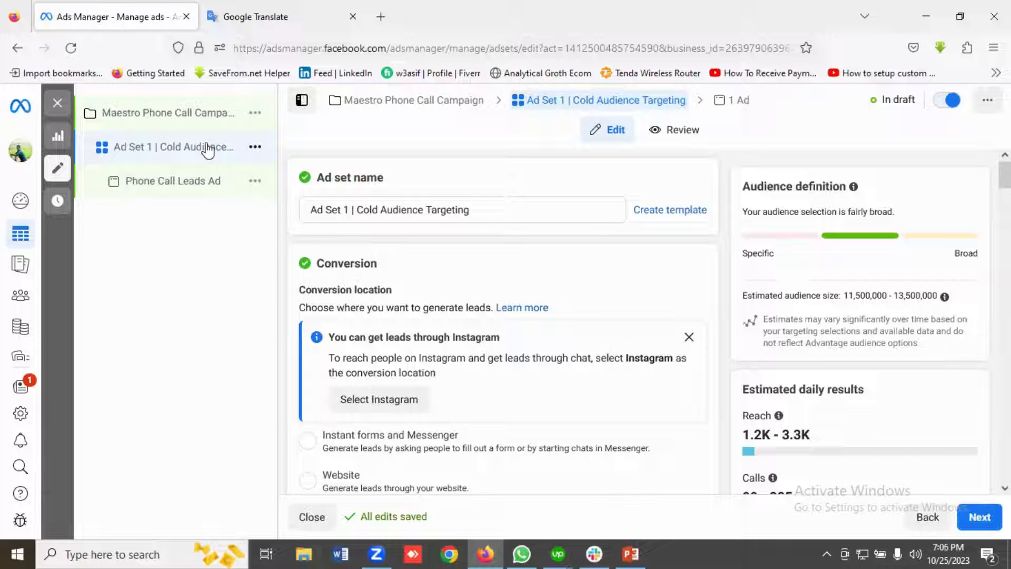
{"action": "left_click", "coordinate": [254, 150]}
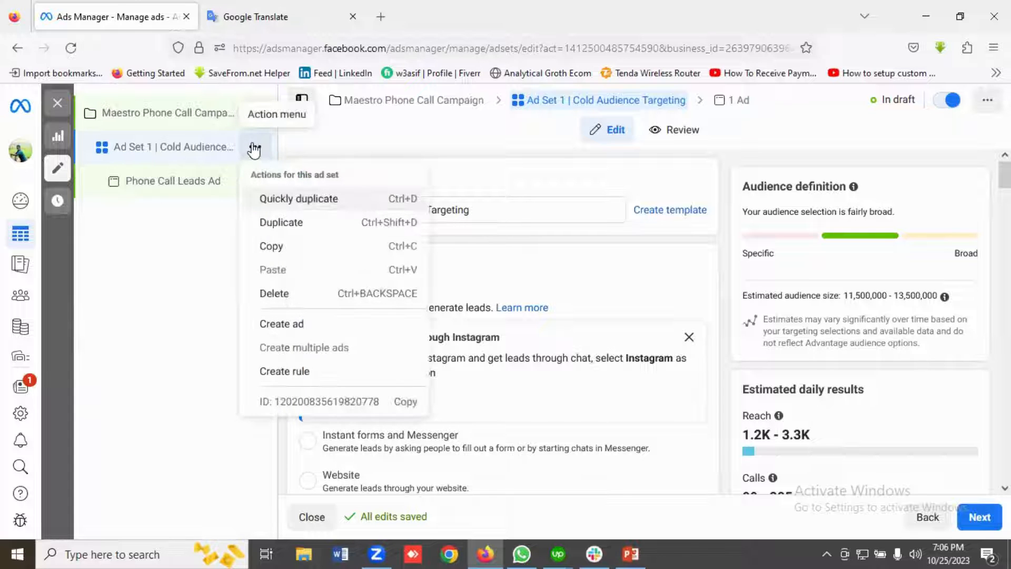
{"action": "left_click", "coordinate": [283, 202]}
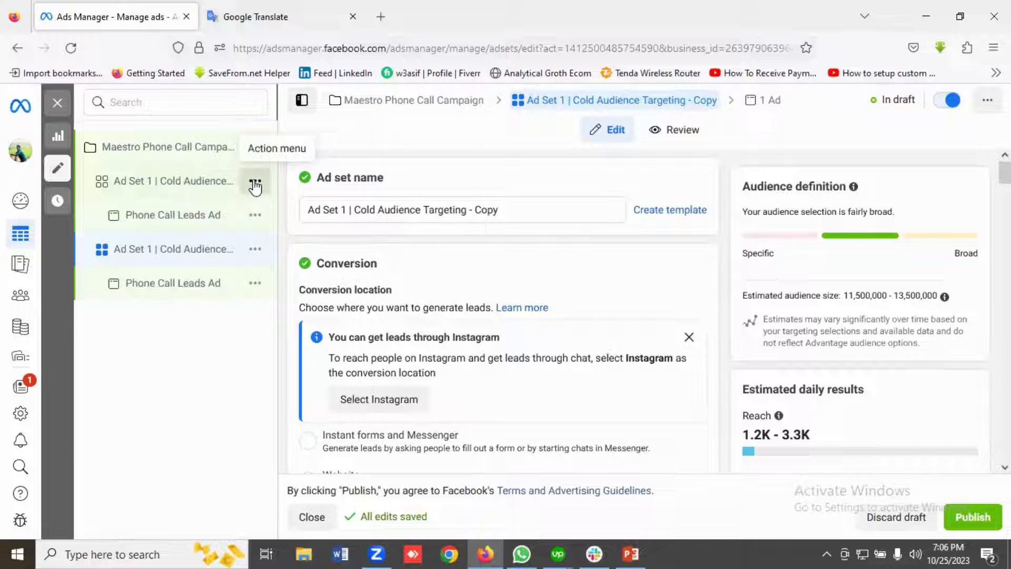
{"action": "left_click", "coordinate": [254, 184]}
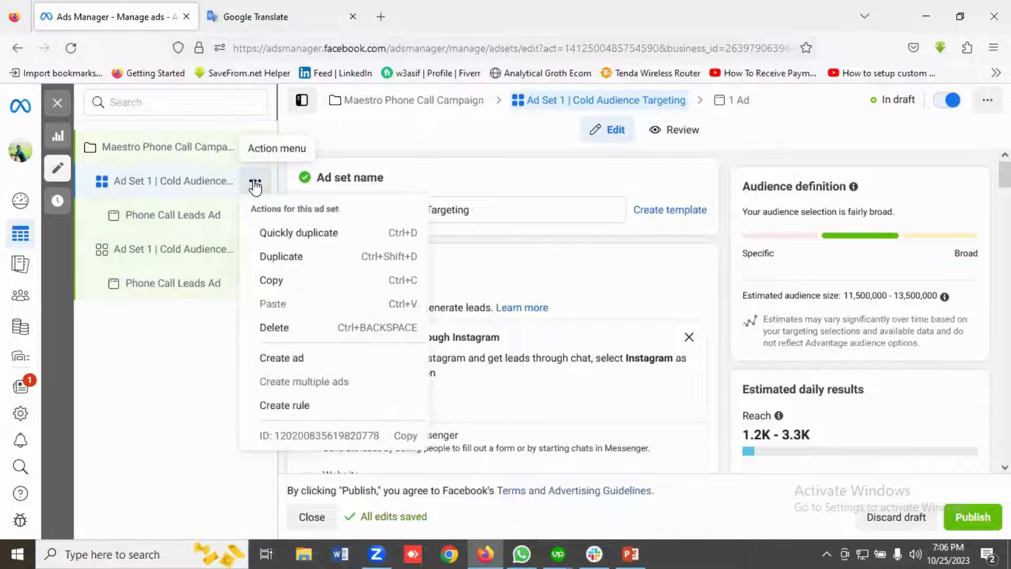
{"action": "left_click", "coordinate": [278, 236]}
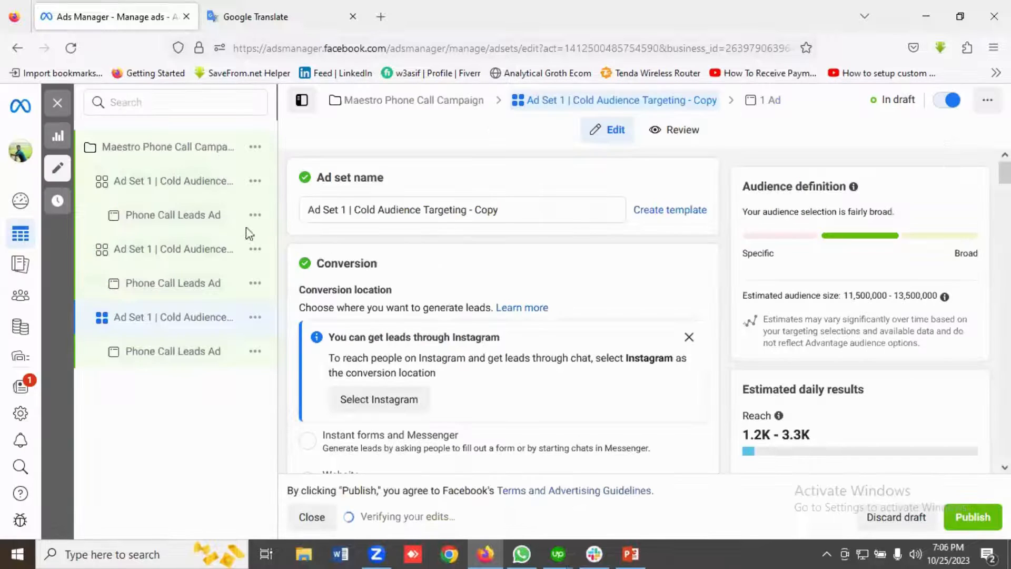
Rename the first copied ad set as "Ad Set 2 | Remarketing audiences using page".
{"action": "left_click", "coordinate": [216, 183]}
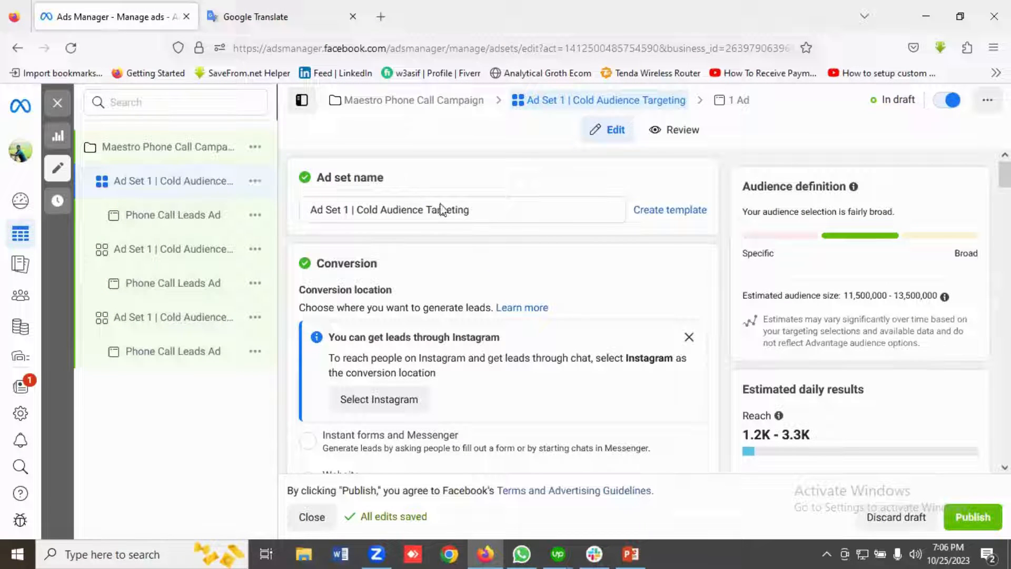
{"action": "left_click", "coordinate": [157, 257]}
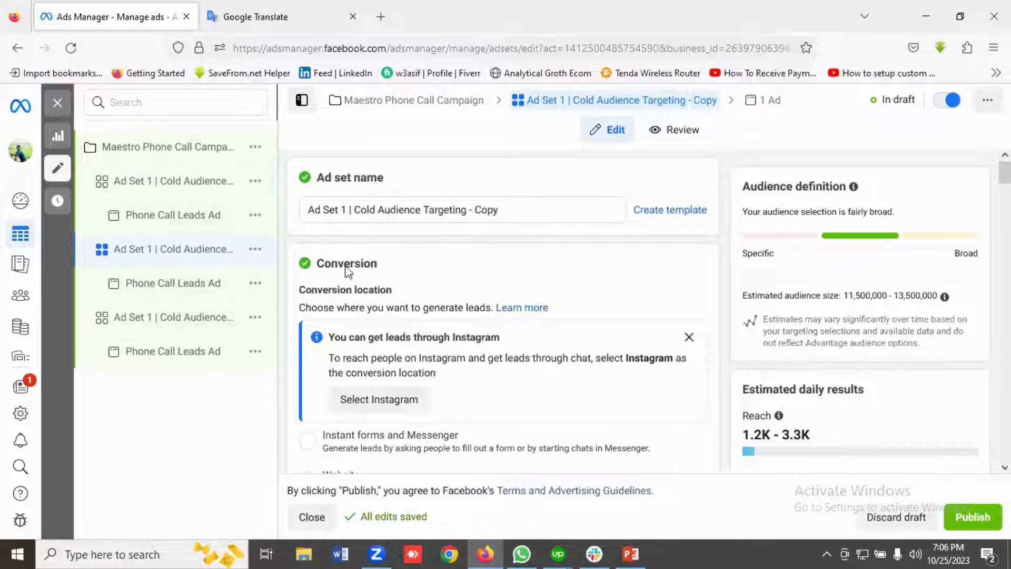
{"action": "left_click", "coordinate": [130, 321]}
{"action": "left_click", "coordinate": [180, 260]}
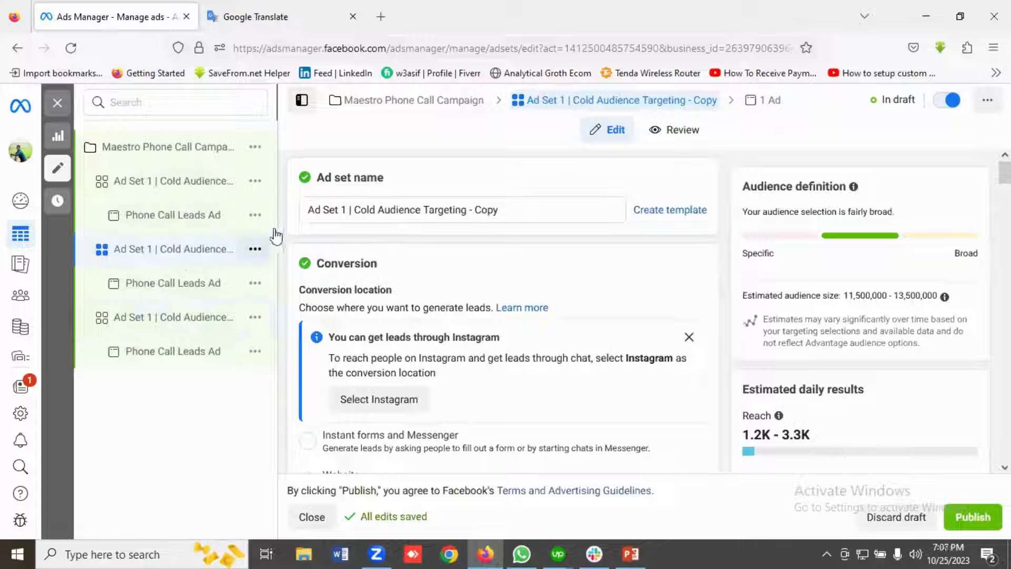
{"action": "left_click", "coordinate": [347, 210]}
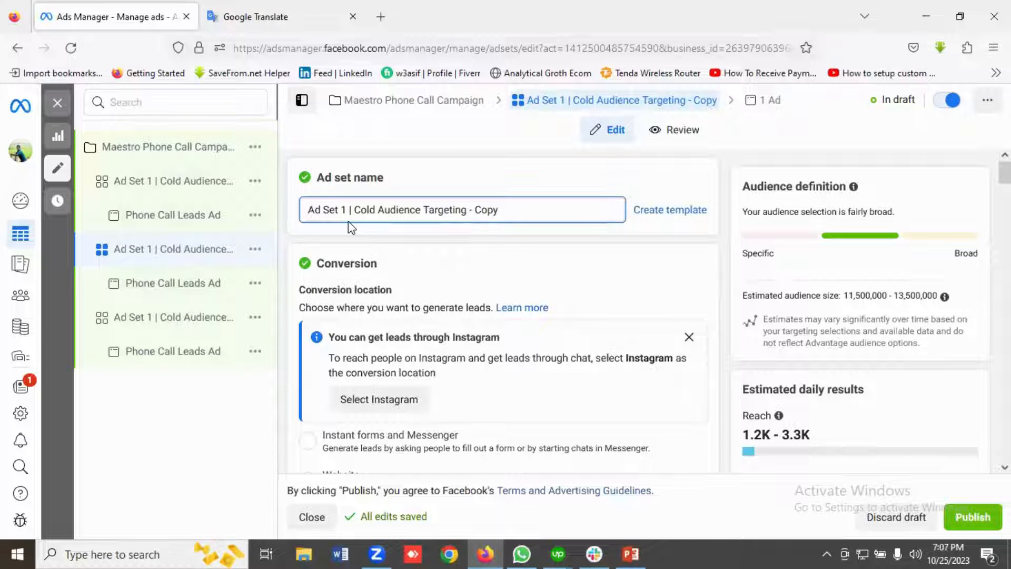
{"action": "key", "text": "BackSpace"}
{"action": "type", "text": "2"}
{"action": "left_click", "coordinate": [500, 213]}
{"action": "key", "text": "BackSpace"}
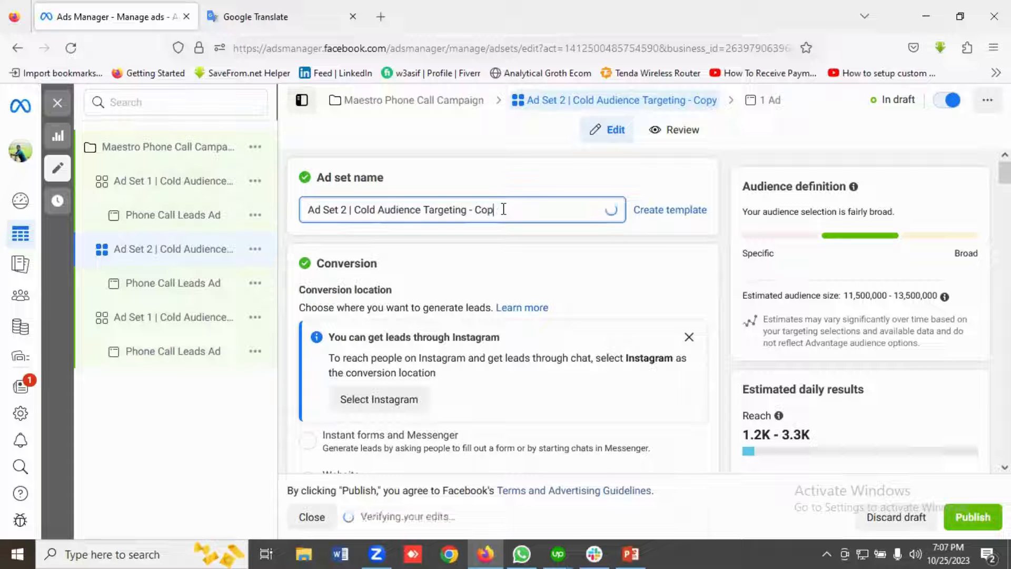
{"action": "key", "text": "BackSpace"}
{"action": "key", "text": "BackSpace"}
{"action": "key", "text": "BackSpace"}
{"action": "key", "text": "BackSpace"}
{"action": "key", "text": "BackSpace"}
{"action": "key", "text": "BackSpace"}
{"action": "key", "text": "BackSpace"}
{"action": "key", "text": "BackSpace"}
{"action": "key", "text": "BackSpace"}
{"action": "key", "text": "BackSpace"}
{"action": "key", "text": "BackSpace"}
{"action": "key", "text": "BackSpace"}
{"action": "key", "text": "BackSpace"}
{"action": "key", "text": "BackSpace"}
{"action": "key", "text": "BackSpace"}
{"action": "key", "text": "BackSpace"}
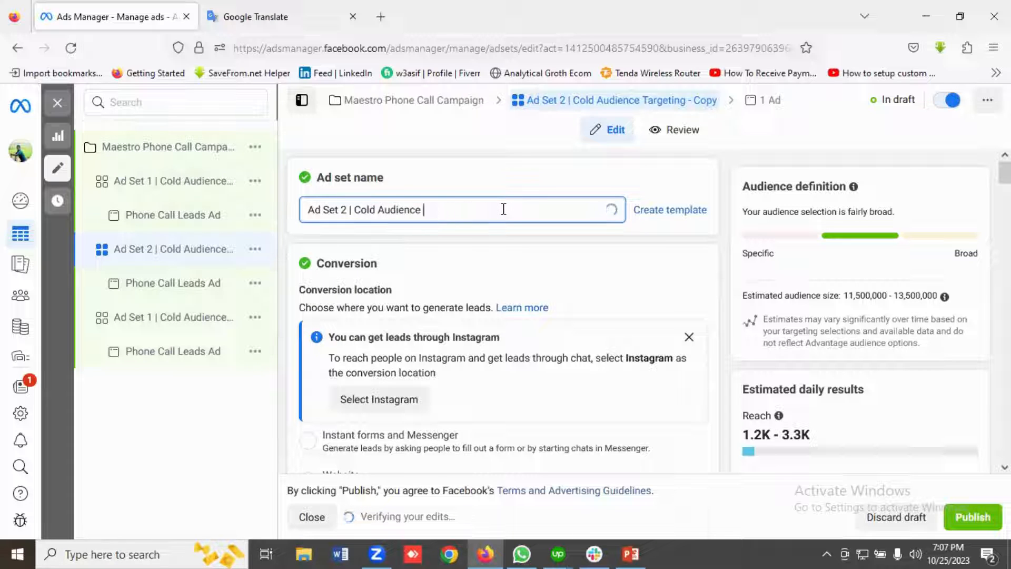
{"action": "key", "text": "BackSpace"}
{"action": "key", "text": "BackSpace"}
{"action": "key", "text": "BackSpace"}
{"action": "key", "text": "BackSpace"}
{"action": "key", "text": "BackSpace"}
{"action": "key", "text": "BackSpace"}
{"action": "key", "text": "BackSpace"}
{"action": "key", "text": "BackSpace"}
{"action": "key", "text": "BackSpace"}
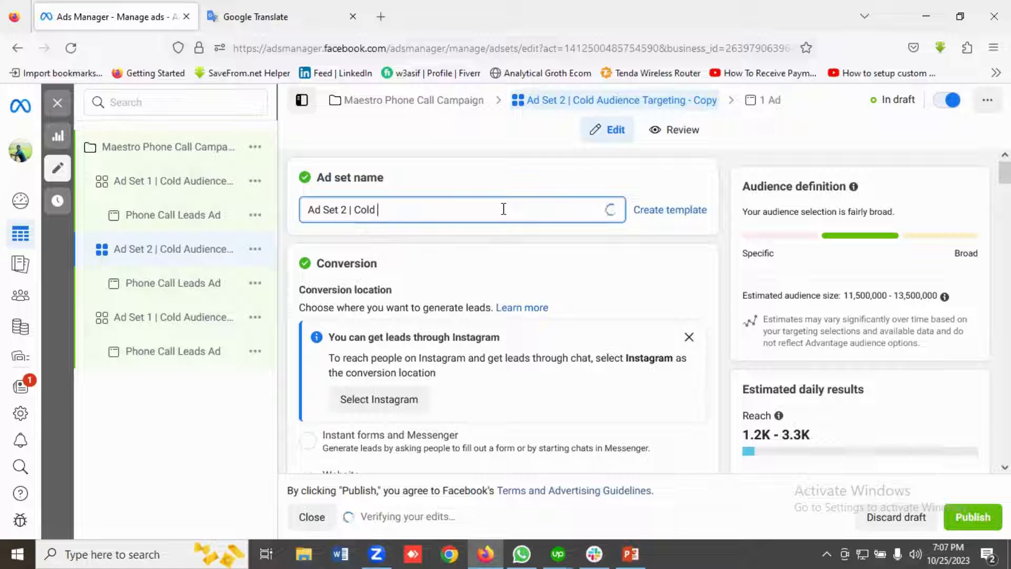
{"action": "key", "text": "BackSpace"}
{"action": "key", "text": "BackSpace"}
{"action": "key", "text": "BackSpace"}
{"action": "key", "text": "BackSpace"}
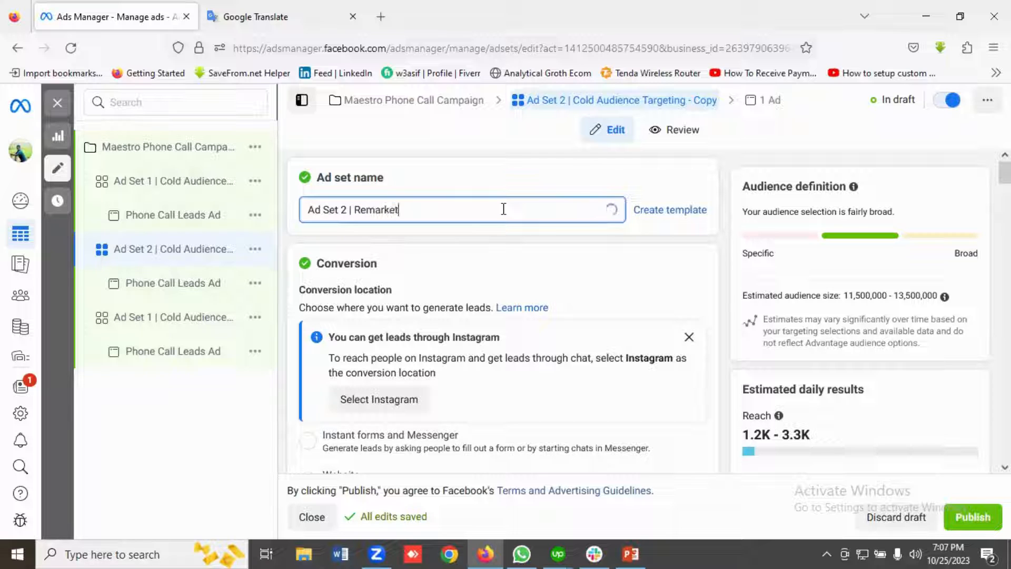
{"action": "type", "text": "Remarketing audiences u"}
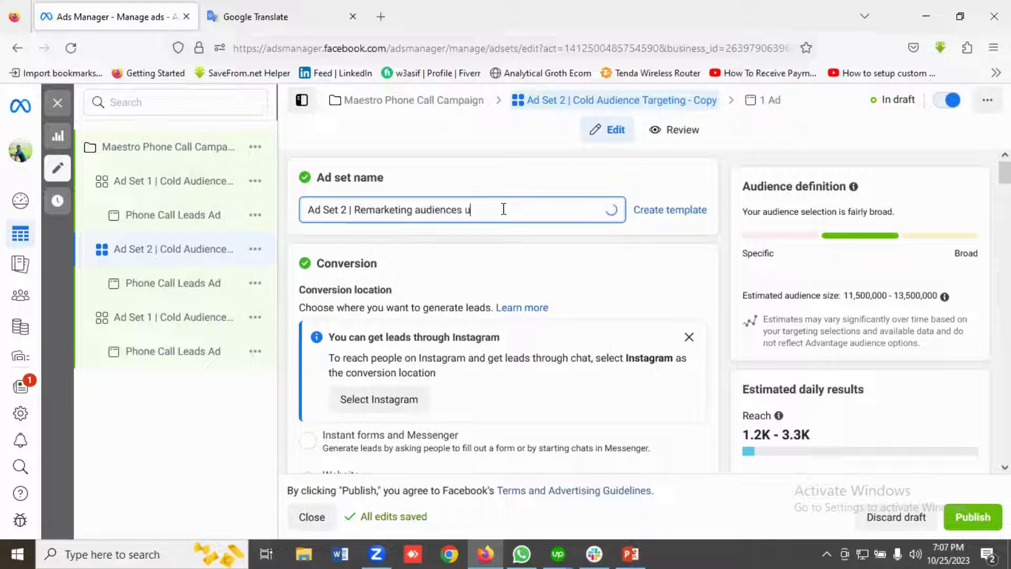
{"action": "type", "text": "sing page"}
Reset Ad Set 2's start date to today in its budget and schedule settings.
{"action": "scroll", "coordinate": [476, 261], "scroll_direction": "down", "scroll_amount": 2}
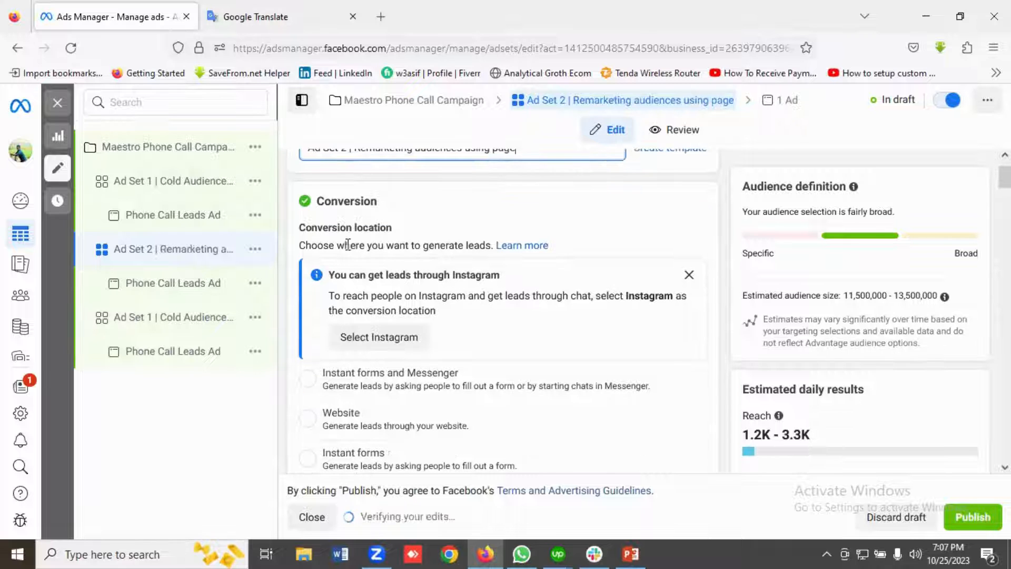
{"action": "scroll", "coordinate": [462, 243], "scroll_direction": "down", "scroll_amount": 5}
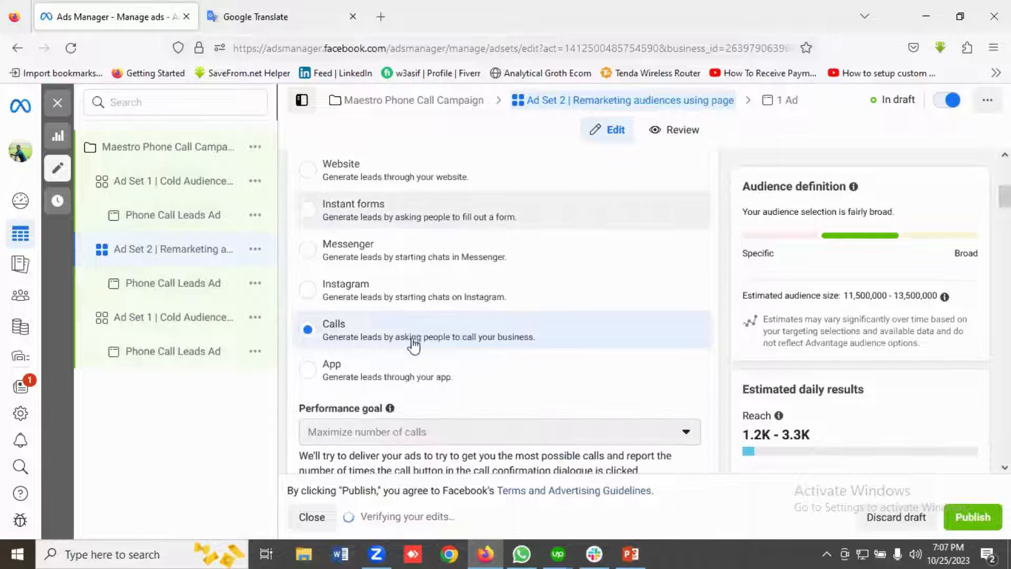
{"action": "scroll", "coordinate": [474, 332], "scroll_direction": "down", "scroll_amount": 4}
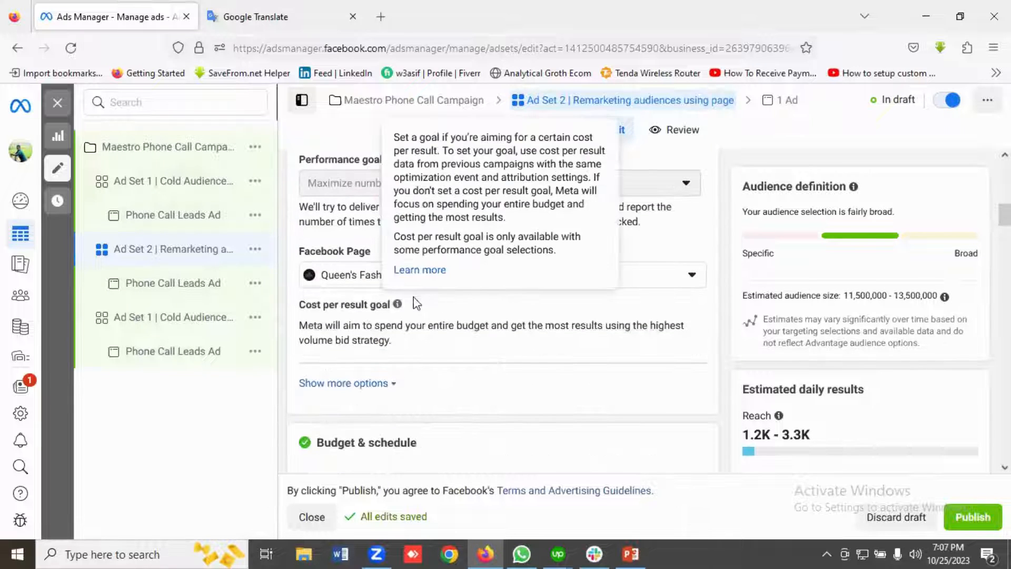
{"action": "scroll", "coordinate": [372, 288], "scroll_direction": "down", "scroll_amount": 4}
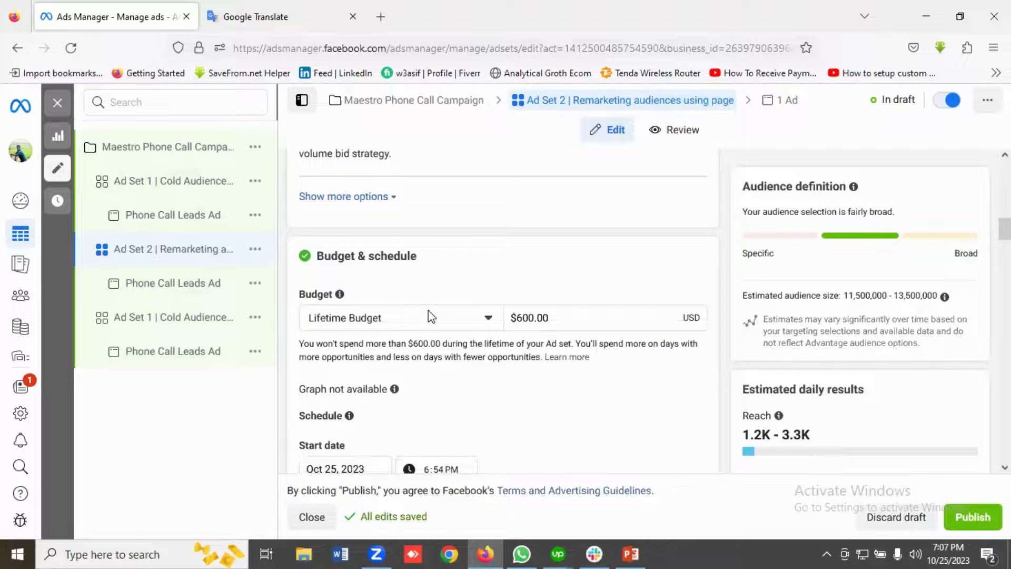
{"action": "scroll", "coordinate": [428, 310], "scroll_direction": "down", "scroll_amount": 1}
{"action": "scroll", "coordinate": [468, 284], "scroll_direction": "down", "scroll_amount": 3}
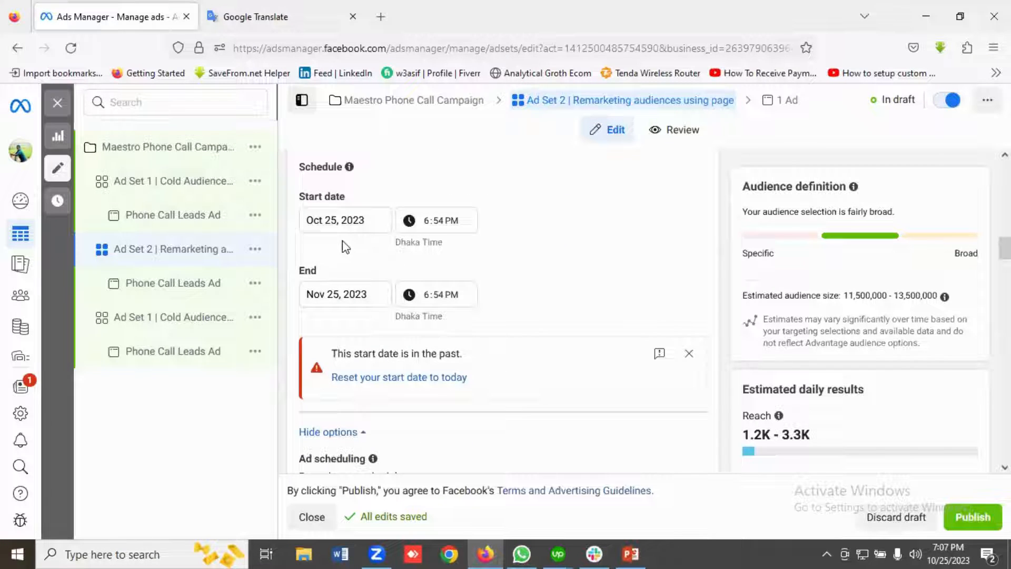
{"action": "scroll", "coordinate": [347, 295], "scroll_direction": "down", "scroll_amount": 1}
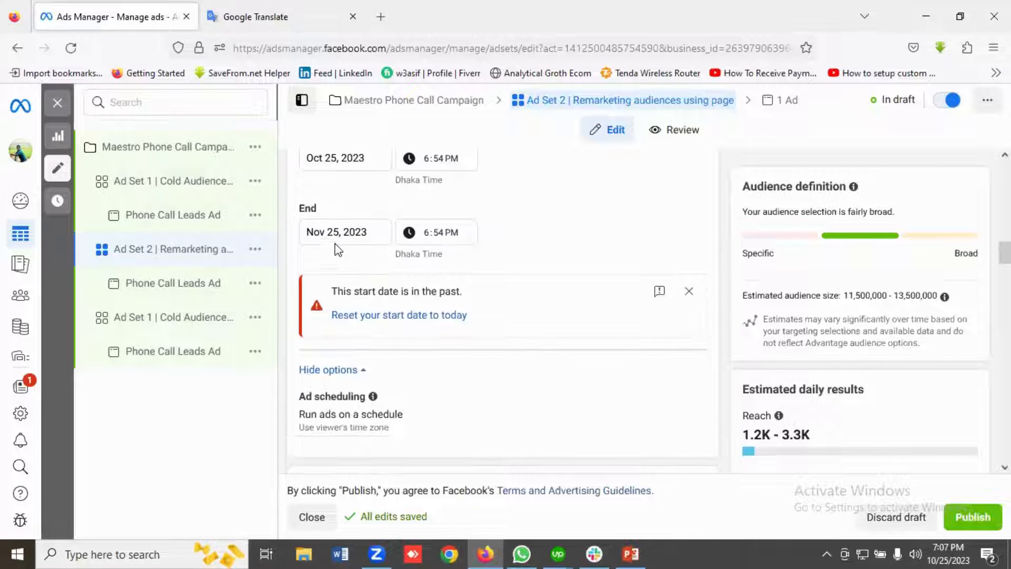
{"action": "left_click", "coordinate": [371, 316]}
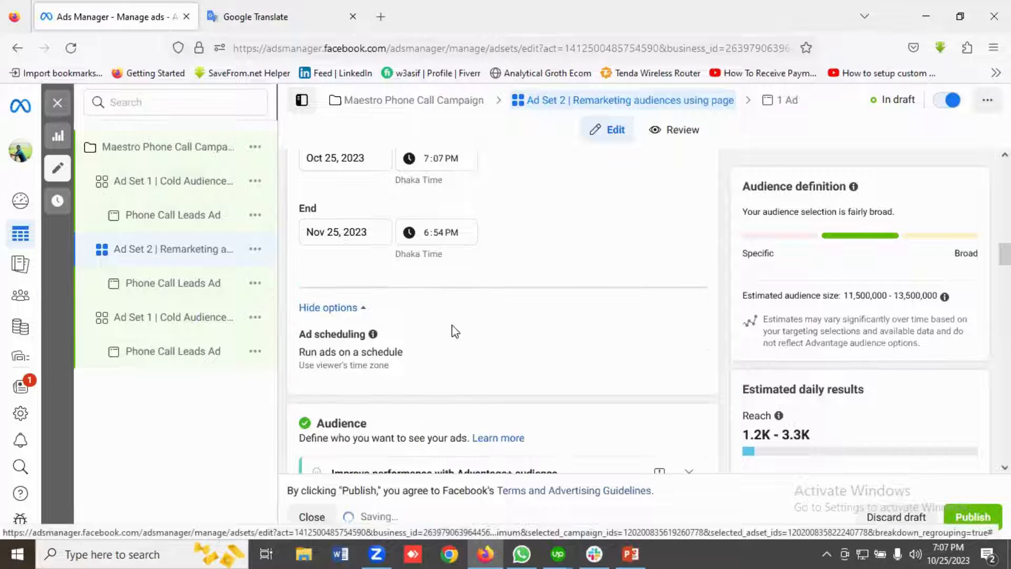
Look over Ad Set 2's audience settings and dismiss the Advantage+ audience recommendation.
{"action": "scroll", "coordinate": [459, 332], "scroll_direction": "down", "scroll_amount": 4}
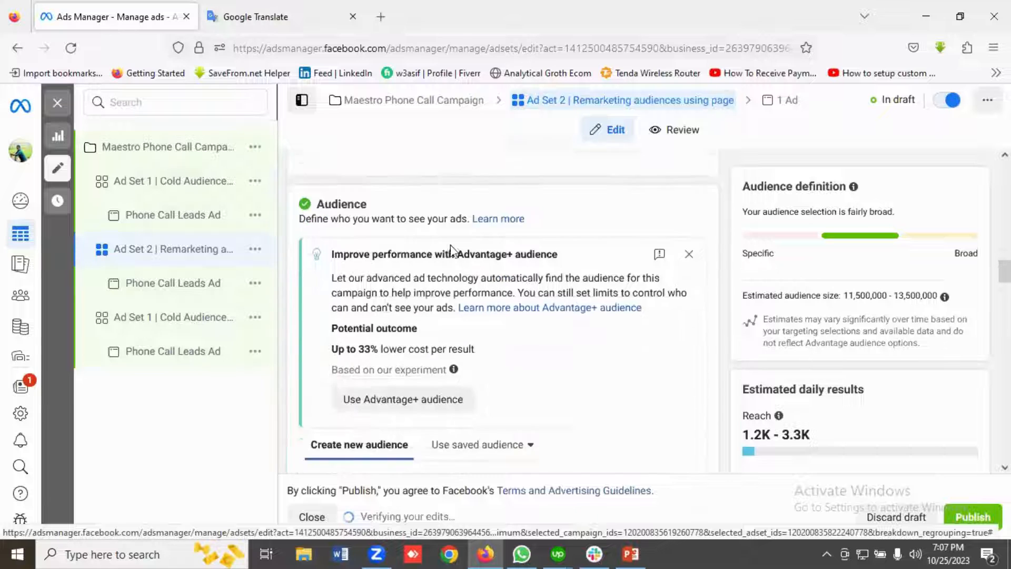
{"action": "scroll", "coordinate": [458, 256], "scroll_direction": "down", "scroll_amount": 1}
{"action": "scroll", "coordinate": [458, 254], "scroll_direction": "up", "scroll_amount": 2}
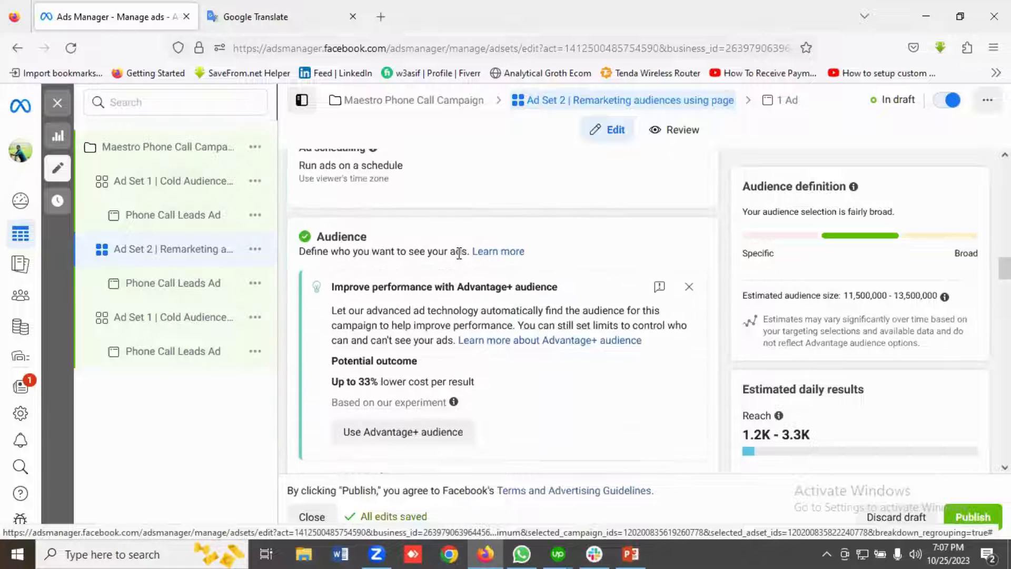
{"action": "scroll", "coordinate": [459, 257], "scroll_direction": "down", "scroll_amount": 5}
{"action": "scroll", "coordinate": [459, 261], "scroll_direction": "down", "scroll_amount": 1}
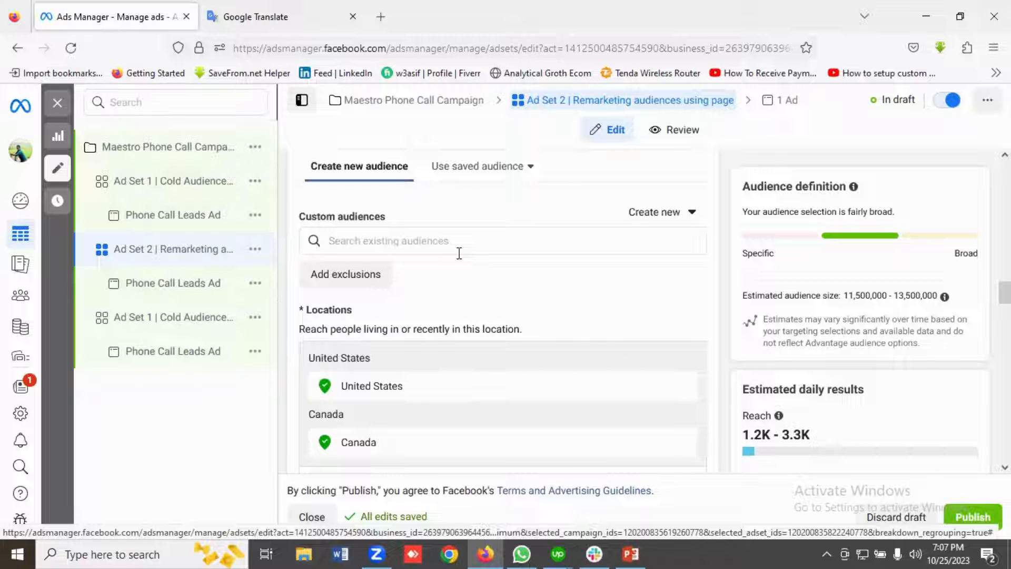
{"action": "scroll", "coordinate": [459, 253], "scroll_direction": "down", "scroll_amount": 4}
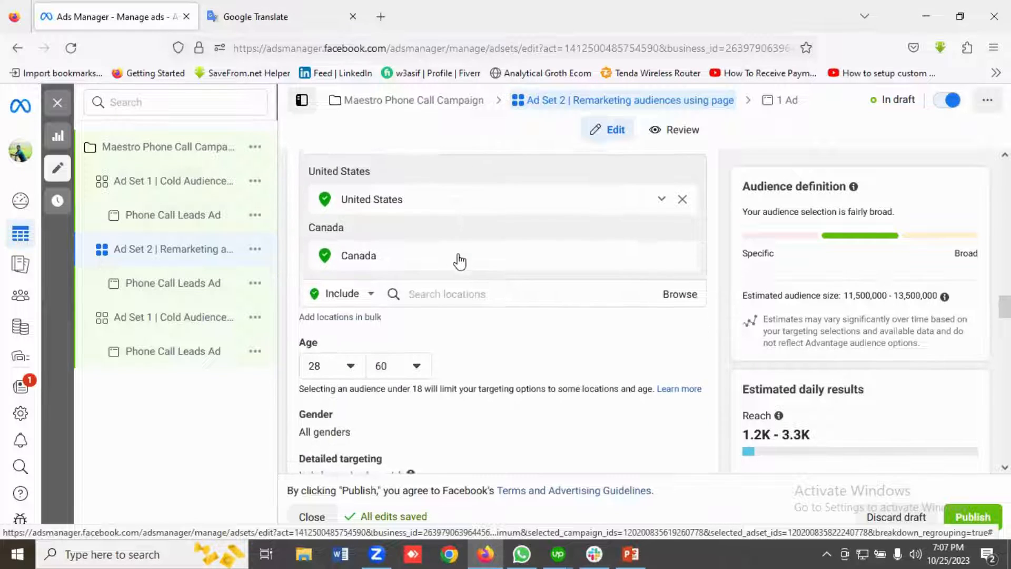
{"action": "scroll", "coordinate": [458, 258], "scroll_direction": "up", "scroll_amount": 3}
{"action": "scroll", "coordinate": [457, 254], "scroll_direction": "up", "scroll_amount": 6}
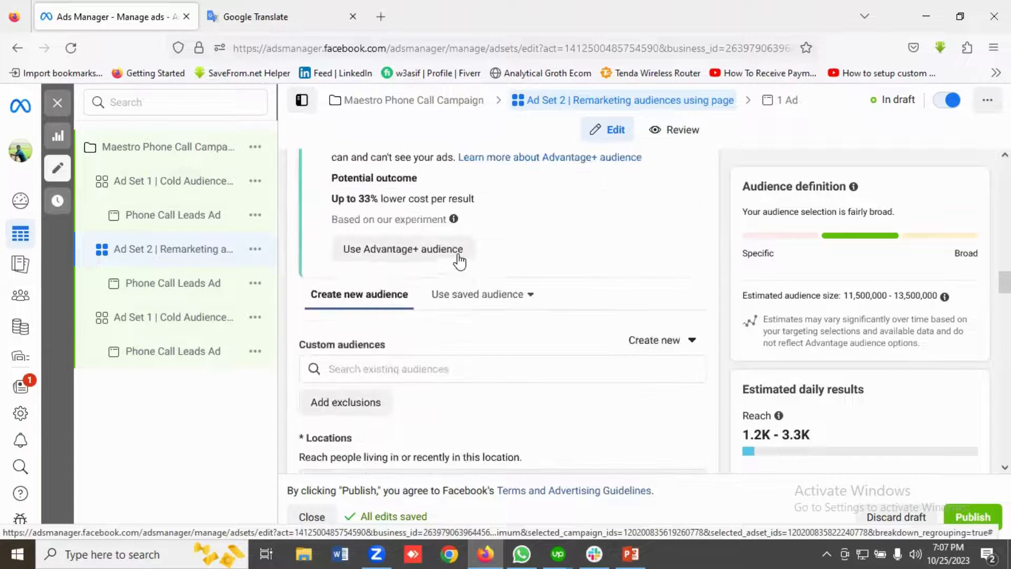
{"action": "scroll", "coordinate": [459, 253], "scroll_direction": "up", "scroll_amount": 1}
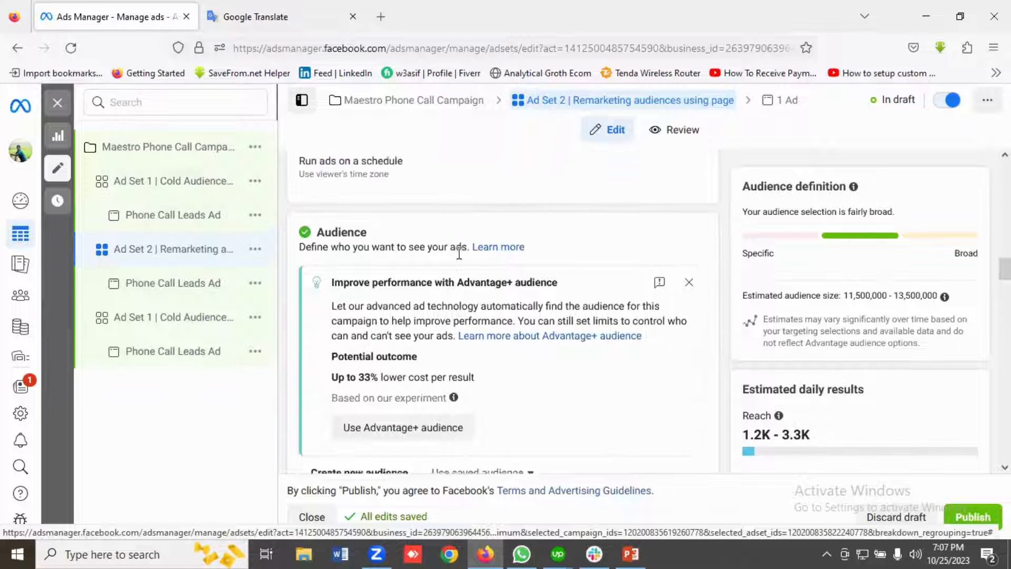
{"action": "left_click", "coordinate": [689, 287]}
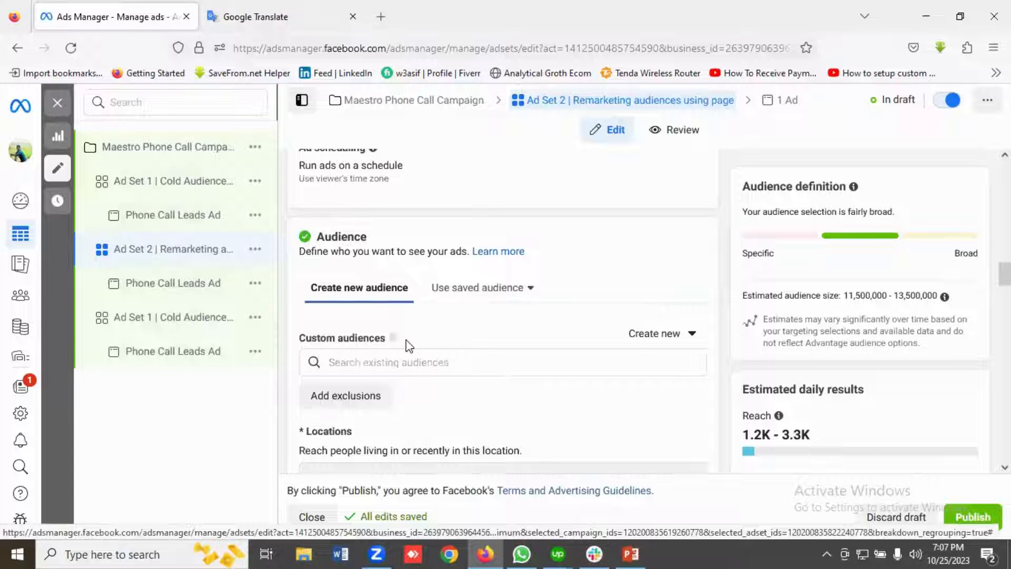
Open the search of existing custom audiences for Ad Set 2.
{"action": "scroll", "coordinate": [400, 340], "scroll_direction": "down", "scroll_amount": 1}
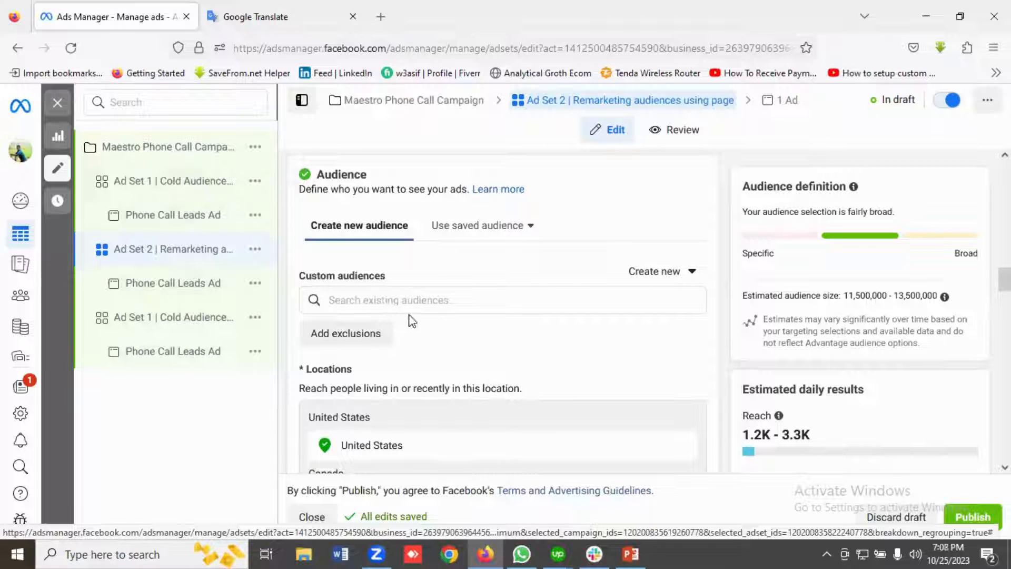
{"action": "scroll", "coordinate": [405, 316], "scroll_direction": "down", "scroll_amount": 1}
{"action": "left_click", "coordinate": [369, 238]}
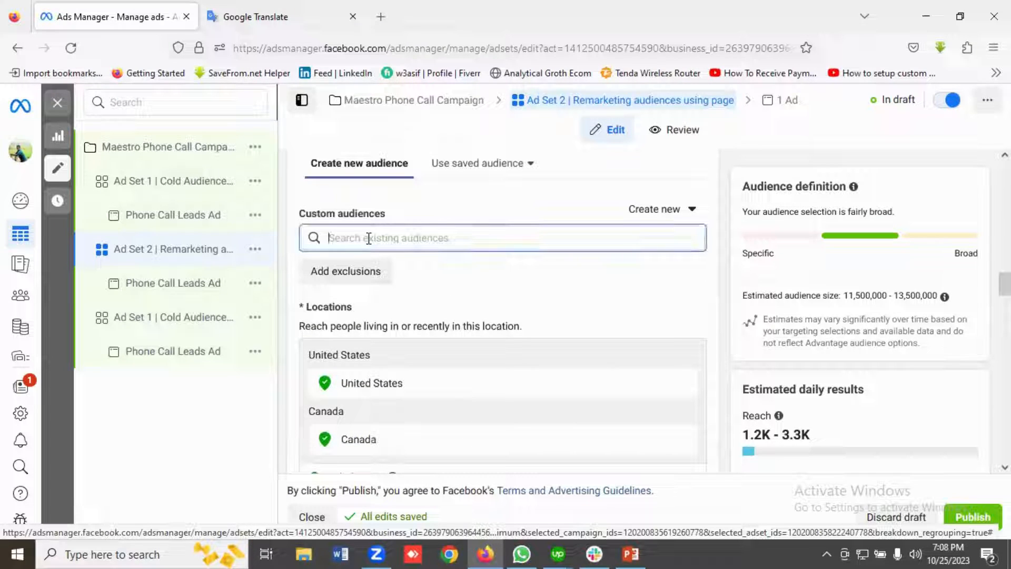
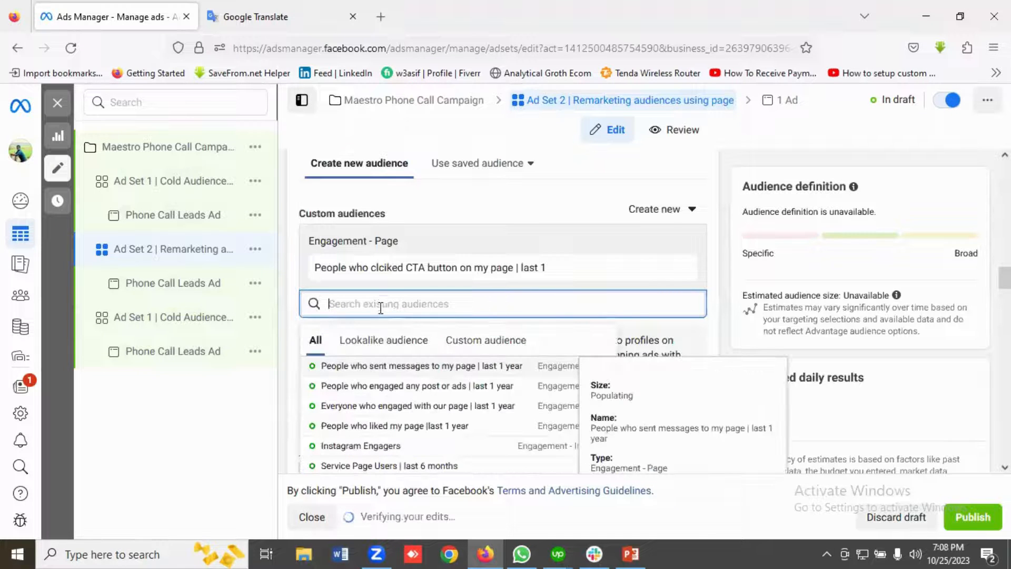
Add the page's 1-year custom audiences of message senders, people who engaged any post or ads, and everyone who engaged to Ad Set 2.
{"action": "left_click", "coordinate": [388, 368]}
{"action": "left_click", "coordinate": [365, 333]}
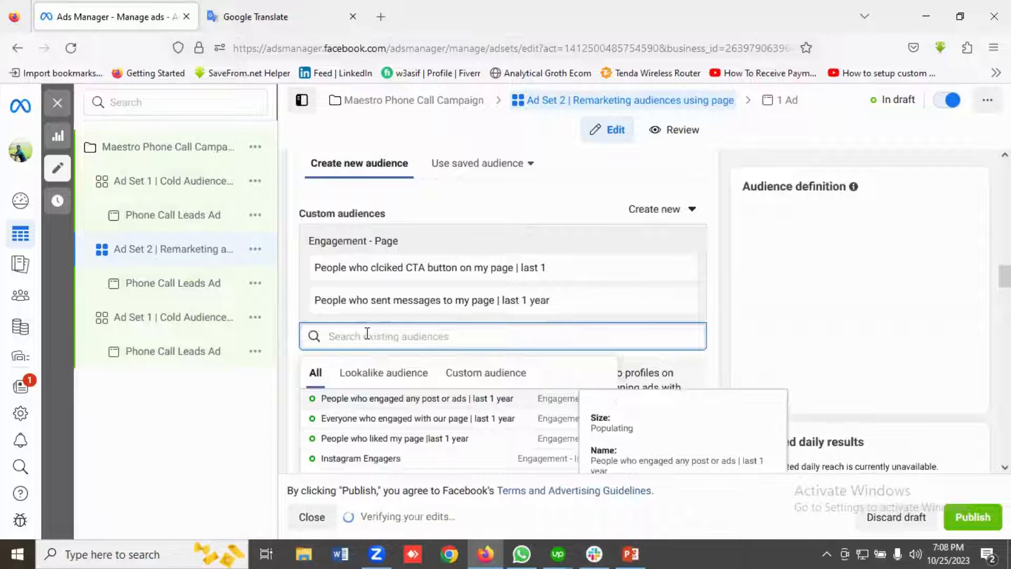
{"action": "left_click", "coordinate": [372, 400]}
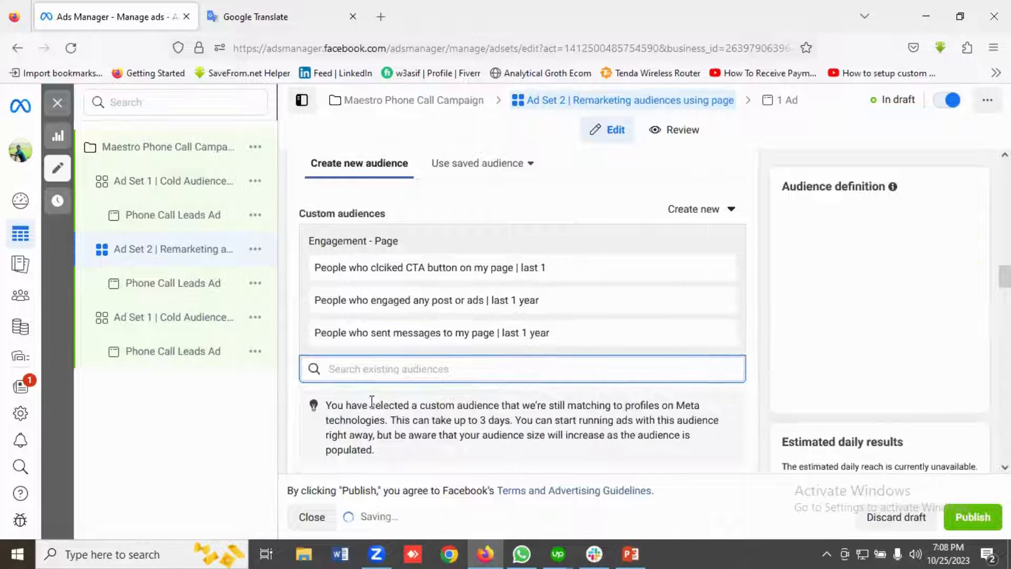
{"action": "left_click", "coordinate": [364, 367]}
{"action": "scroll", "coordinate": [365, 365], "scroll_direction": "down", "scroll_amount": 1}
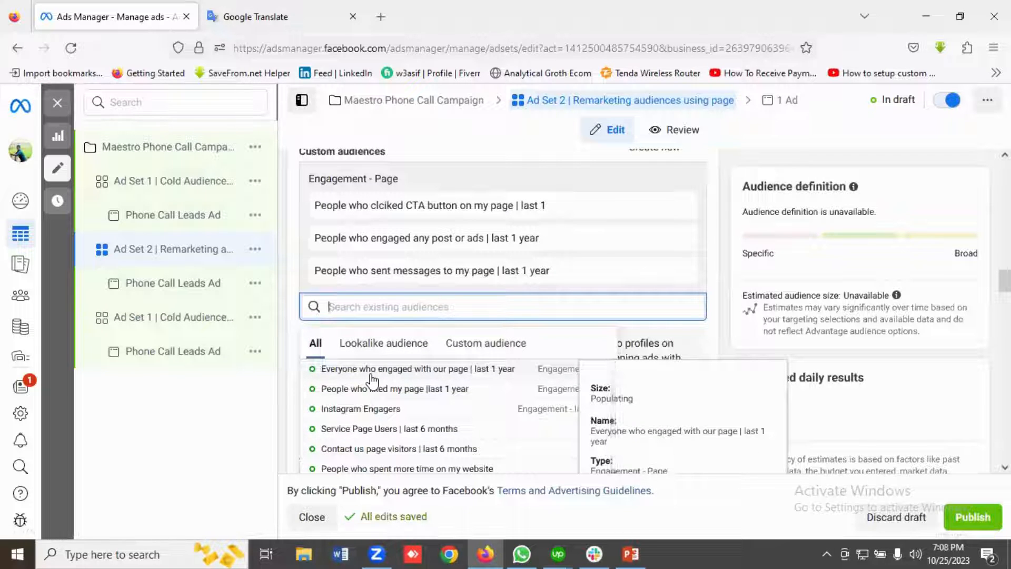
{"action": "left_click", "coordinate": [371, 371]}
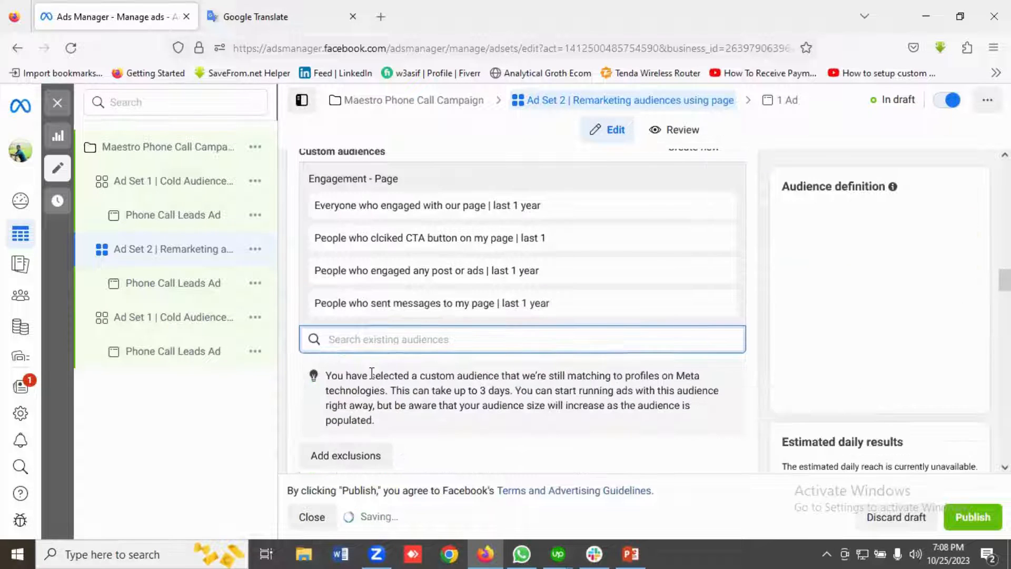
Add the custom audiences "People who liked my page |last 1 year" and "Instagram Engagers" to Ad Set 2.
{"action": "left_click", "coordinate": [357, 337]}
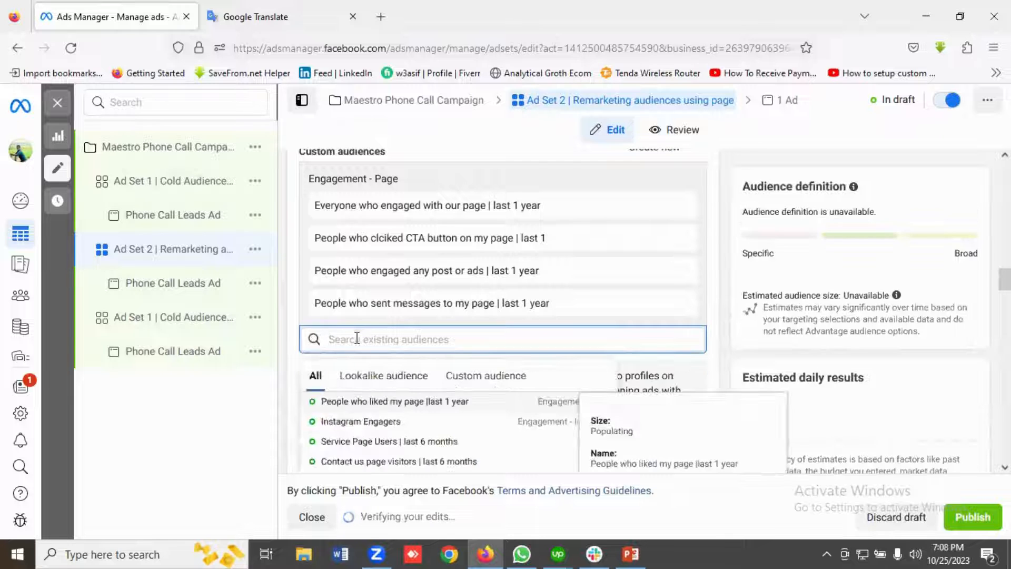
{"action": "left_click", "coordinate": [377, 408]}
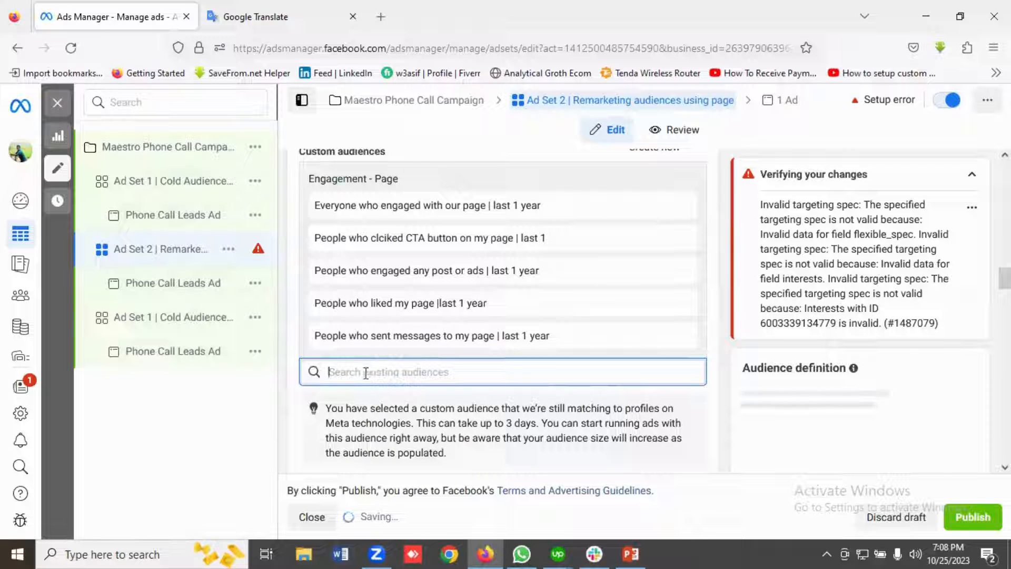
{"action": "left_click", "coordinate": [366, 373]}
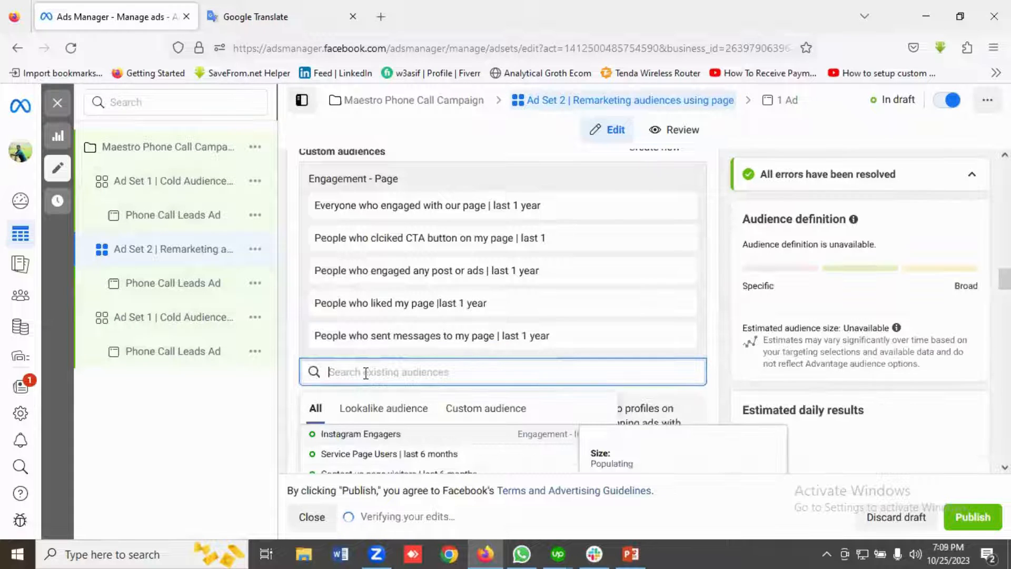
{"action": "left_click", "coordinate": [370, 435]}
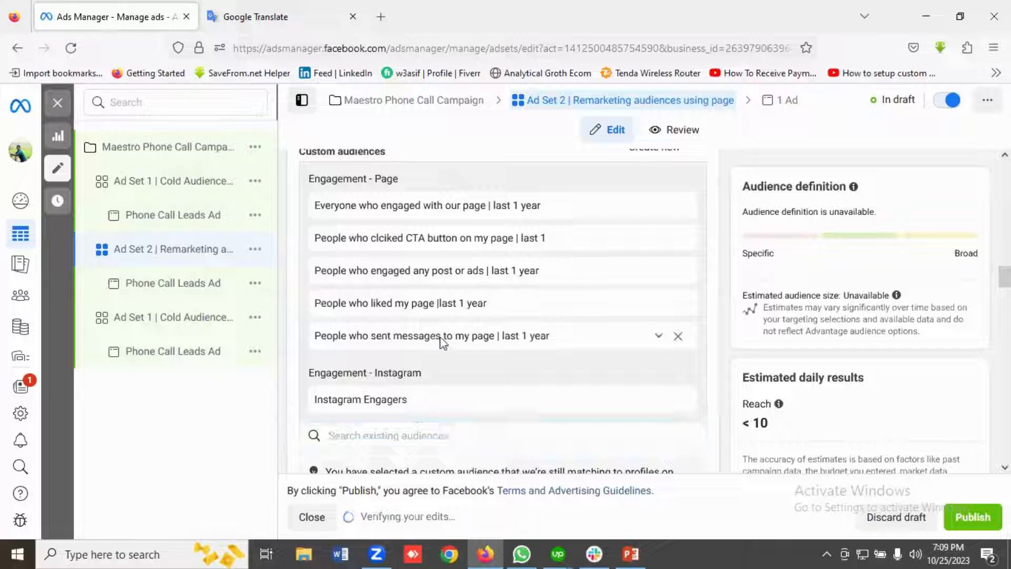
Turn off Advantage custom audience so Ad Set 2 does not reach people beyond its custom audiences.
{"action": "scroll", "coordinate": [442, 342], "scroll_direction": "down", "scroll_amount": 1}
{"action": "scroll", "coordinate": [442, 343], "scroll_direction": "up", "scroll_amount": 2}
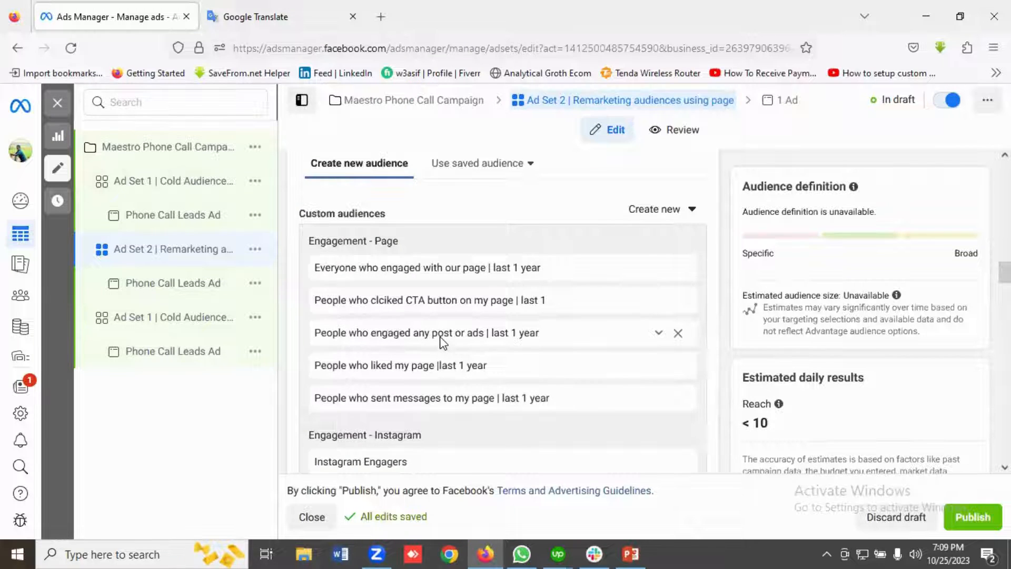
{"action": "scroll", "coordinate": [442, 343], "scroll_direction": "down", "scroll_amount": 6}
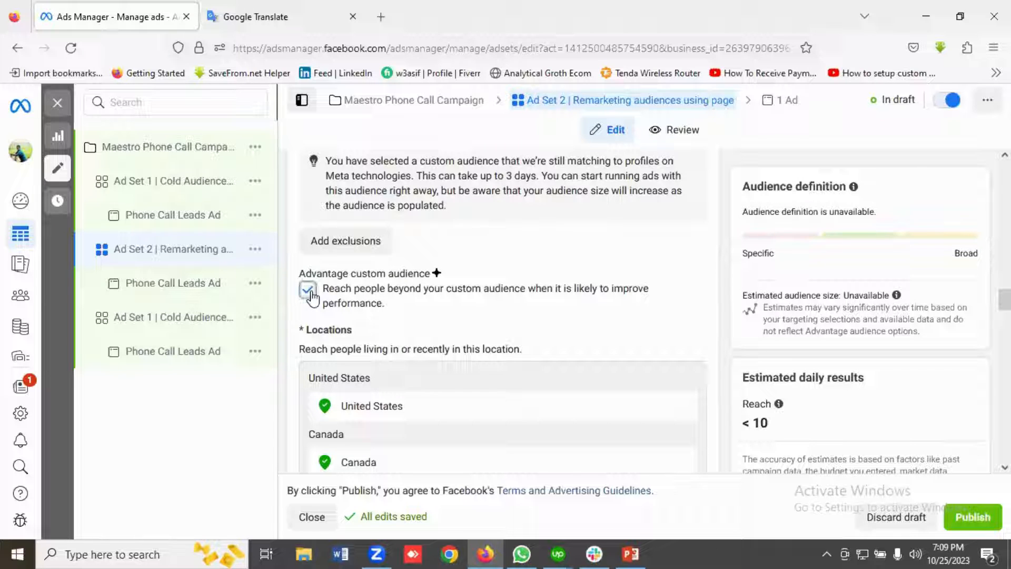
{"action": "left_click", "coordinate": [309, 291]}
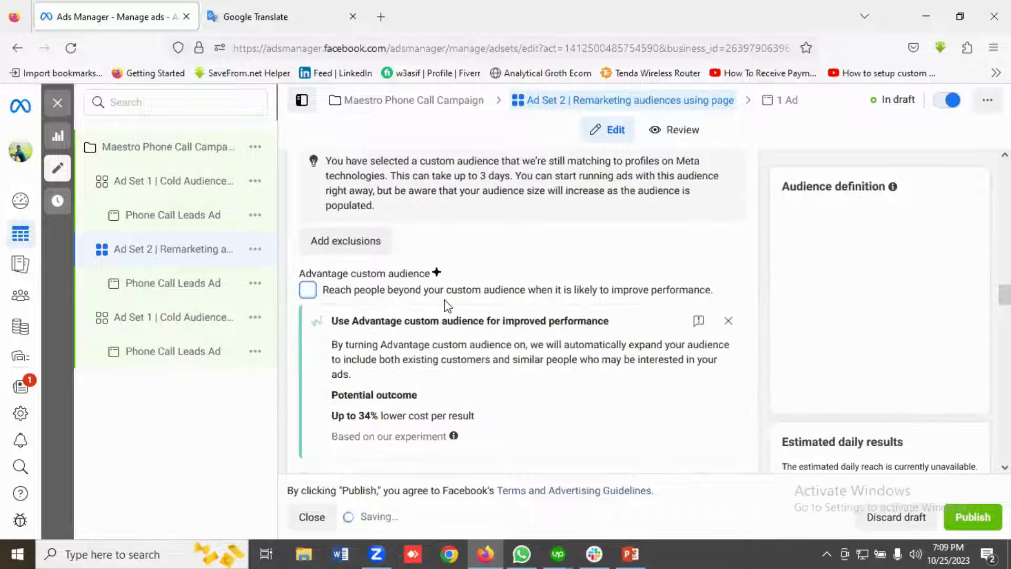
Set Ad Set 2's audience age range to 18 through 65+.
{"action": "scroll", "coordinate": [481, 315], "scroll_direction": "down", "scroll_amount": 1}
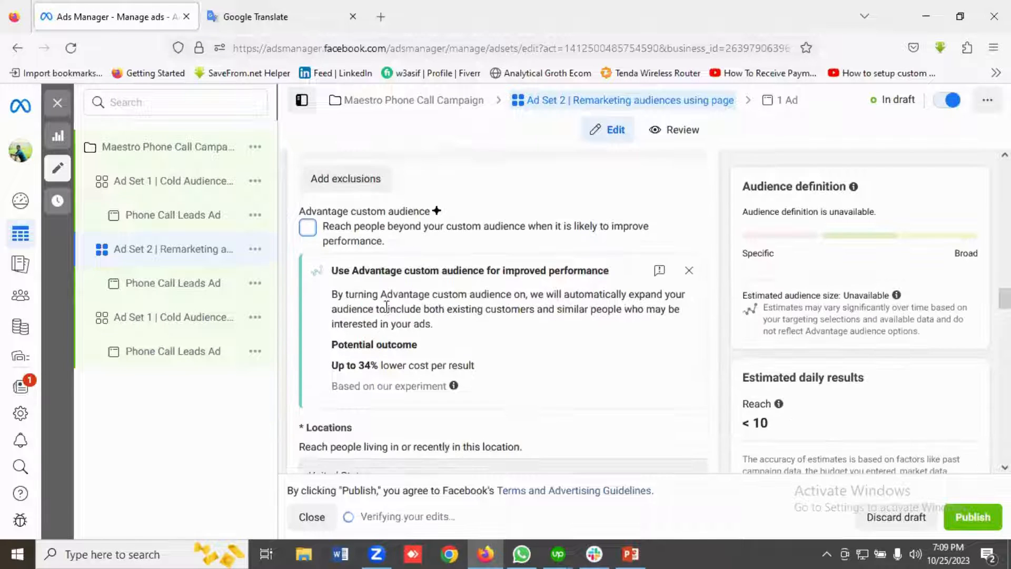
{"action": "scroll", "coordinate": [413, 304], "scroll_direction": "down", "scroll_amount": 4}
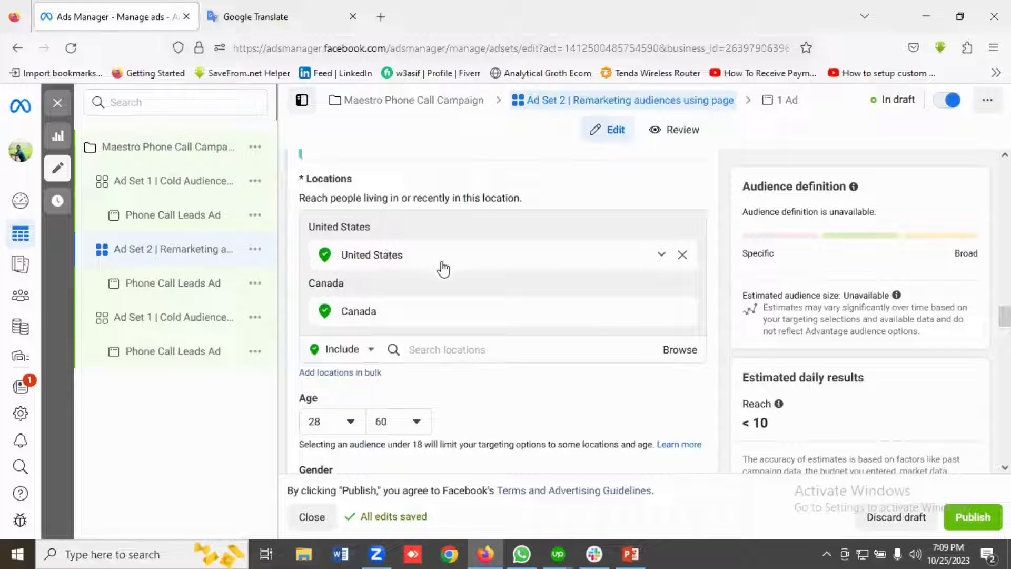
{"action": "scroll", "coordinate": [470, 294], "scroll_direction": "down", "scroll_amount": 2}
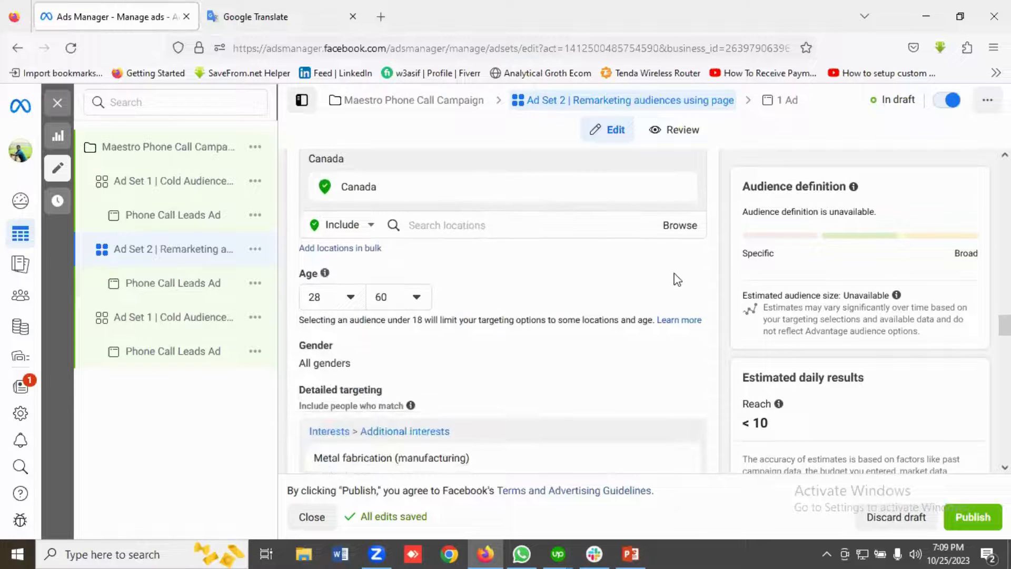
{"action": "left_click", "coordinate": [338, 300]}
{"action": "scroll", "coordinate": [354, 384], "scroll_direction": "up", "scroll_amount": 4}
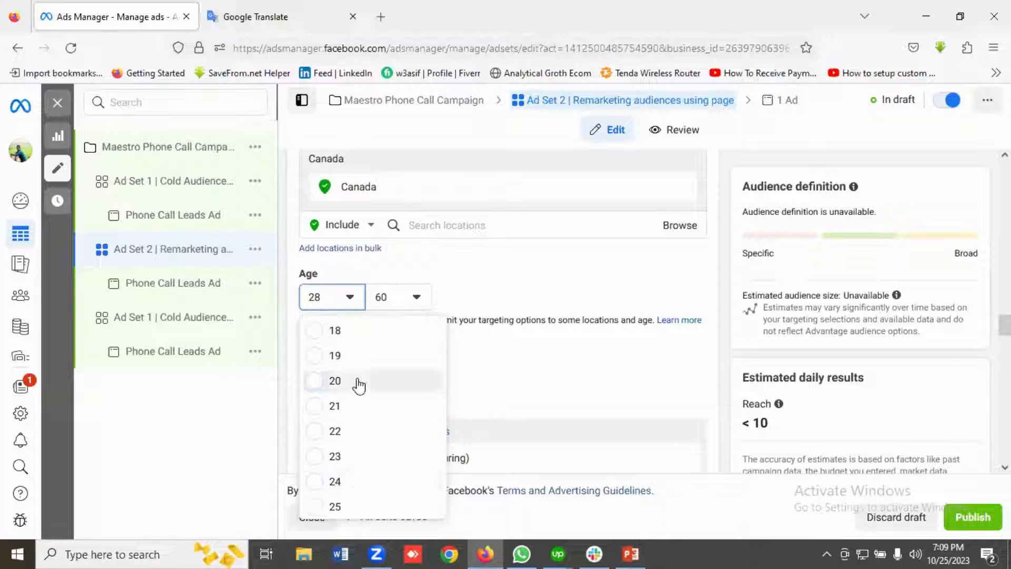
{"action": "left_click", "coordinate": [335, 330]}
{"action": "left_click", "coordinate": [399, 297]}
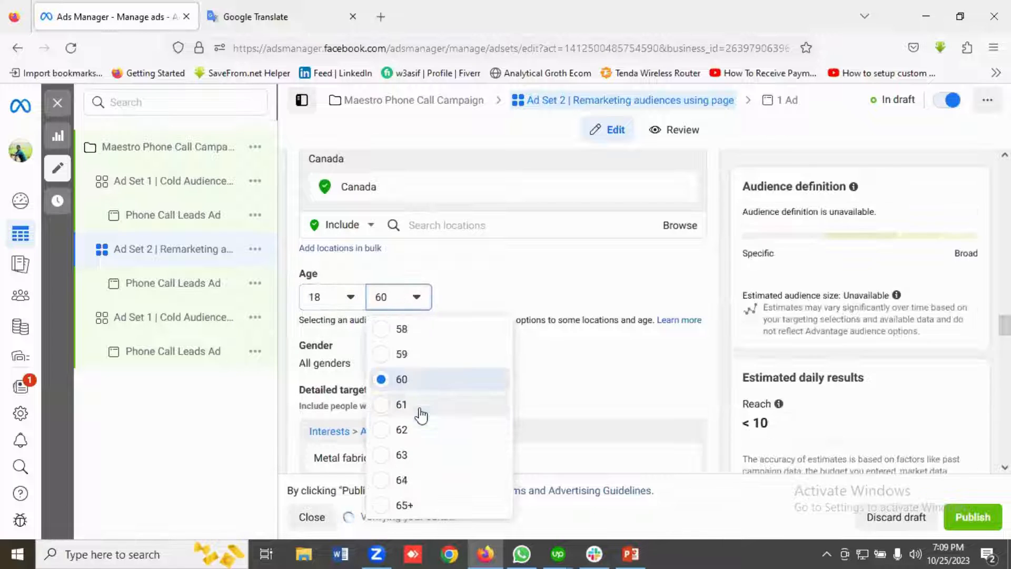
{"action": "left_click", "coordinate": [406, 506]}
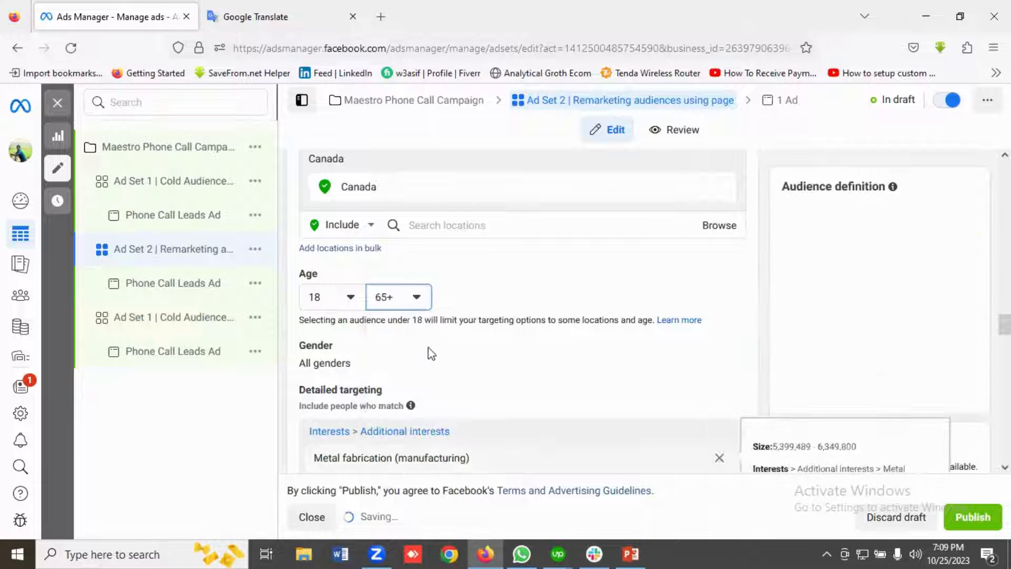
Remove the whole group of additional interests from Ad Set 2's detailed targeting.
{"action": "scroll", "coordinate": [429, 347], "scroll_direction": "down", "scroll_amount": 1}
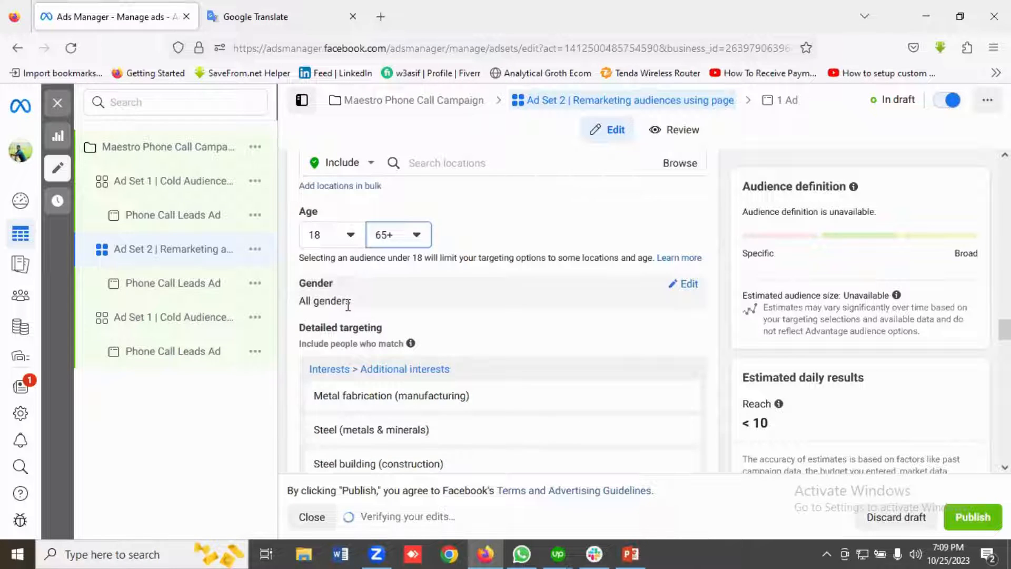
{"action": "scroll", "coordinate": [437, 297], "scroll_direction": "down", "scroll_amount": 1}
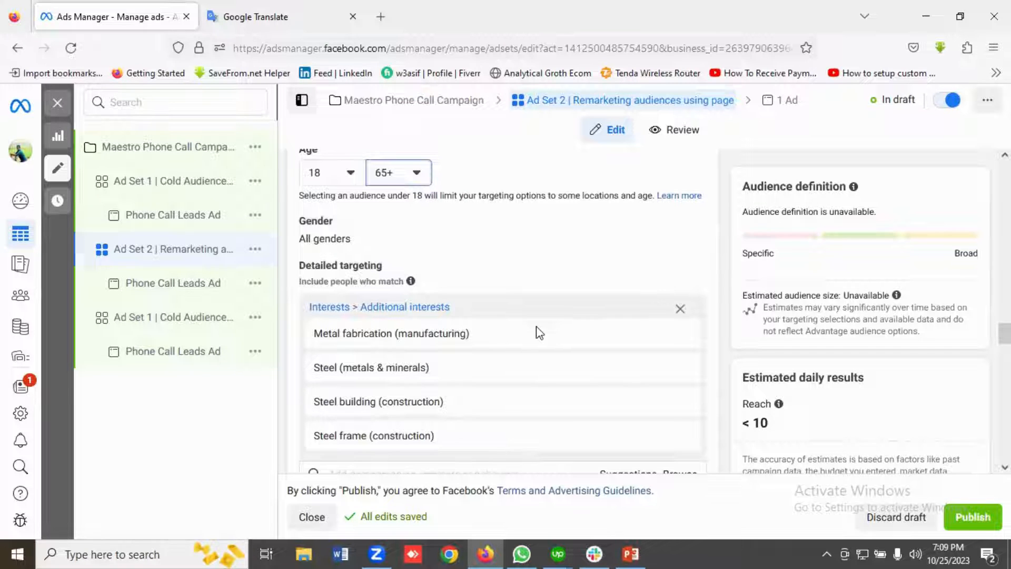
{"action": "scroll", "coordinate": [579, 316], "scroll_direction": "down", "scroll_amount": 1}
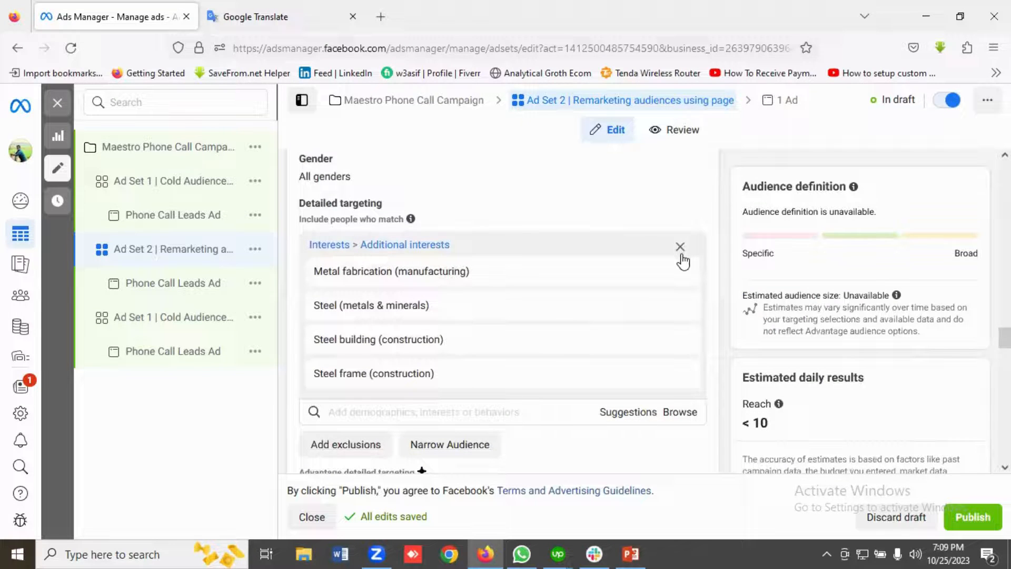
{"action": "left_click", "coordinate": [680, 247]}
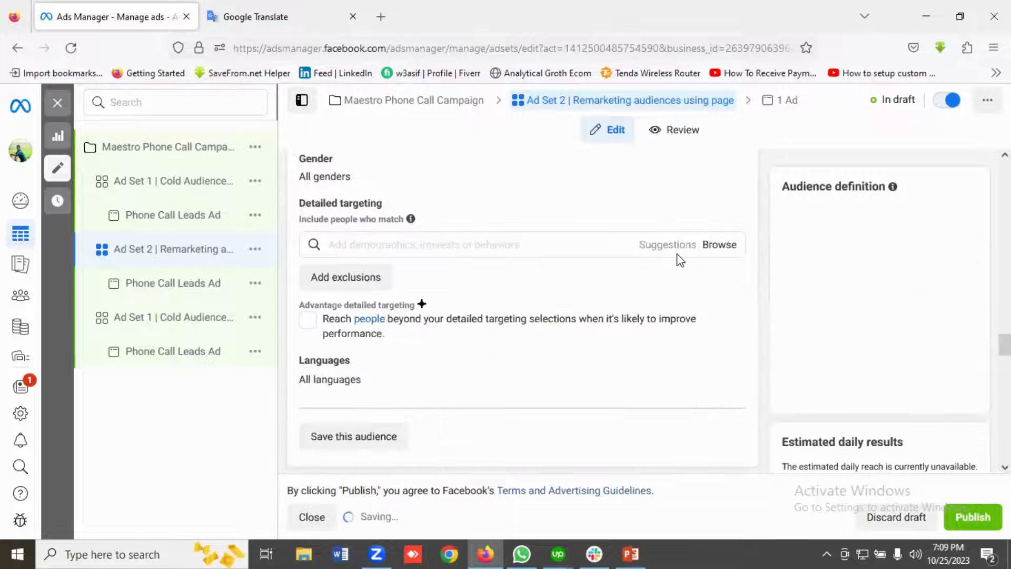
Review Ad Set 2's custom audiences, locations, age range and detailed targeting.
{"action": "scroll", "coordinate": [470, 308], "scroll_direction": "up", "scroll_amount": 12}
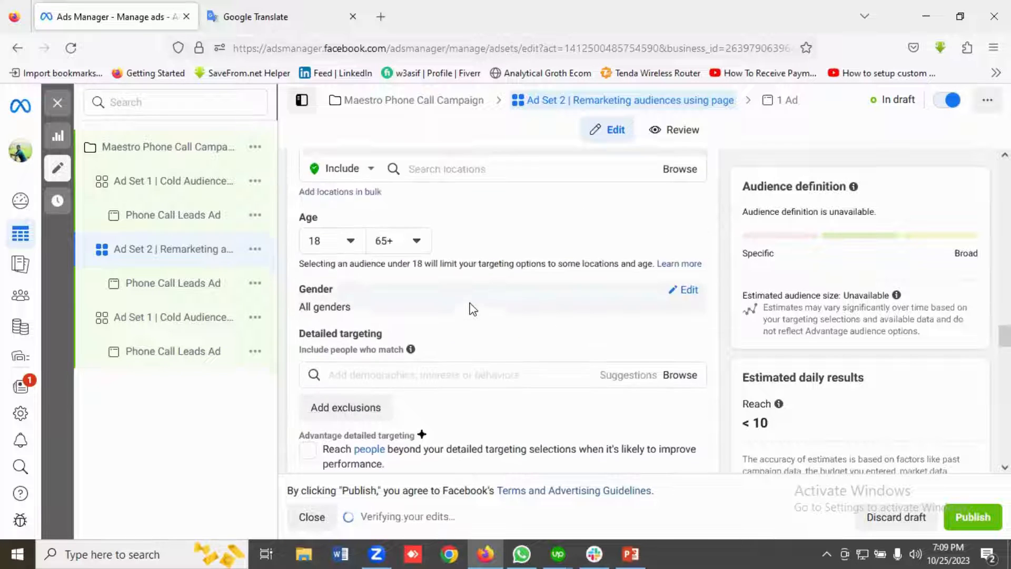
{"action": "scroll", "coordinate": [474, 308], "scroll_direction": "up", "scroll_amount": 8}
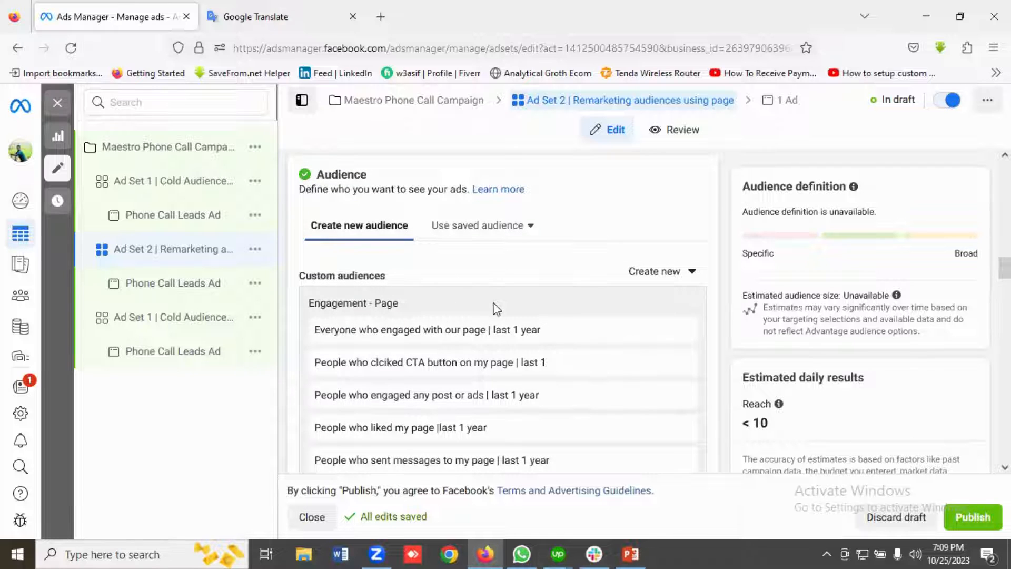
{"action": "scroll", "coordinate": [495, 308], "scroll_direction": "down", "scroll_amount": 1}
{"action": "scroll", "coordinate": [474, 300], "scroll_direction": "up", "scroll_amount": 1}
{"action": "scroll", "coordinate": [457, 289], "scroll_direction": "down", "scroll_amount": 3}
{"action": "scroll", "coordinate": [456, 292], "scroll_direction": "up", "scroll_amount": 2}
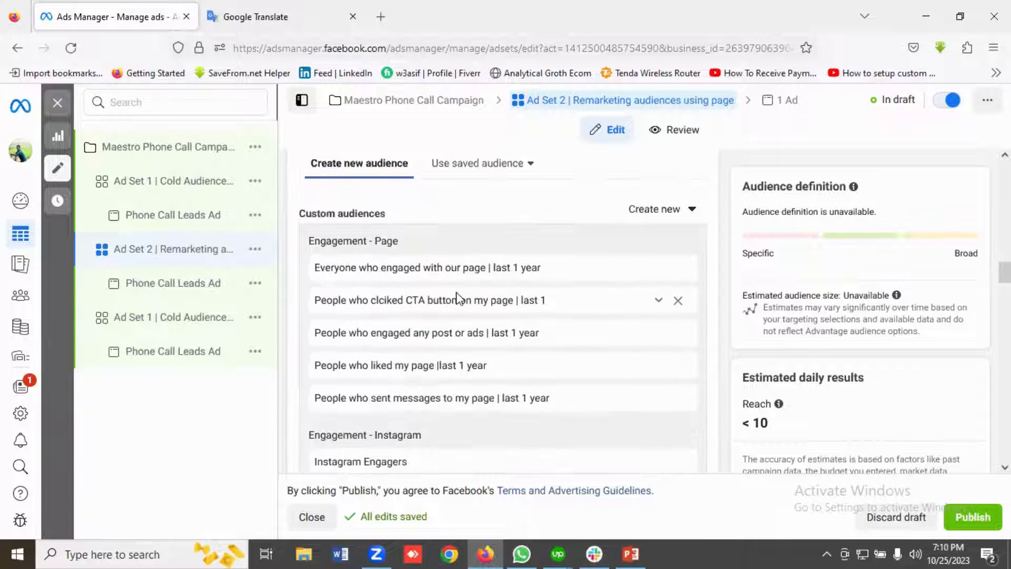
{"action": "scroll", "coordinate": [414, 343], "scroll_direction": "down", "scroll_amount": 3}
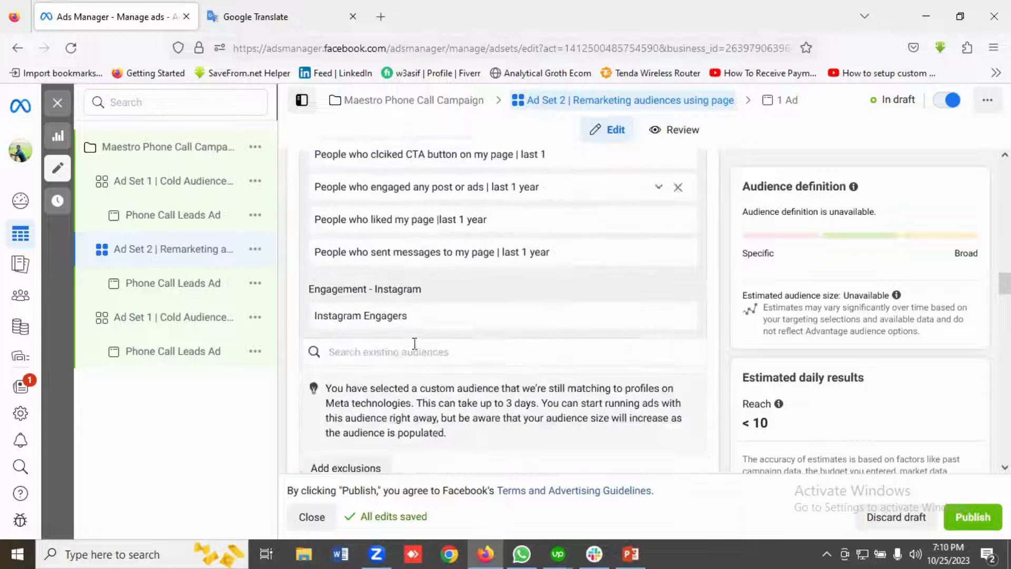
{"action": "scroll", "coordinate": [414, 343], "scroll_direction": "down", "scroll_amount": 13}
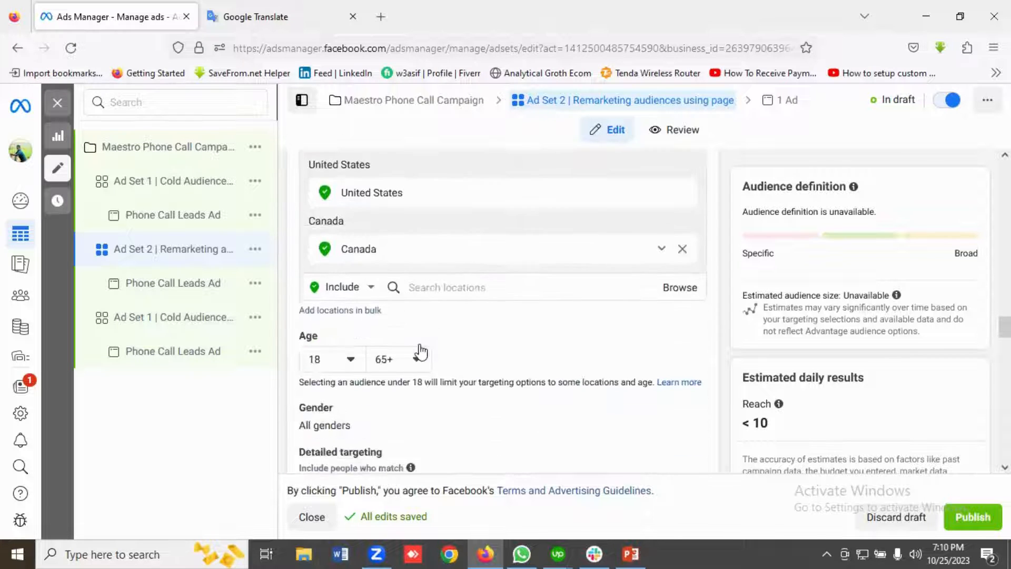
{"action": "scroll", "coordinate": [420, 352], "scroll_direction": "down", "scroll_amount": 3}
{"action": "scroll", "coordinate": [421, 334], "scroll_direction": "down", "scroll_amount": 1}
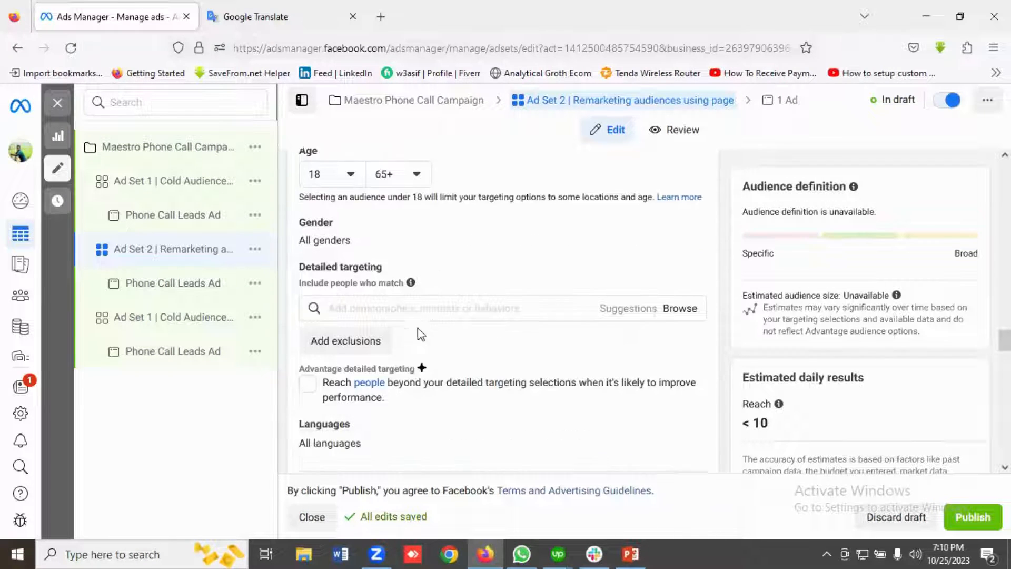
Check Ad Set 2's manual placements, from the selected platforms through feeds, stories, search results and apps and sites.
{"action": "scroll", "coordinate": [415, 310], "scroll_direction": "down", "scroll_amount": 7}
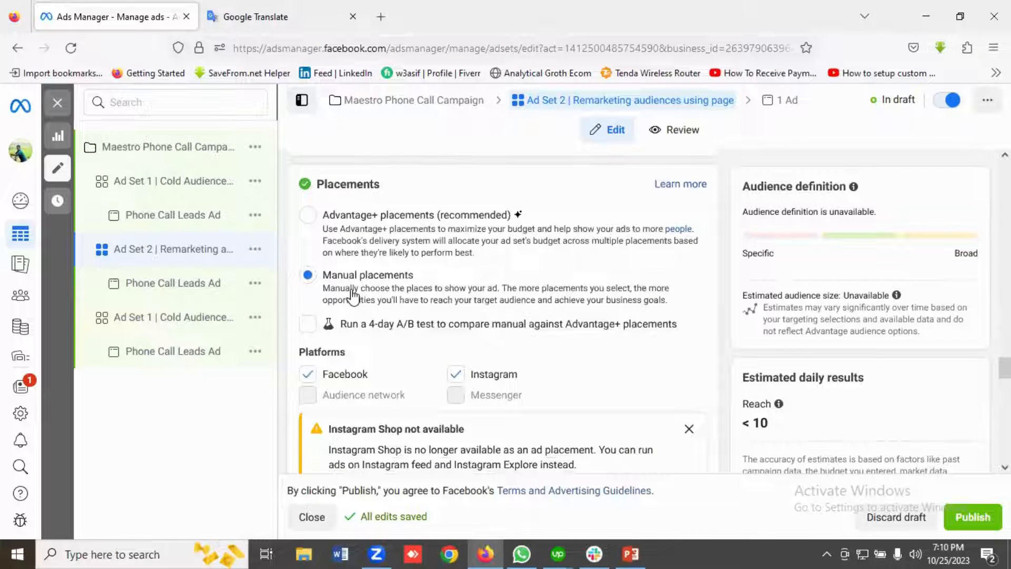
{"action": "scroll", "coordinate": [357, 298], "scroll_direction": "down", "scroll_amount": 2}
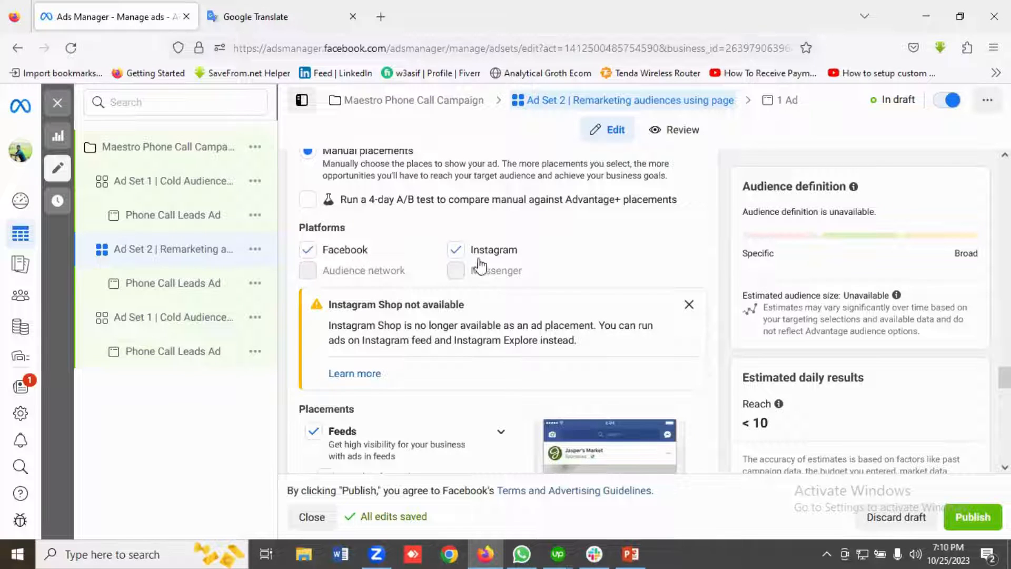
{"action": "scroll", "coordinate": [479, 269], "scroll_direction": "down", "scroll_amount": 4}
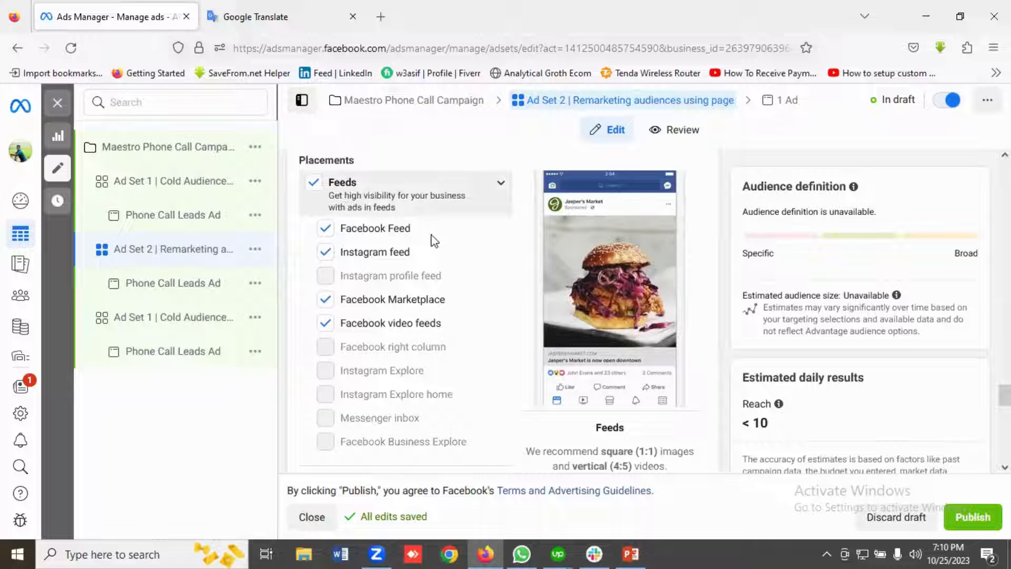
{"action": "scroll", "coordinate": [433, 234], "scroll_direction": "down", "scroll_amount": 3}
{"action": "scroll", "coordinate": [402, 303], "scroll_direction": "down", "scroll_amount": 6}
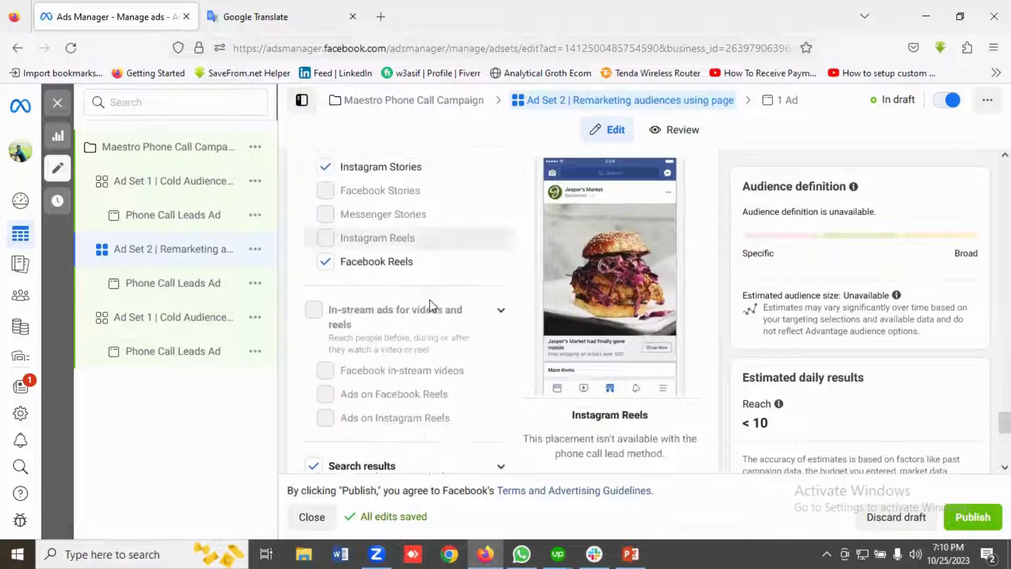
{"action": "scroll", "coordinate": [395, 292], "scroll_direction": "down", "scroll_amount": 3}
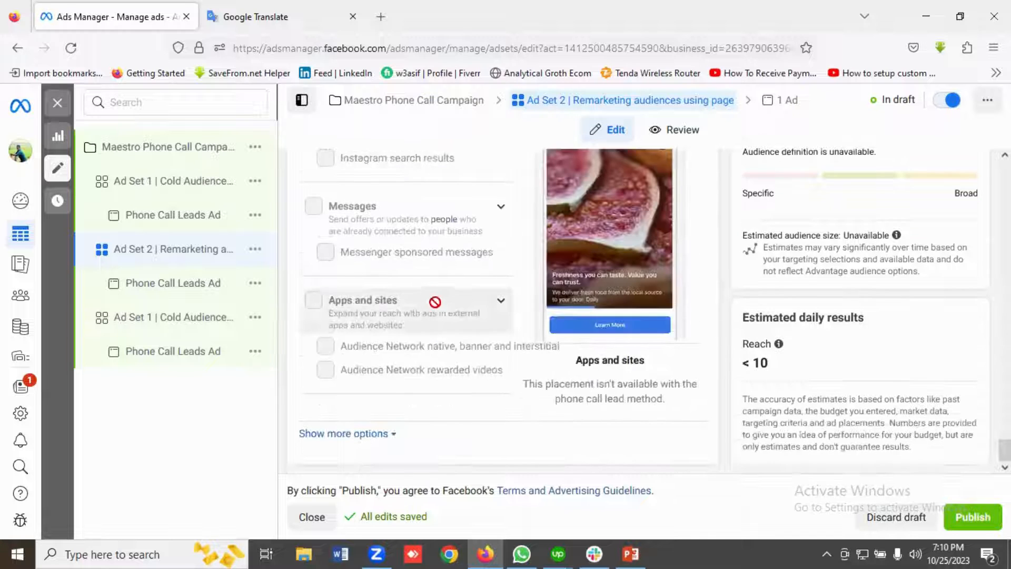
Open the Phone Call Leads Ad under Ad Set 2 and review its ad creative and primary text.
{"action": "left_click", "coordinate": [189, 296]}
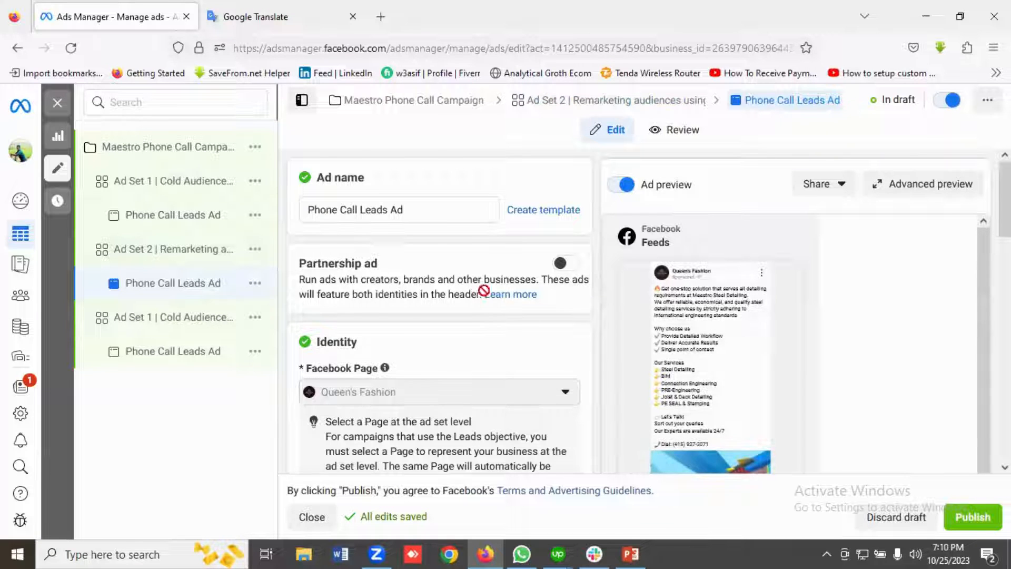
{"action": "scroll", "coordinate": [481, 290], "scroll_direction": "down", "scroll_amount": 10}
{"action": "scroll", "coordinate": [485, 298], "scroll_direction": "down", "scroll_amount": 3}
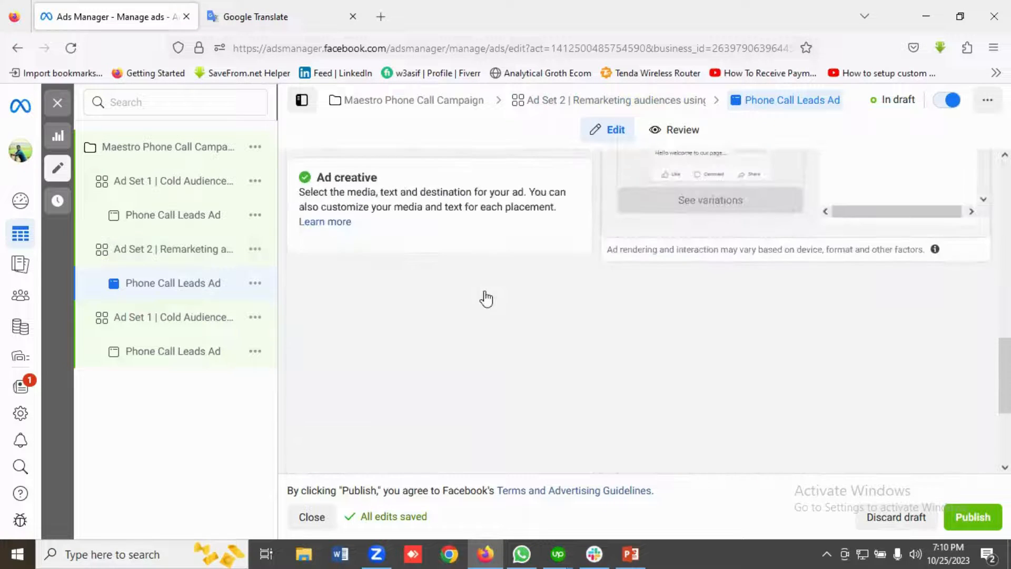
{"action": "scroll", "coordinate": [487, 298], "scroll_direction": "down", "scroll_amount": 6}
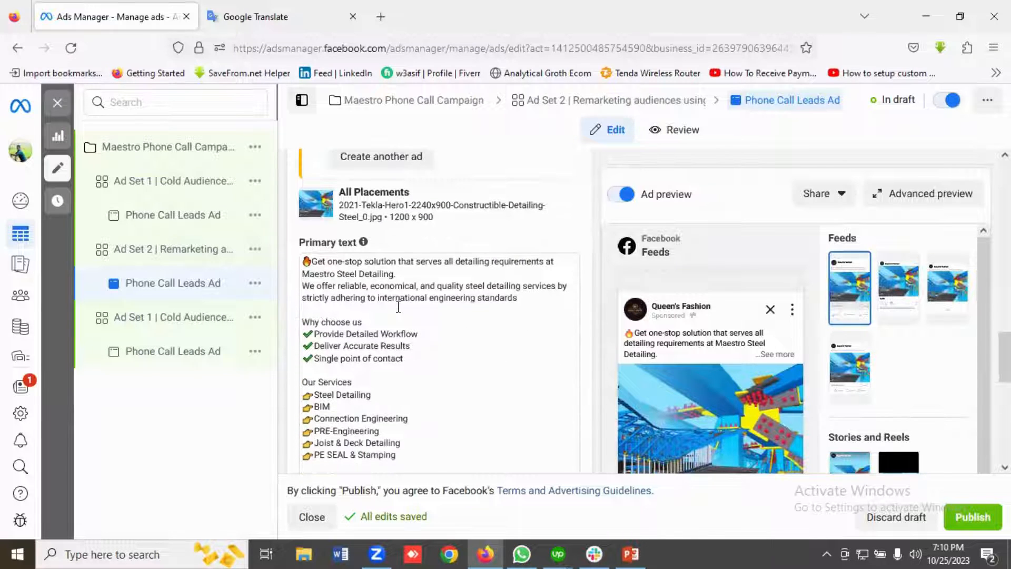
Review the remaining primary text, headline, call description and call destination settings of Ad Set 2's ad.
{"action": "scroll", "coordinate": [399, 307], "scroll_direction": "down", "scroll_amount": 5}
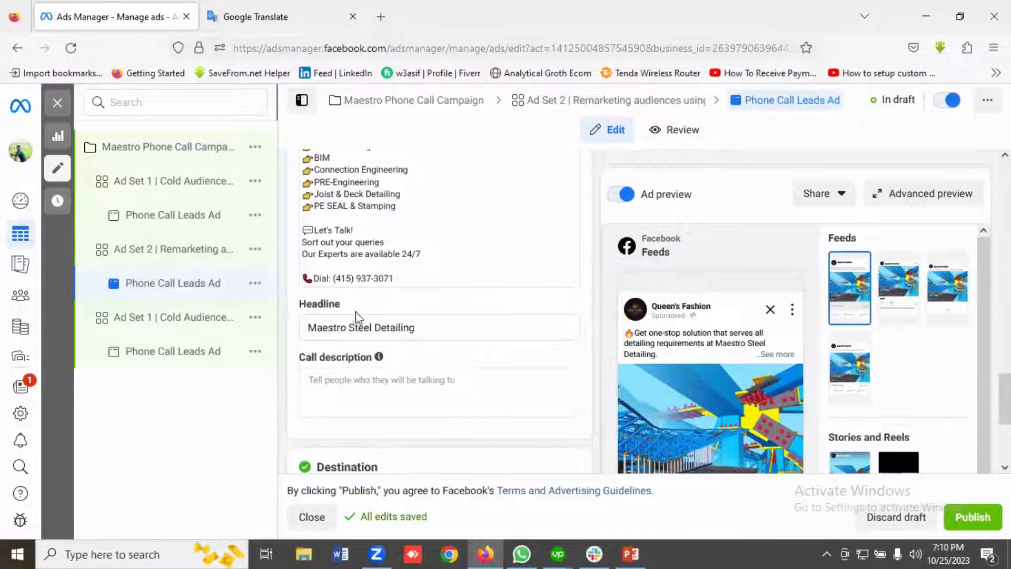
{"action": "scroll", "coordinate": [400, 314], "scroll_direction": "down", "scroll_amount": 2}
{"action": "scroll", "coordinate": [476, 241], "scroll_direction": "down", "scroll_amount": 3}
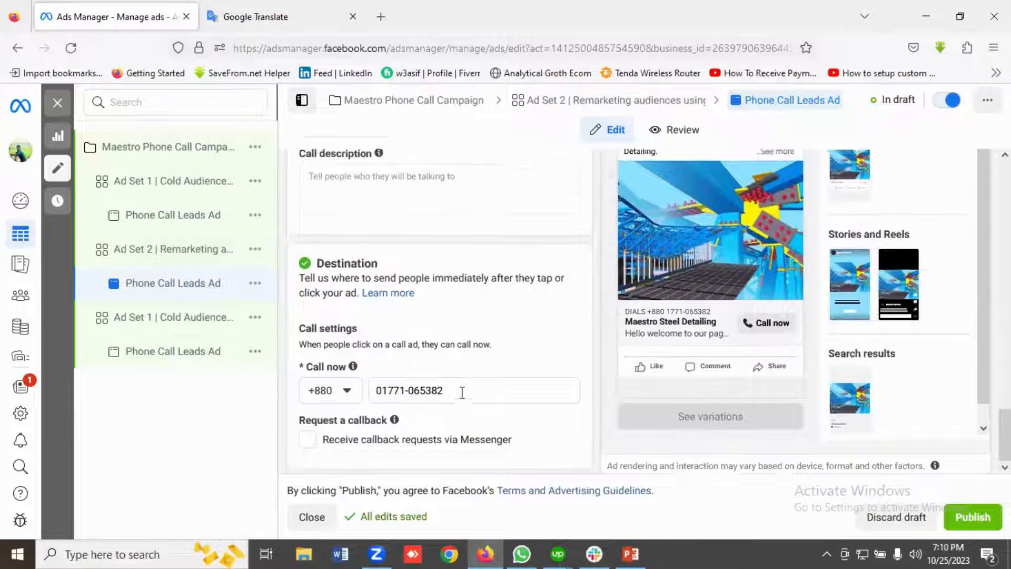
{"action": "scroll", "coordinate": [461, 392], "scroll_direction": "up", "scroll_amount": 1}
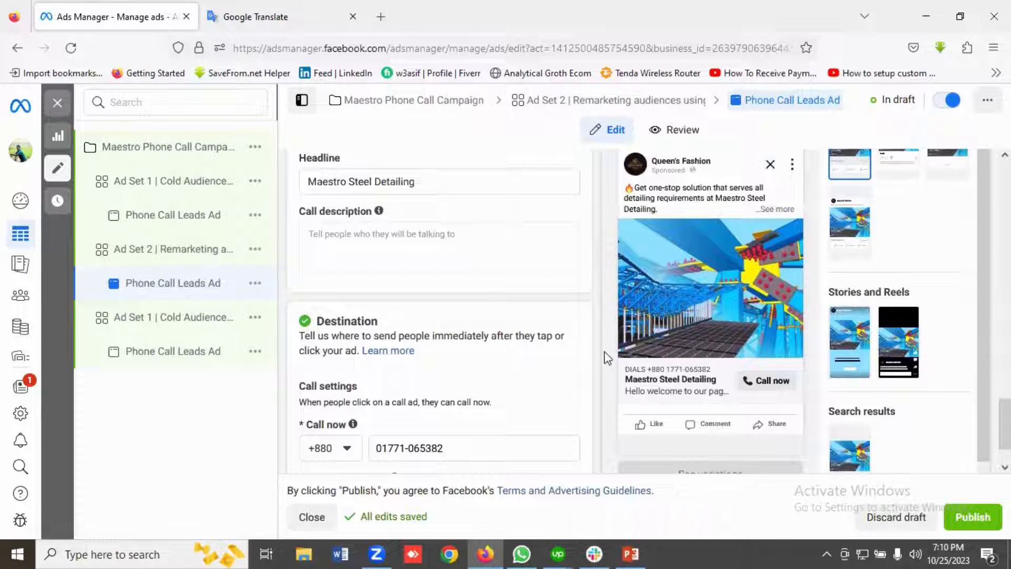
{"action": "scroll", "coordinate": [604, 355], "scroll_direction": "up", "scroll_amount": 3}
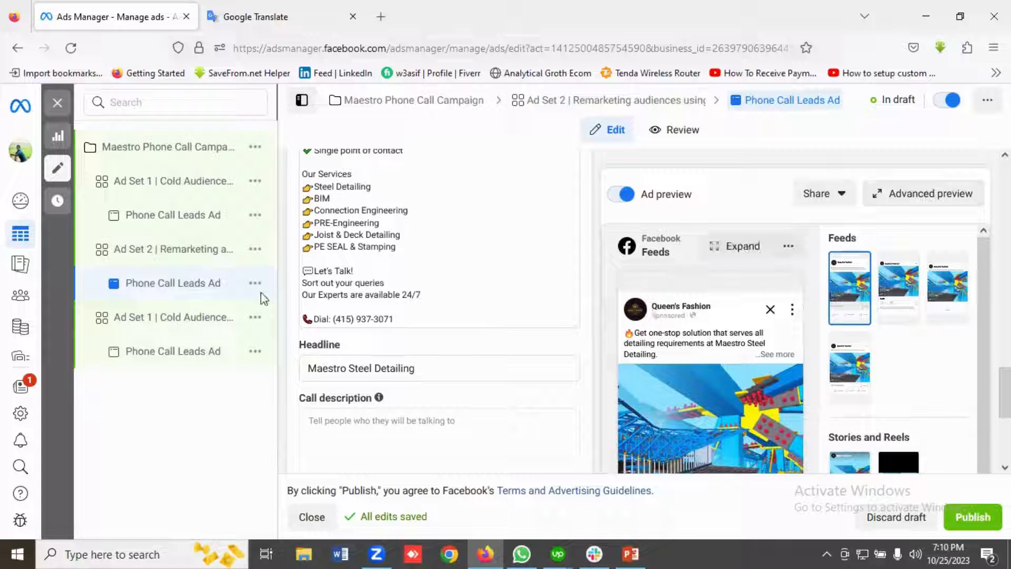
Rename the copied cold audience ad set as "Ad Set 3 | Remarketing Audiences Using Website Visitors".
{"action": "left_click", "coordinate": [152, 327]}
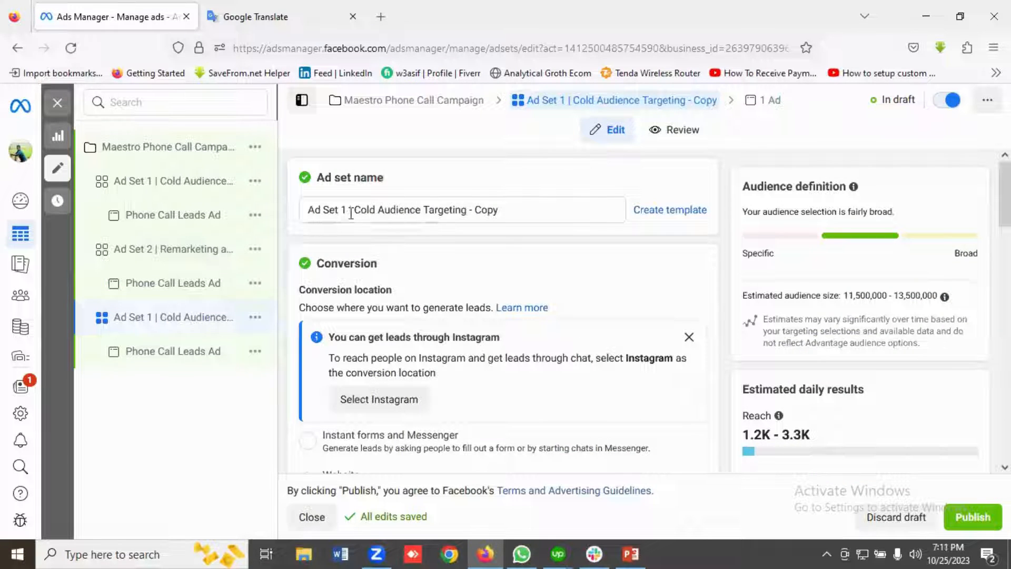
{"action": "left_click", "coordinate": [346, 211]}
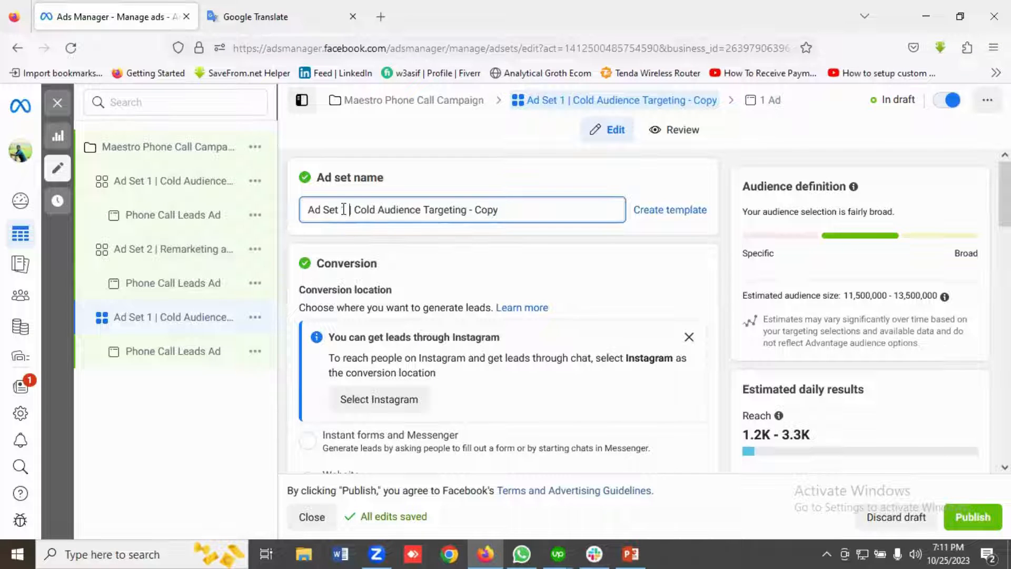
{"action": "key", "text": "BackSpace"}
{"action": "type", "text": "1"}
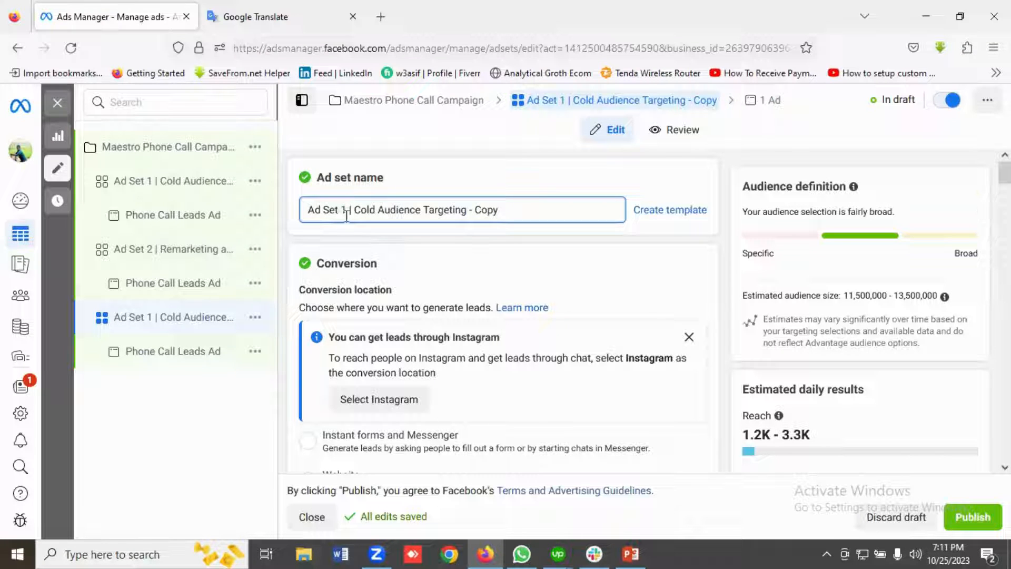
{"action": "key", "text": "BackSpace"}
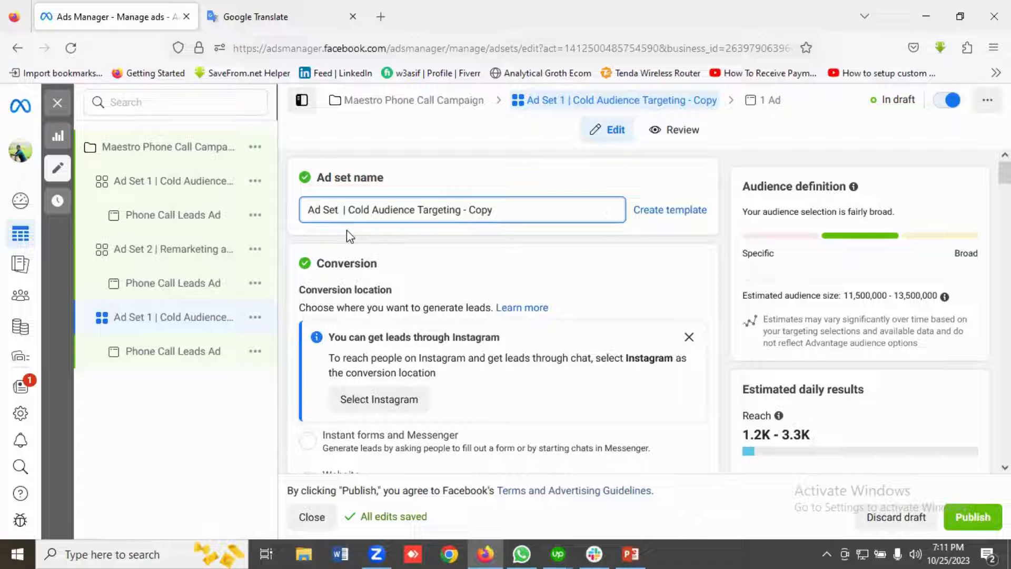
{"action": "type", "text": "3"}
{"action": "left_click", "coordinate": [504, 211]}
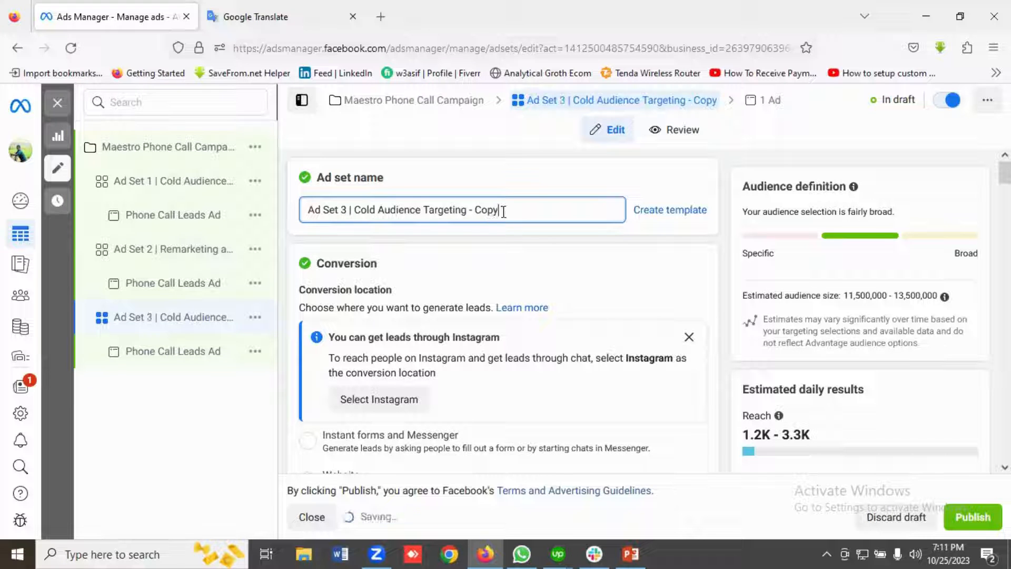
{"action": "key", "text": "BackSpace"}
{"action": "key", "text": "BackSpace"}
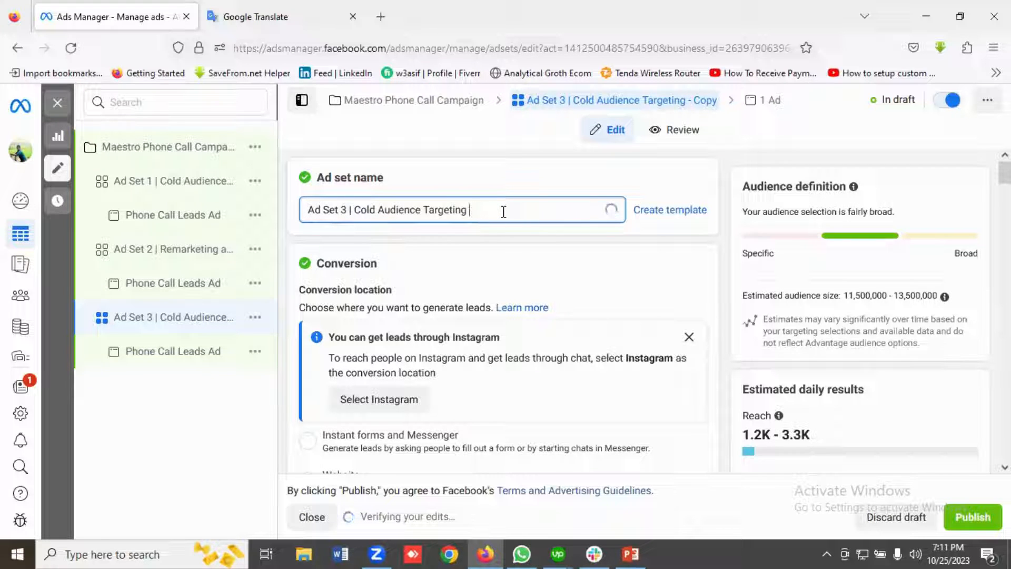
{"action": "key", "text": "BackSpace"}
{"action": "key", "text": "BackSpace"}
{"action": "key", "text": "BackSpace"}
{"action": "key", "text": "BackSpace"}
{"action": "key", "text": "BackSpace"}
{"action": "key", "text": "BackSpace"}
{"action": "key", "text": "BackSpace"}
{"action": "key", "text": "BackSpace"}
{"action": "key", "text": "BackSpace"}
{"action": "key", "text": "BackSpace"}
{"action": "key", "text": "BackSpace"}
{"action": "key", "text": "BackSpace"}
{"action": "key", "text": "BackSpace"}
{"action": "key", "text": "BackSpace"}
{"action": "key", "text": "BackSpace"}
{"action": "key", "text": "BackSpace"}
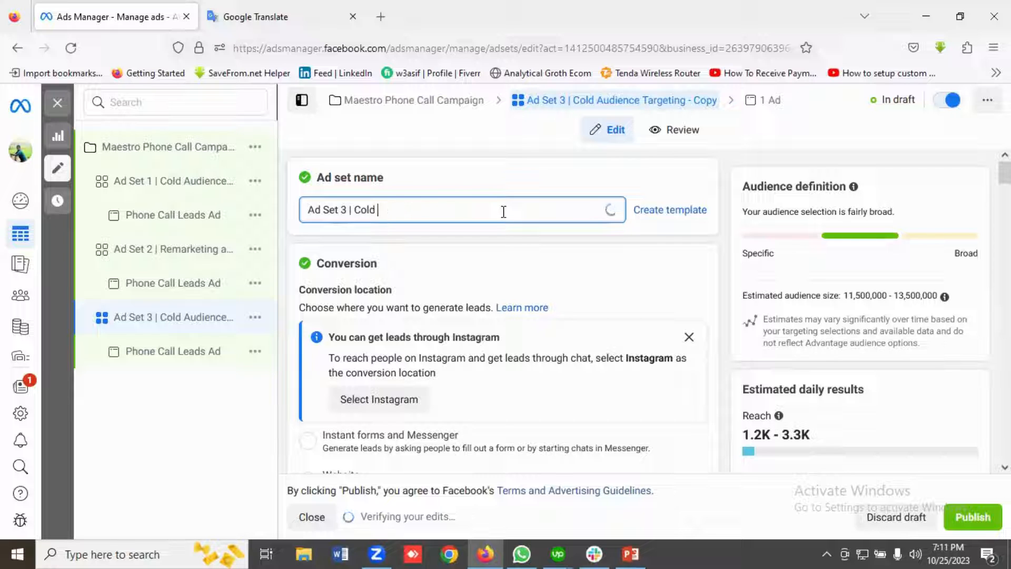
{"action": "key", "text": "BackSpace"}
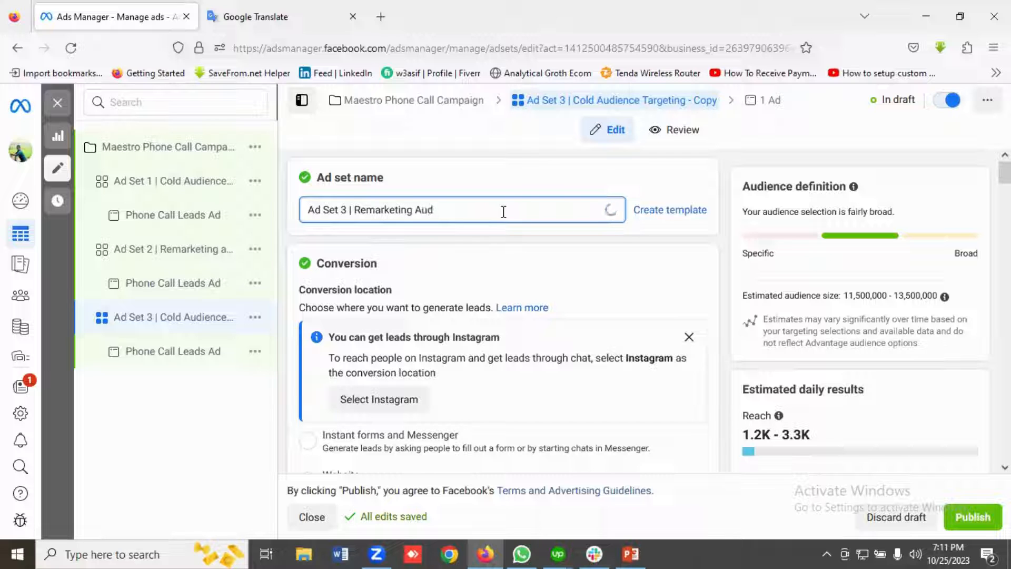
{"action": "type", "text": "Remarketing Audiences Using Website Visitors"}
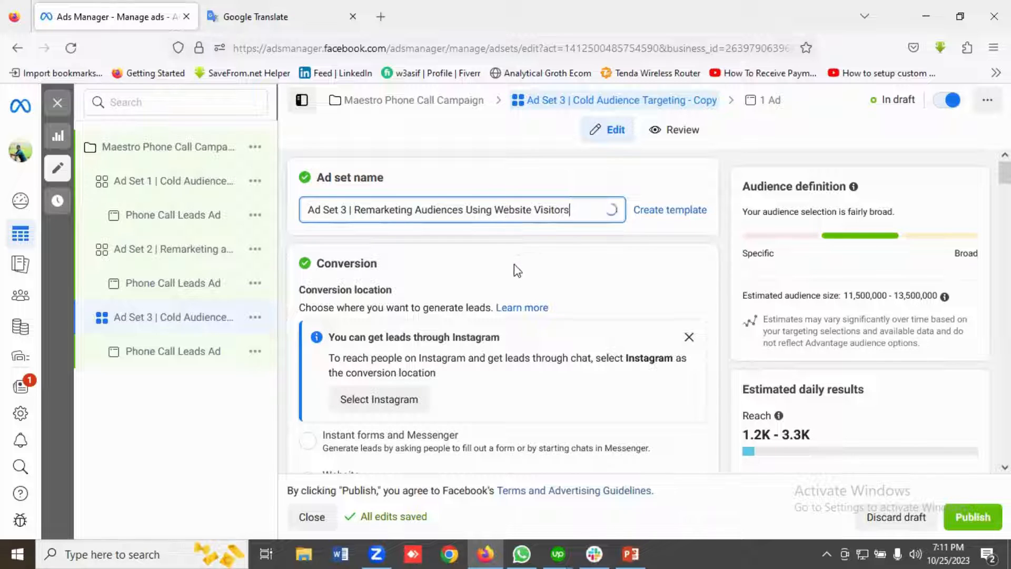
Reset Ad Set 3's start date to today in its budget and schedule settings.
{"action": "scroll", "coordinate": [516, 270], "scroll_direction": "down", "scroll_amount": 1}
{"action": "scroll", "coordinate": [463, 258], "scroll_direction": "down", "scroll_amount": 2}
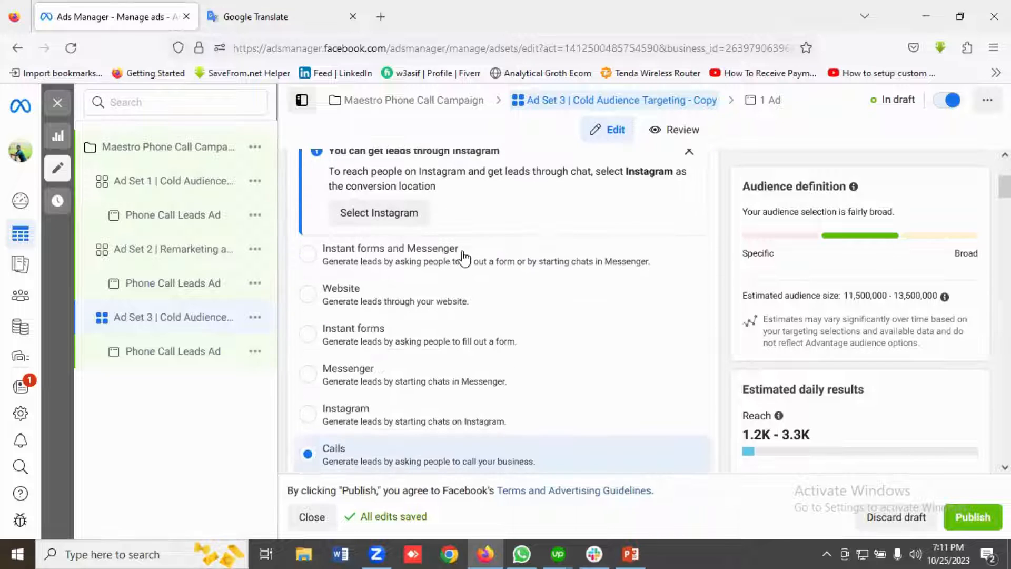
{"action": "scroll", "coordinate": [463, 257], "scroll_direction": "down", "scroll_amount": 3}
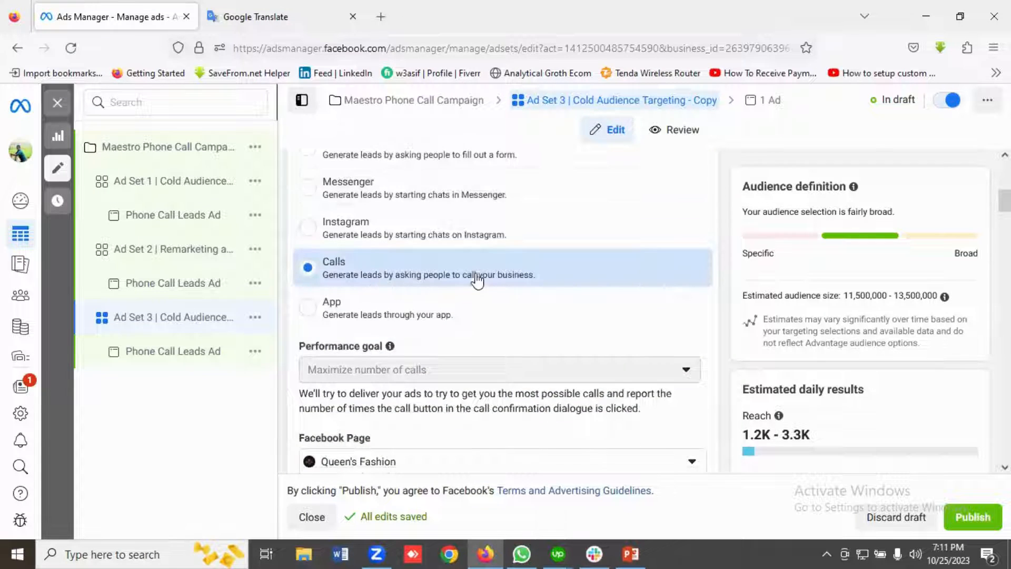
{"action": "scroll", "coordinate": [478, 280], "scroll_direction": "down", "scroll_amount": 3}
{"action": "scroll", "coordinate": [453, 281], "scroll_direction": "down", "scroll_amount": 1}
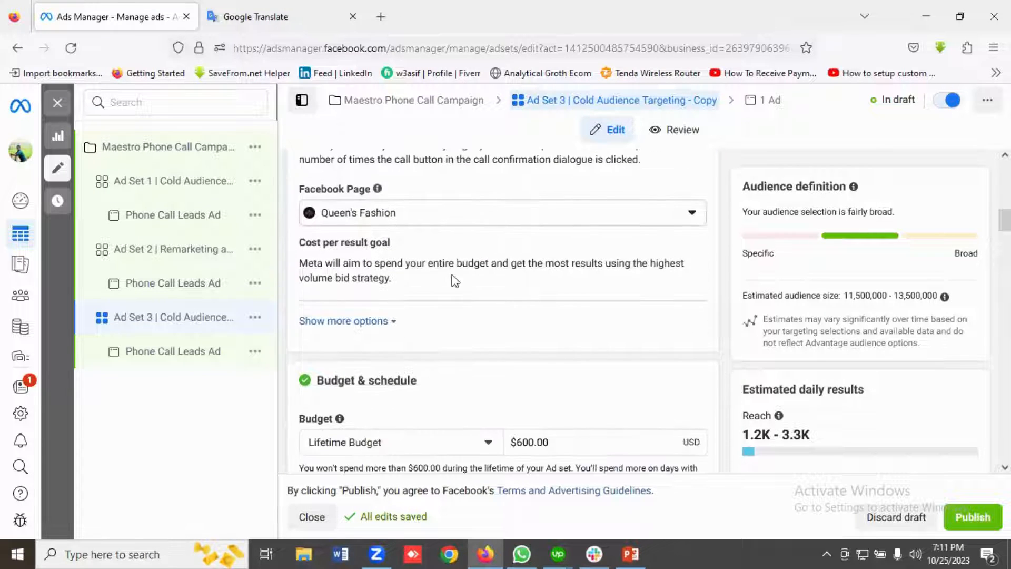
{"action": "scroll", "coordinate": [476, 253], "scroll_direction": "down", "scroll_amount": 3}
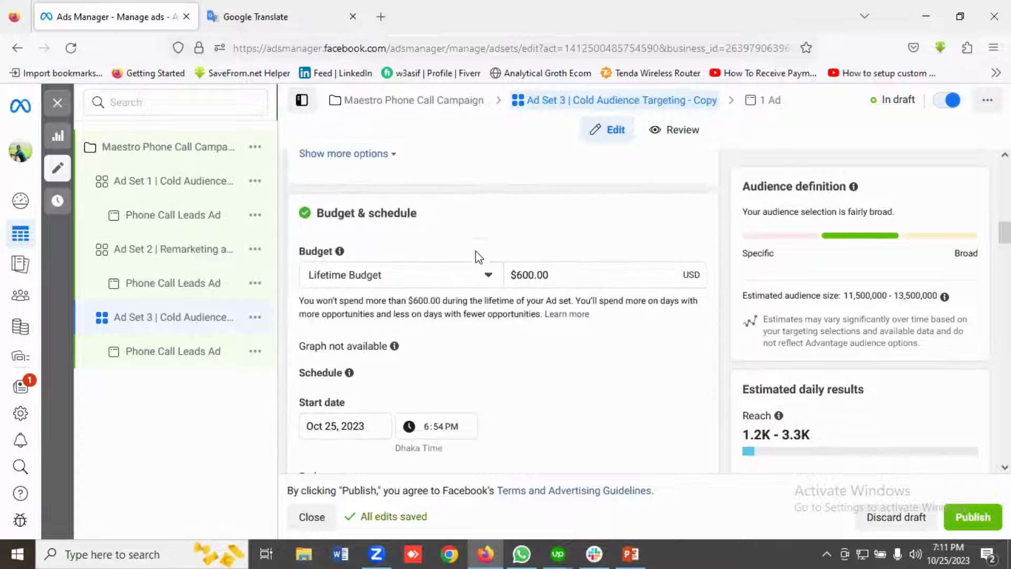
{"action": "scroll", "coordinate": [560, 267], "scroll_direction": "down", "scroll_amount": 1}
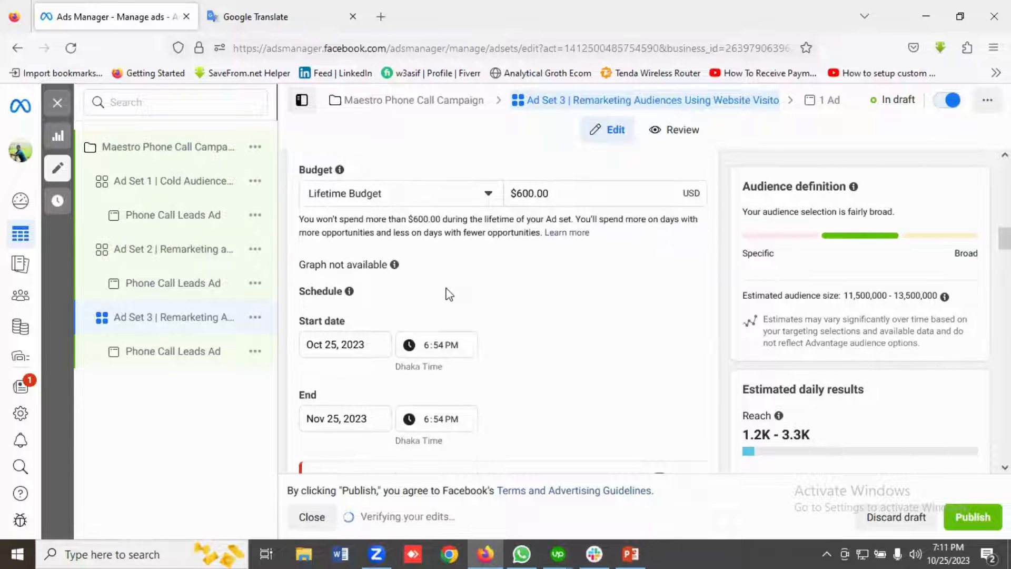
{"action": "scroll", "coordinate": [448, 294], "scroll_direction": "down", "scroll_amount": 2}
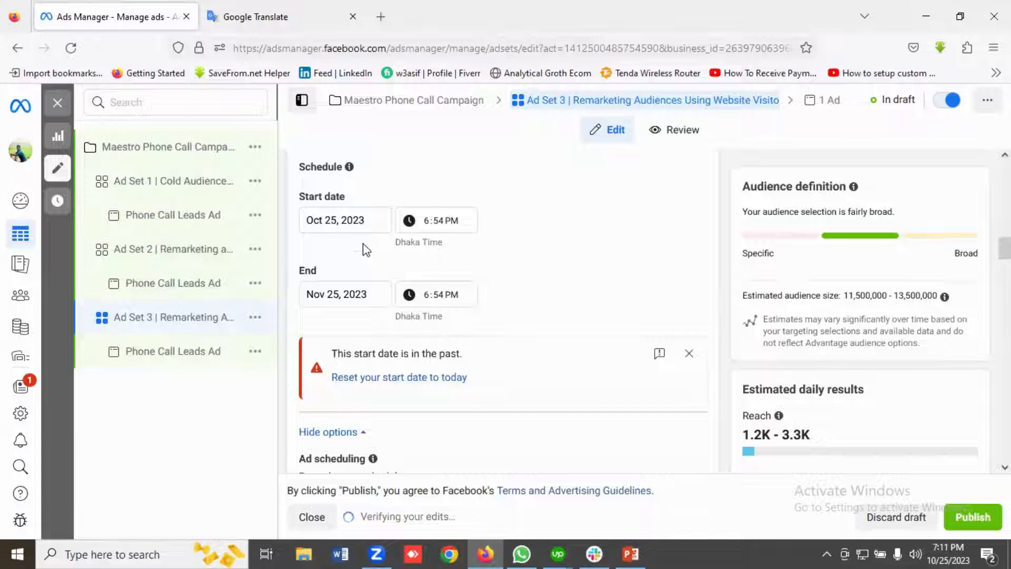
{"action": "scroll", "coordinate": [362, 244], "scroll_direction": "down", "scroll_amount": 1}
{"action": "left_click", "coordinate": [351, 316]}
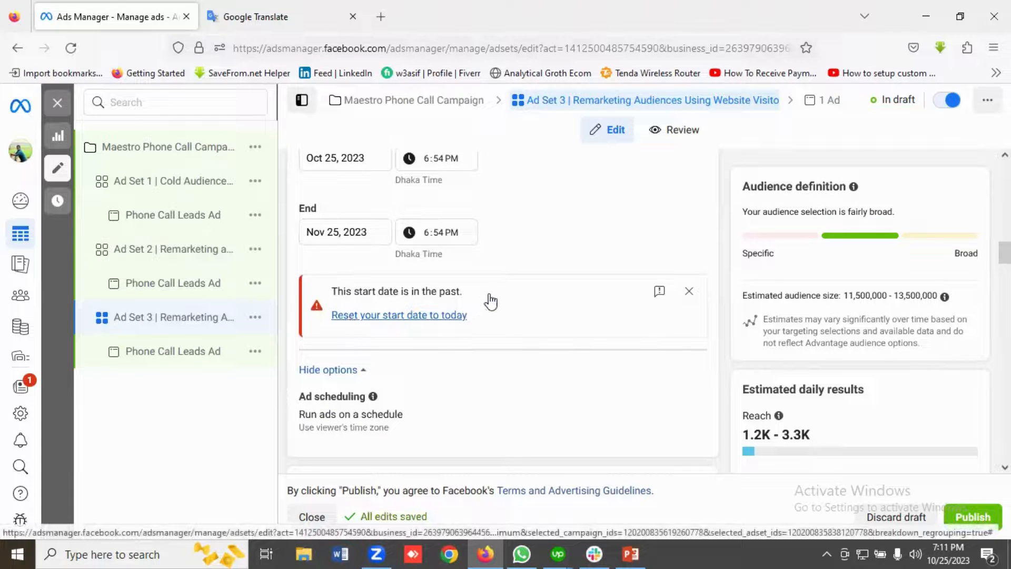
Extend Ad Set 3's ad schedule to start at 9am from Monday to Friday.
{"action": "scroll", "coordinate": [491, 293], "scroll_direction": "down", "scroll_amount": 2}
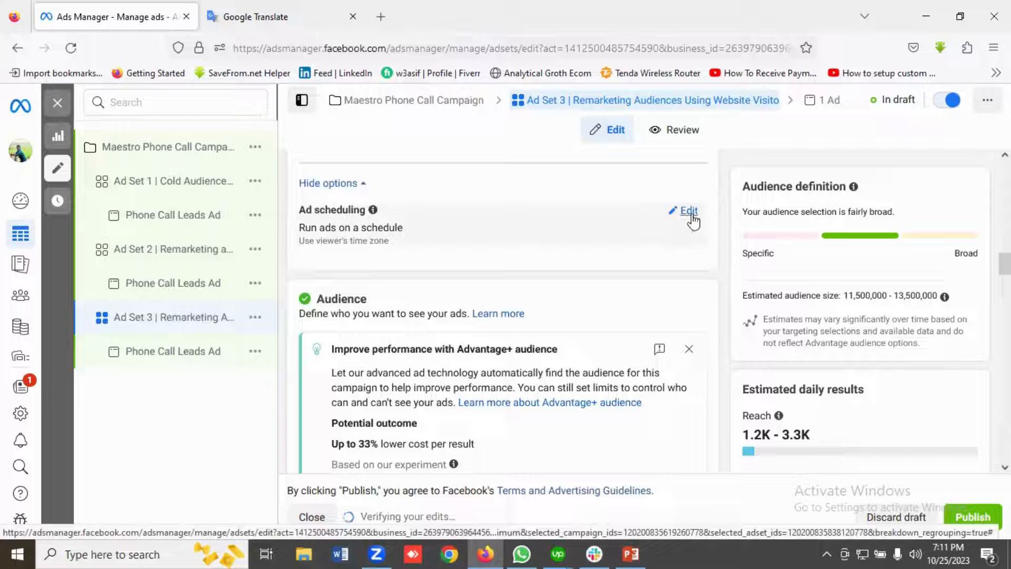
{"action": "left_click", "coordinate": [693, 219]}
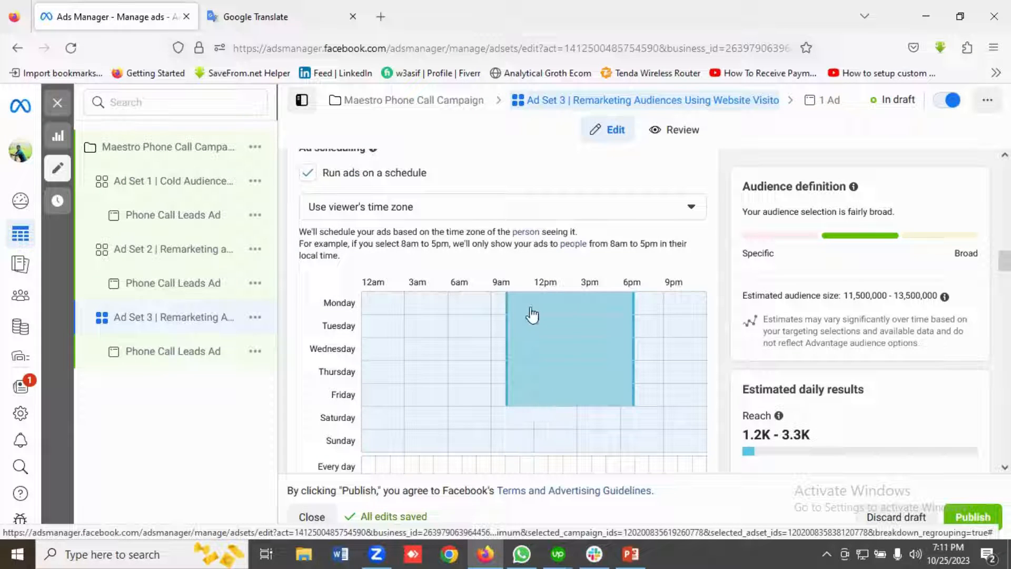
{"action": "left_click", "coordinate": [500, 305]}
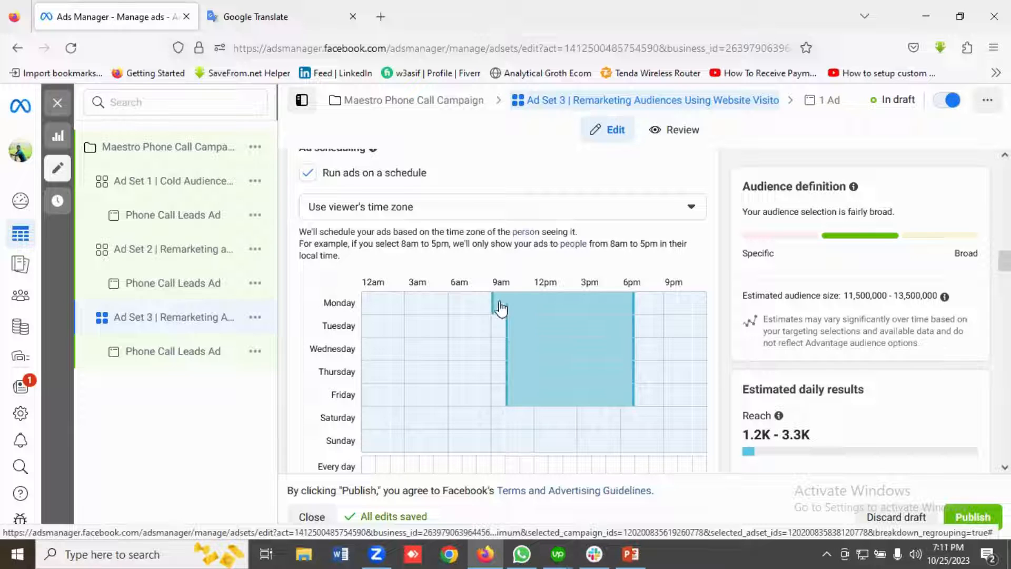
{"action": "left_click", "coordinate": [501, 352]}
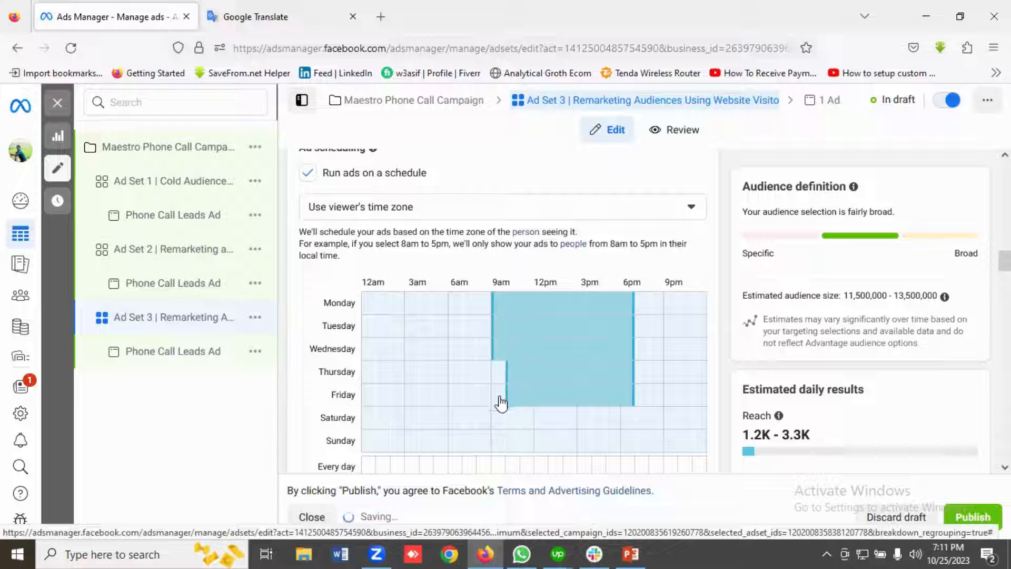
Add the website custom audience "Service Page Users | last 6 months" to Ad Set 3.
{"action": "scroll", "coordinate": [505, 384], "scroll_direction": "down", "scroll_amount": 5}
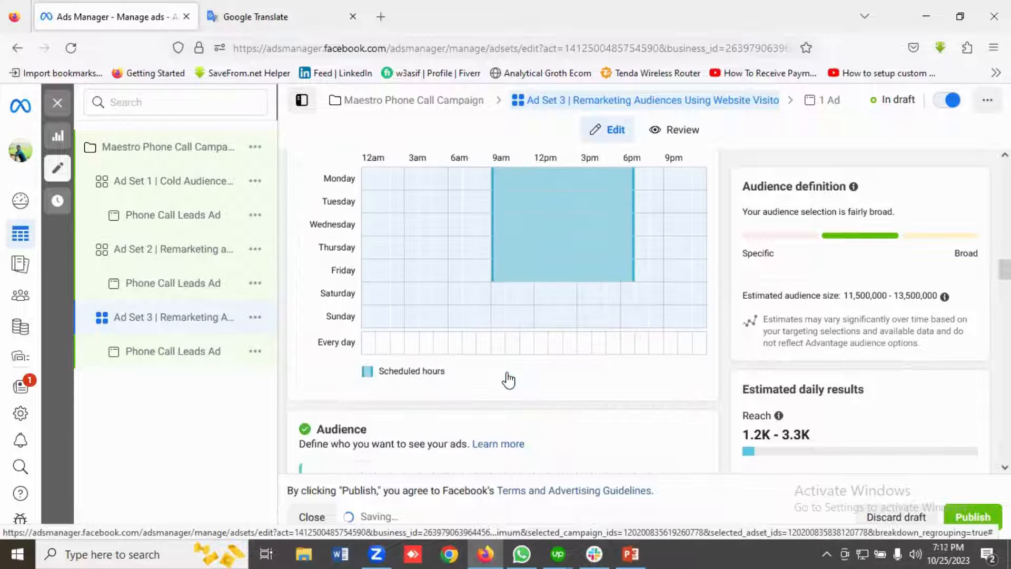
{"action": "scroll", "coordinate": [506, 369], "scroll_direction": "down", "scroll_amount": 5}
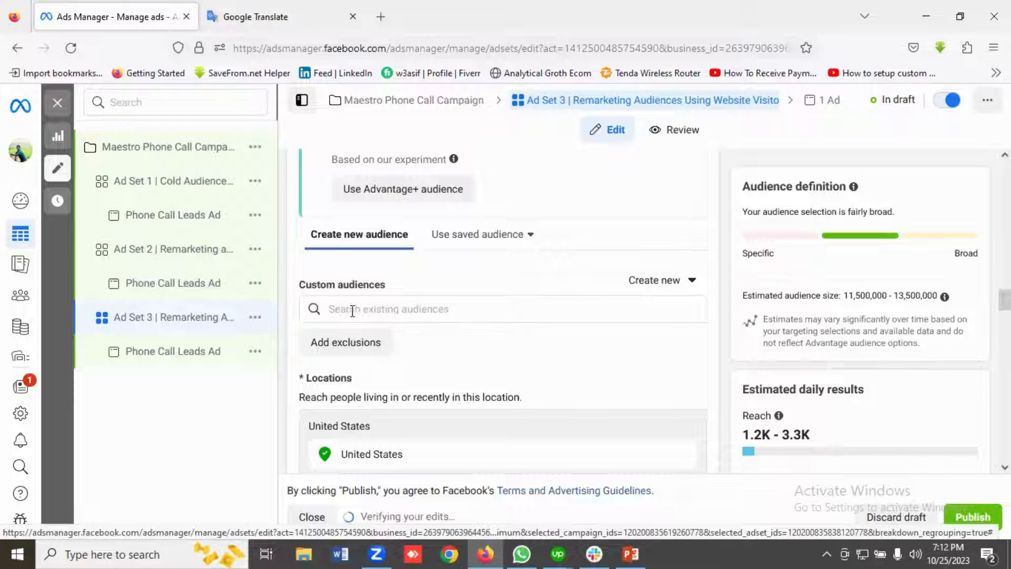
{"action": "left_click", "coordinate": [379, 307]}
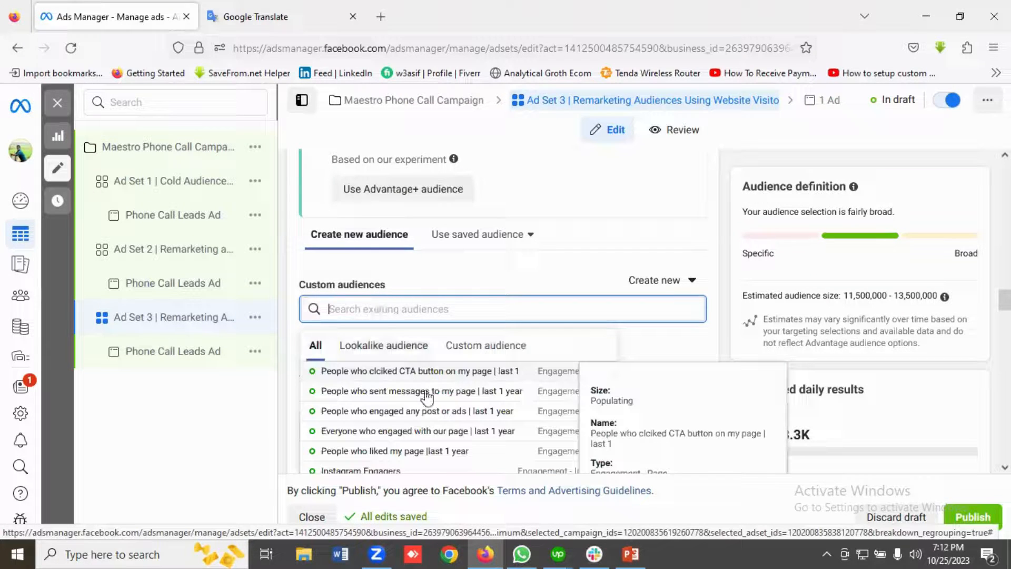
{"action": "scroll", "coordinate": [427, 392], "scroll_direction": "down", "scroll_amount": 2}
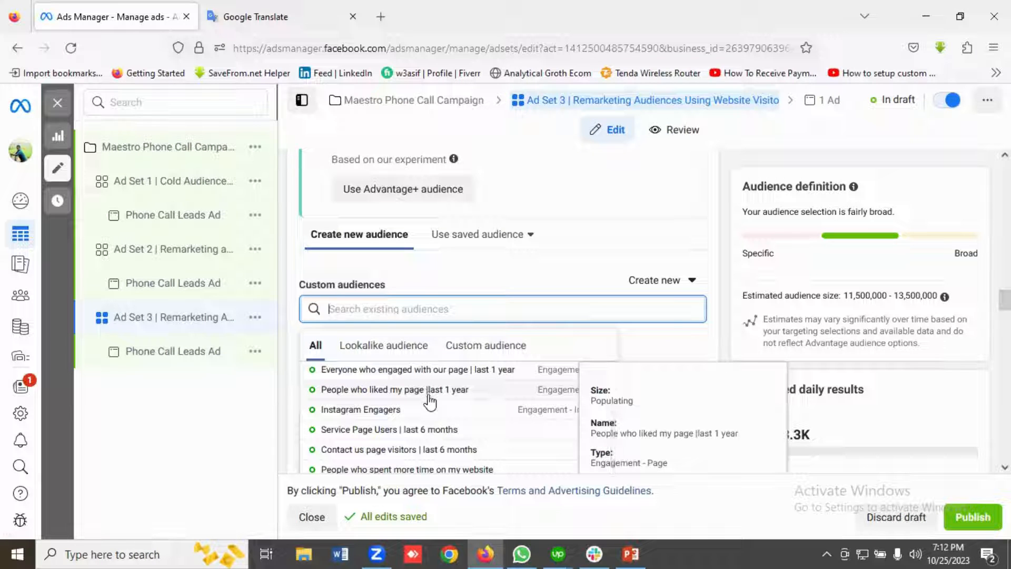
{"action": "left_click", "coordinate": [369, 430]}
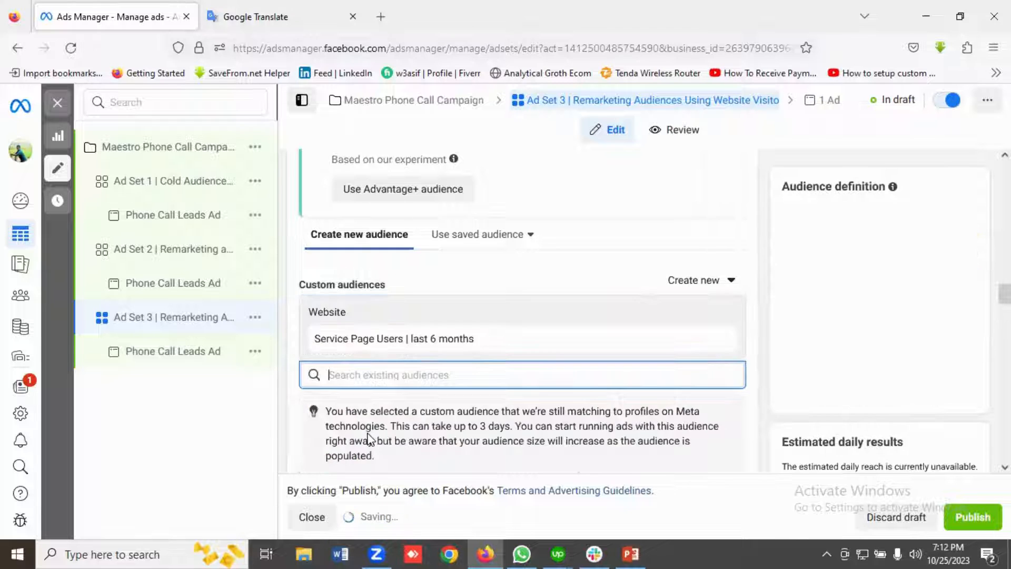
Add the custom audiences "All Website Visitors | Last 6 months" and "People who spent more time on my website" to Ad Set 3.
{"action": "left_click", "coordinate": [362, 379]}
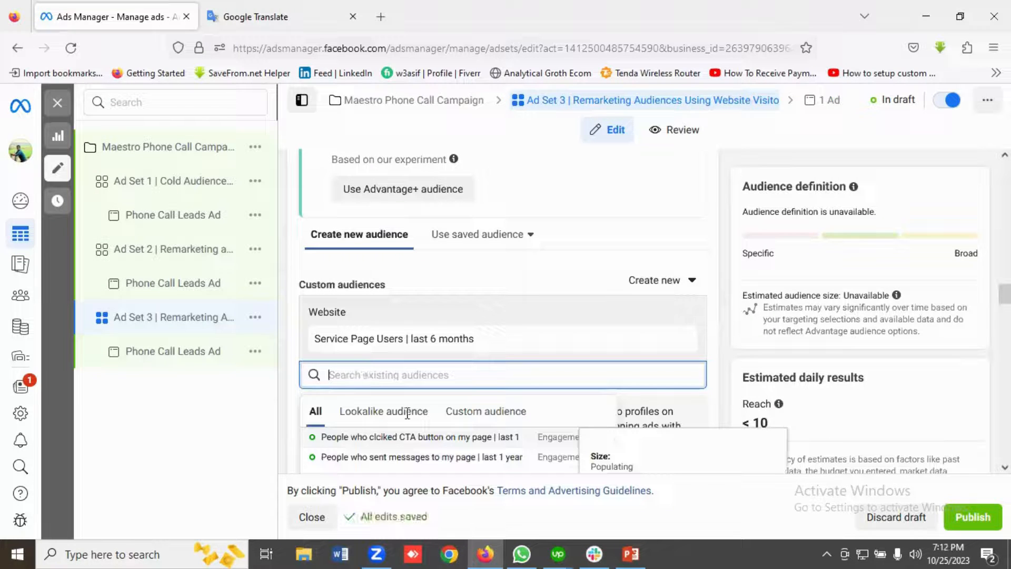
{"action": "scroll", "coordinate": [445, 419], "scroll_direction": "down", "scroll_amount": 2}
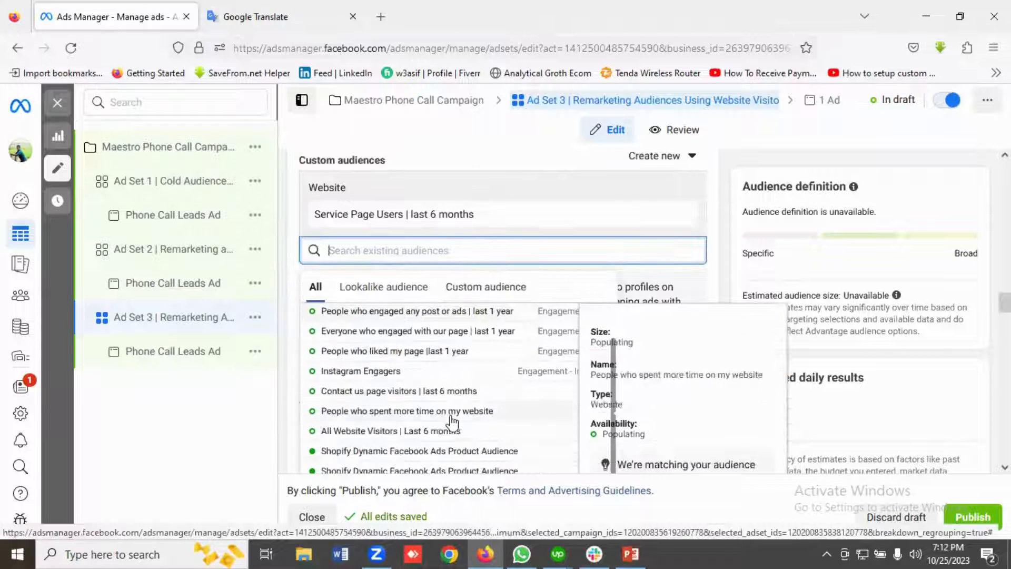
{"action": "left_click", "coordinate": [365, 431]}
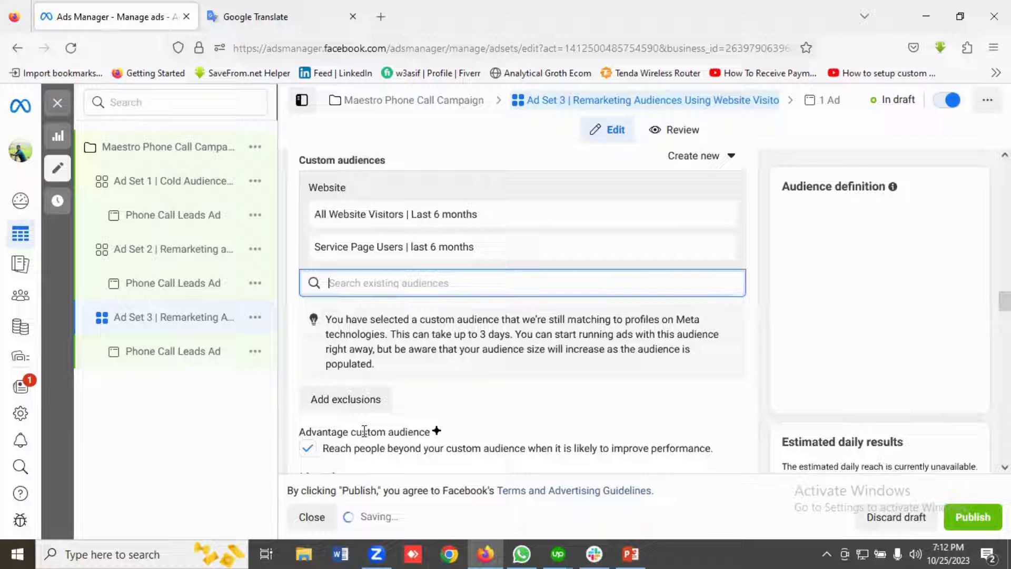
{"action": "left_click", "coordinate": [356, 287]}
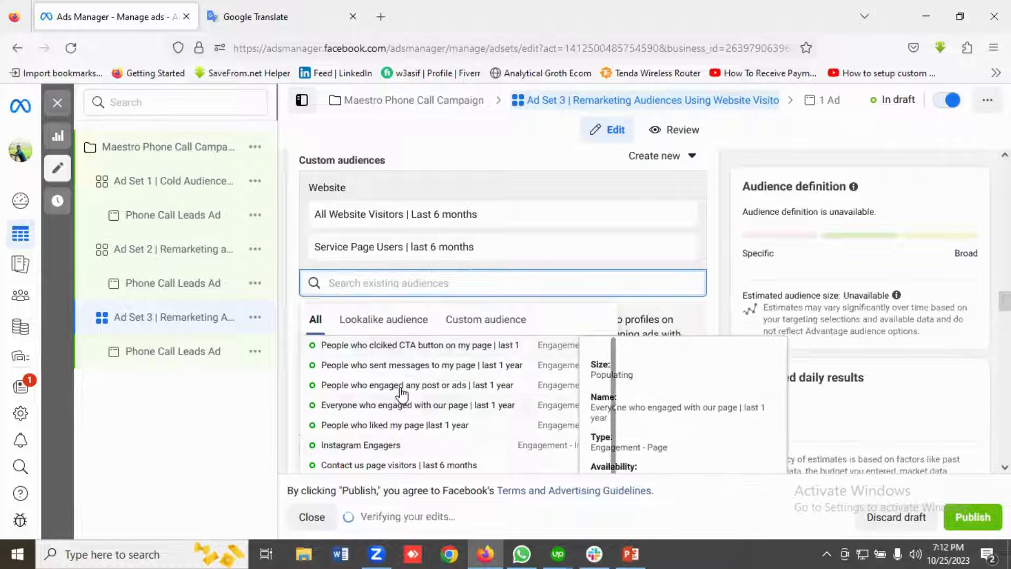
{"action": "scroll", "coordinate": [405, 418], "scroll_direction": "down", "scroll_amount": 1}
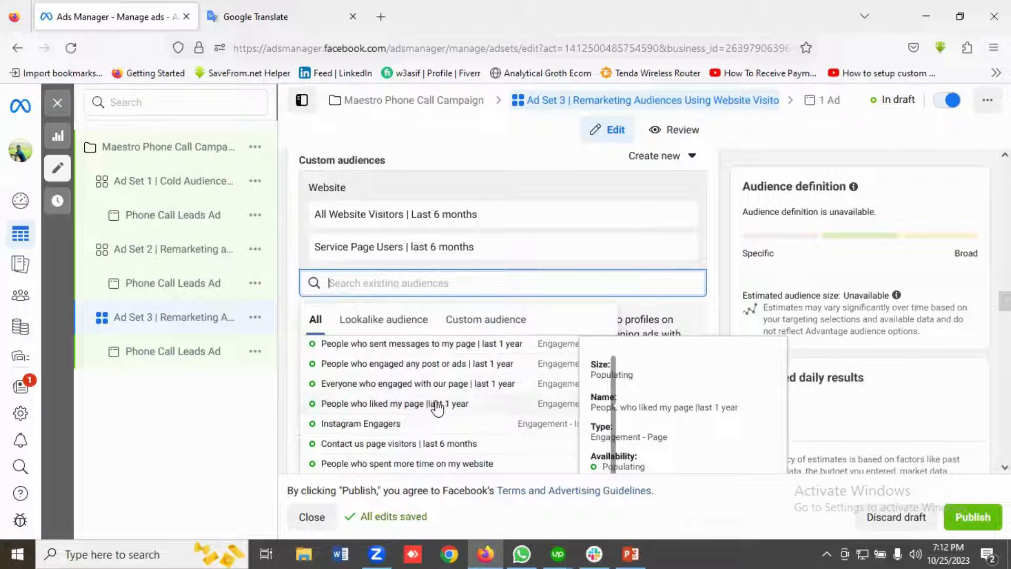
{"action": "left_click", "coordinate": [394, 464]}
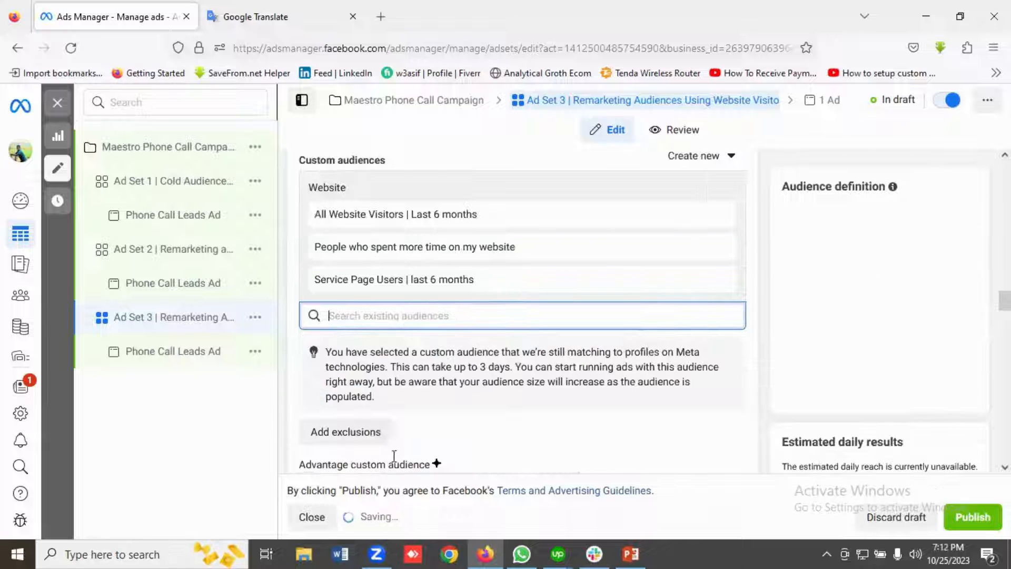
Add the website custom audience "Contact us page visitors | last 6 months" to Ad Set 3.
{"action": "left_click", "coordinate": [360, 315]}
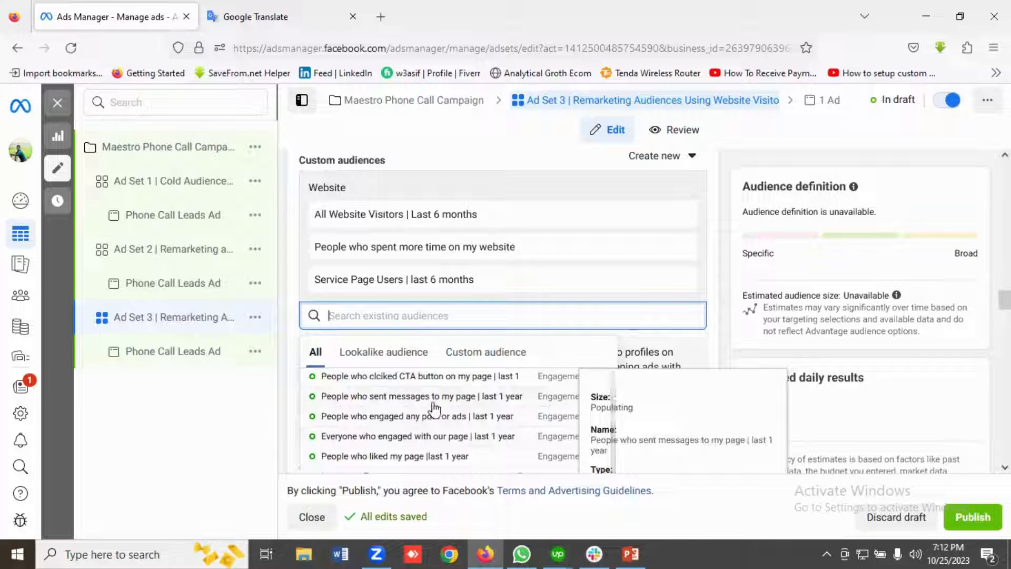
{"action": "scroll", "coordinate": [562, 352], "scroll_direction": "down", "scroll_amount": 3}
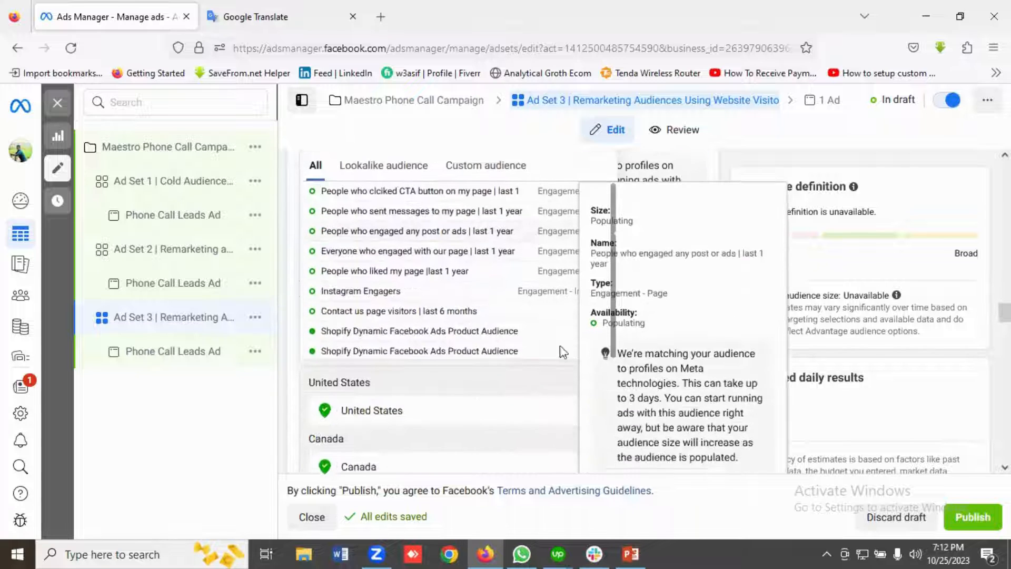
{"action": "left_click", "coordinate": [397, 312]}
{"action": "scroll", "coordinate": [435, 316], "scroll_direction": "up", "scroll_amount": 5}
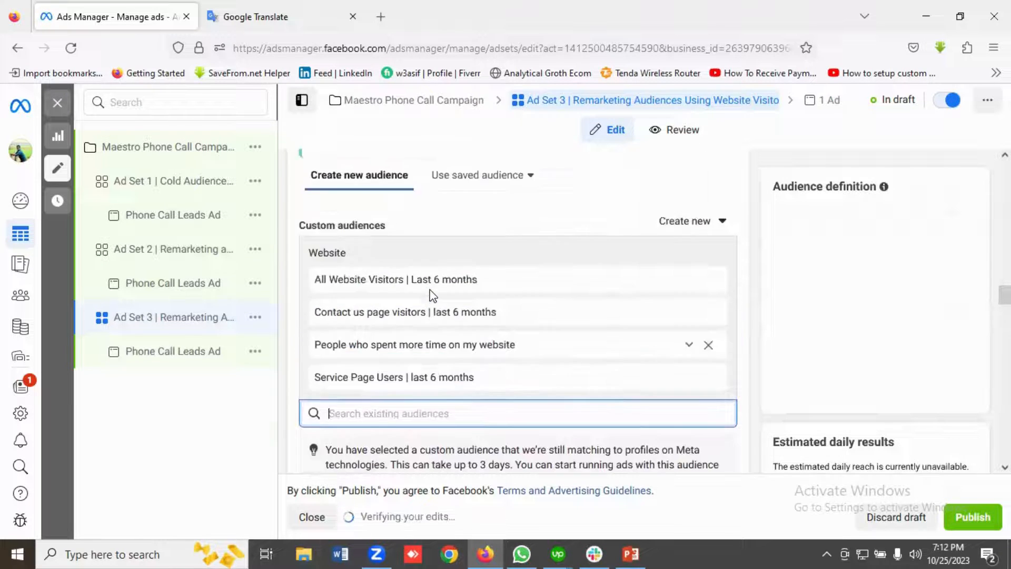
Check Ad Set 3's selected custom audiences against the remaining existing audiences for any other website visitor audience.
{"action": "scroll", "coordinate": [433, 296], "scroll_direction": "up", "scroll_amount": 1}
{"action": "scroll", "coordinate": [465, 305], "scroll_direction": "down", "scroll_amount": 2}
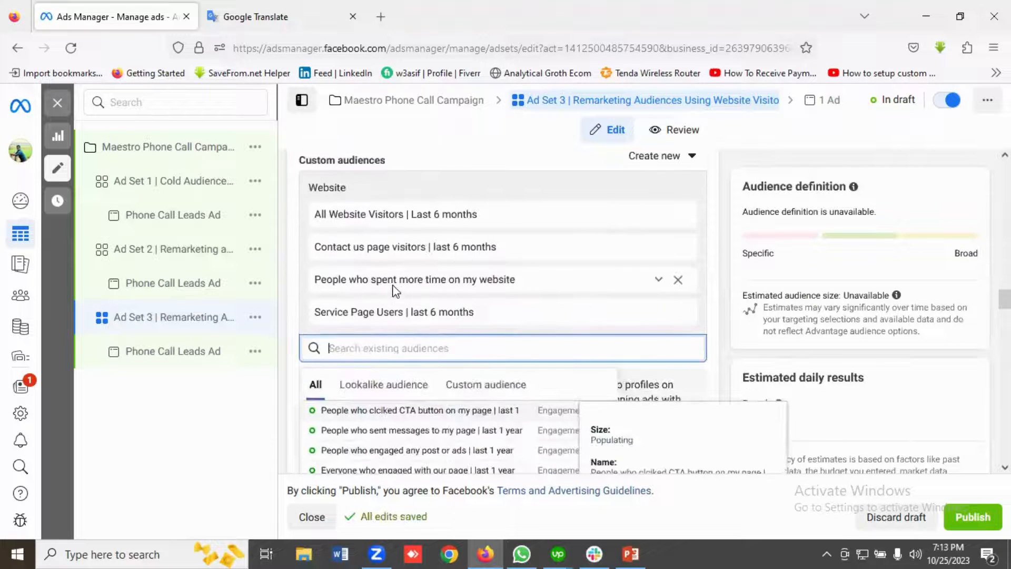
{"action": "scroll", "coordinate": [395, 291], "scroll_direction": "up", "scroll_amount": 3}
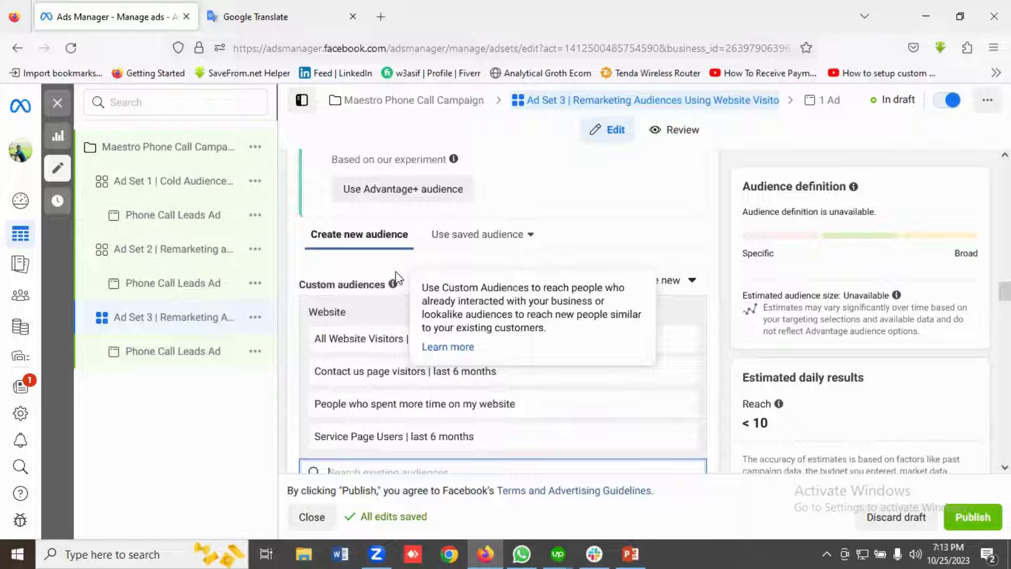
{"action": "scroll", "coordinate": [449, 295], "scroll_direction": "down", "scroll_amount": 3}
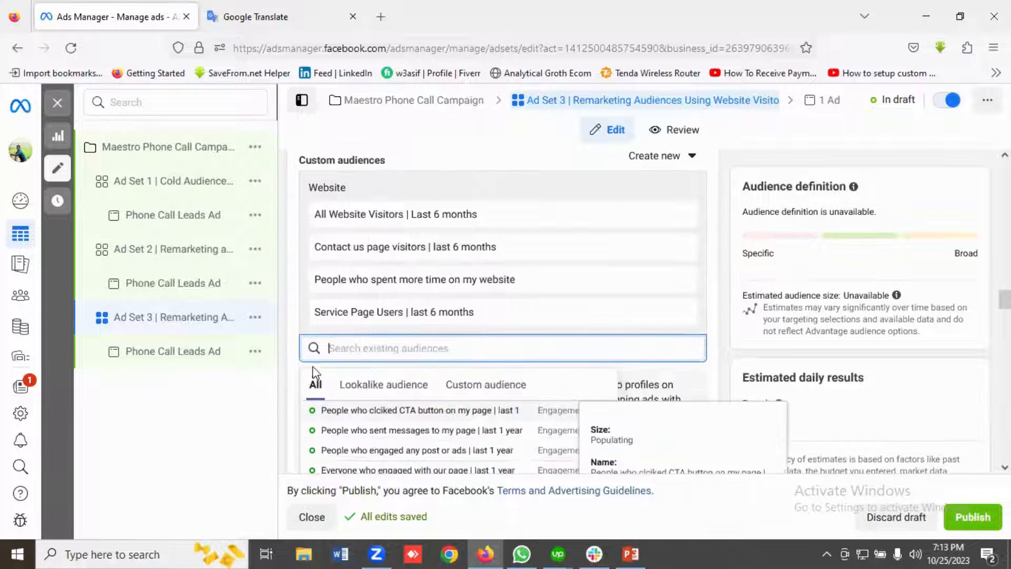
{"action": "left_click", "coordinate": [284, 349]}
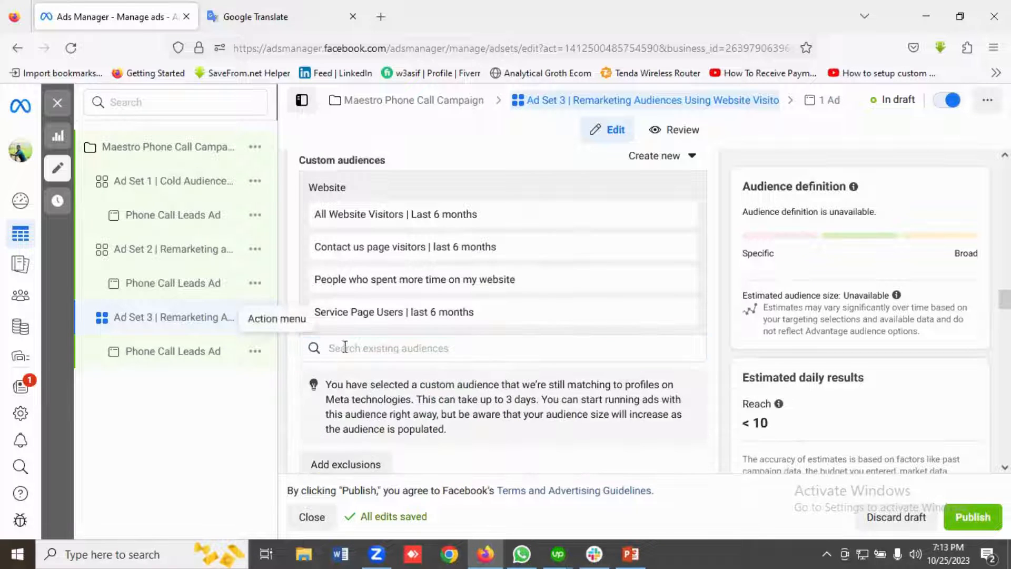
{"action": "scroll", "coordinate": [348, 348], "scroll_direction": "down", "scroll_amount": 3}
{"action": "left_click", "coordinate": [303, 343]}
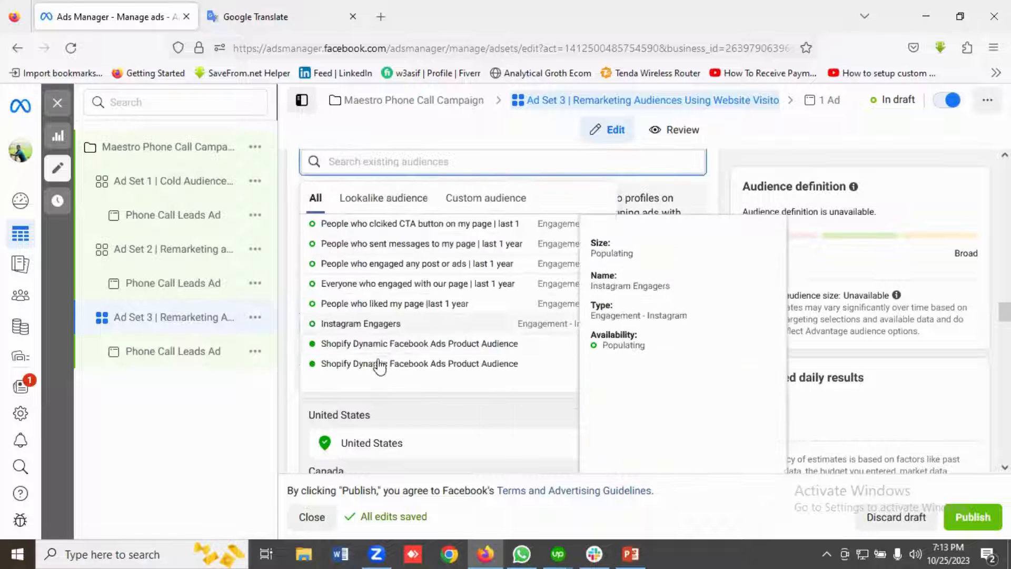
{"action": "scroll", "coordinate": [378, 371], "scroll_direction": "down", "scroll_amount": 3}
{"action": "scroll", "coordinate": [364, 368], "scroll_direction": "up", "scroll_amount": 6}
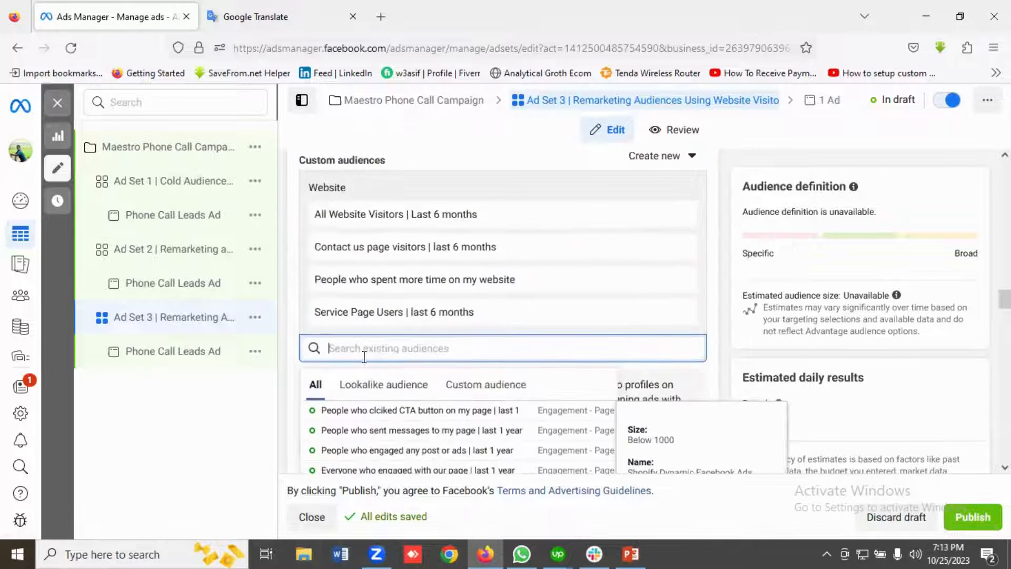
{"action": "left_click", "coordinate": [285, 329]}
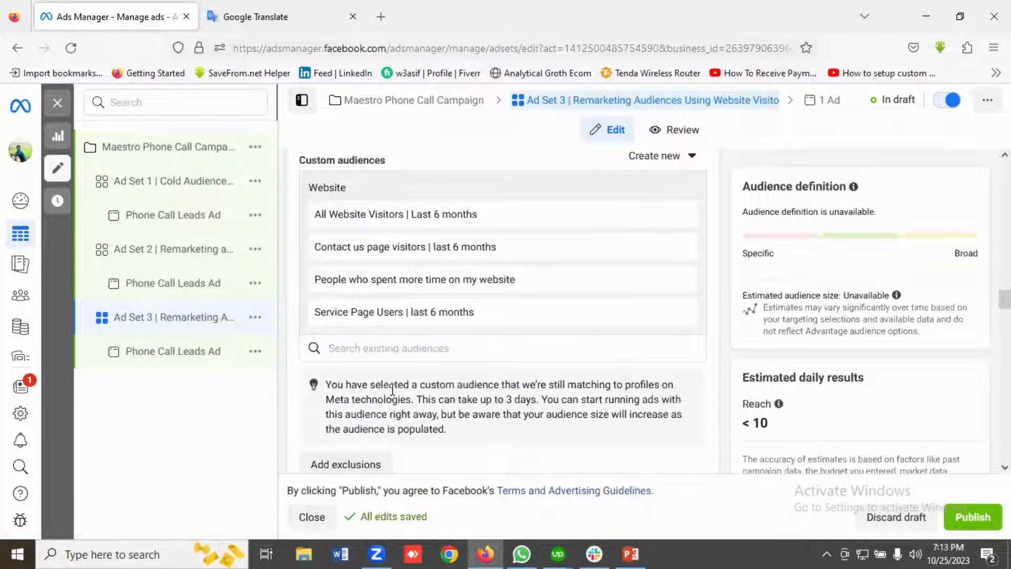
Turn off Advantage custom audience for Ad Set 3 so it does not reach beyond the selected custom audiences.
{"action": "scroll", "coordinate": [392, 389], "scroll_direction": "down", "scroll_amount": 3}
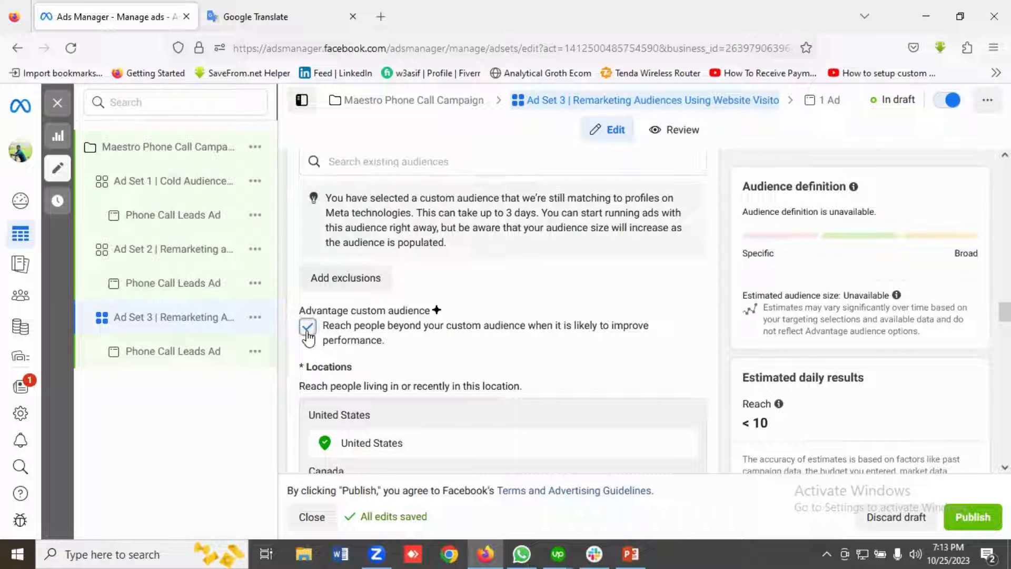
{"action": "left_click", "coordinate": [307, 332]}
{"action": "scroll", "coordinate": [563, 330], "scroll_direction": "down", "scroll_amount": 2}
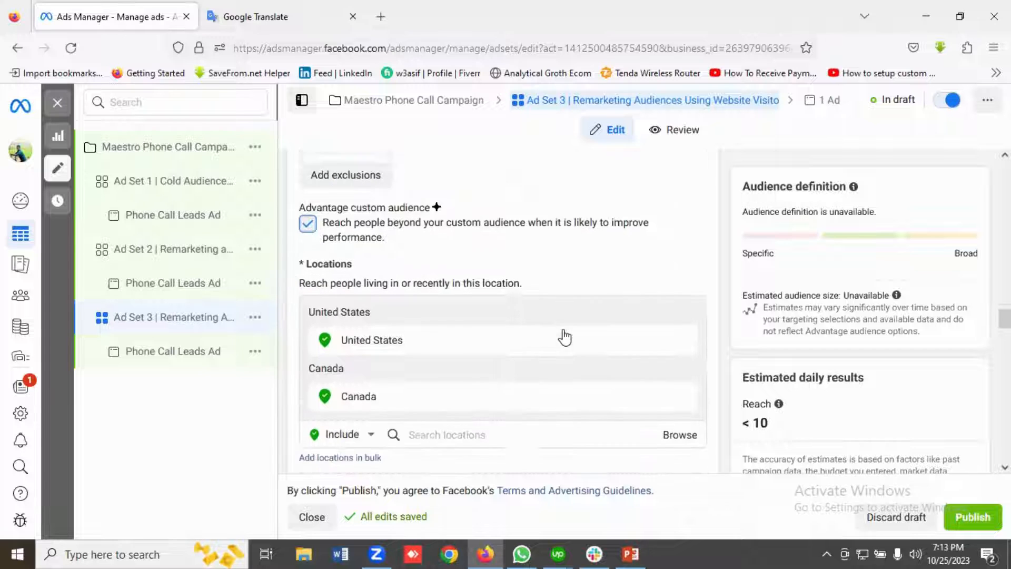
Set Ad Set 3's target age range to 18 through 65+.
{"action": "scroll", "coordinate": [565, 335], "scroll_direction": "down", "scroll_amount": 3}
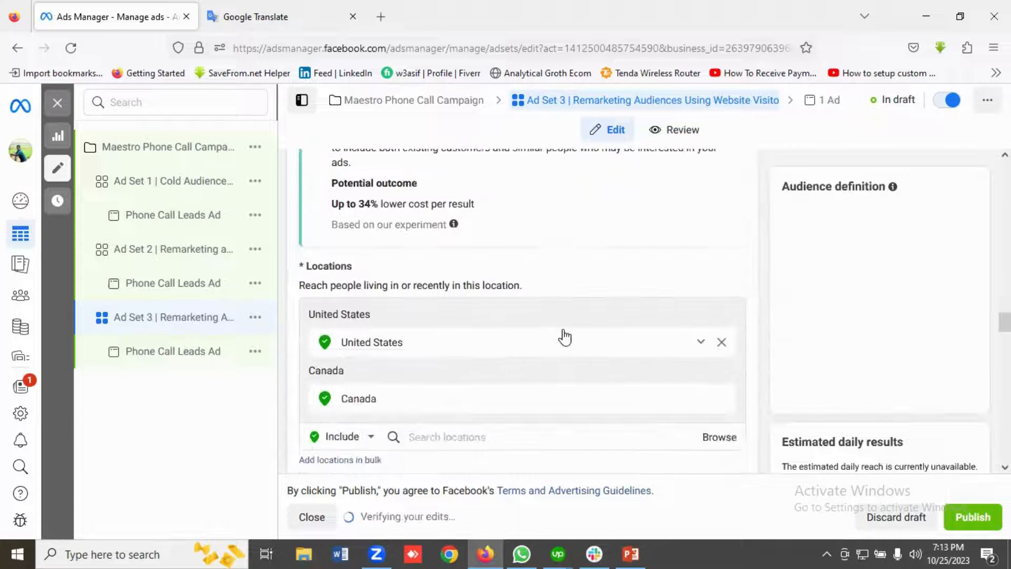
{"action": "scroll", "coordinate": [564, 334], "scroll_direction": "down", "scroll_amount": 3}
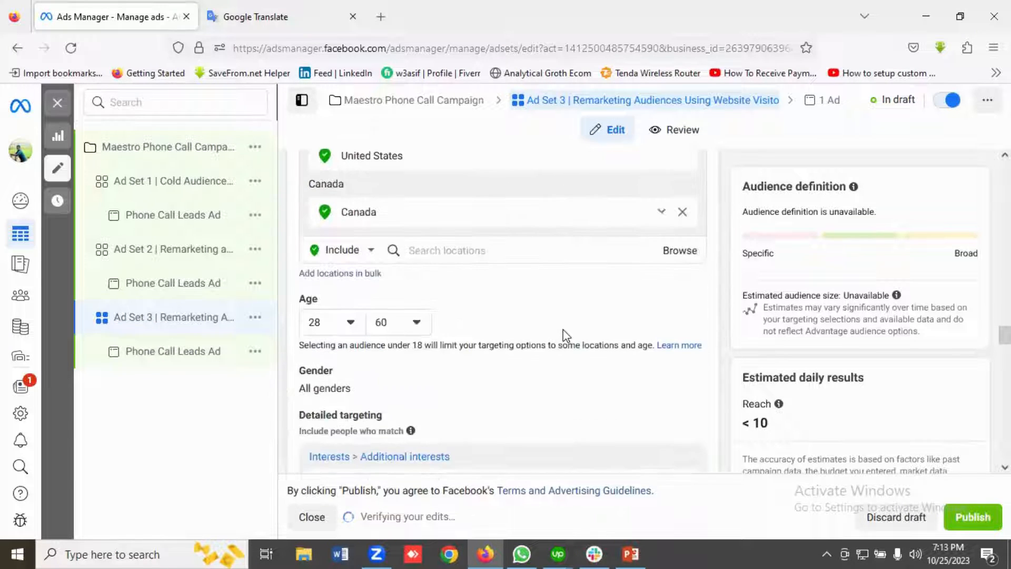
{"action": "left_click", "coordinate": [345, 269]}
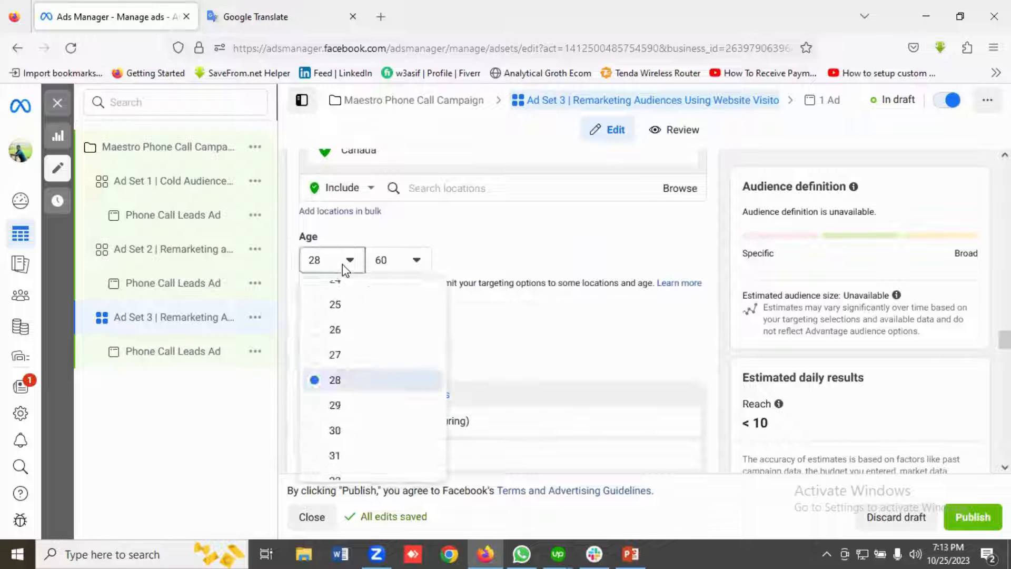
{"action": "scroll", "coordinate": [362, 363], "scroll_direction": "up", "scroll_amount": 2}
{"action": "scroll", "coordinate": [362, 362], "scroll_direction": "up", "scroll_amount": 2}
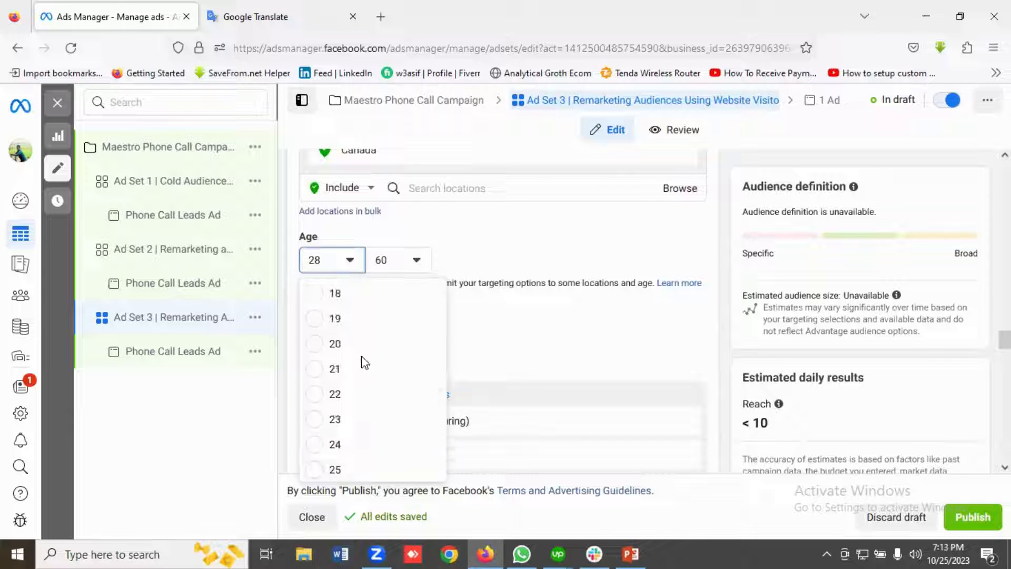
{"action": "left_click", "coordinate": [344, 298]}
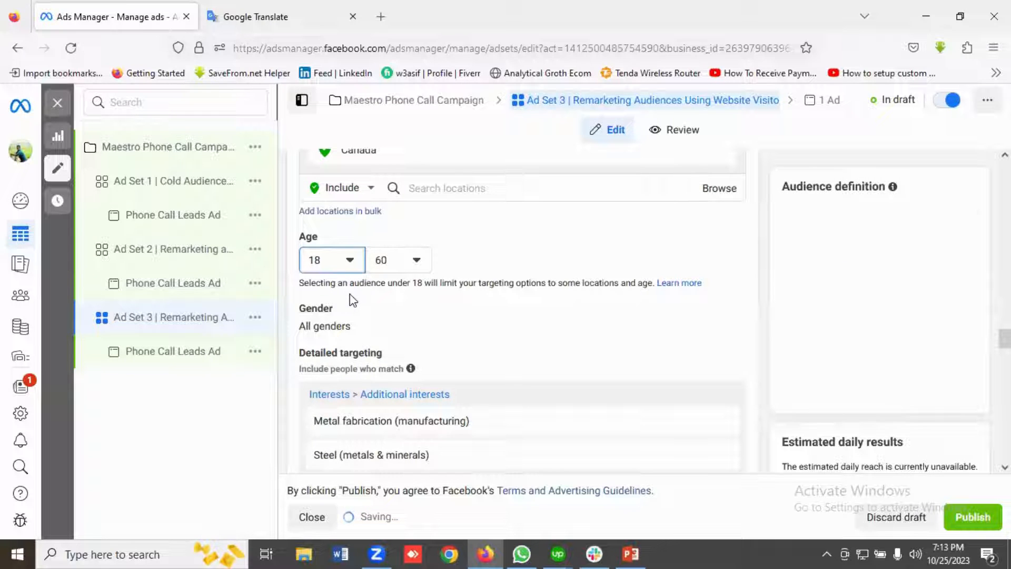
{"action": "left_click", "coordinate": [396, 260]}
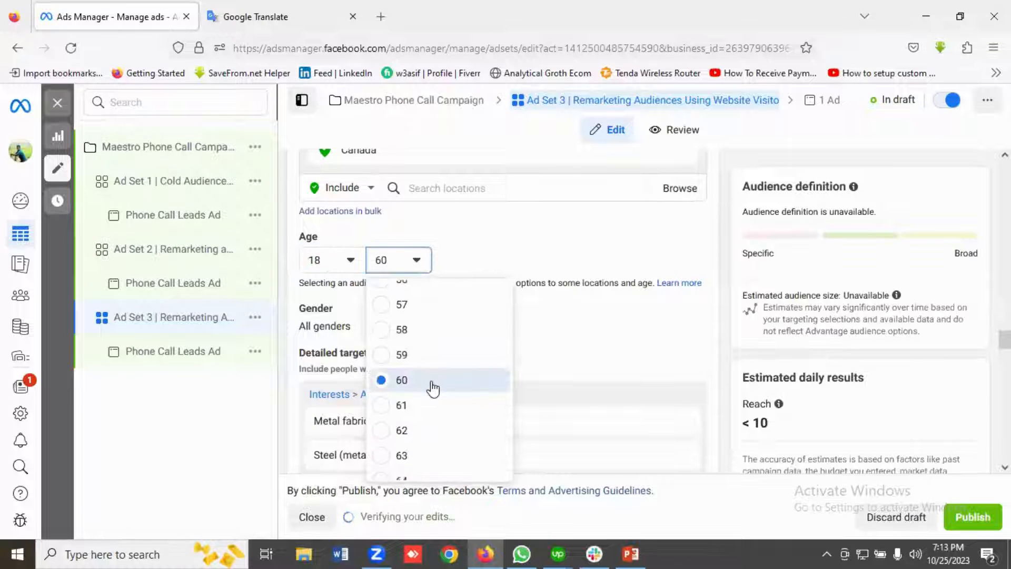
{"action": "scroll", "coordinate": [433, 400], "scroll_direction": "down", "scroll_amount": 1}
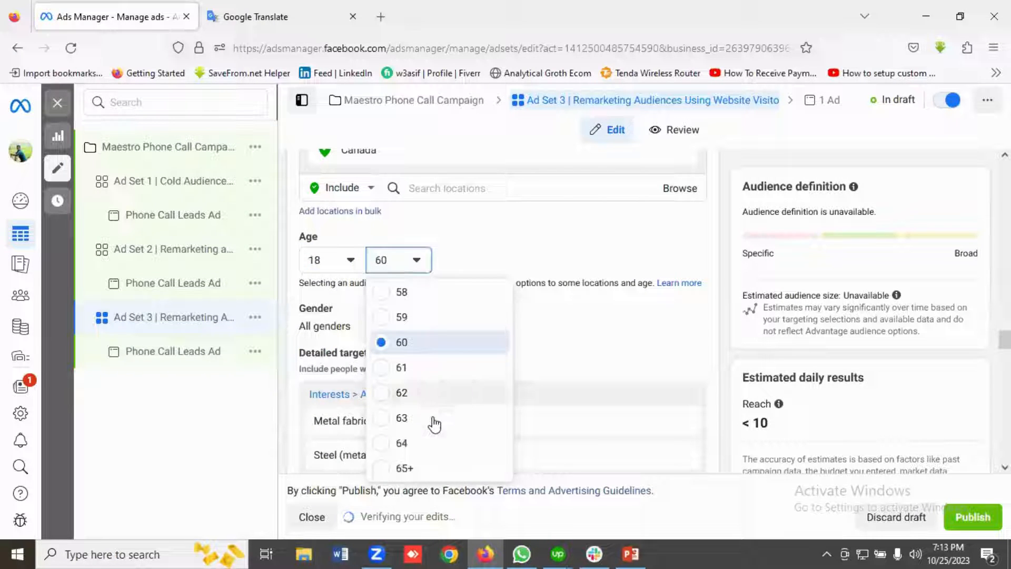
{"action": "left_click", "coordinate": [415, 470]}
Remove the whole group of additional interests from Ad Set 3's detailed targeting.
{"action": "scroll", "coordinate": [458, 327], "scroll_direction": "down", "scroll_amount": 1}
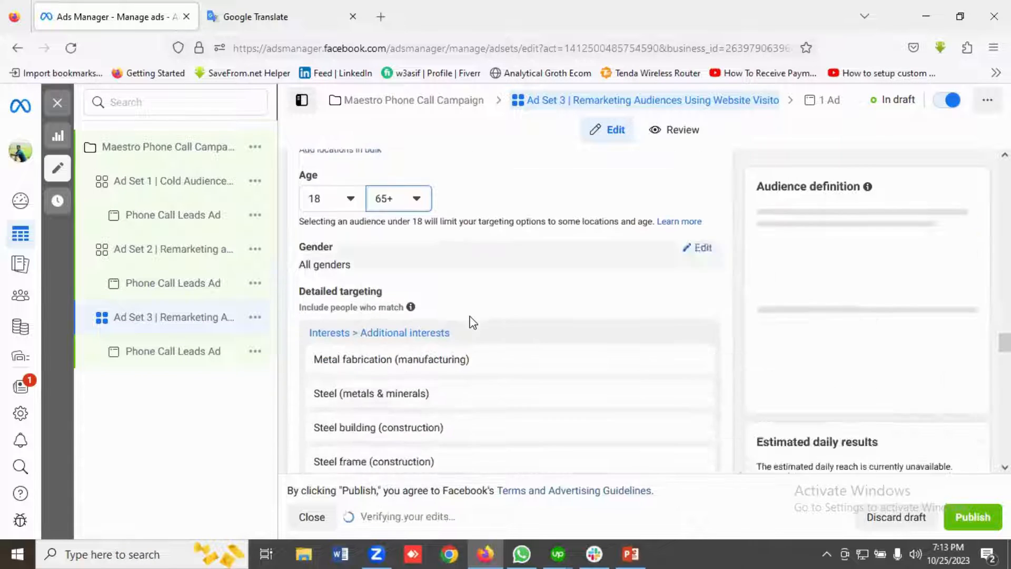
{"action": "scroll", "coordinate": [472, 323], "scroll_direction": "down", "scroll_amount": 1}
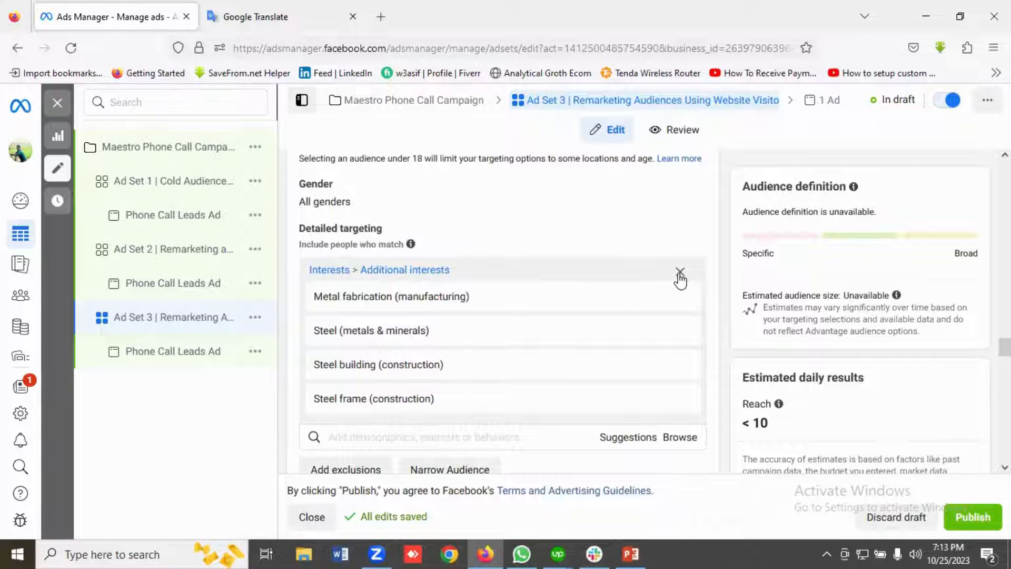
{"action": "left_click", "coordinate": [679, 272]}
Review Ad Set 3's custom audiences, locations, detailed targeting, platforms and manual placements.
{"action": "scroll", "coordinate": [499, 287], "scroll_direction": "up", "scroll_amount": 4}
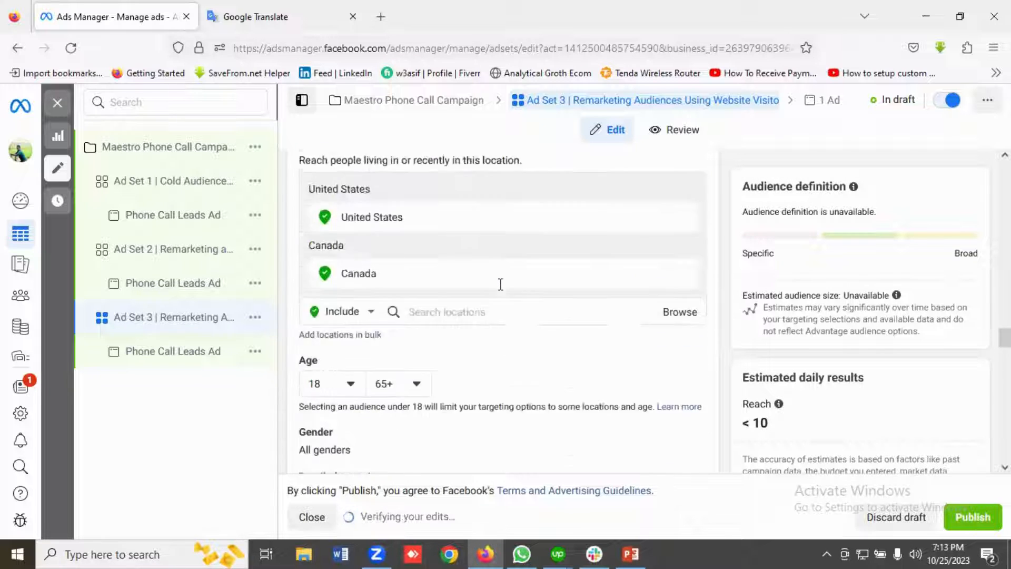
{"action": "scroll", "coordinate": [500, 284], "scroll_direction": "up", "scroll_amount": 10}
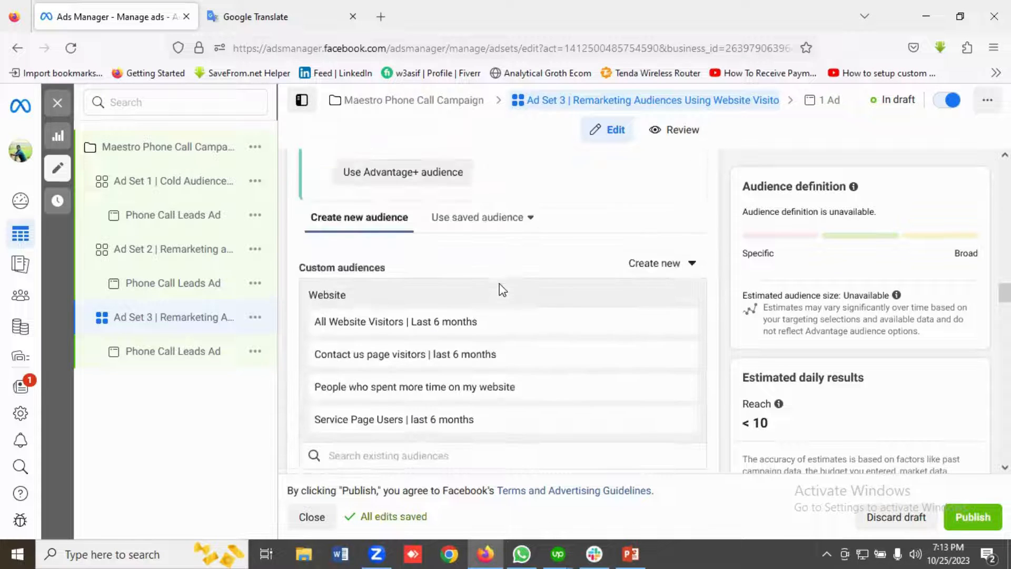
{"action": "scroll", "coordinate": [501, 353], "scroll_direction": "down", "scroll_amount": 8}
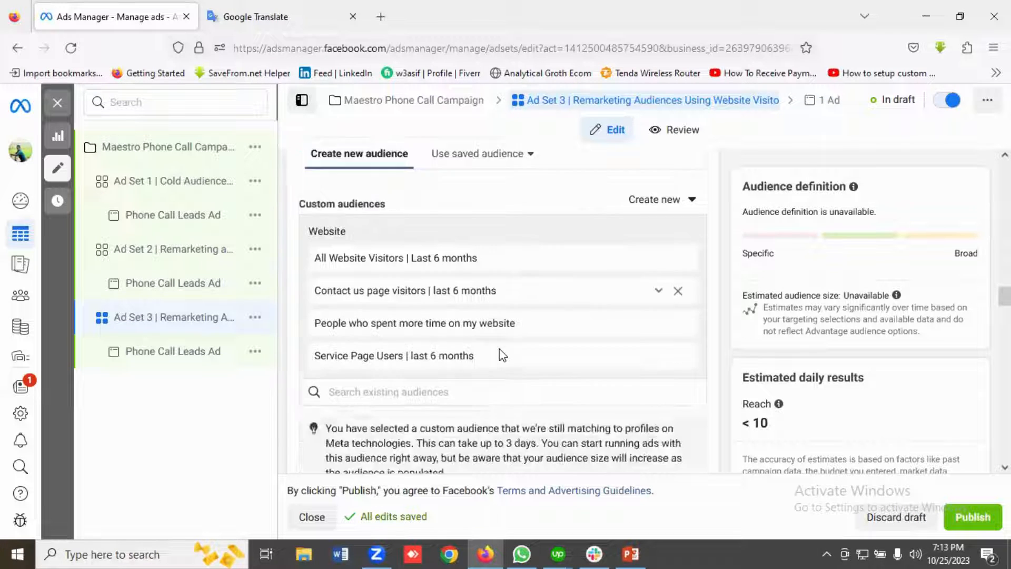
{"action": "scroll", "coordinate": [499, 348], "scroll_direction": "down", "scroll_amount": 10}
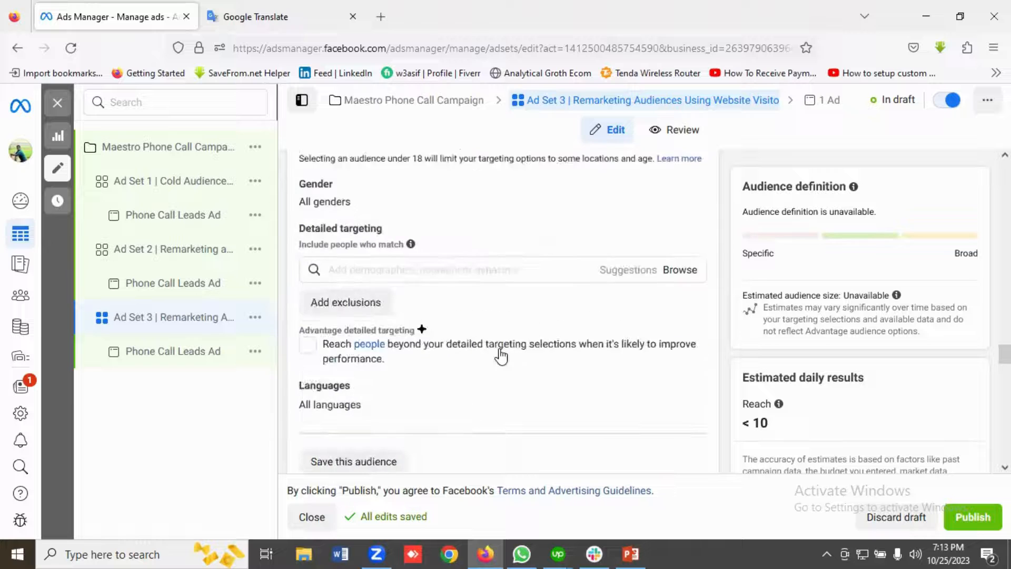
{"action": "scroll", "coordinate": [500, 357], "scroll_direction": "down", "scroll_amount": 1}
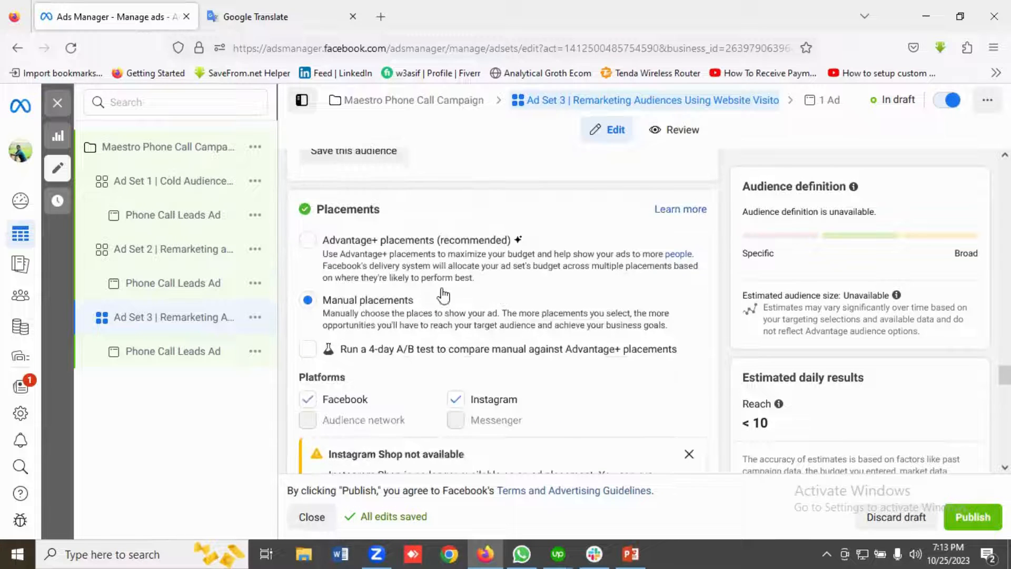
{"action": "scroll", "coordinate": [441, 289], "scroll_direction": "down", "scroll_amount": 1}
{"action": "scroll", "coordinate": [474, 298], "scroll_direction": "down", "scroll_amount": 1}
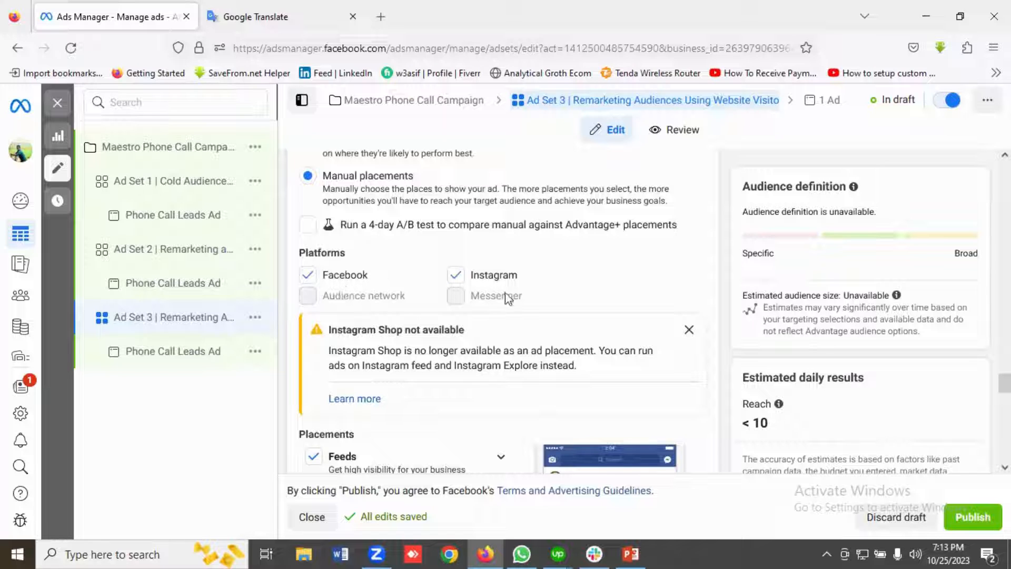
{"action": "scroll", "coordinate": [485, 308], "scroll_direction": "down", "scroll_amount": 1}
{"action": "scroll", "coordinate": [474, 312], "scroll_direction": "down", "scroll_amount": 2}
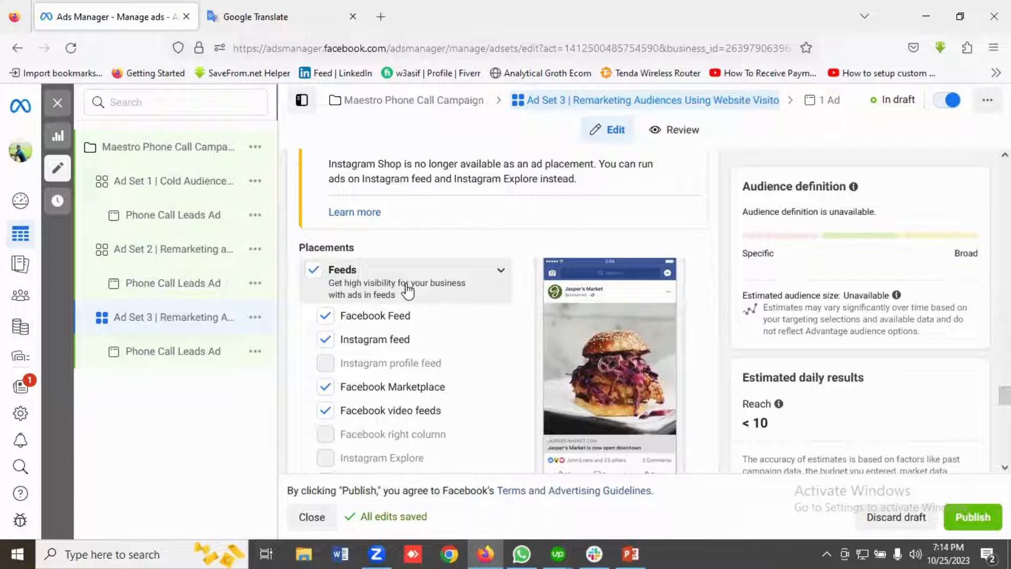
{"action": "scroll", "coordinate": [407, 290], "scroll_direction": "down", "scroll_amount": 1}
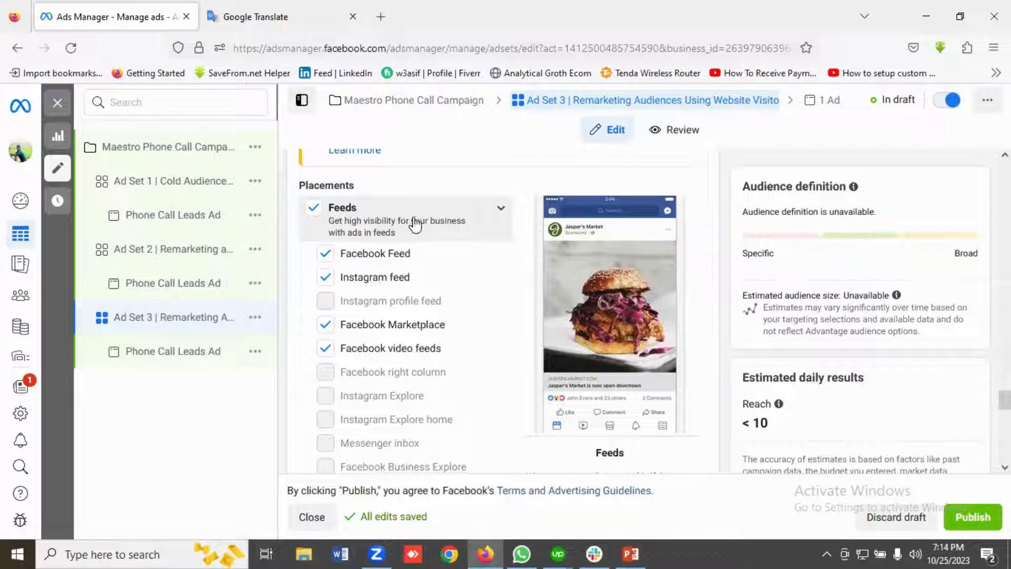
{"action": "scroll", "coordinate": [421, 237], "scroll_direction": "down", "scroll_amount": 5}
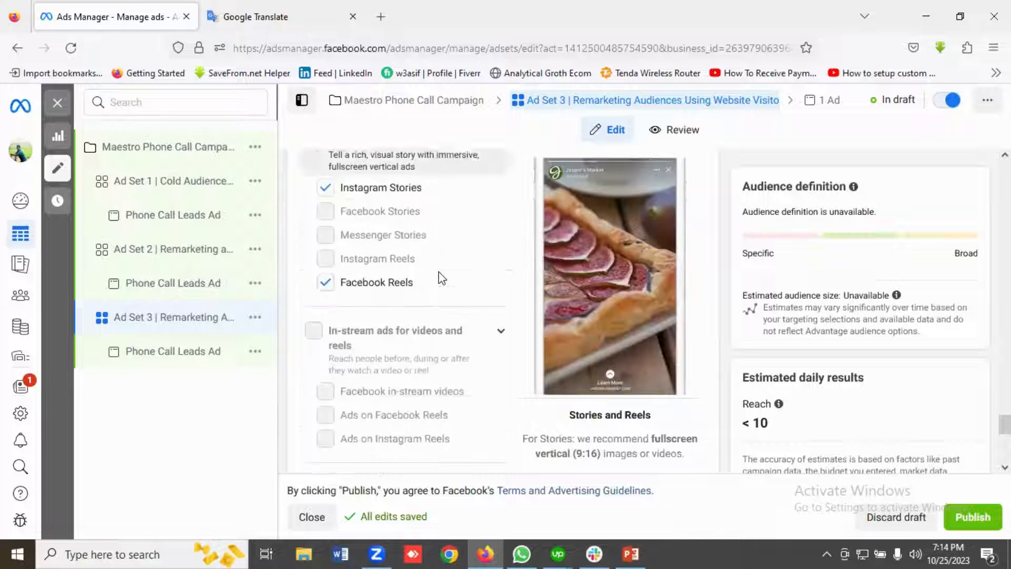
{"action": "scroll", "coordinate": [441, 278], "scroll_direction": "down", "scroll_amount": 6}
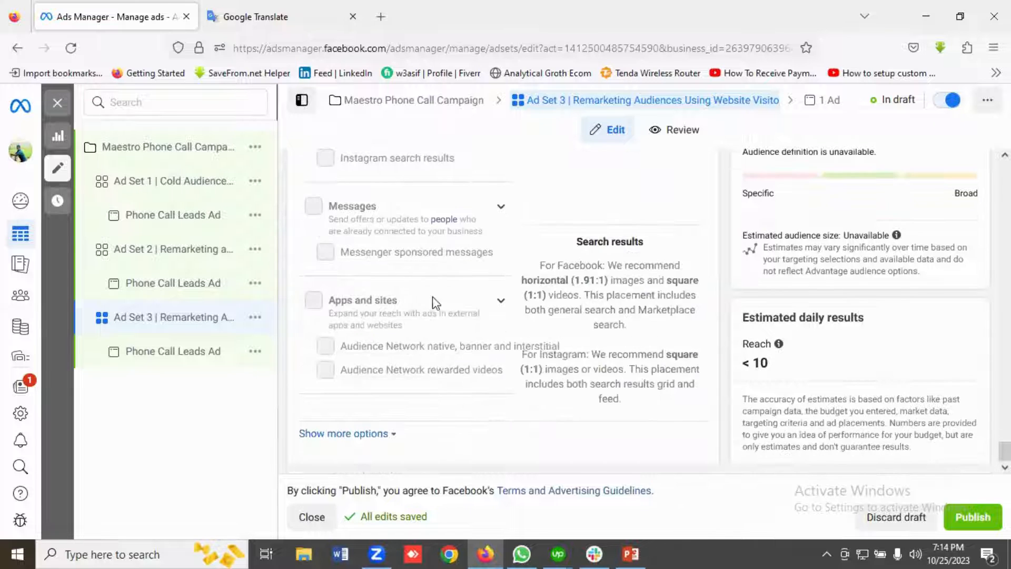
Open the Phone Call Leads Ad under Ad Set 3 and review its format, media, primary text, headline, call settings and preview.
{"action": "left_click", "coordinate": [165, 360]}
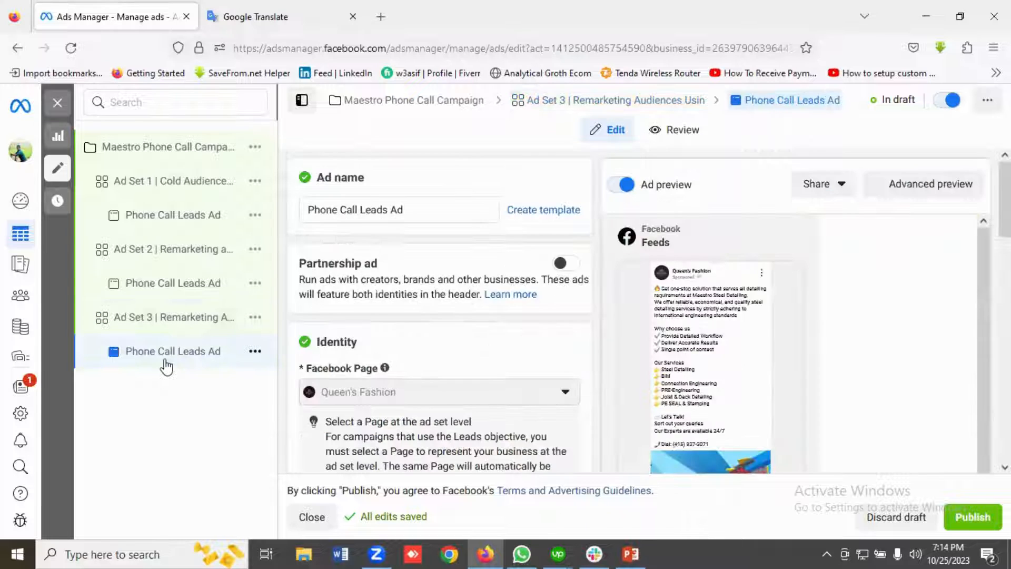
{"action": "scroll", "coordinate": [437, 298], "scroll_direction": "down", "scroll_amount": 8}
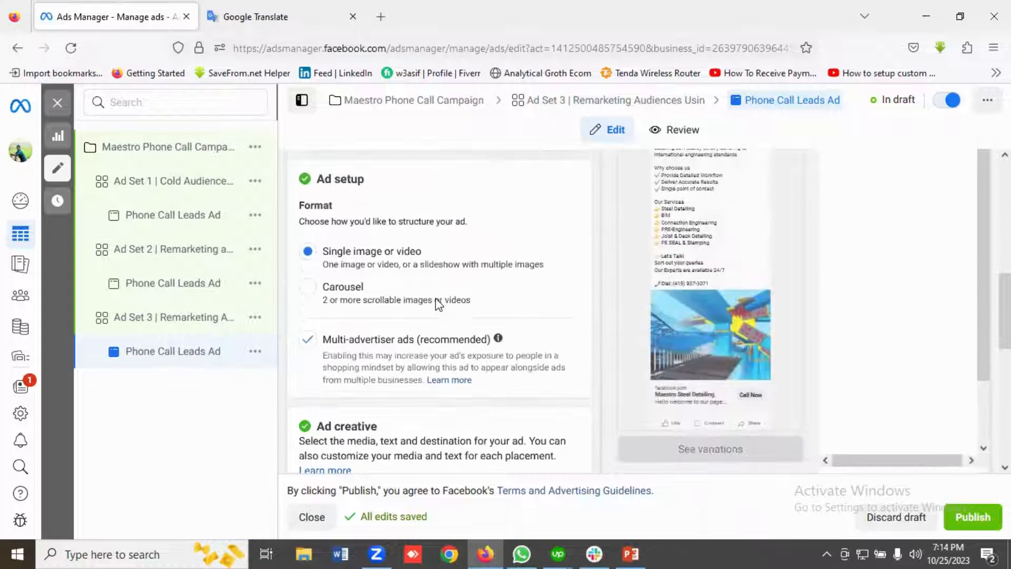
{"action": "scroll", "coordinate": [435, 298], "scroll_direction": "down", "scroll_amount": 4}
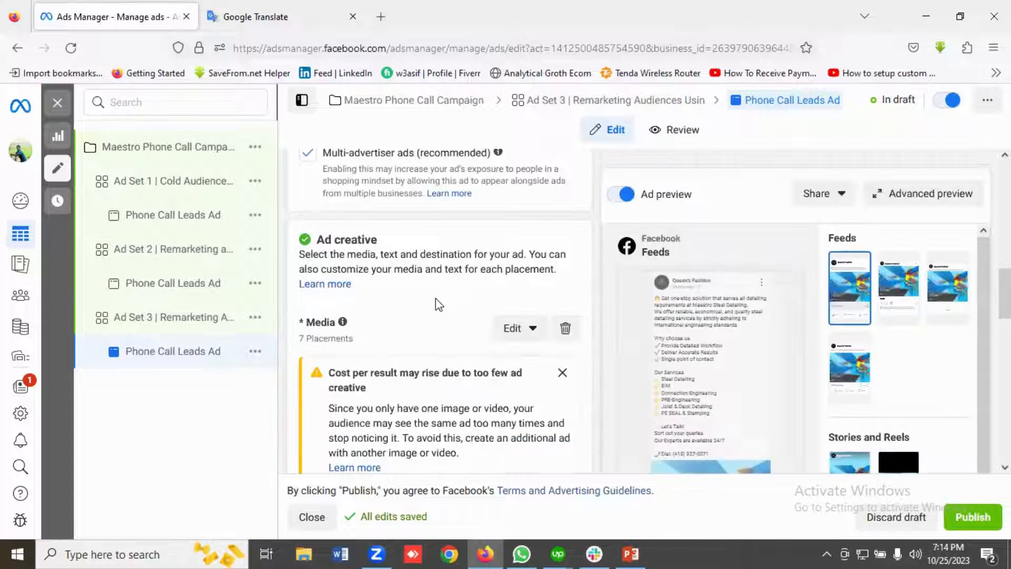
{"action": "scroll", "coordinate": [435, 298], "scroll_direction": "down", "scroll_amount": 6}
{"action": "scroll", "coordinate": [435, 298], "scroll_direction": "down", "scroll_amount": 4}
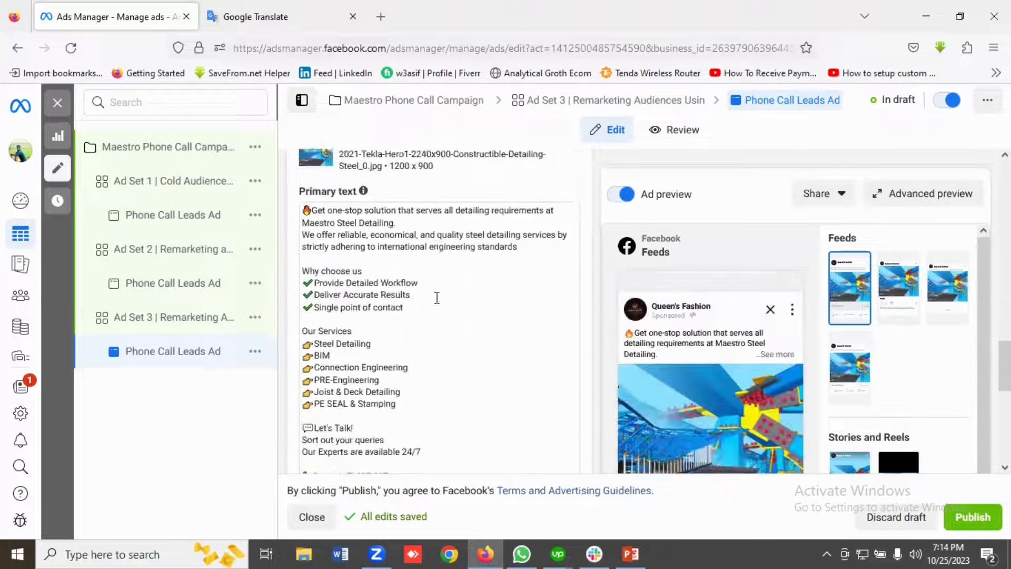
{"action": "scroll", "coordinate": [377, 293], "scroll_direction": "down", "scroll_amount": 5}
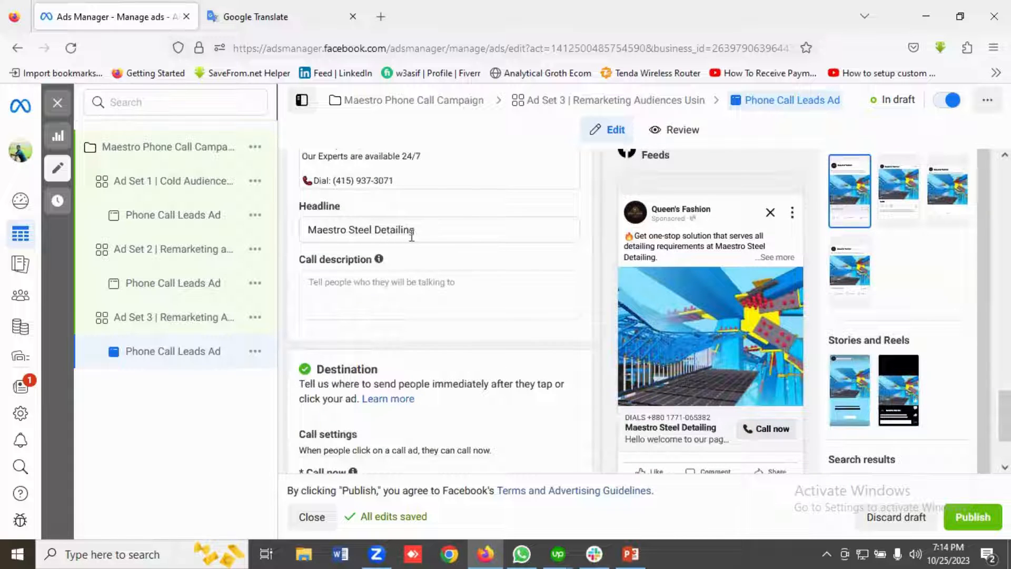
{"action": "scroll", "coordinate": [418, 243], "scroll_direction": "down", "scroll_amount": 3}
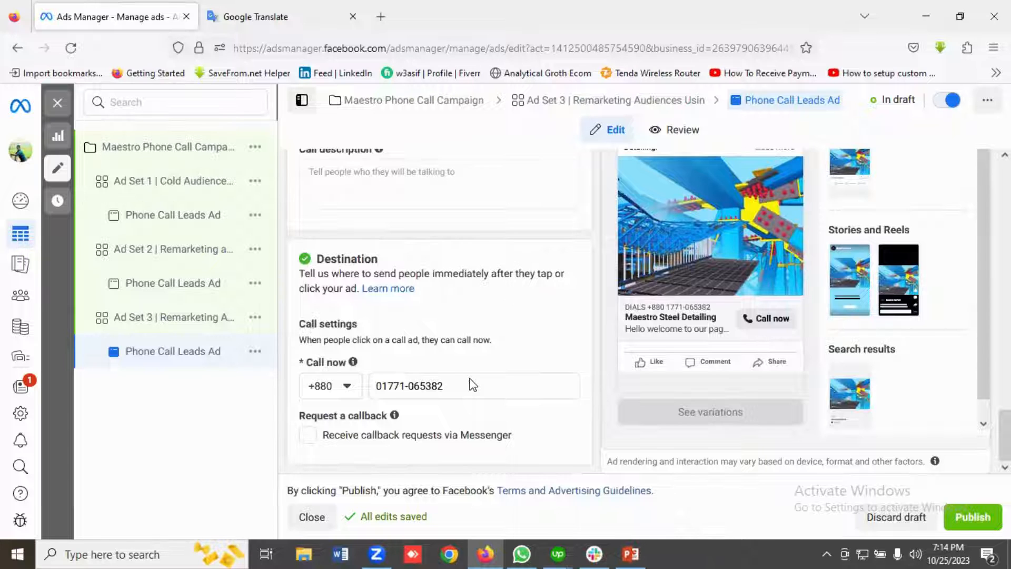
{"action": "scroll", "coordinate": [471, 382], "scroll_direction": "up", "scroll_amount": 4}
{"action": "scroll", "coordinate": [709, 361], "scroll_direction": "down", "scroll_amount": 4}
{"action": "scroll", "coordinate": [706, 350], "scroll_direction": "up", "scroll_amount": 2}
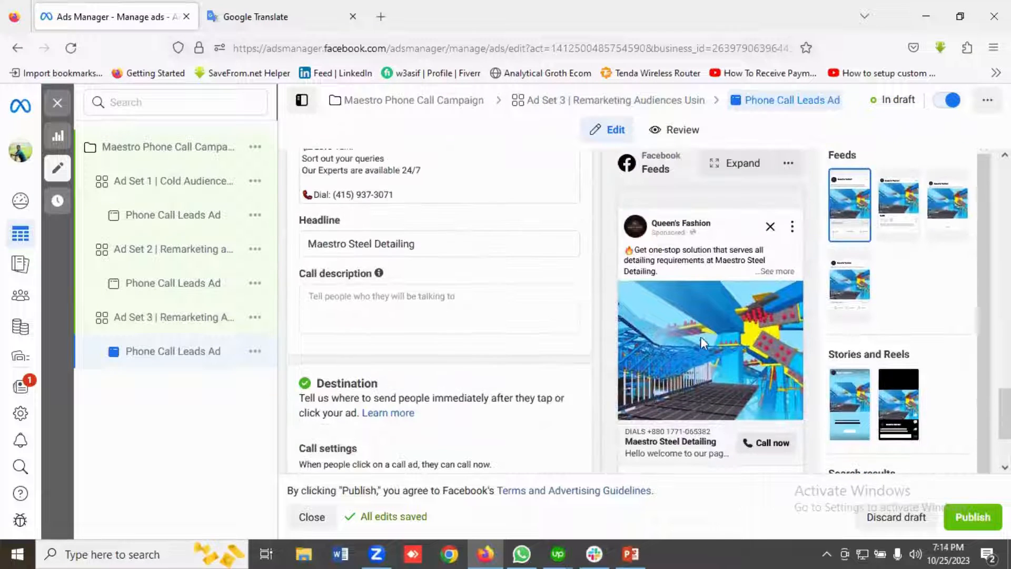
{"action": "scroll", "coordinate": [524, 358], "scroll_direction": "up", "scroll_amount": 5}
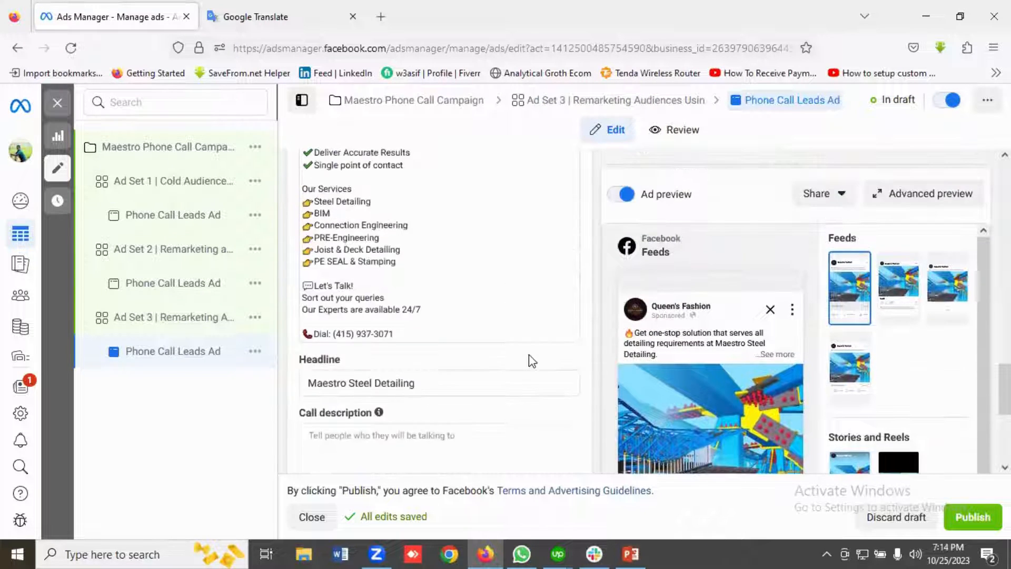
Open the campaign-level settings of Maestro Phone Call Campaign.
{"action": "left_click", "coordinate": [152, 154]}
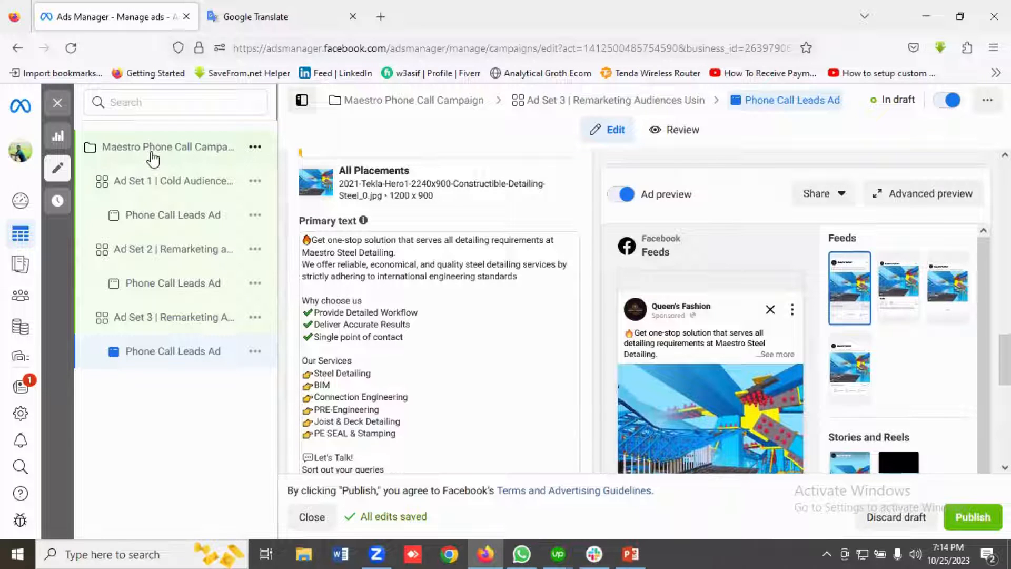